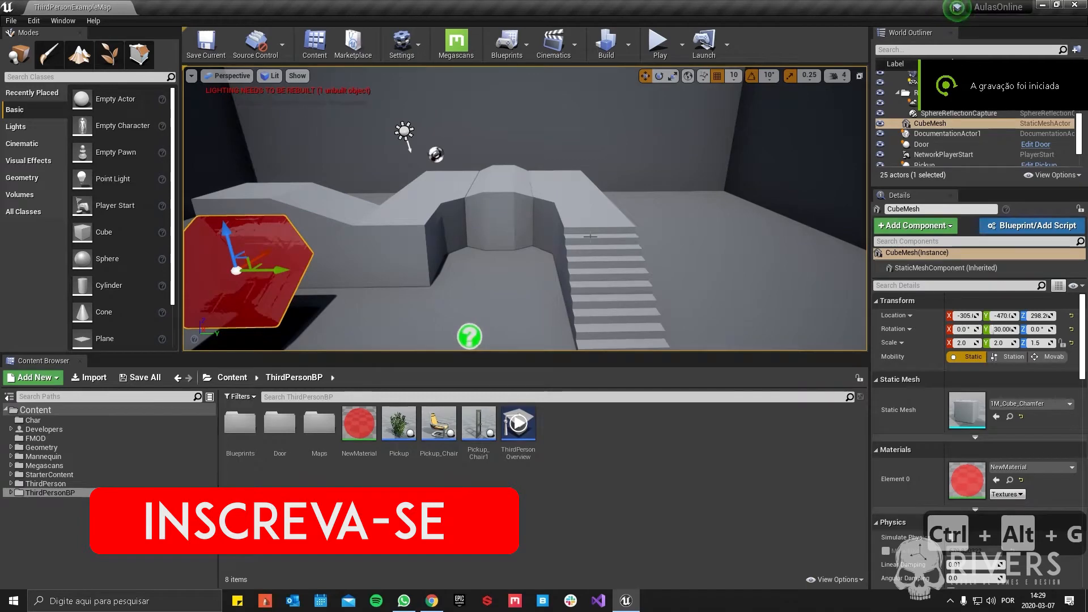
right_drag(431, 211, 583, 241)
key(a)
key(w)
key(d)
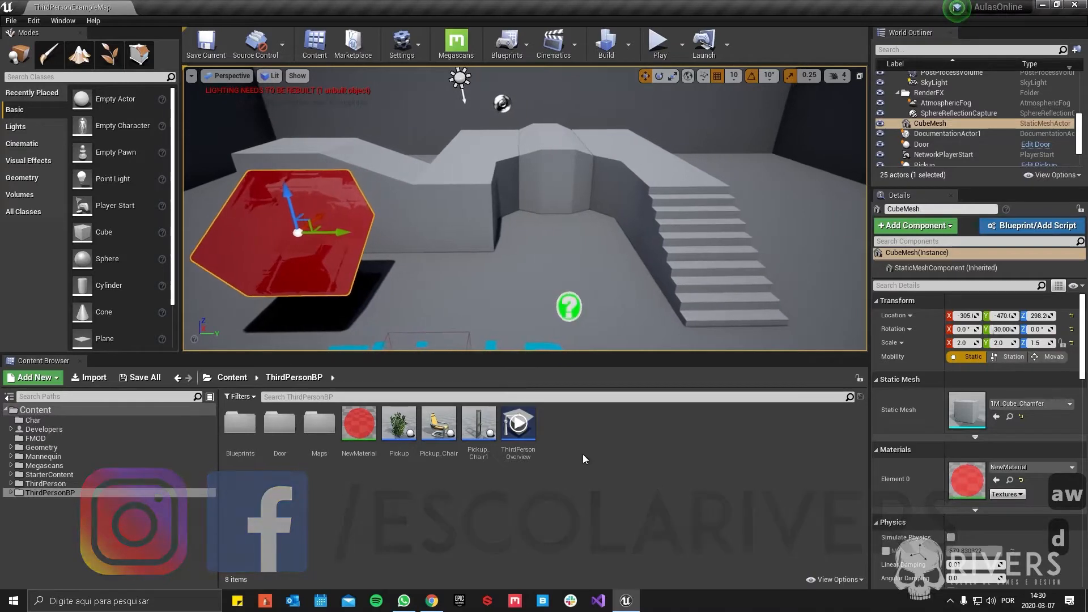
Step: Create a material named SSS in the ThirdPersonBP folder and open it docked beside the level
right_click(556, 453)
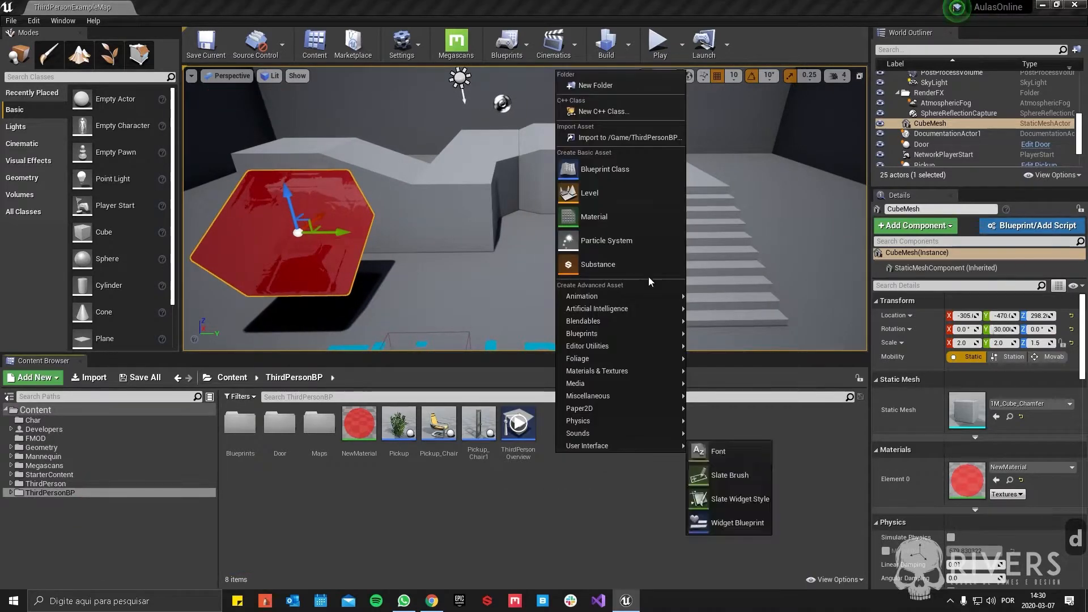
click(629, 220)
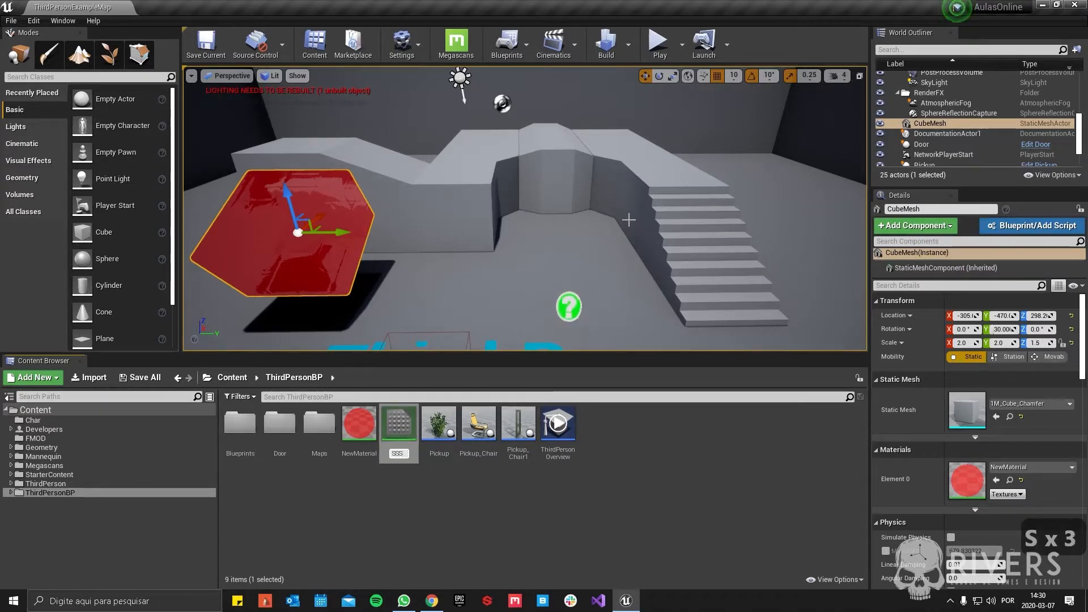
text(SSS)
key(Return)
key(Return)
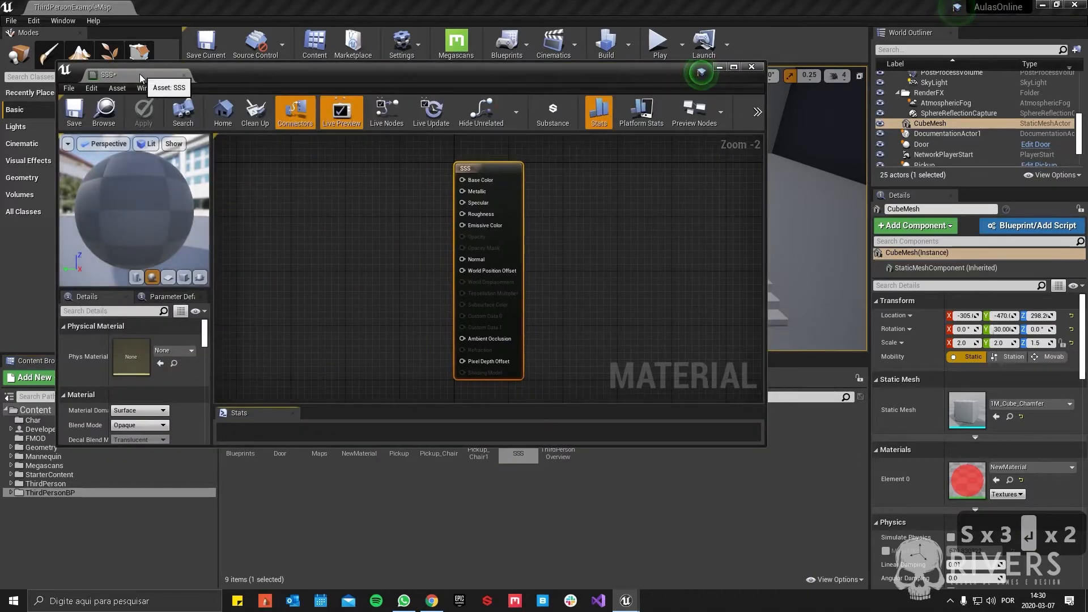
drag(139, 73, 233, 4)
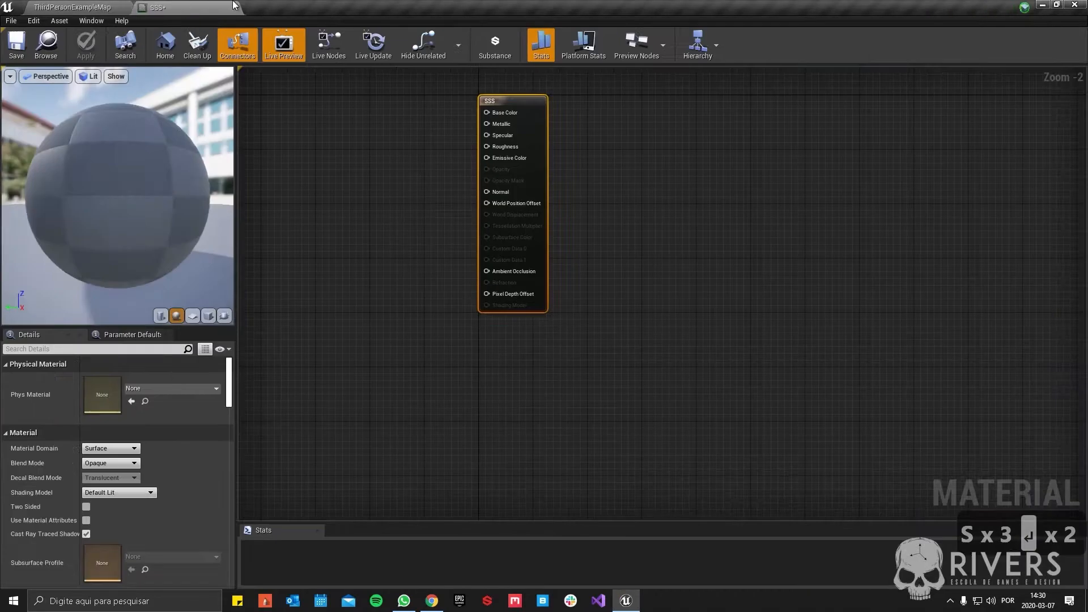
Step: Set the SSS material's shading model to Subsurface
right_drag(399, 193, 586, 244)
scroll(564, 234, up, 2)
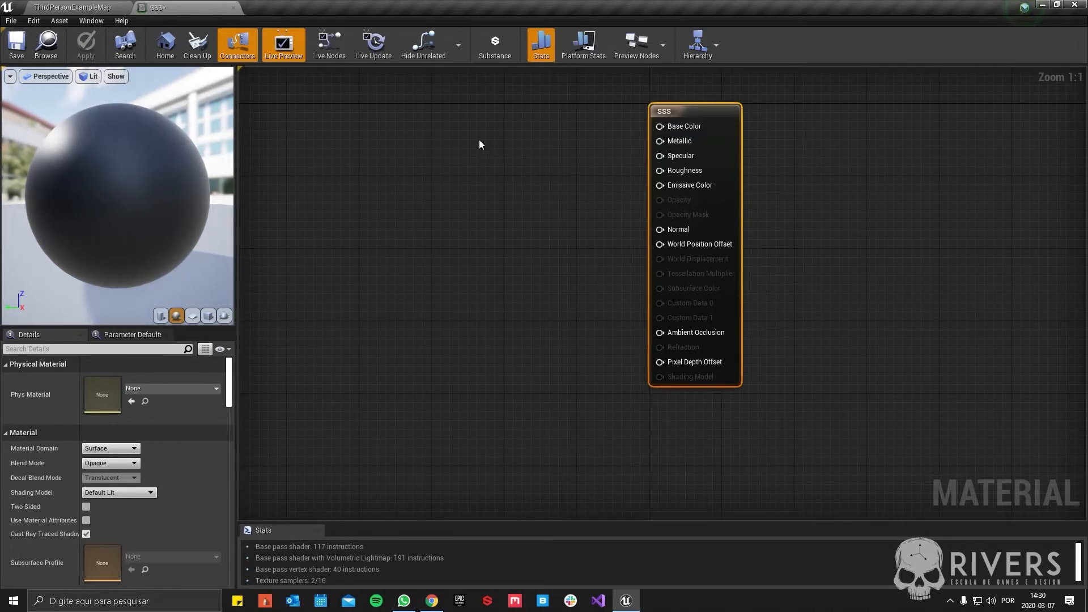
right_drag(478, 142, 505, 189)
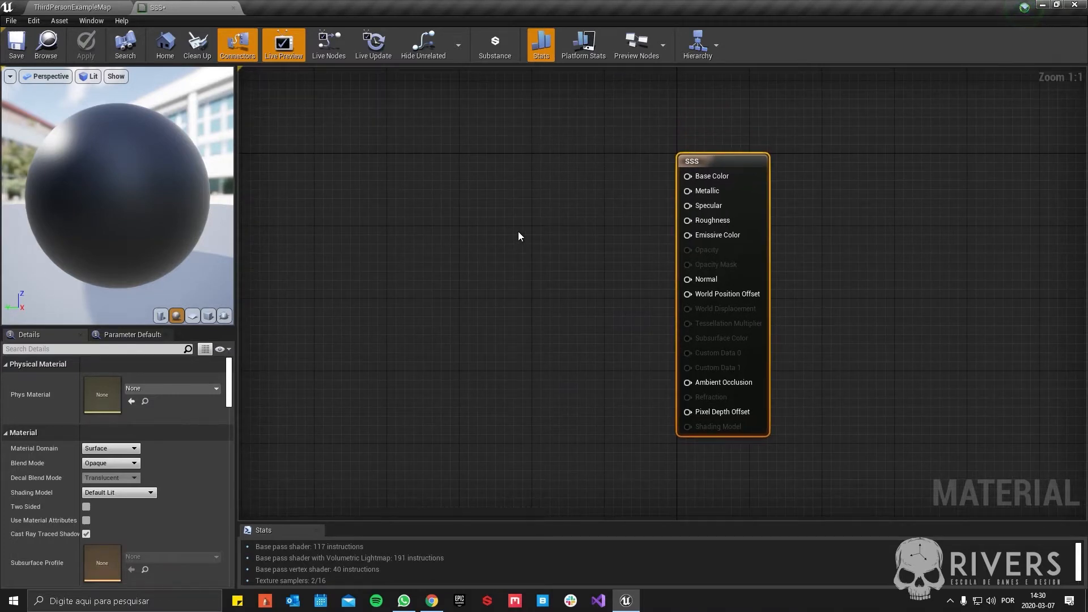
right_drag(519, 232, 509, 255)
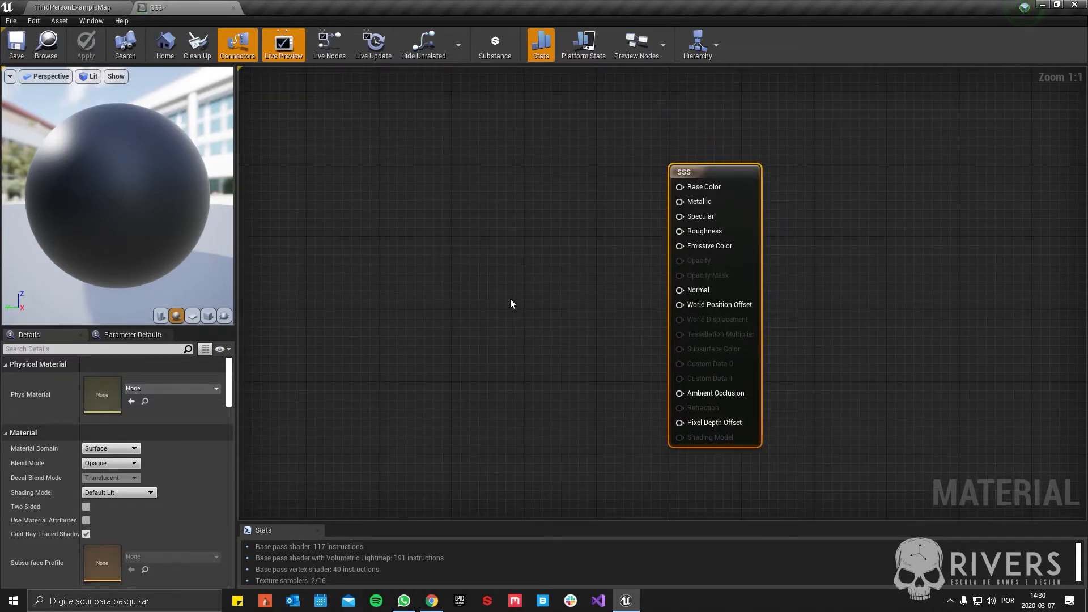
right_drag(511, 299, 479, 272)
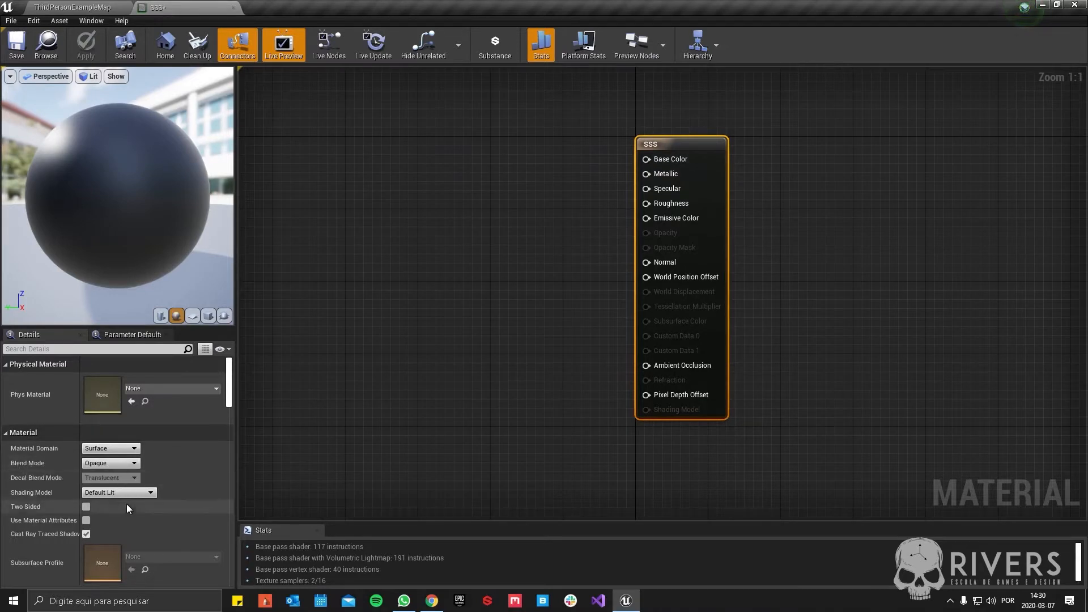
click(109, 492)
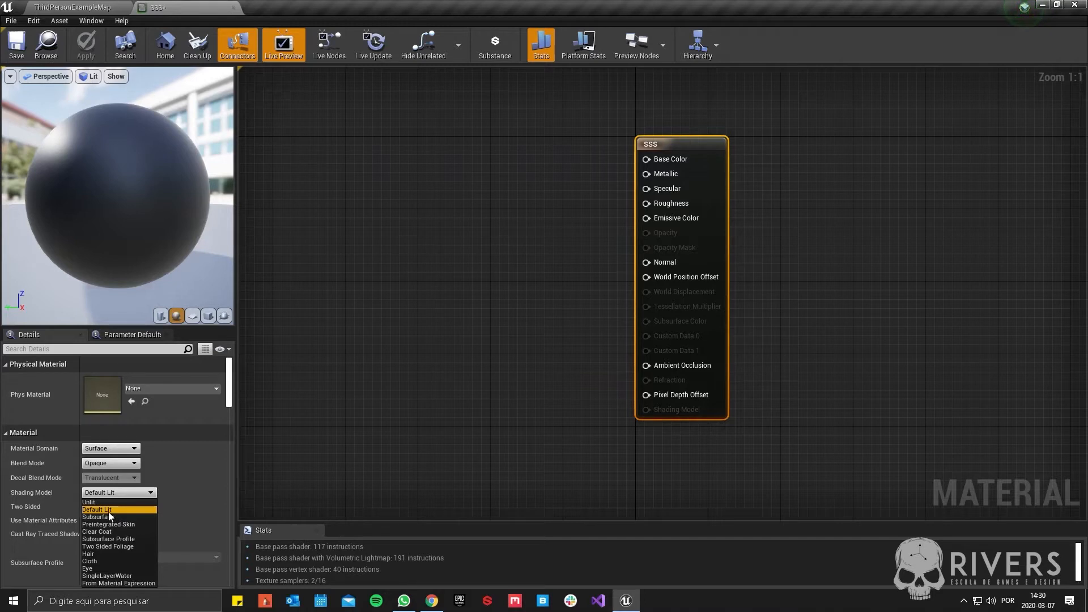
click(141, 517)
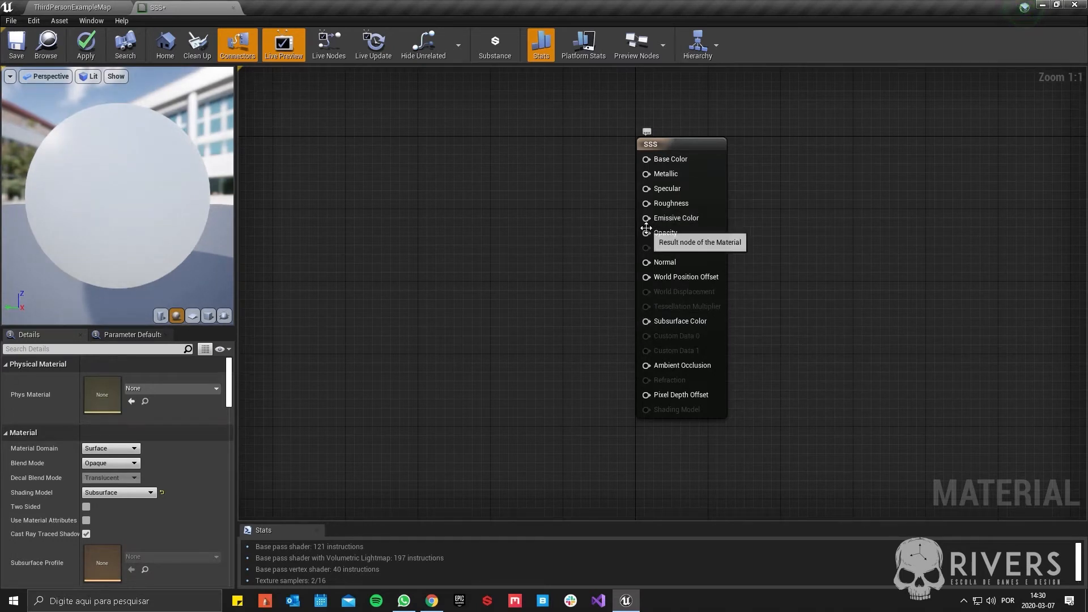
Step: Add a Constant3Vector node, connect it to Base Color and set its colour to blue (about 0.0195, 0, 1)
right_drag(455, 243, 482, 255)
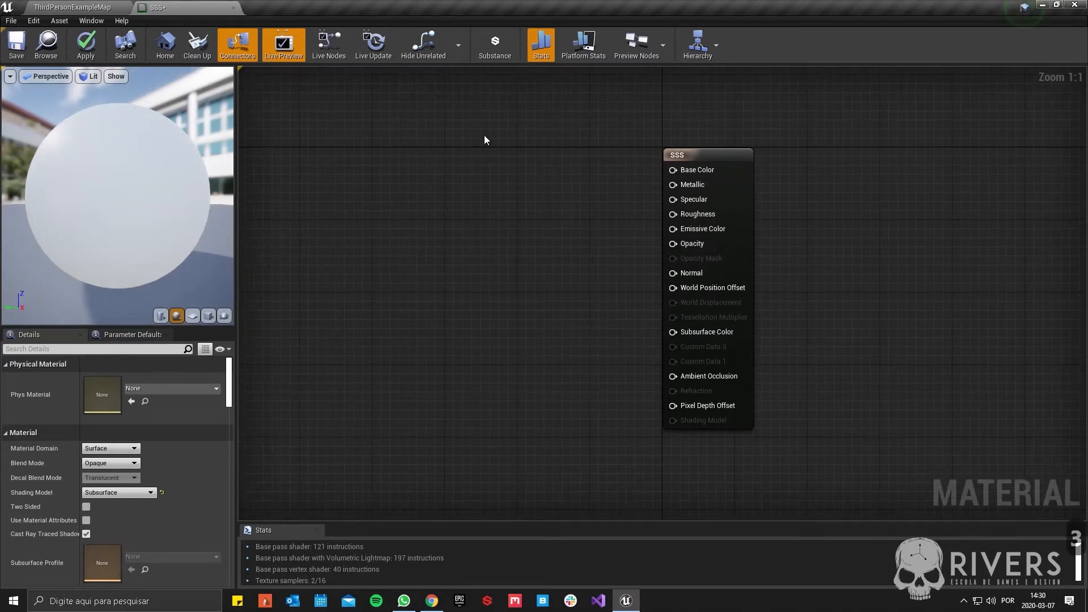
click(485, 140)
drag(554, 159, 674, 170)
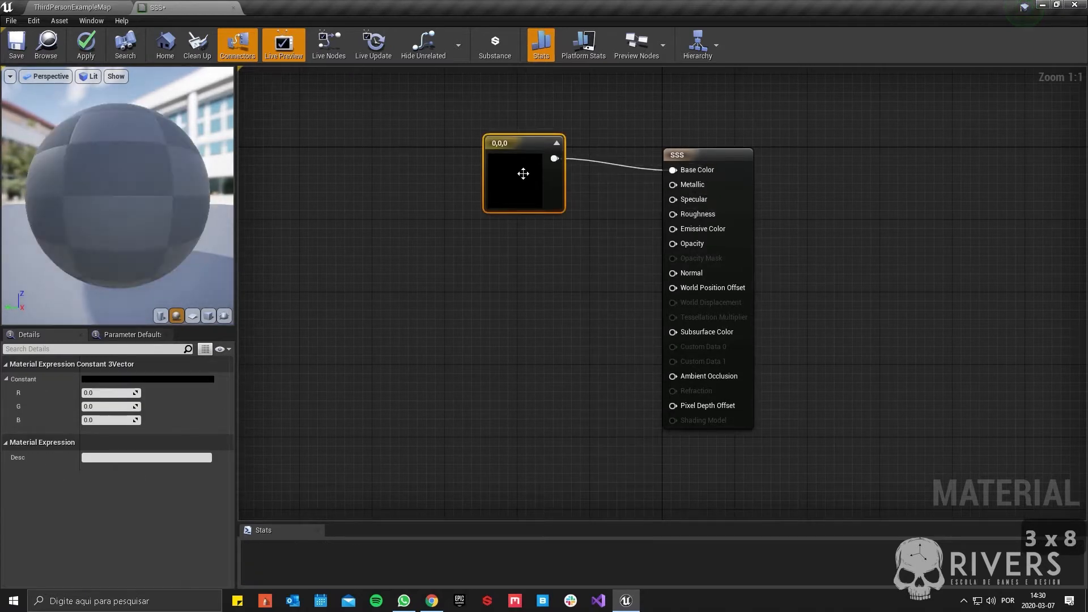
double_click(522, 174)
click(570, 221)
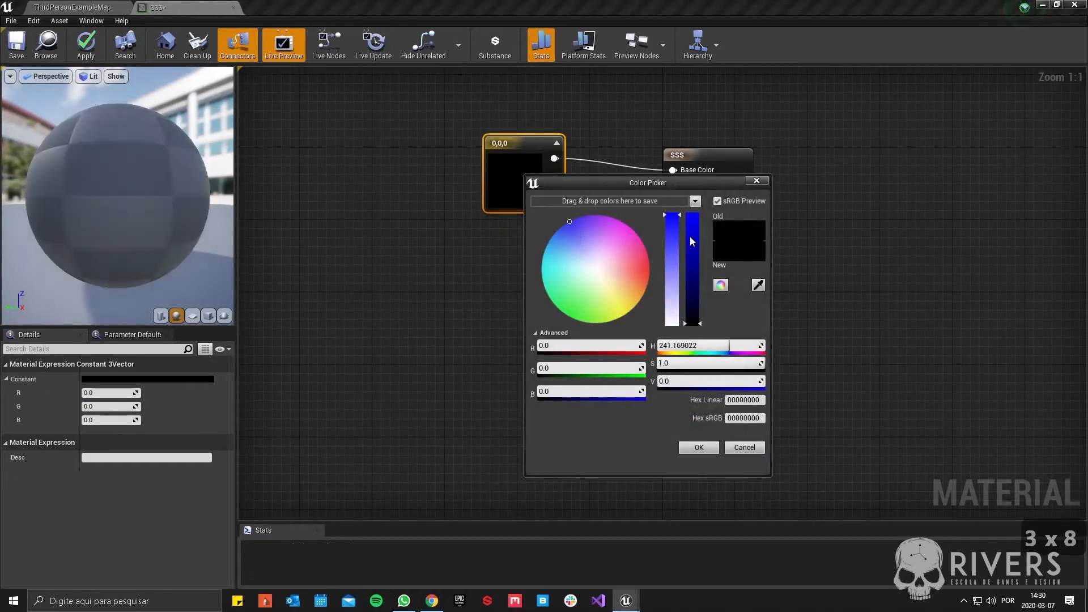
click(700, 448)
Step: Add a second Constant3Vector node, connect it to Subsurface Color and set it to yellow (about 1, 0.879, 0)
right_drag(533, 333, 550, 295)
key(3)
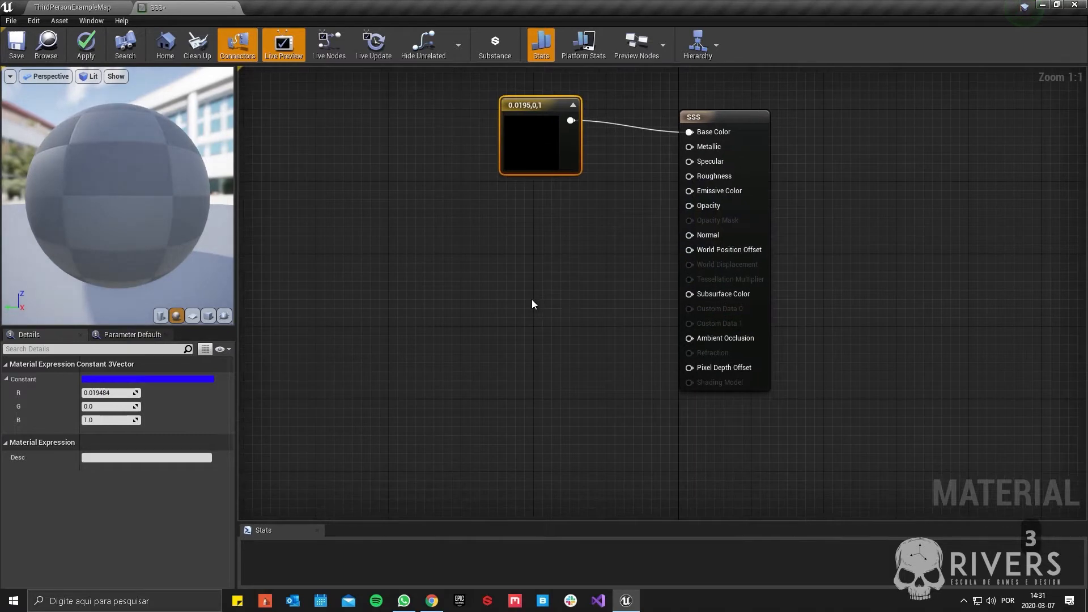
click(532, 299)
drag(602, 322, 690, 294)
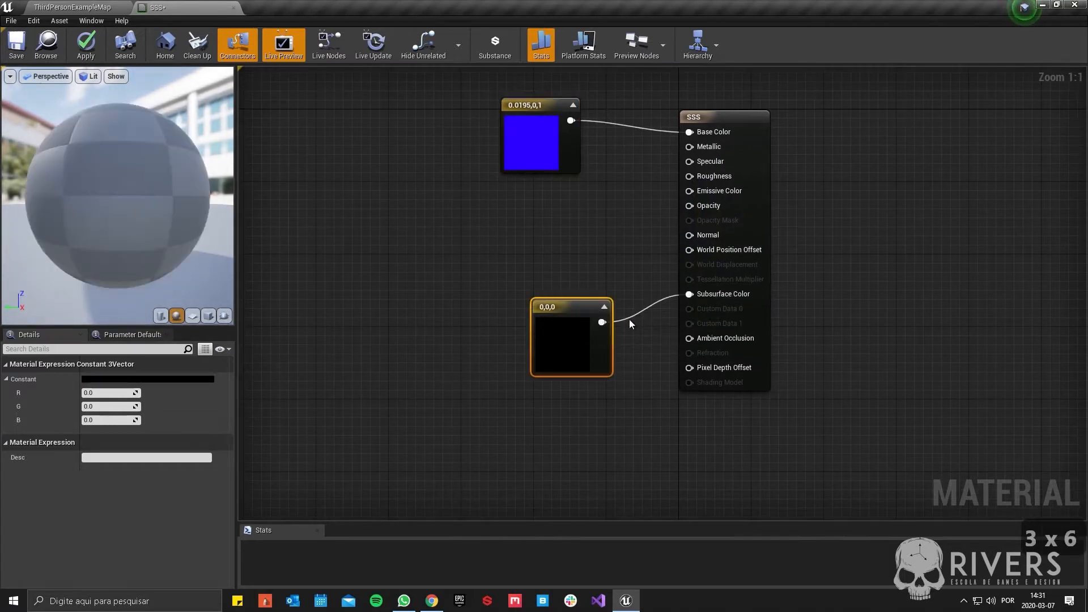
double_click(582, 337)
click(689, 425)
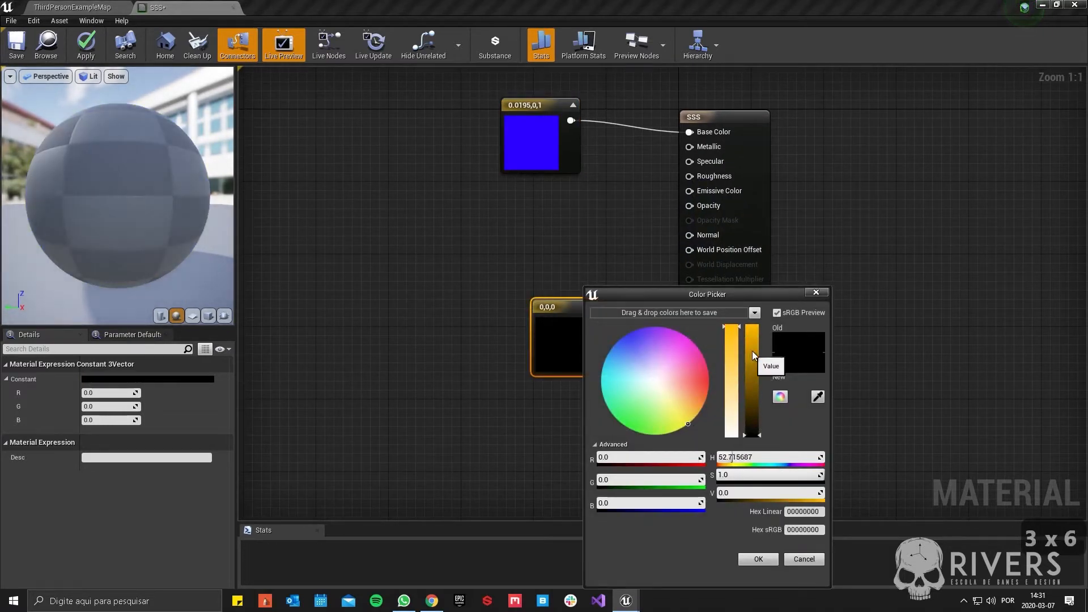
drag(752, 351, 752, 325)
click(759, 562)
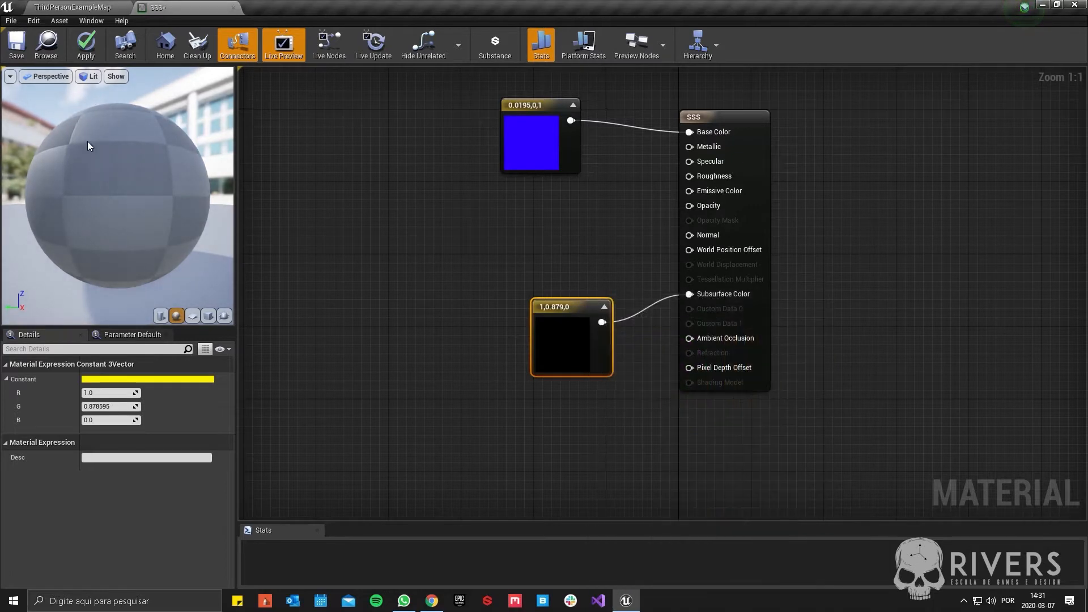
drag(127, 198, 226, 204)
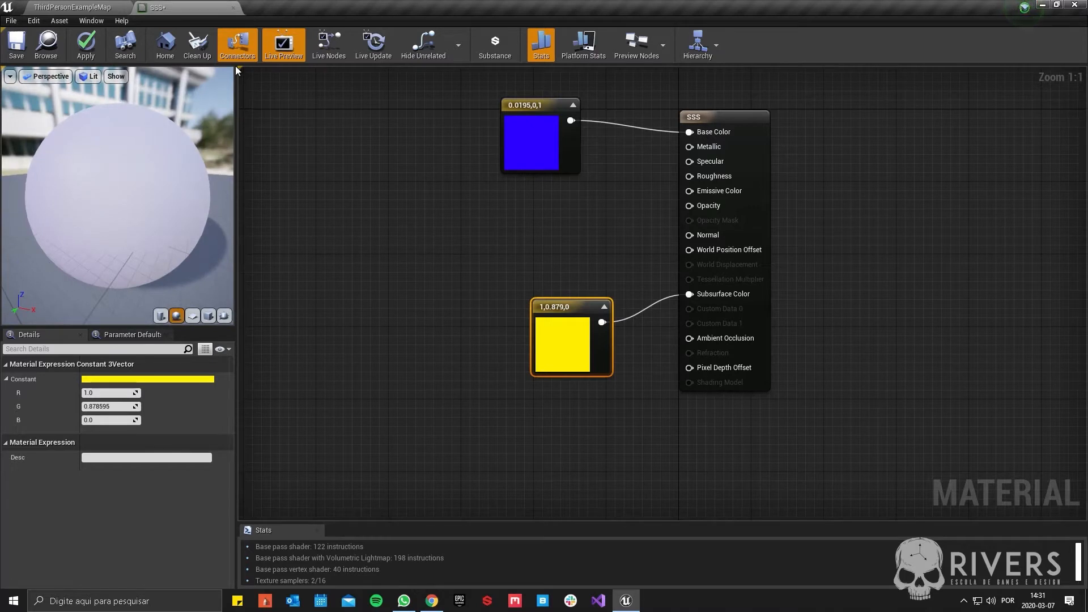
Step: Add a scalar Constant node with value 0, connect it to Opacity and save the material
key(1)
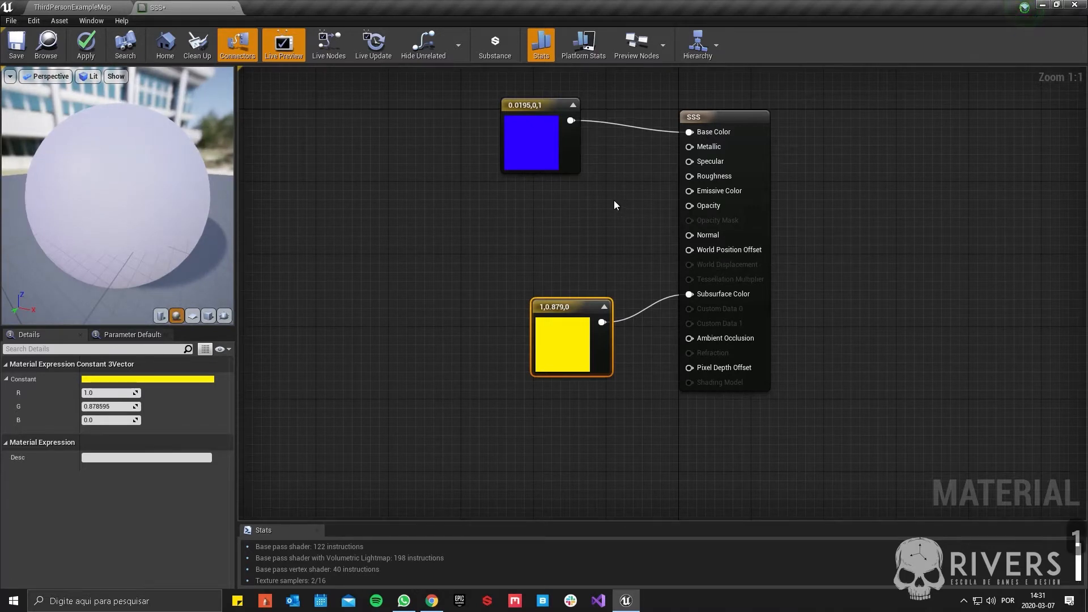
click(614, 199)
click(594, 201)
drag(612, 224, 675, 213)
drag(589, 209, 574, 209)
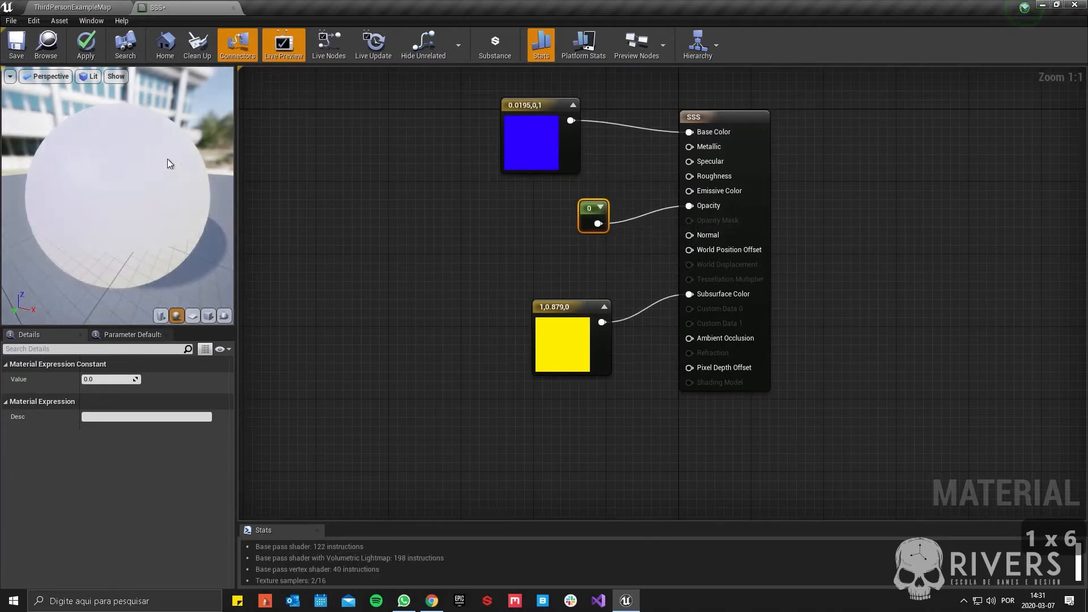
key(ctrl+s)
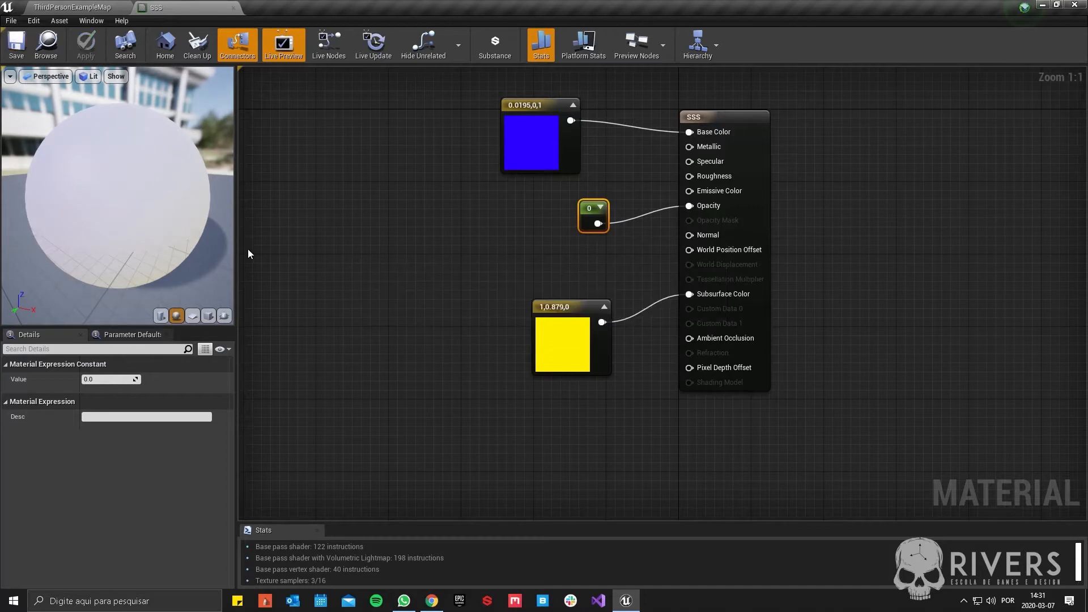
Step: Return to the ThirdPersonExampleMap level and apply the SSS material to the tilted red cube
click(60, 8)
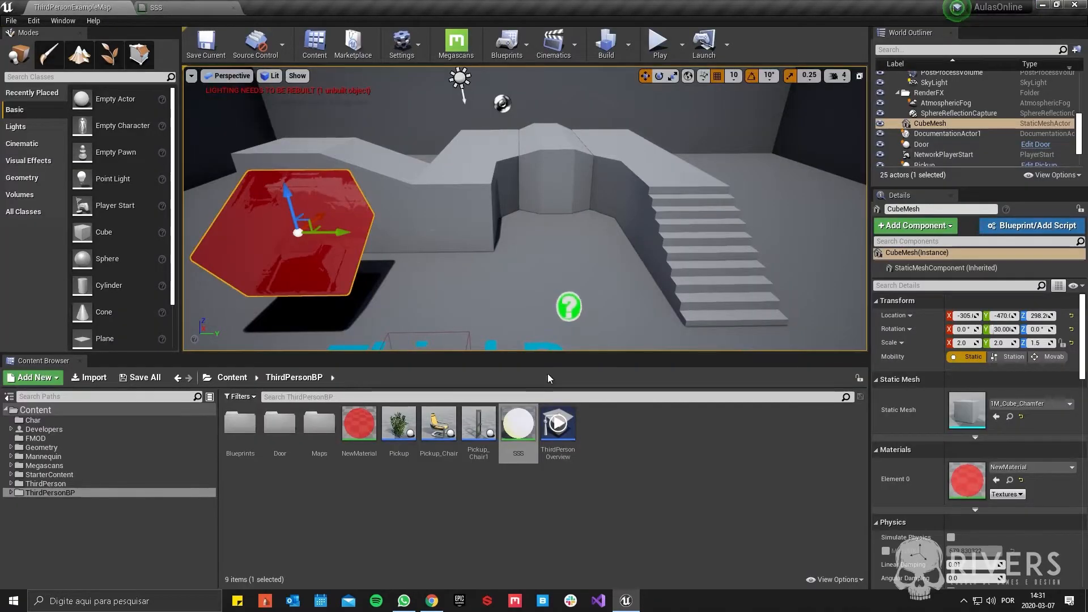
drag(517, 425, 292, 256)
Step: Examine the subsurface shading on the cube from several sides and distances
key(w)
right_drag(292, 256, 159, 286)
key(a)
key(q)
key(a)
key(s)
key(d)
key(w)
key(w)
key(s)
key(d)
key(d)
key(e)
key(e)
key(s)
key(q)
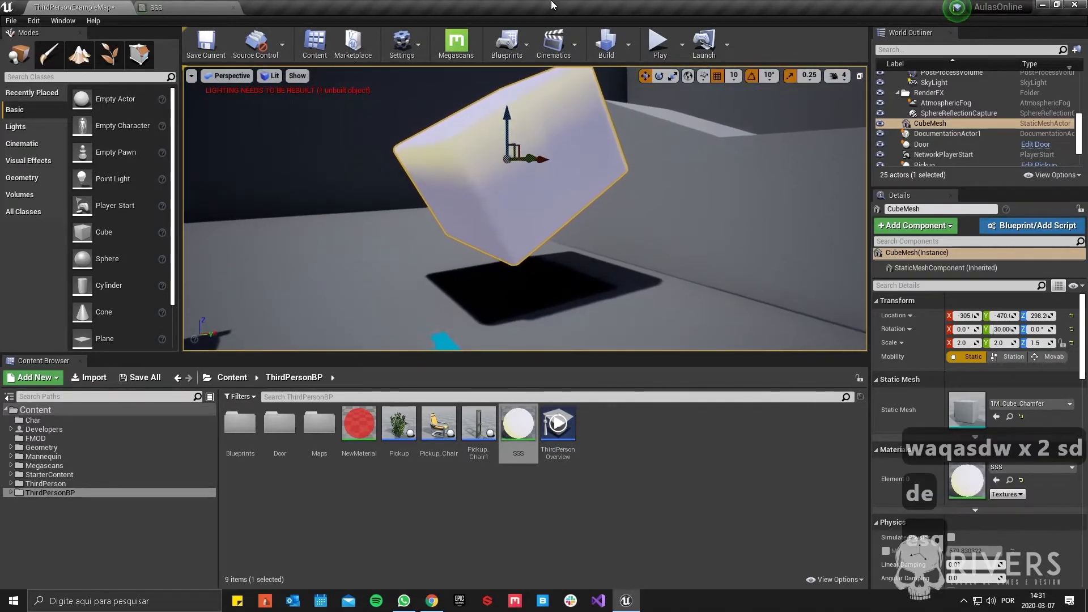
mouse_move(473, 138)
right_down()
mouse_move(459, 116)
mouse_move(474, 130)
right_up()
key(w)
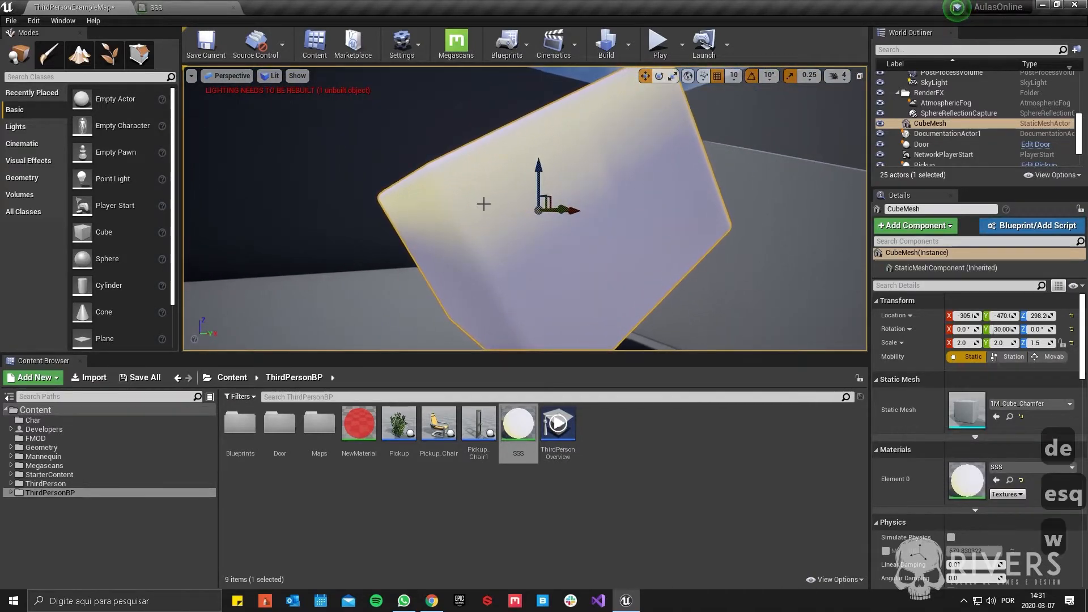
key(s)
Step: Delete the directional light named Light Source from the level
right_drag(483, 204, 592, 227)
key(a)
key(w)
key(e)
key(s)
click(392, 156)
key(Delete)
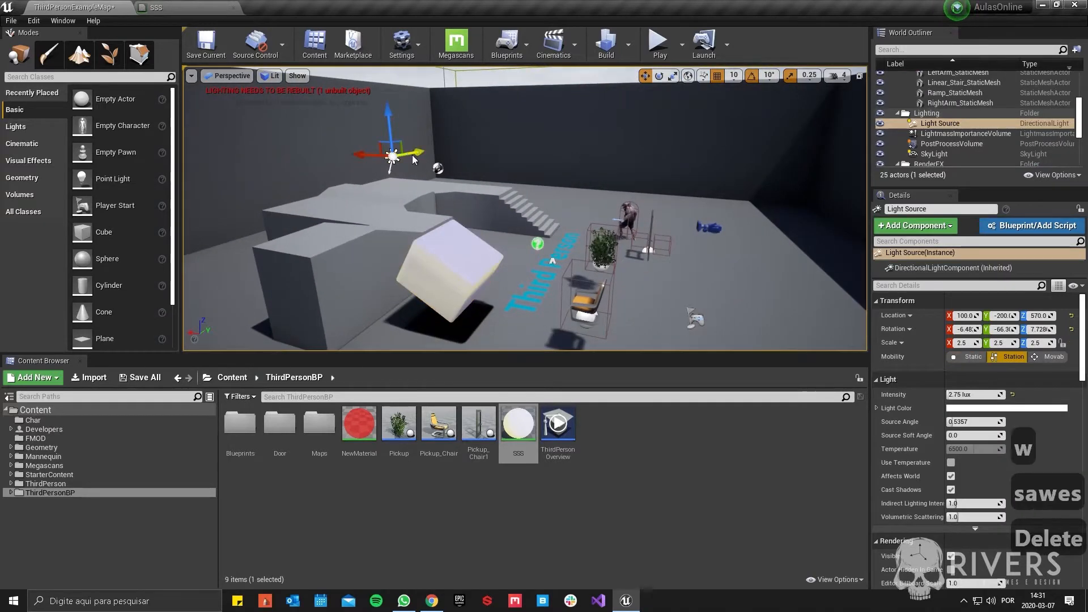
click(595, 352)
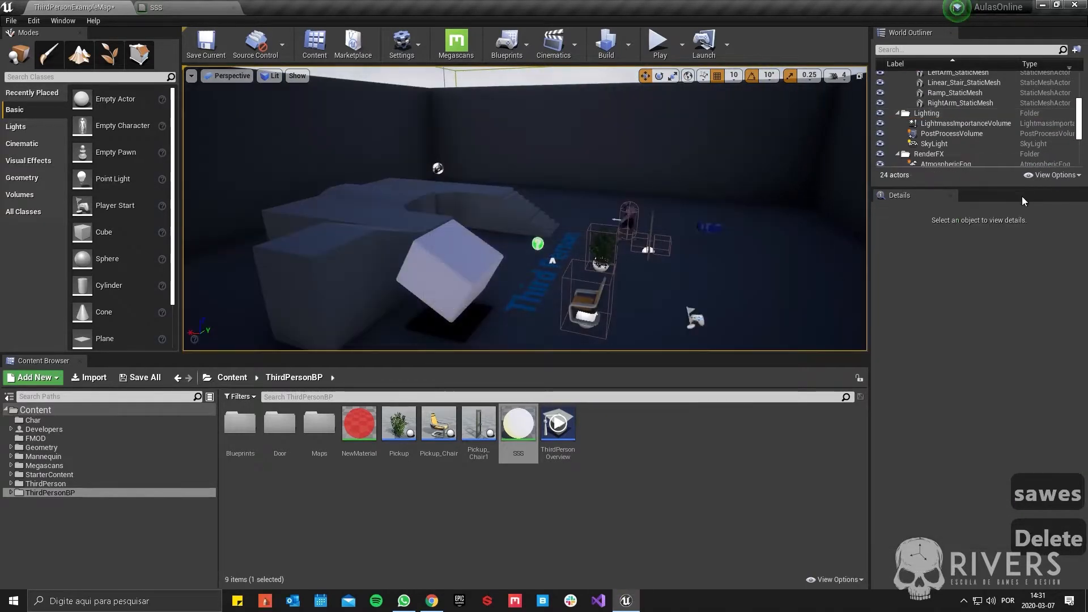
Step: Delete the SkyLight and the sky backdrop above the room, and check the actor list for other lights
click(954, 143)
key(Delete)
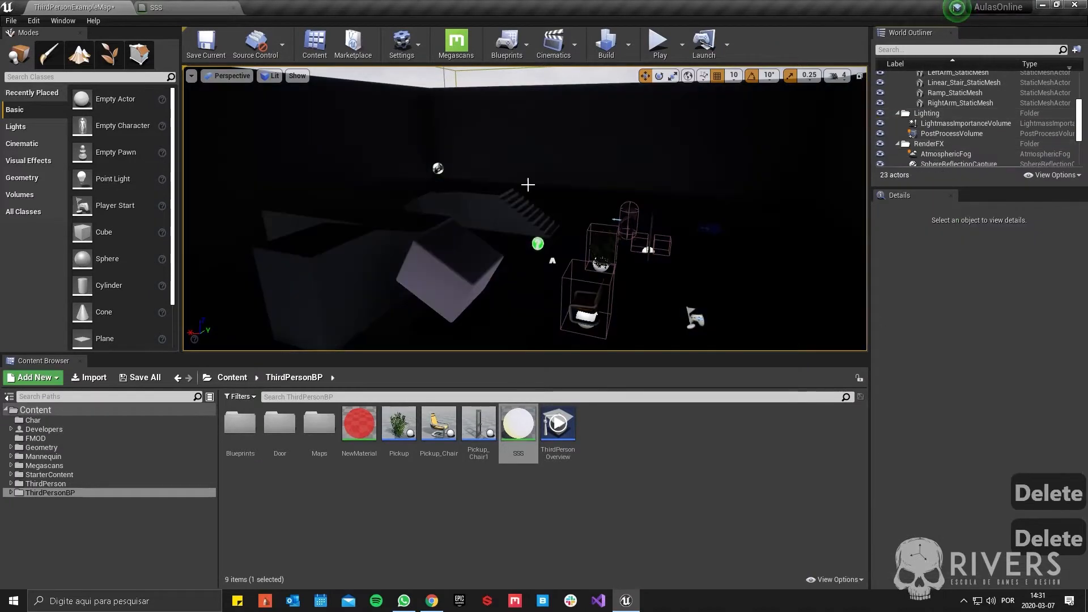
right_drag(552, 199, 551, 105)
click(555, 123)
key(Delete)
scroll(954, 119, up, 5)
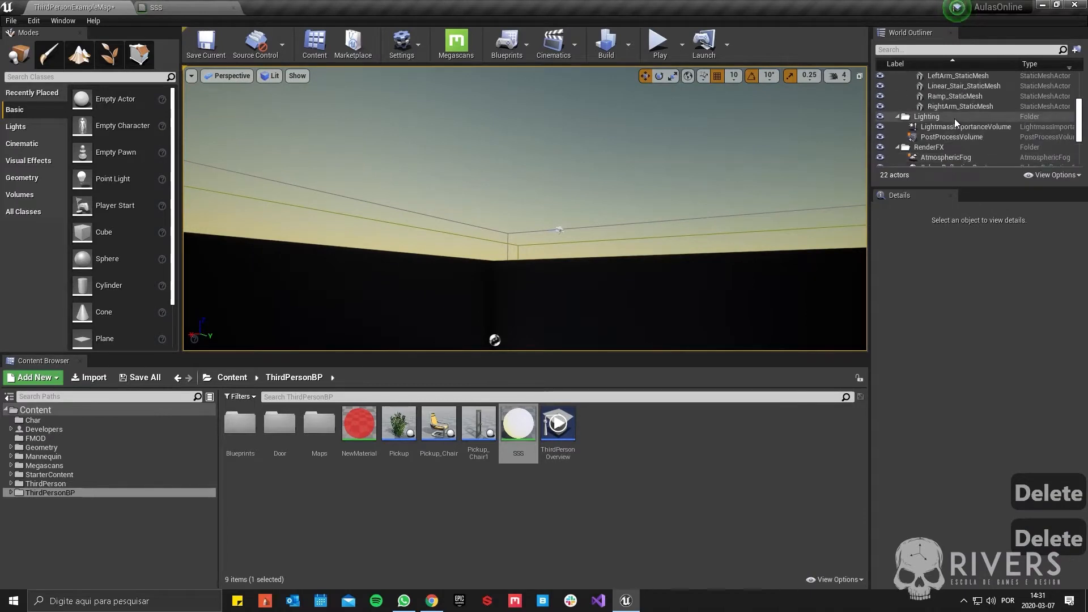
click(954, 127)
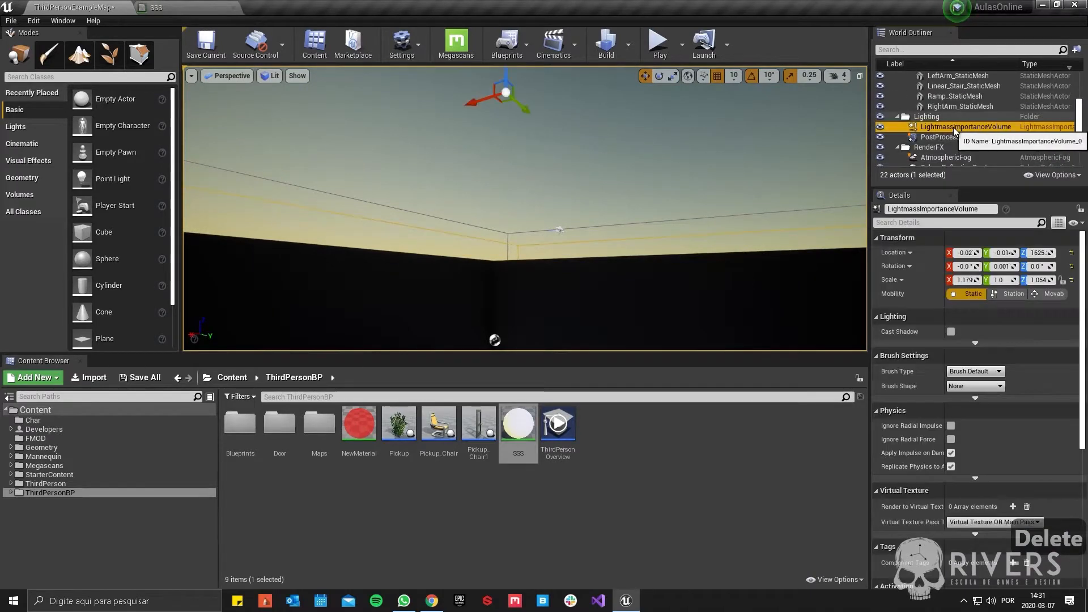
scroll(953, 127, up, 5)
scroll(953, 127, down, 10)
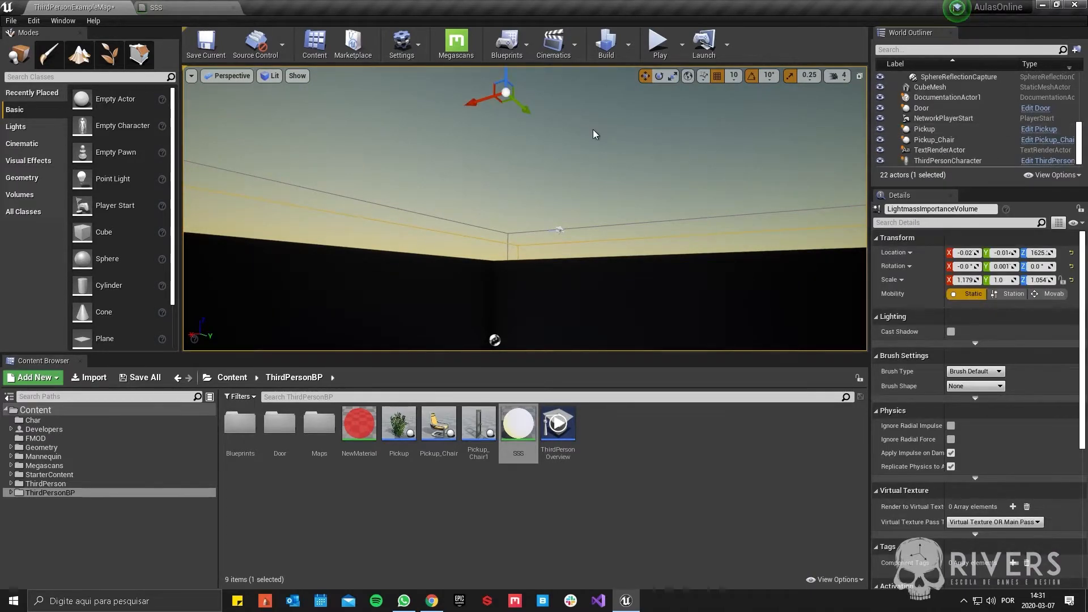
Step: Place a point light on the floor beside the cube and set its mobility to Movable
key(f)
key(w)
right_drag(510, 273, 513, 266)
key(l)
click(515, 271)
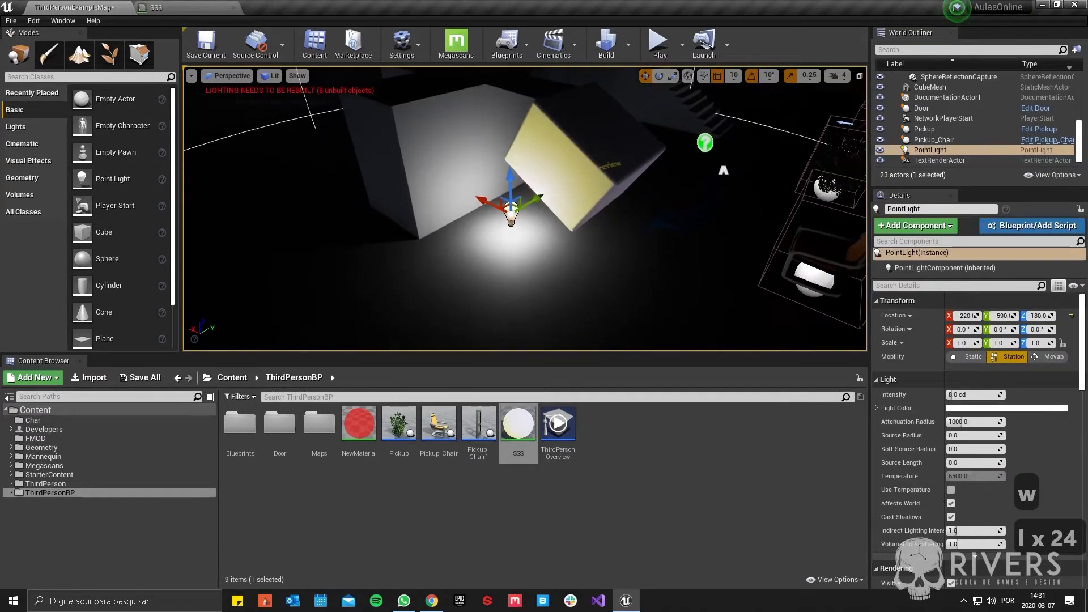
click(1052, 357)
Step: Raise the point light beside the cube to a Z location of about 300
key(w)
right_drag(583, 182, 583, 182)
key(d)
key(s)
key(a)
drag(483, 214, 485, 164)
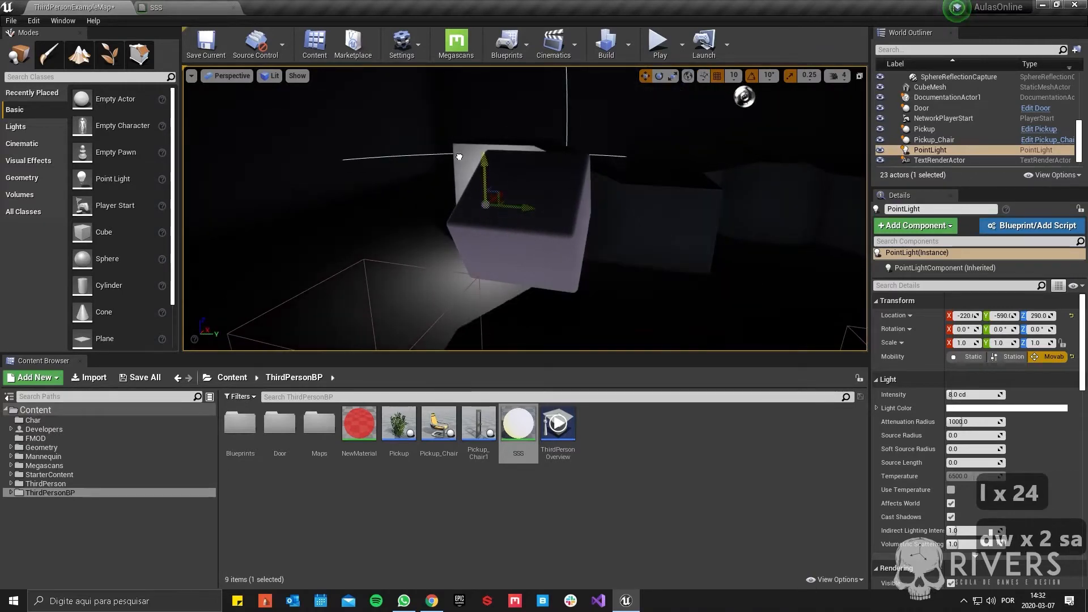
key(a)
right_drag(484, 164, 462, 184)
key(w)
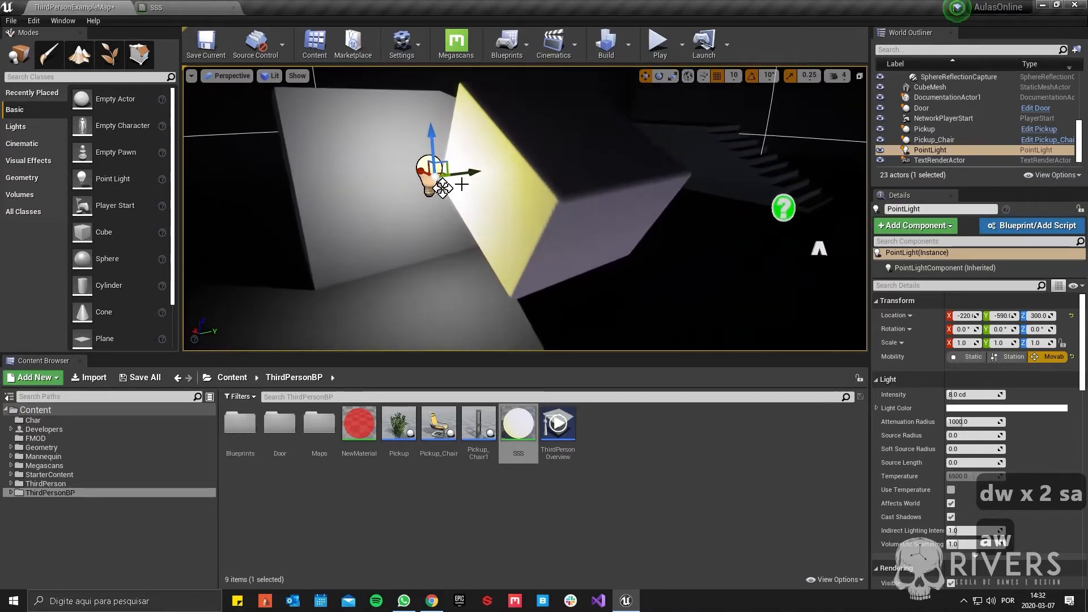
Step: Move the point light around to the cube's other side, at about X -380, Y -290, Z 250
drag(418, 172, 680, 197)
key(d)
mouse_move(680, 196)
right_down()
mouse_move(624, 195)
mouse_move(689, 214)
right_up()
key(w)
key(s)
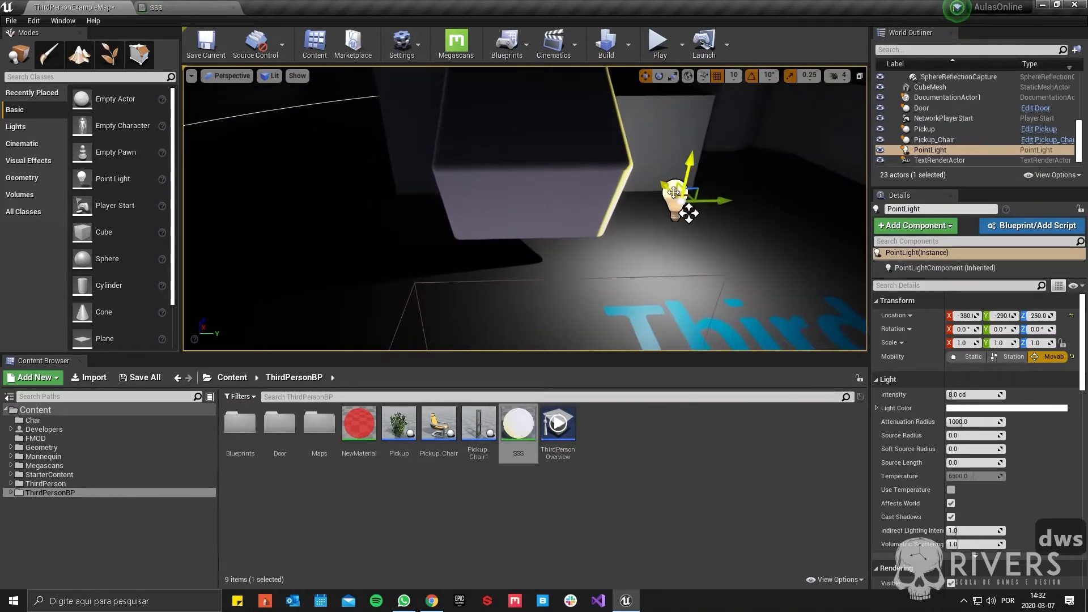
Step: Move the point light to X -360, Y -300, and set the SSS material's opacity constant to 1
drag(673, 192, 714, 193)
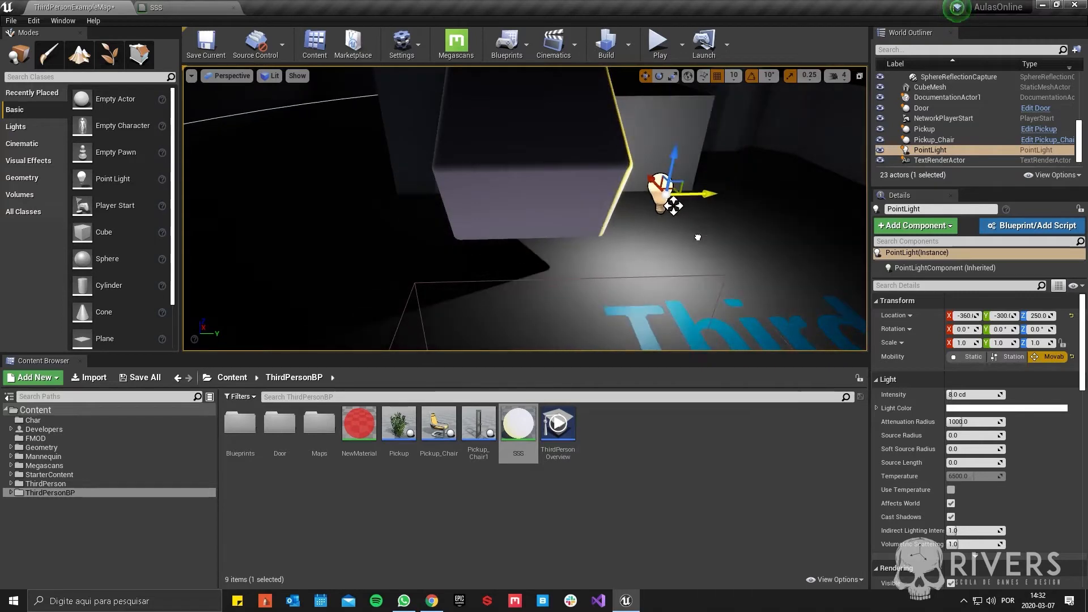
click(167, 7)
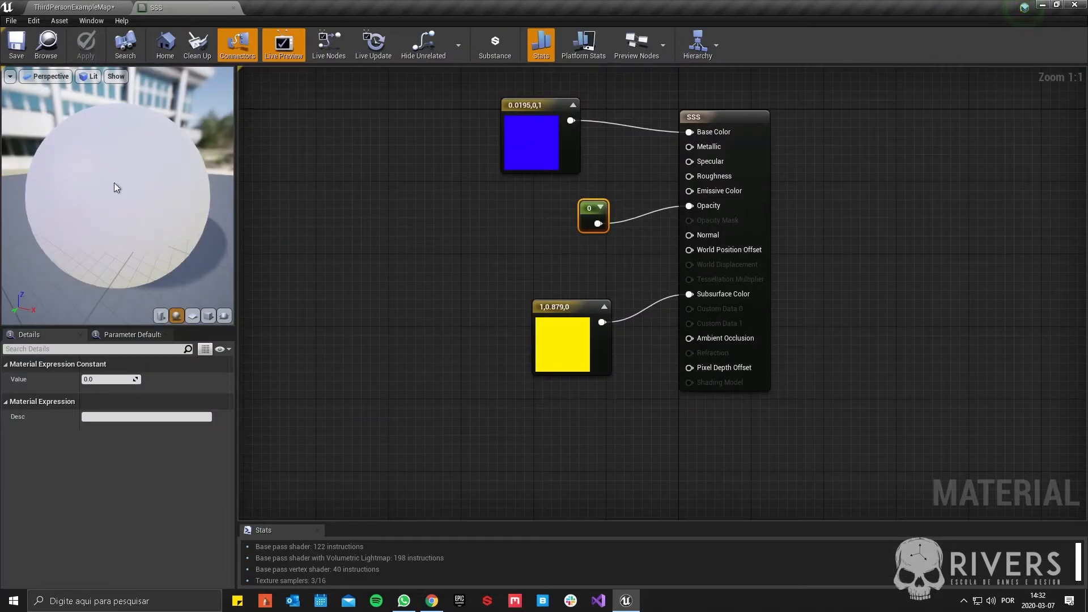
drag(116, 187, 142, 170)
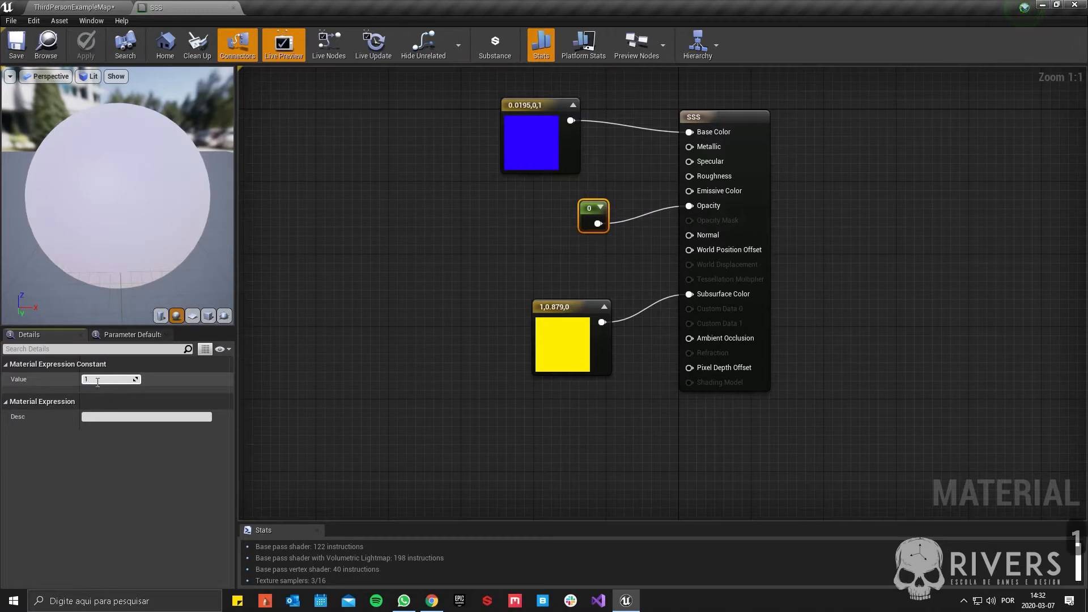
key(Return)
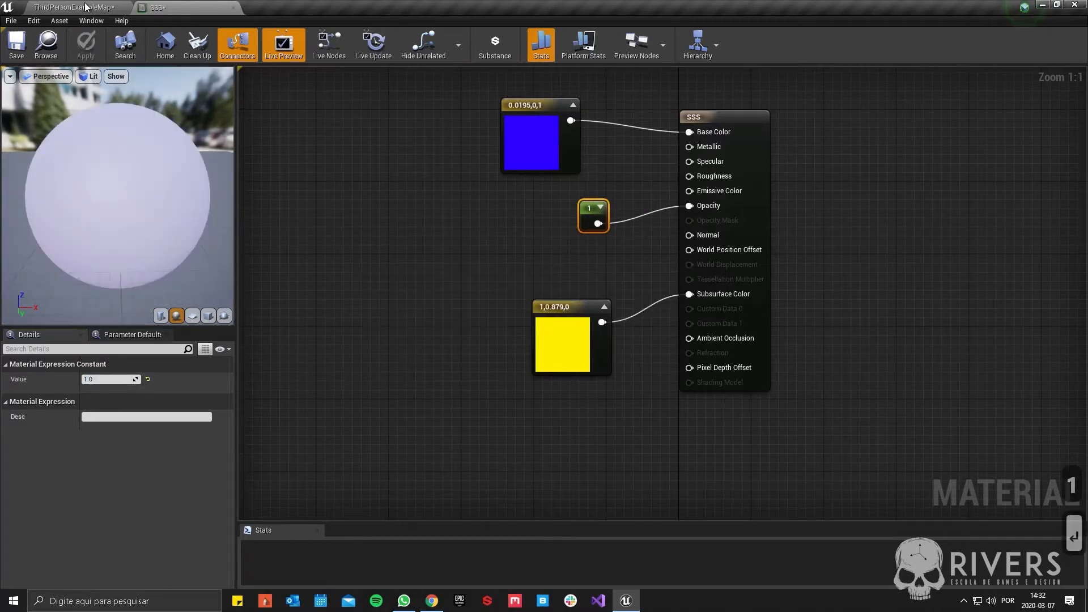
Step: In the level, move the point light along the cube to about Y -330, keeping its height at Z 250
click(62, 7)
drag(702, 193, 665, 205)
key(d)
key(w)
right_drag(714, 178, 614, 197)
key(s)
key(a)
key(w)
key(w)
key(a)
key(w)
key(s)
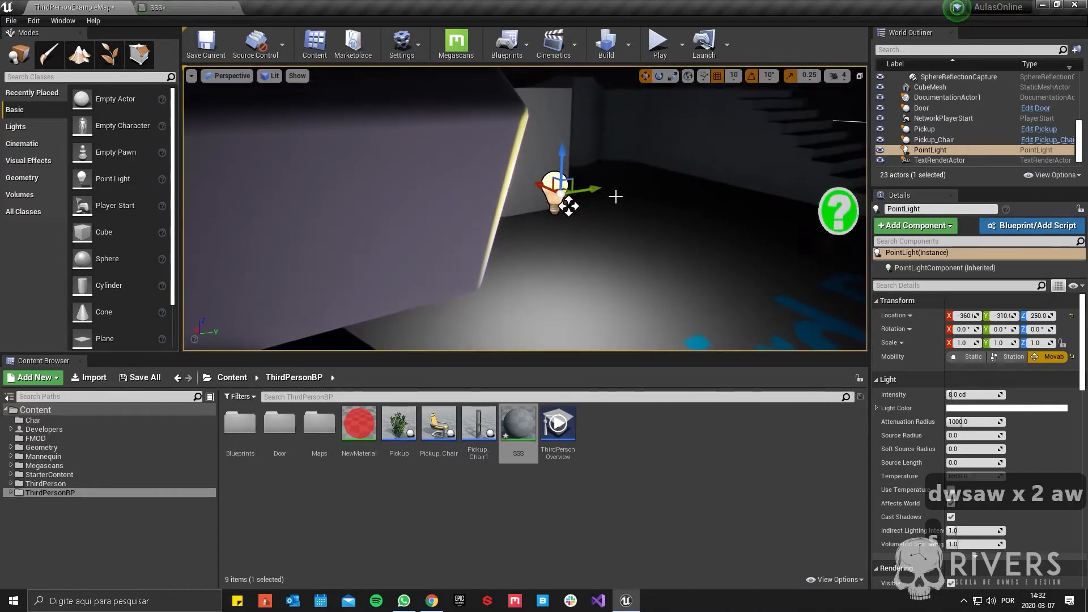
drag(589, 191, 563, 194)
Step: Set the SSS material's opacity constant to 0.8 and move the point light in the level to about Y -310
click(170, 6)
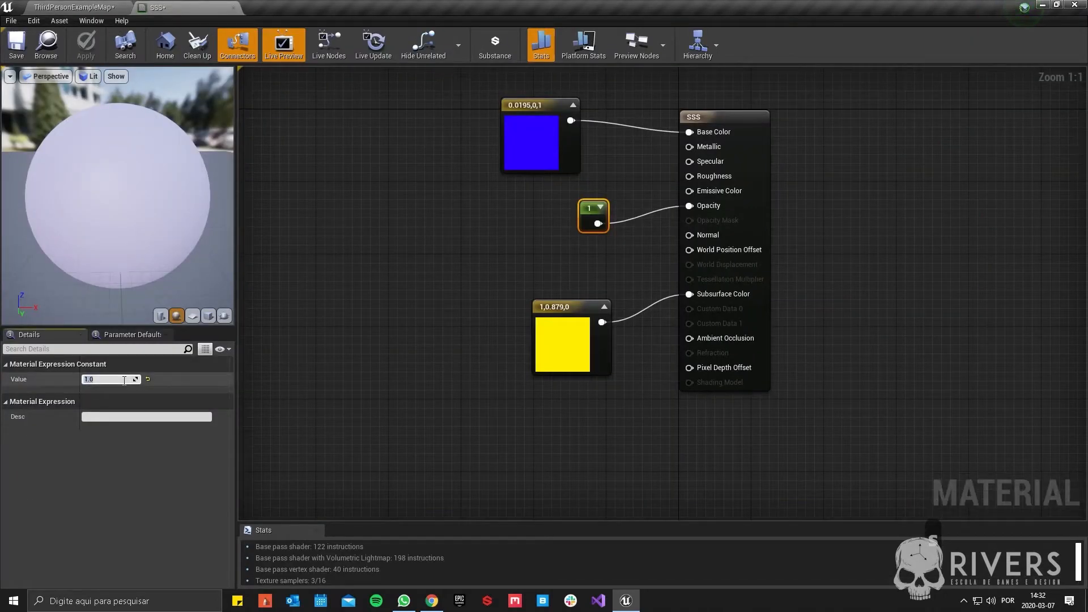
text(.8)
key(Return)
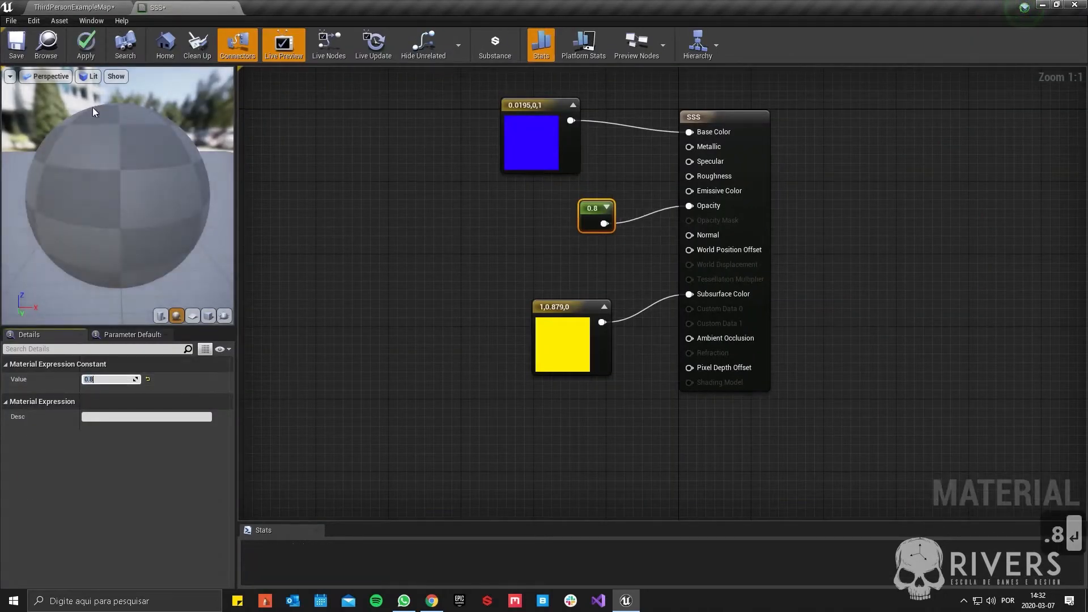
click(86, 7)
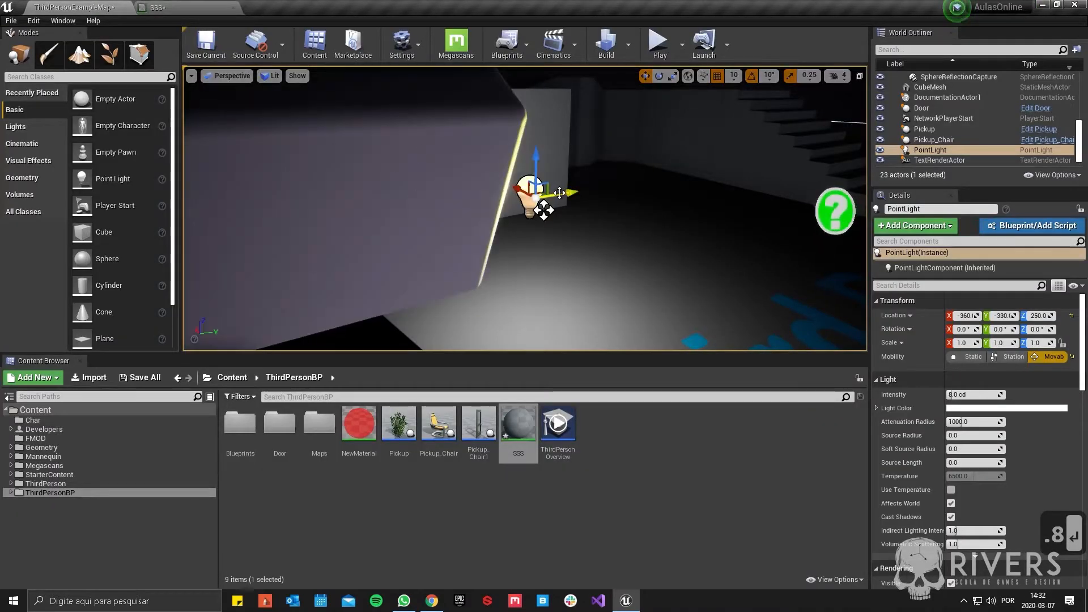
drag(559, 193, 574, 293)
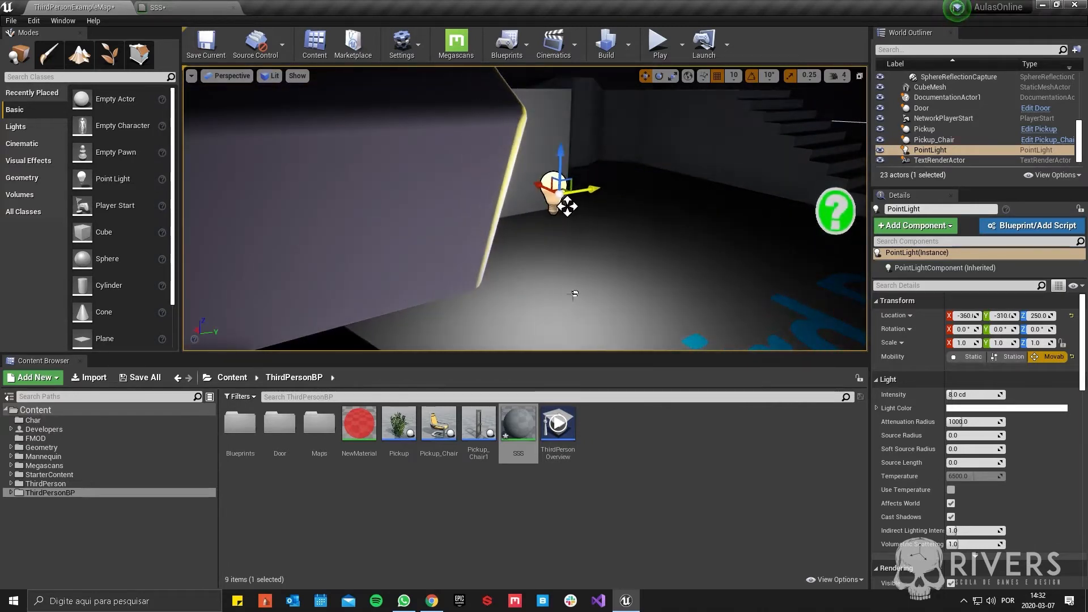
Step: Move the point light past the cube to its opposite side, at about X -310, Y -640, Z 290
key(d)
mouse_move(574, 293)
right_down()
mouse_move(527, 306)
mouse_move(628, 299)
mouse_move(578, 298)
right_up()
key(w)
key(s)
key(e)
key(q)
key(d)
drag(556, 300, 605, 266)
key(a)
right_drag(605, 266, 640, 235)
key(a)
key(q)
key(w)
drag(520, 191, 374, 226)
right_drag(522, 228, 513, 228)
key(a)
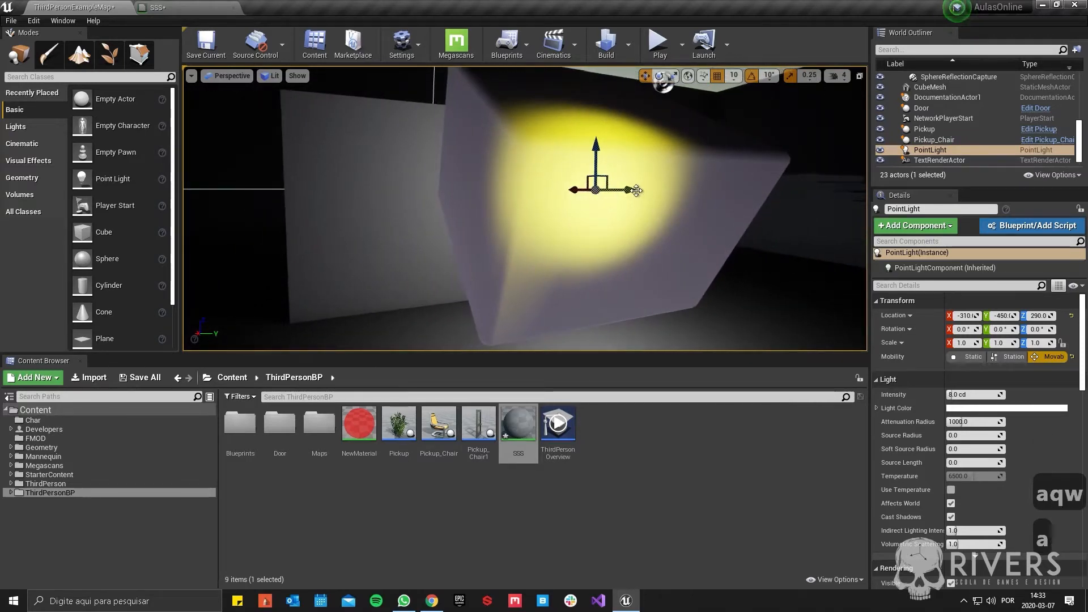
drag(636, 190, 369, 202)
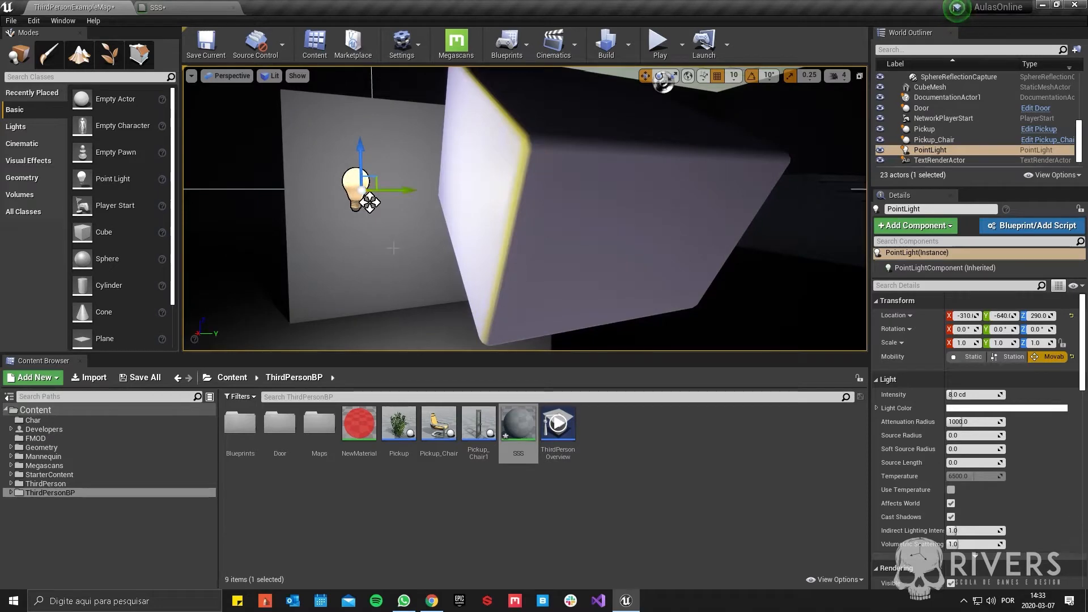
Step: Save the ThirdPersonExampleMap level and the SSS material
key(s)
key(e)
right_drag(494, 257, 493, 256)
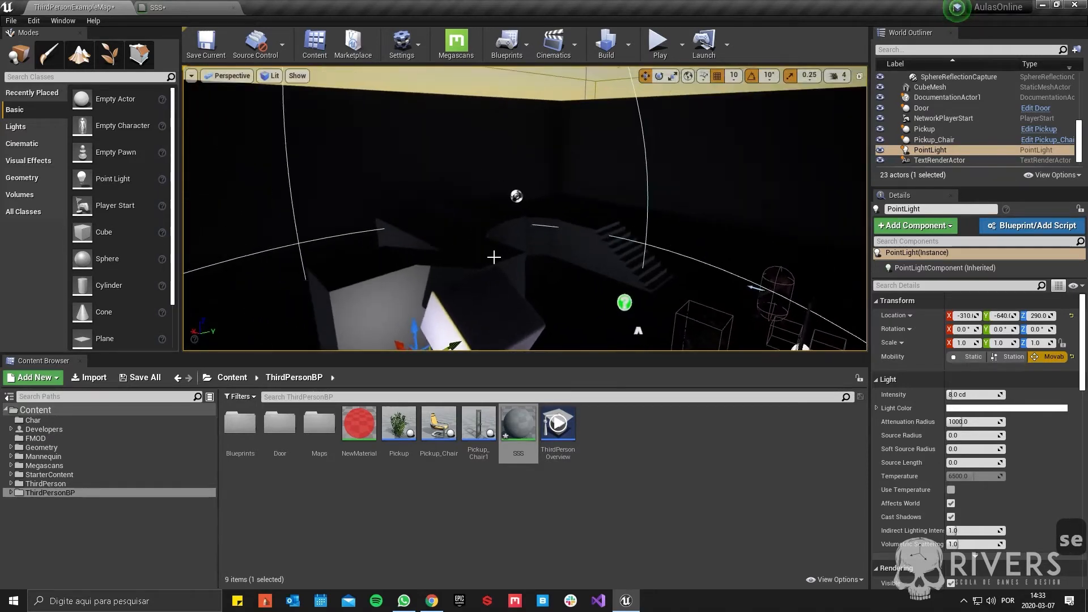
click(130, 381)
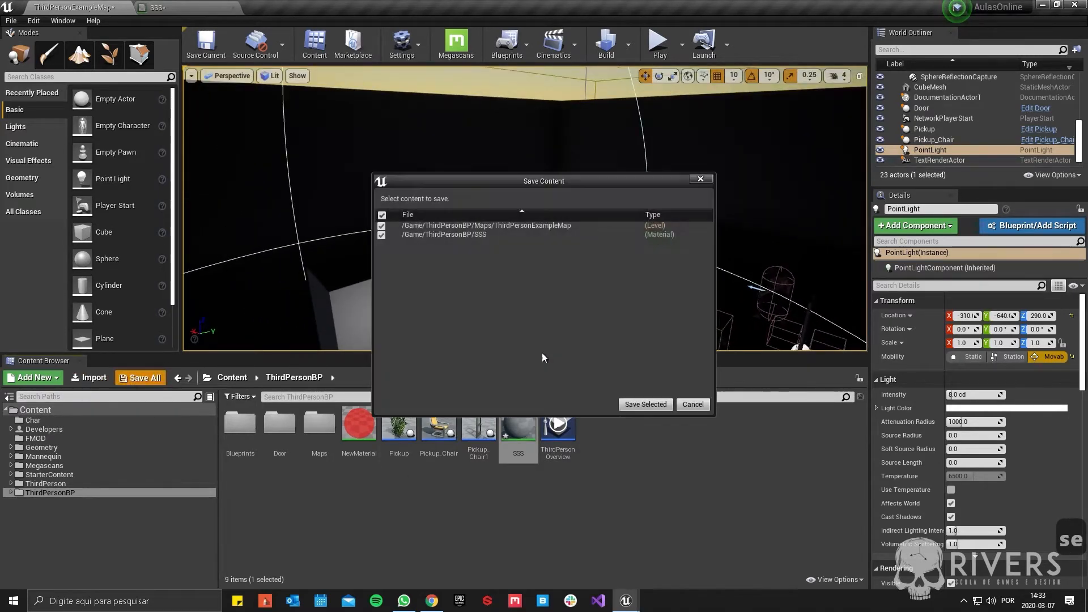
click(643, 407)
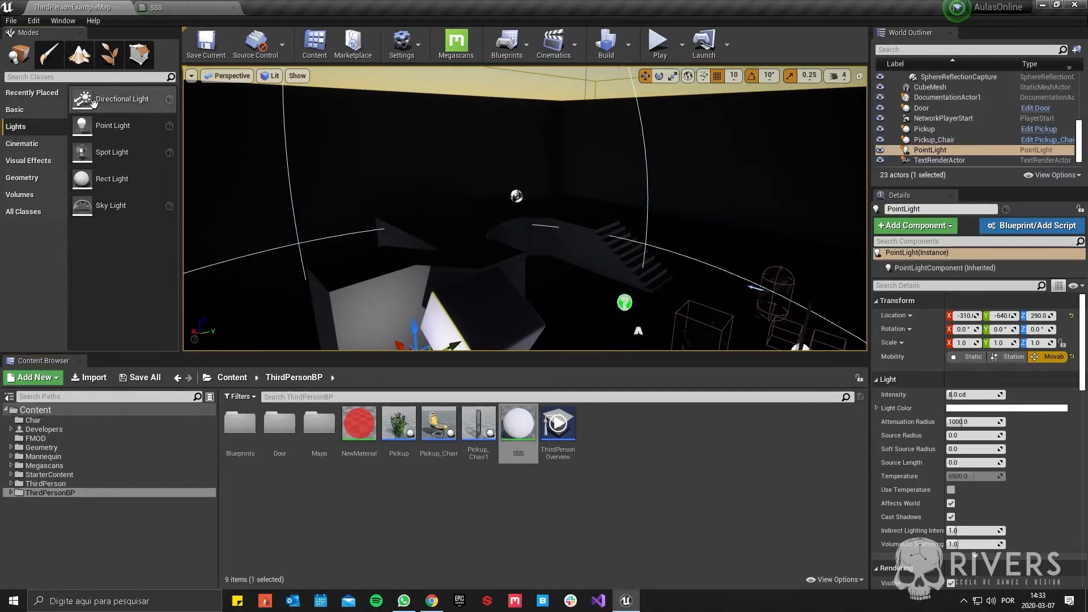
Step: Place a Directional Light and a Sky Light in the level to restore the general lighting
drag(122, 99, 581, 152)
drag(150, 208, 532, 238)
mouse_move(536, 230)
right_down()
mouse_move(534, 187)
mouse_move(532, 221)
right_up()
click(533, 186)
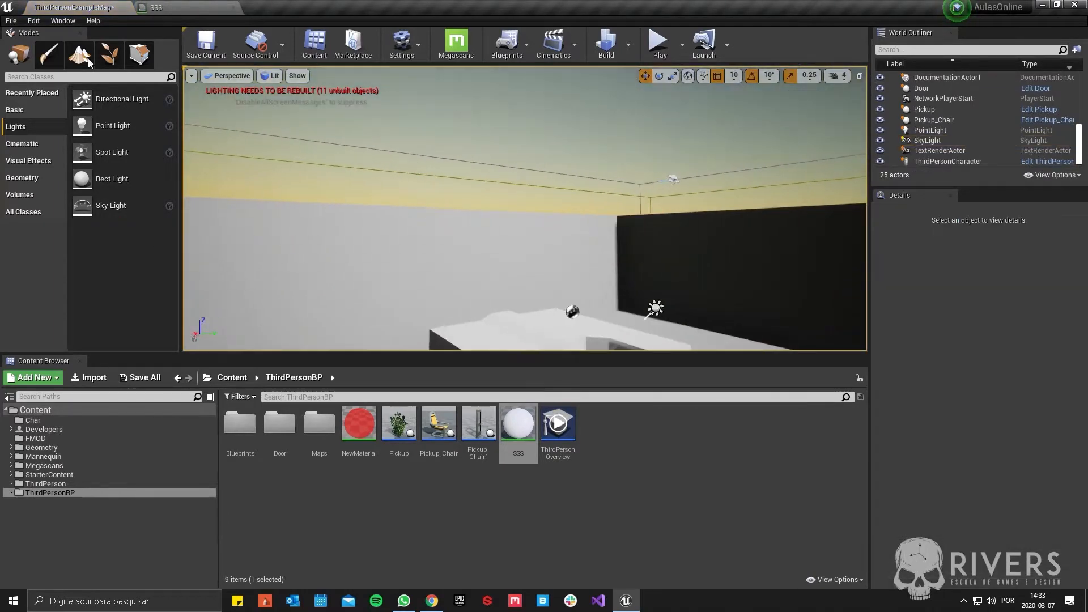
Step: Place a BP_Sky_Sphere in the level and assign the DirectionalLight as its directional light actor
click(17, 110)
click(57, 76)
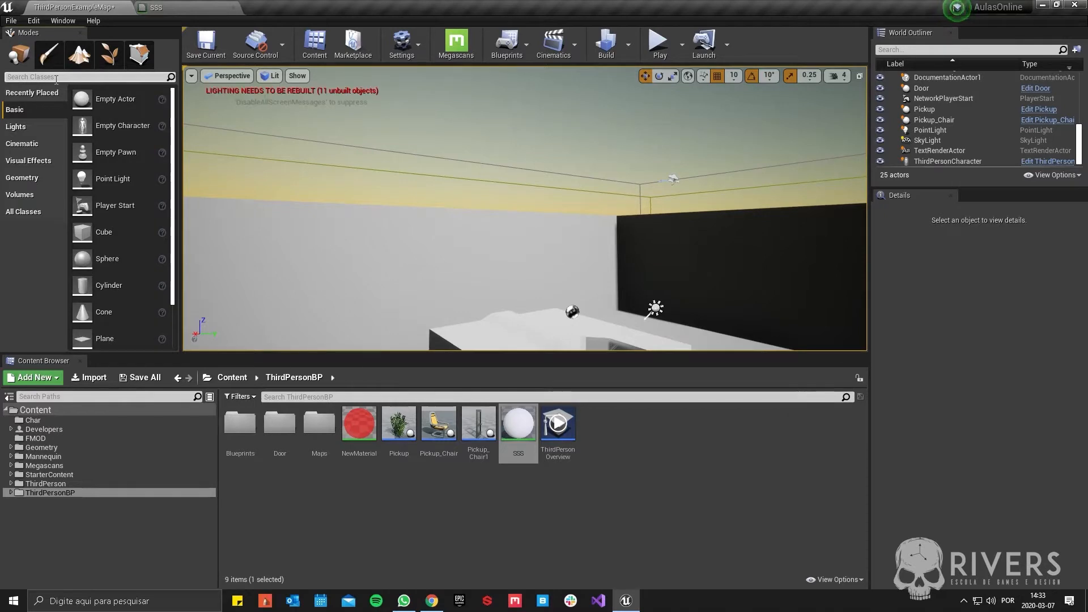
text(sky)
drag(57, 125, 513, 257)
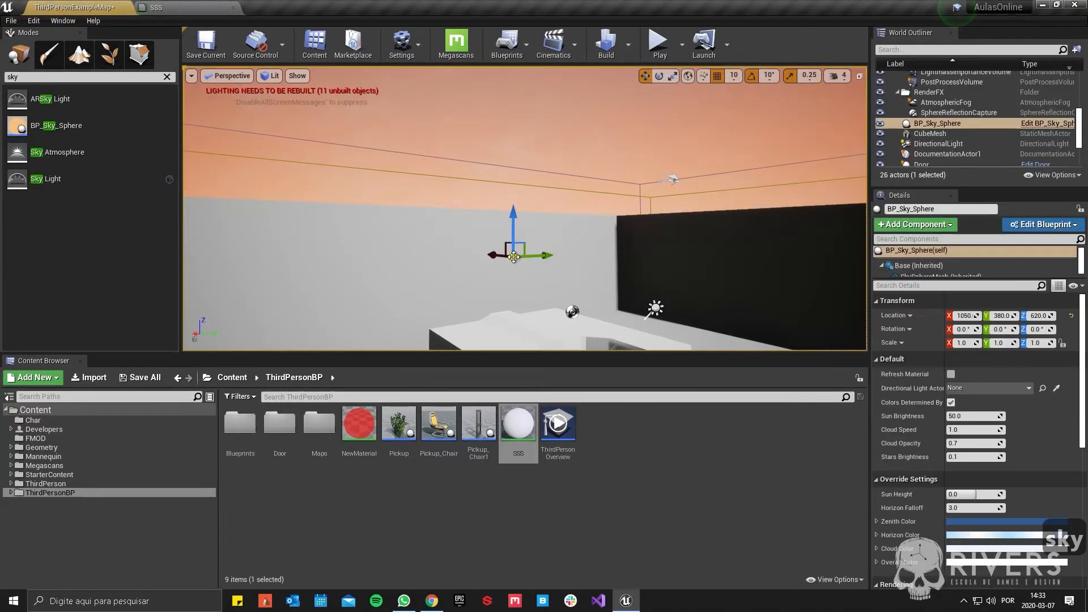
click(989, 387)
click(966, 251)
Step: Set the directional light's intensity to 2 lux
right_drag(423, 336, 422, 369)
click(589, 158)
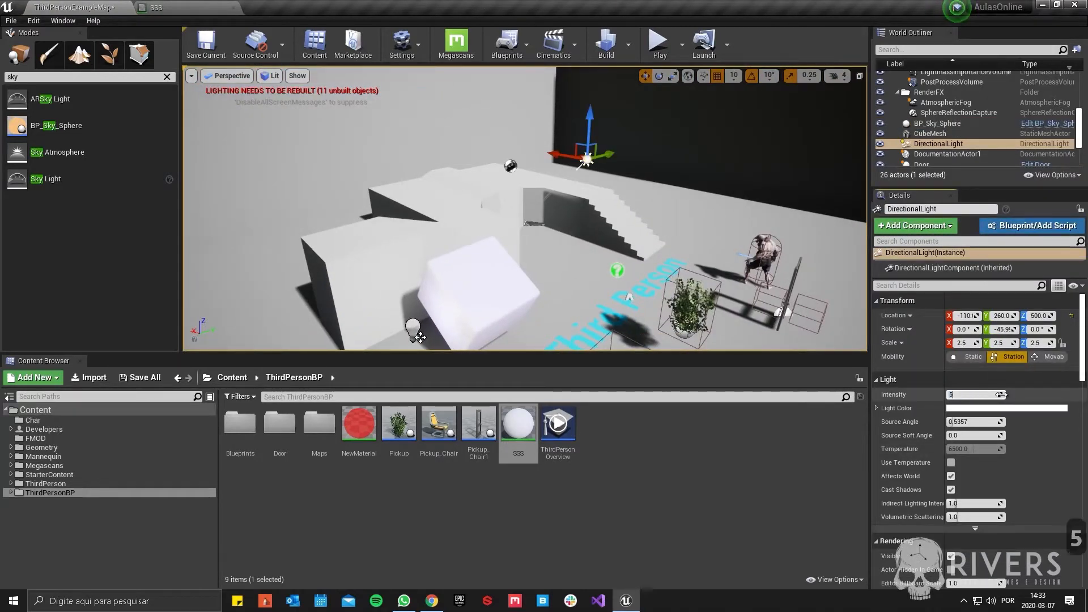
click(1000, 394)
text(5)
key(Return)
text(2)
key(Return)
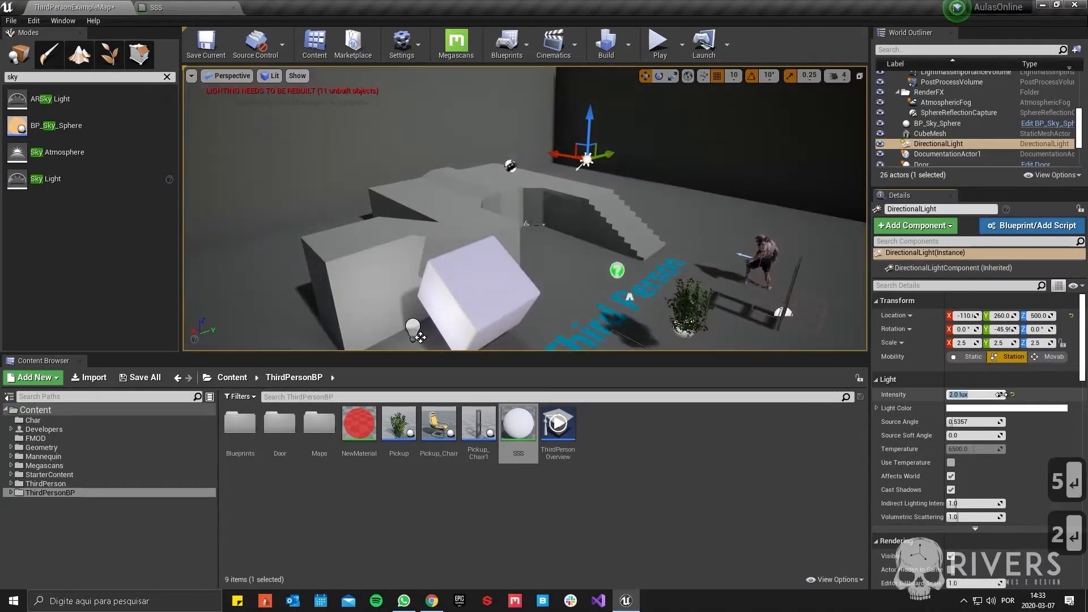
Step: Delete the point light beside the cube and save all changed content
right_drag(620, 276, 593, 258)
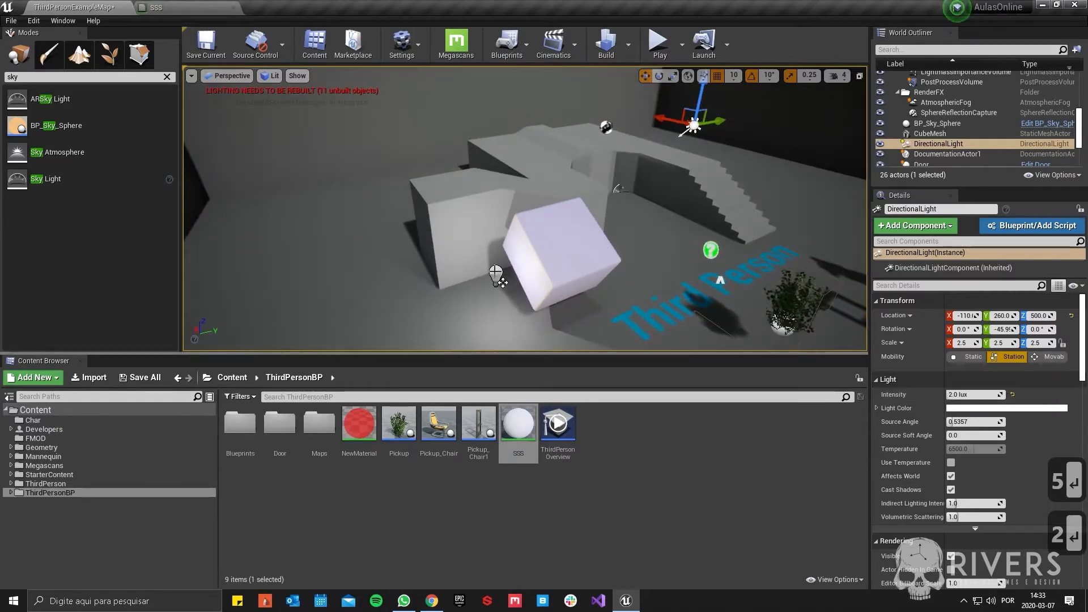
click(498, 276)
key(Delete)
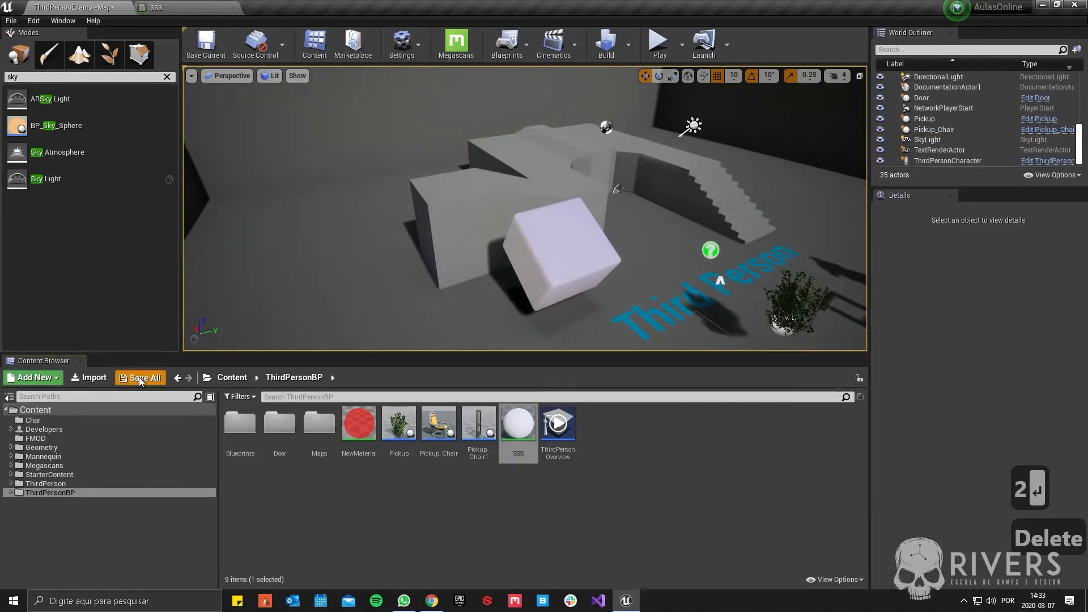
click(140, 378)
click(644, 404)
Step: Examine the subsurface shading on the cube's faces and edges from several sides under the new lighting
key(d)
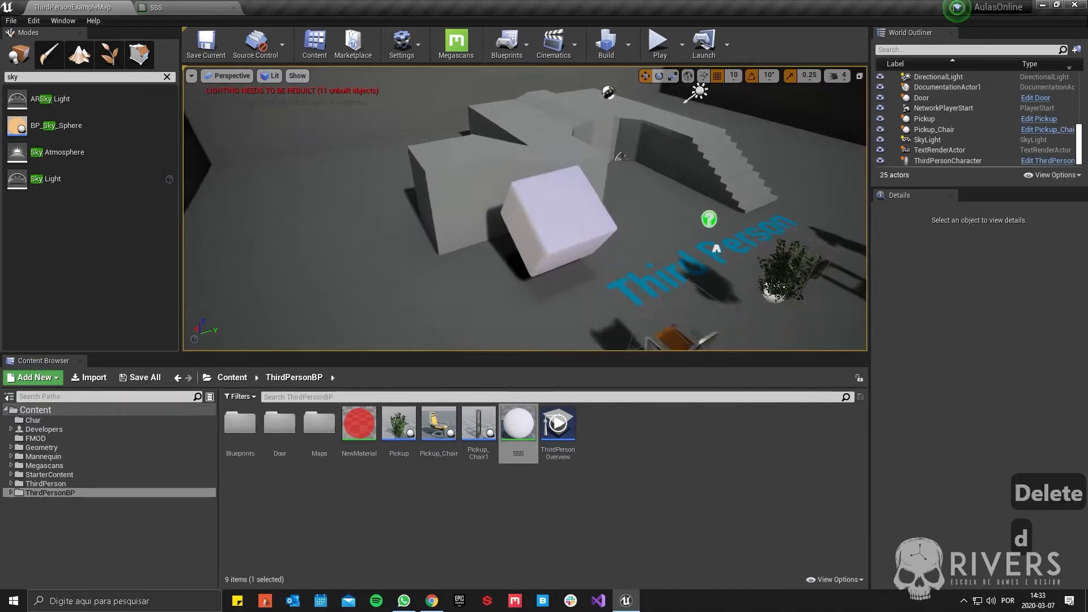
key(w)
key(q)
key(d)
key(w)
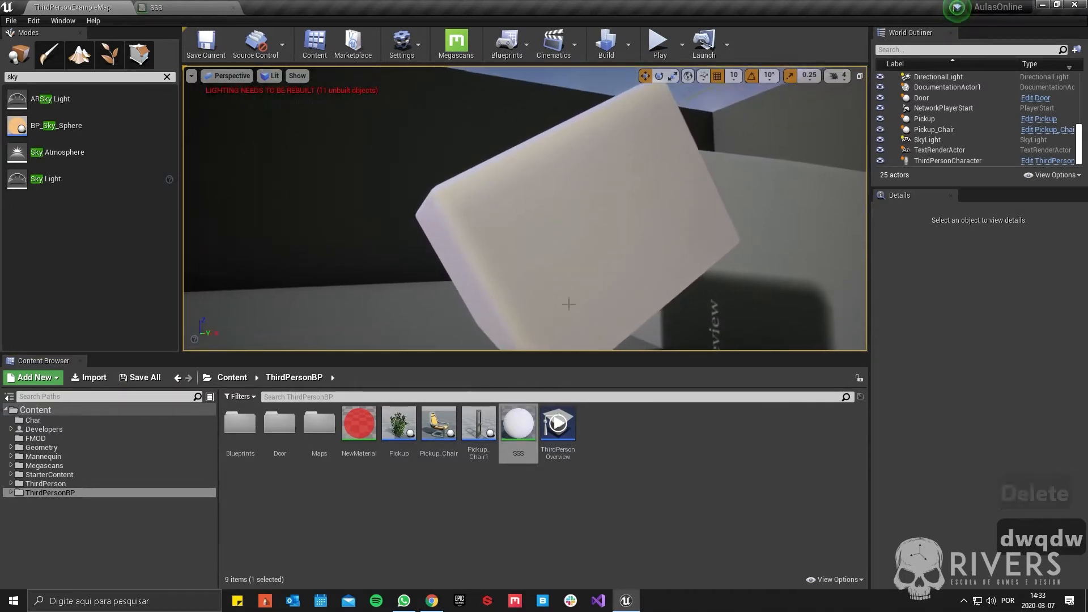
key(a)
right_drag(368, 179, 629, 193)
key(a)
key(e)
right_drag(420, 209, 457, 241)
key(w)
key(d)
key(q)
key(w)
key(e)
key(d)
key(d)
right_drag(570, 227, 571, 382)
key(a)
Step: Create a material named ClearCoat in the ThirdPersonBP folder and open it for editing
click(620, 439)
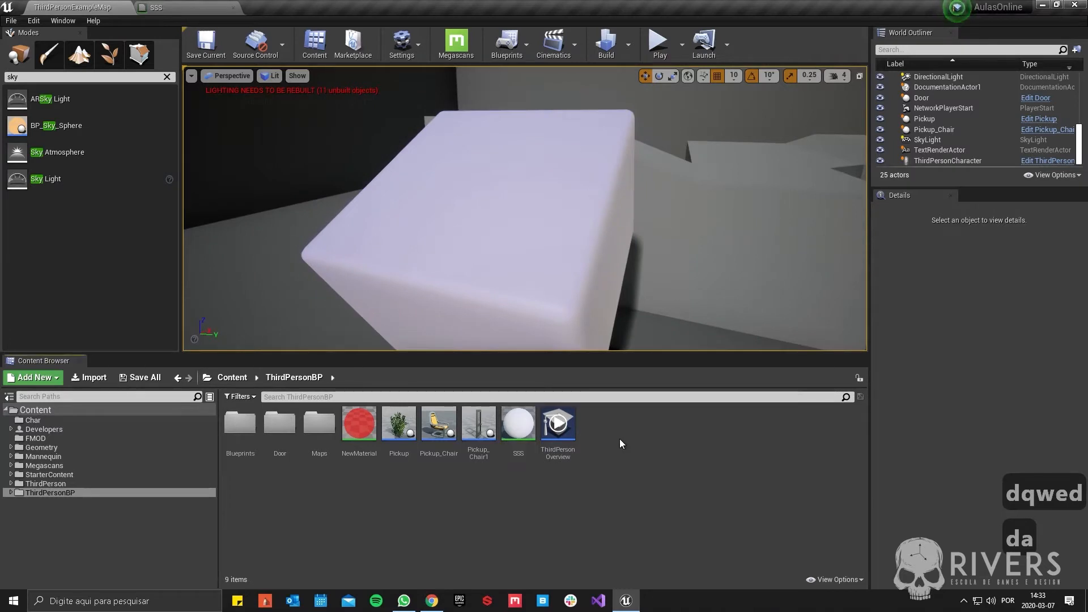
right_click(620, 440)
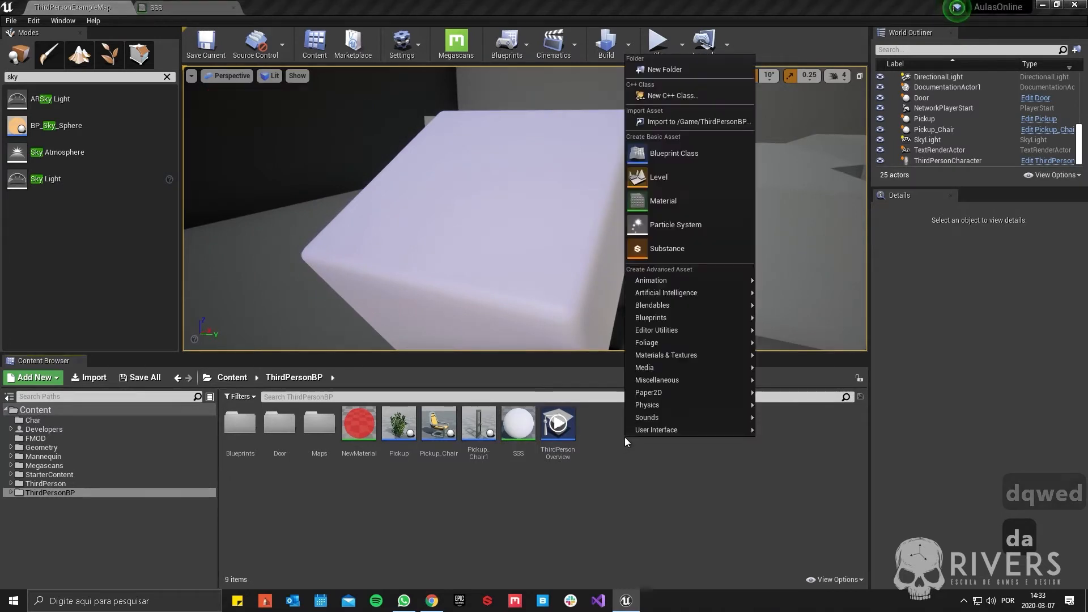
click(695, 196)
text(C)
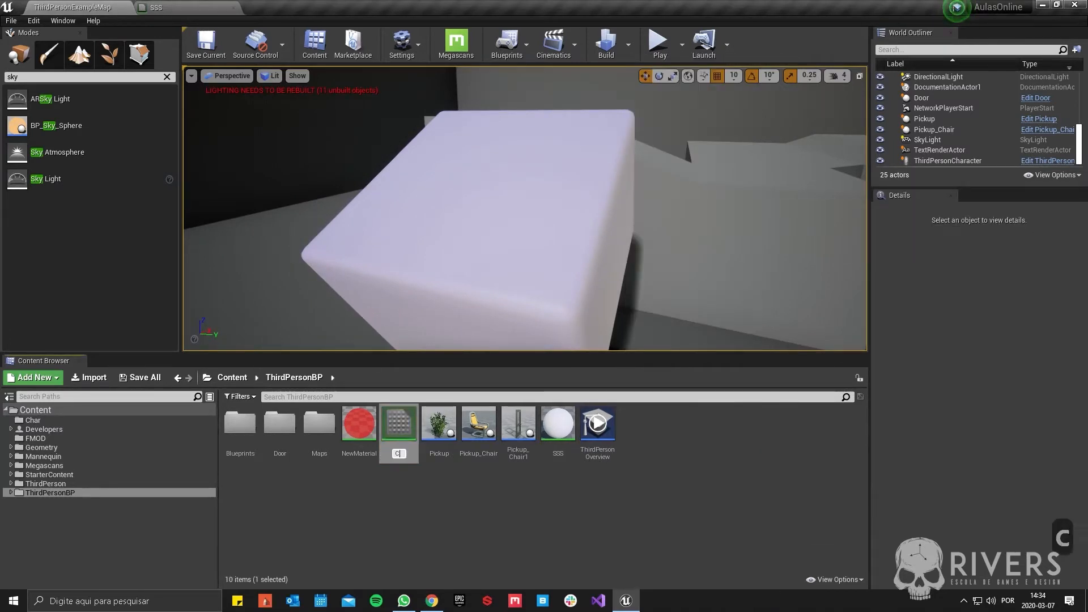
text(learCoat)
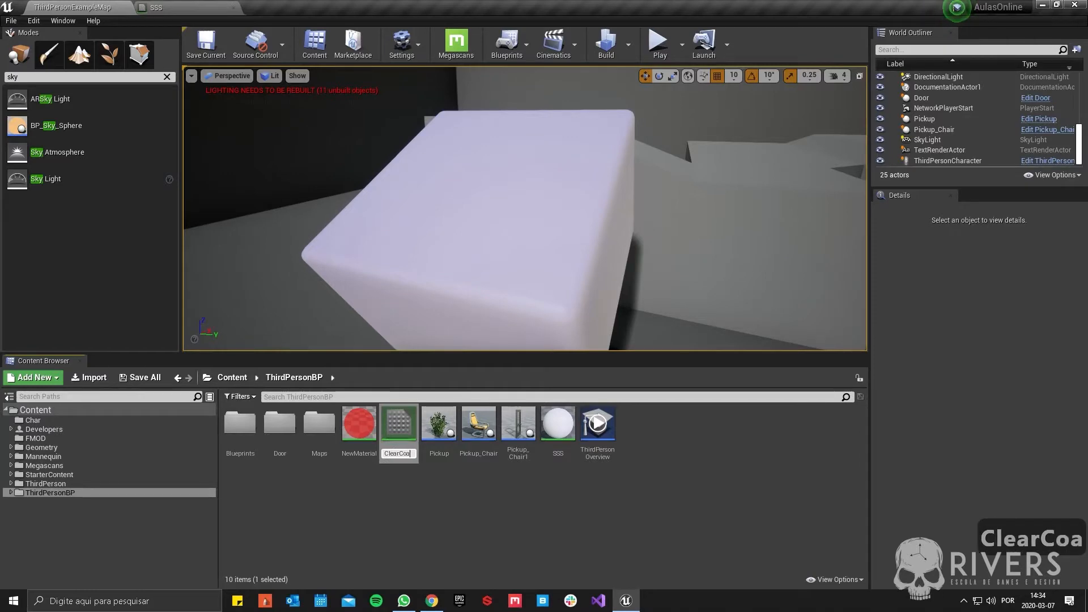
key(Return)
key(Return)
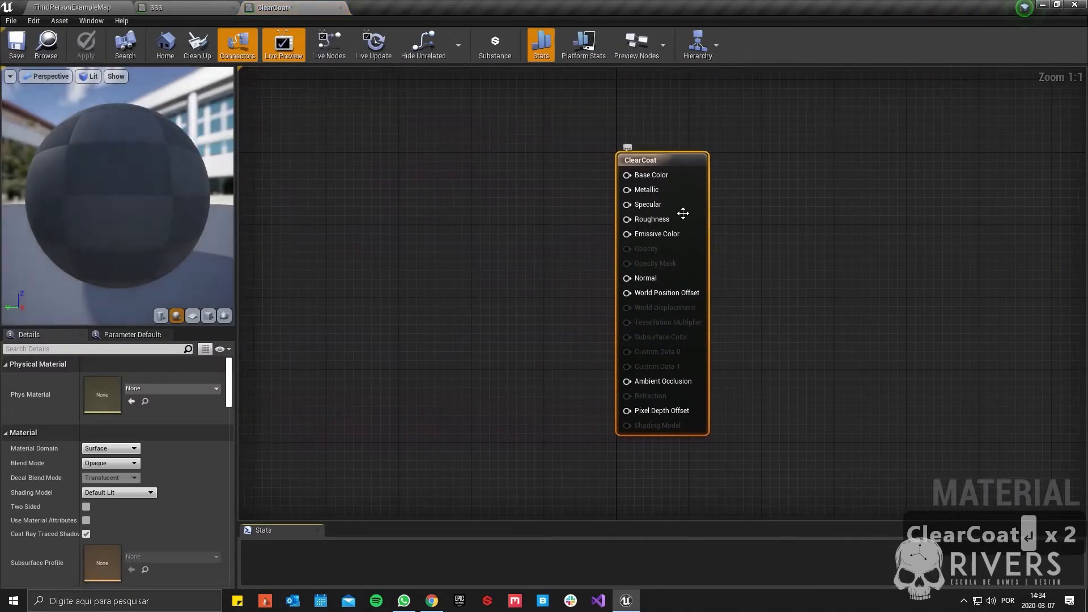
right_drag(459, 308, 499, 315)
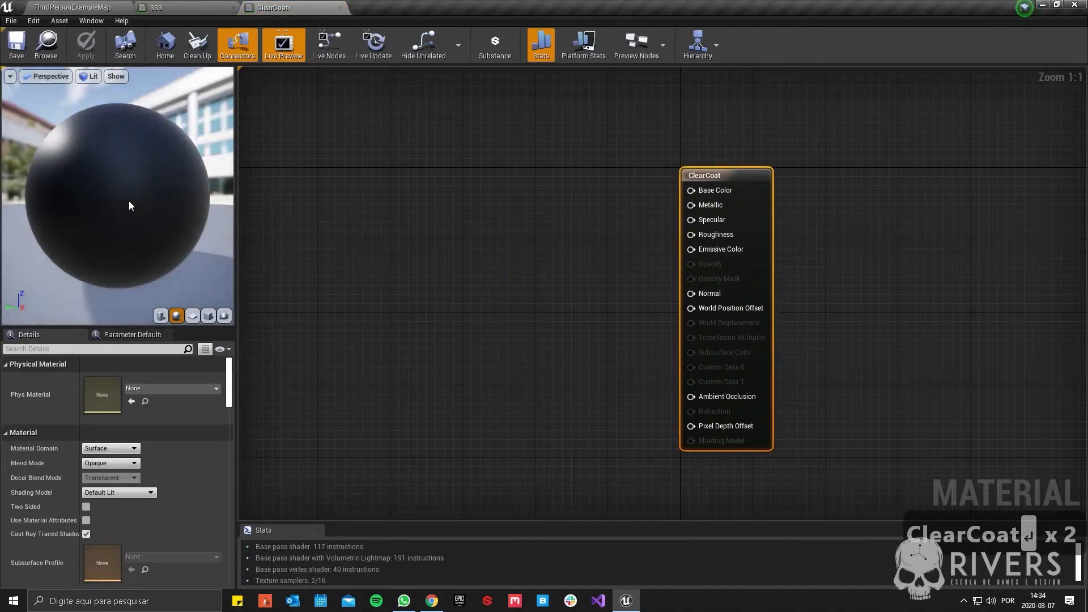
Step: Switch to SketchBook and start a new blank canvas in place of the old drawing
click(265, 600)
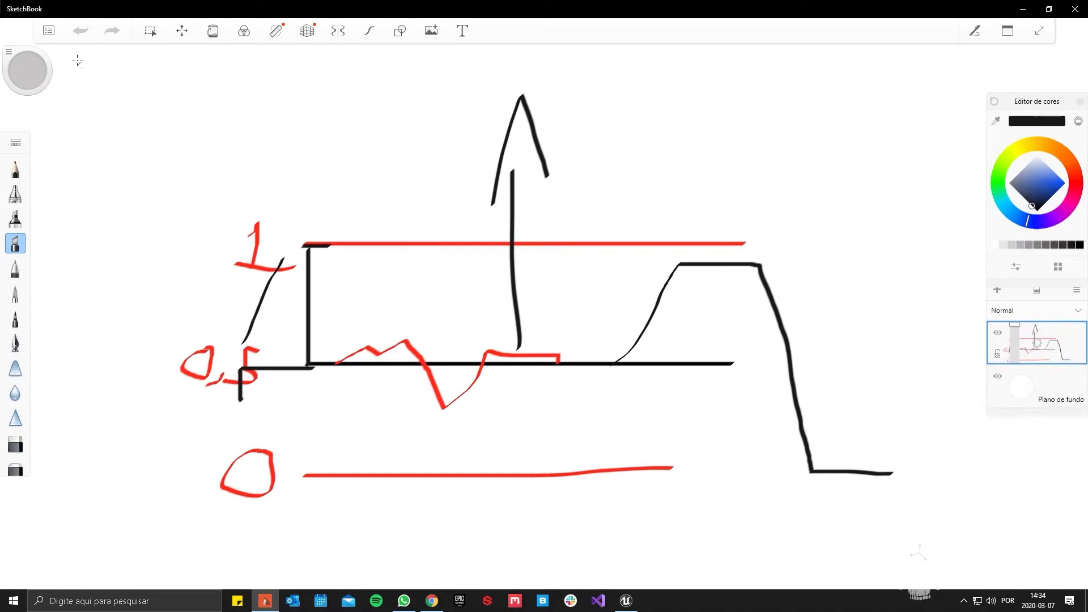
click(49, 31)
click(99, 60)
click(633, 311)
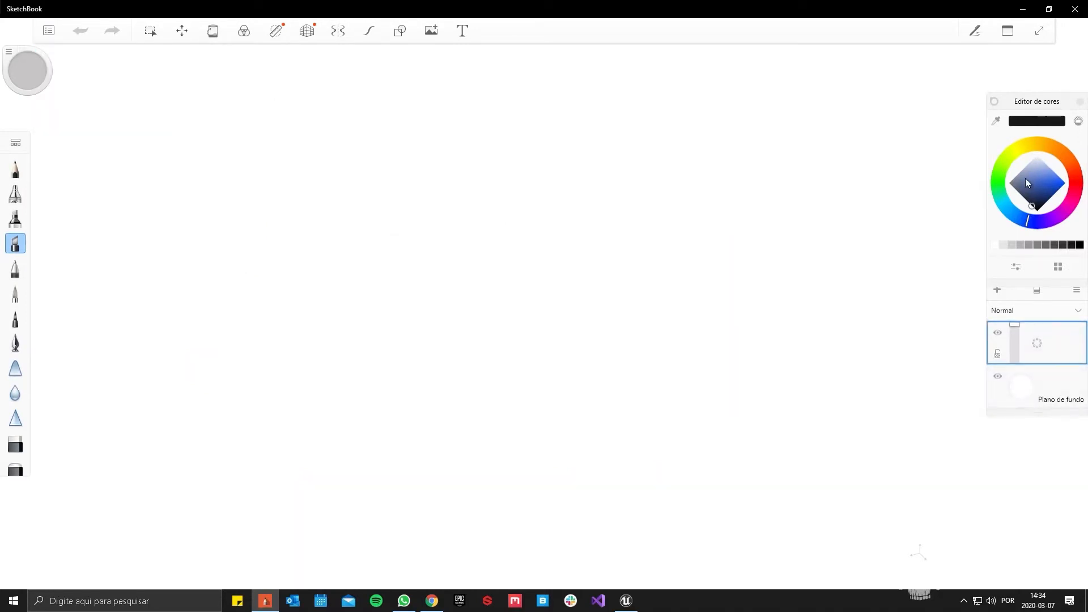
Step: Sketch a black surface line, a red coat line above it and orange light rays reflecting off both, then return to Unreal Engine
drag(288, 407, 621, 347)
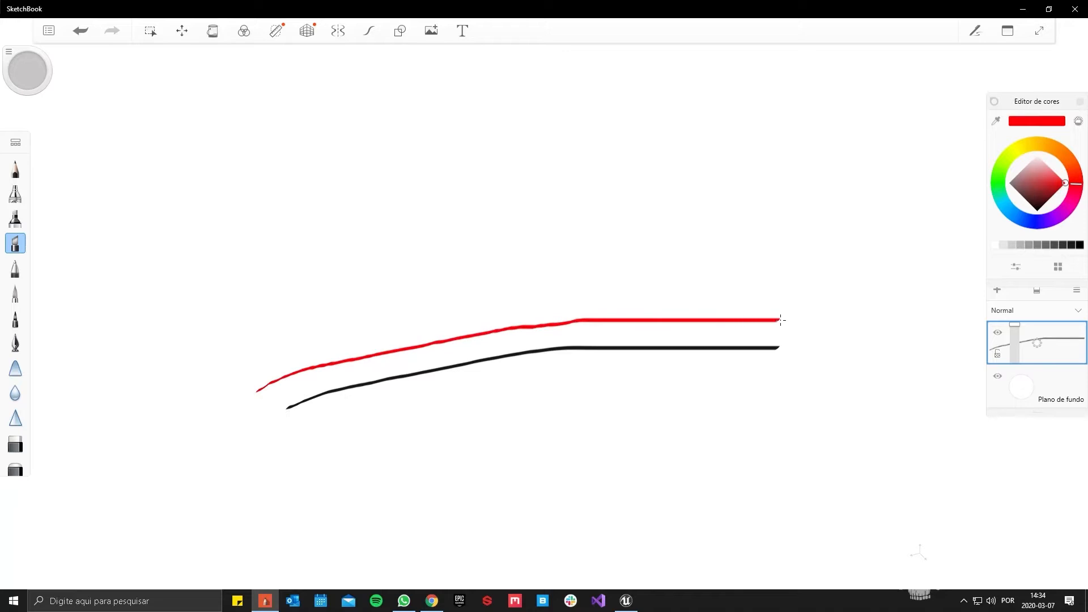
click(1052, 152)
mouse_move(333, 185)
mouse_down()
mouse_move(458, 333)
mouse_move(510, 355)
mouse_move(567, 321)
mouse_move(608, 250)
mouse_up()
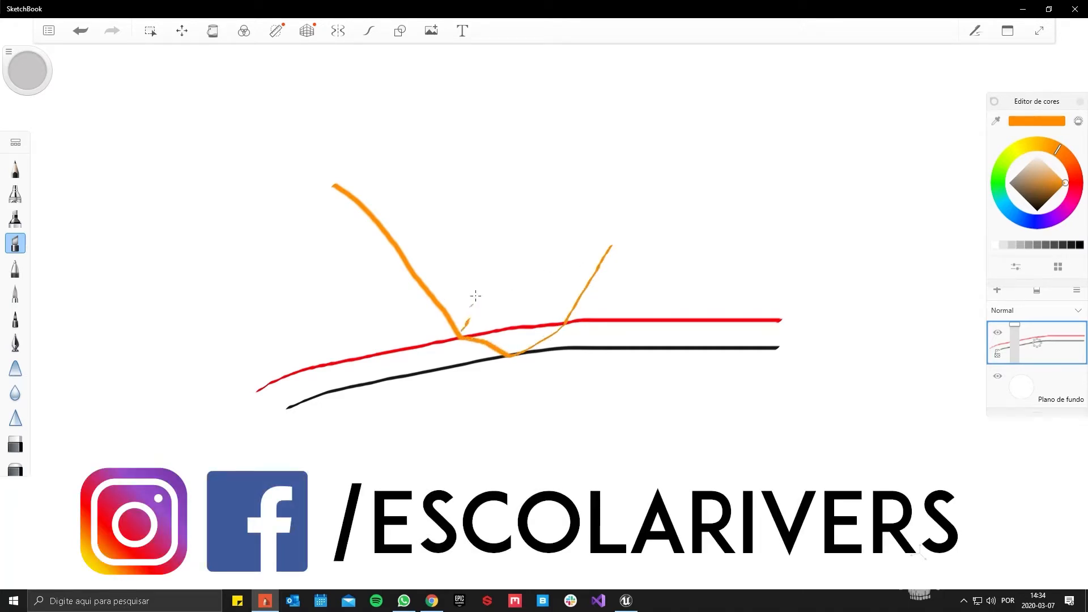
drag(495, 235, 505, 198)
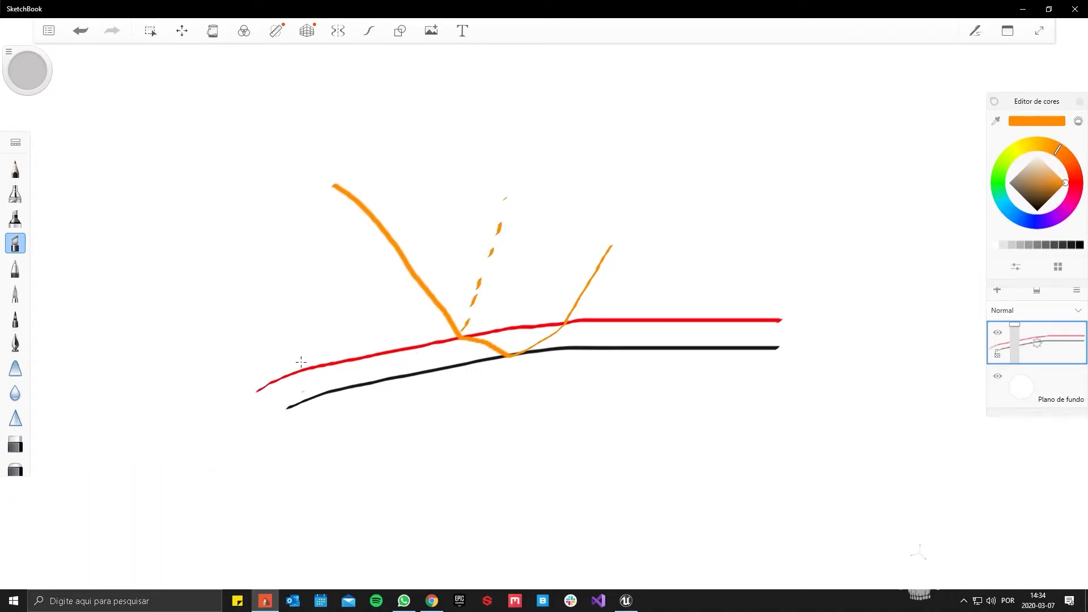
click(1024, 9)
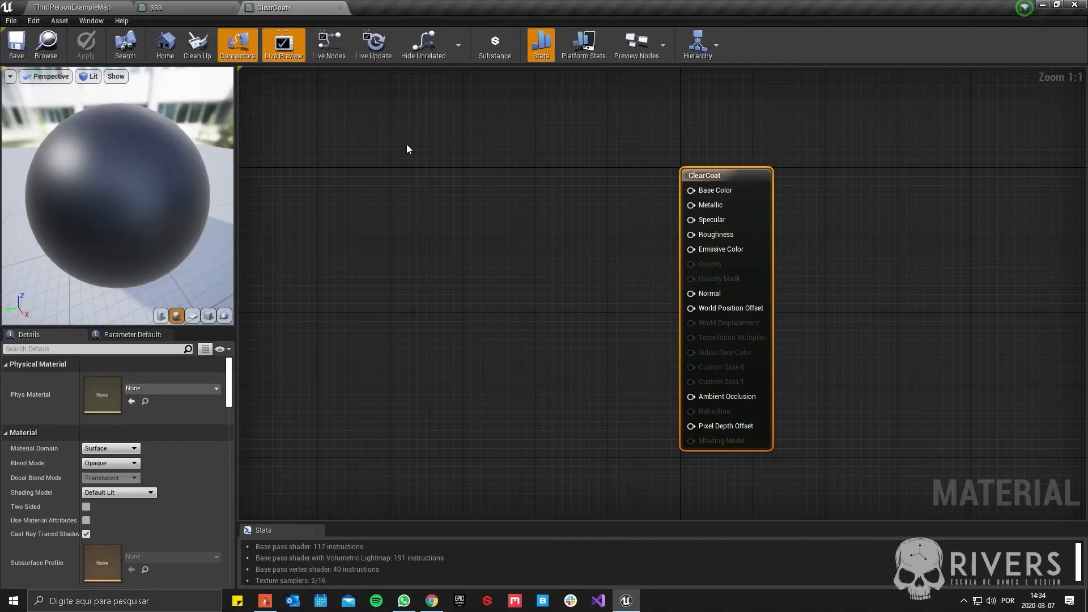
Step: Set the ClearCoat material's shading model to Clear Coat
right_drag(438, 258, 486, 259)
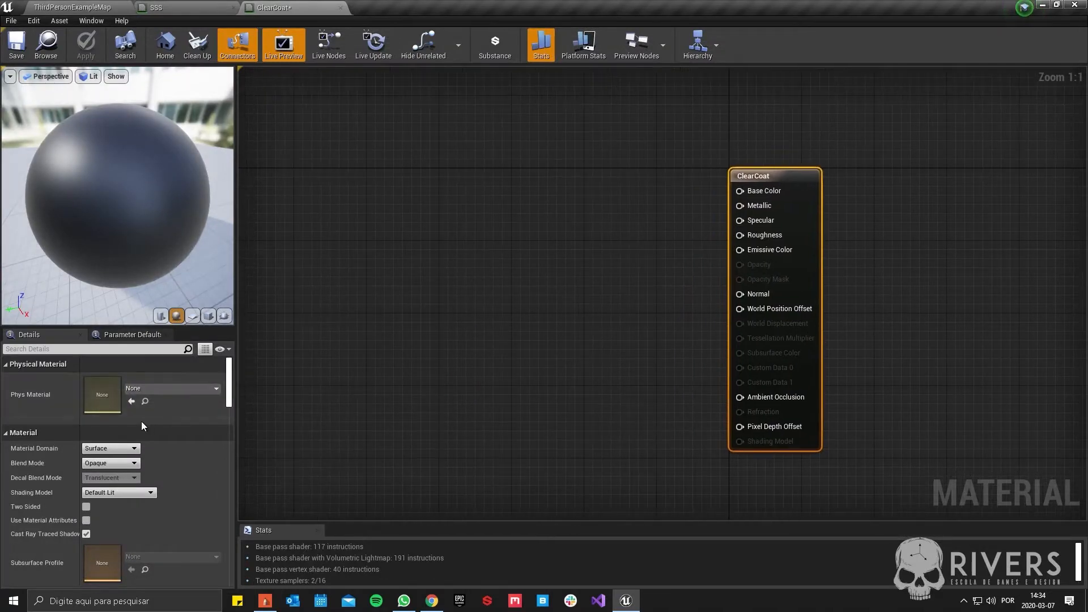
click(101, 492)
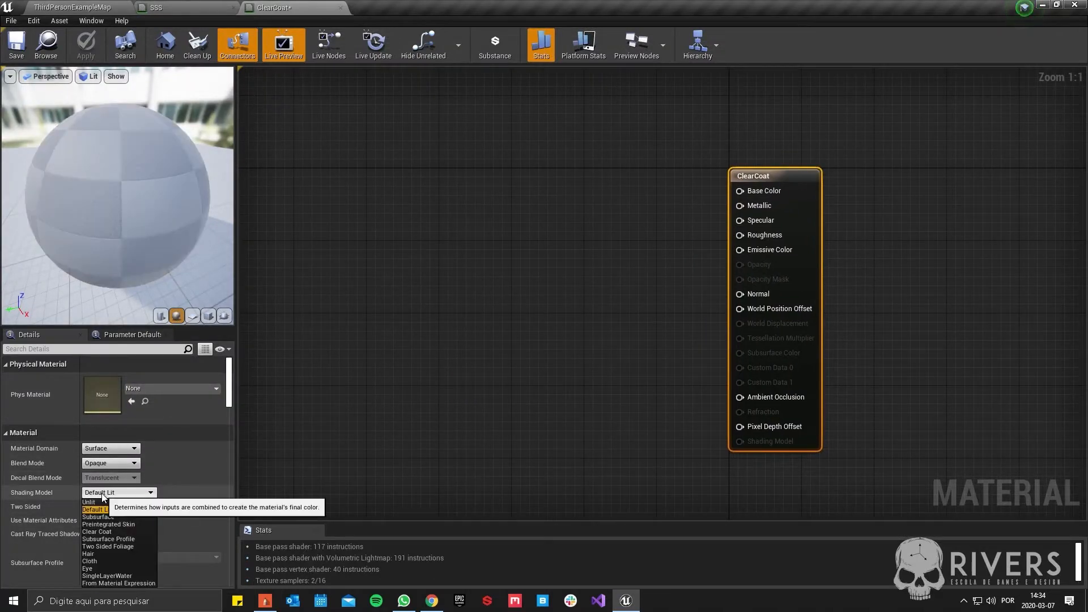
click(138, 530)
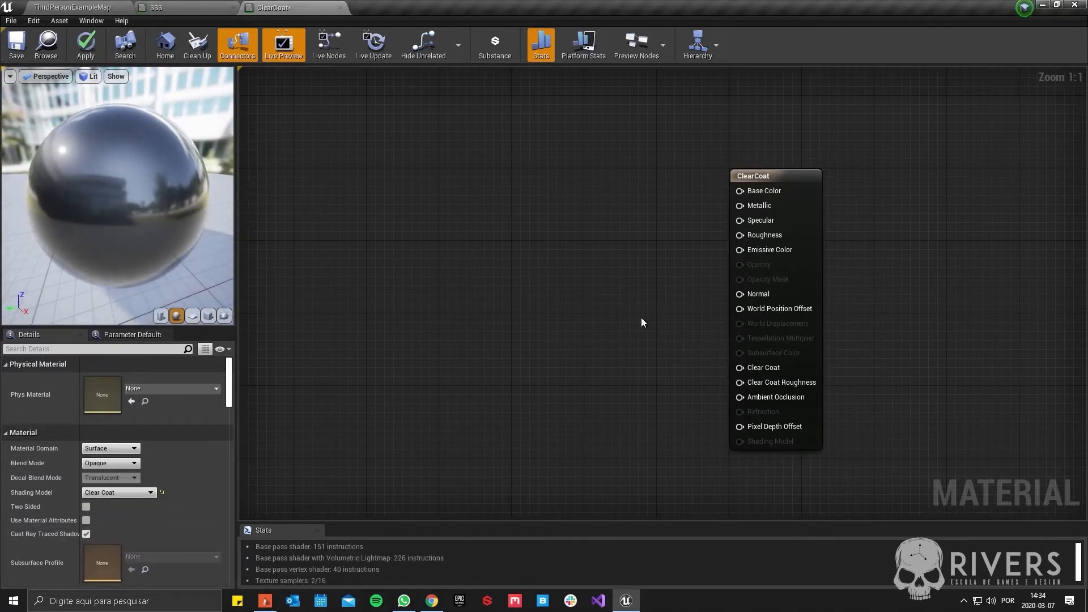
right_drag(641, 322, 573, 281)
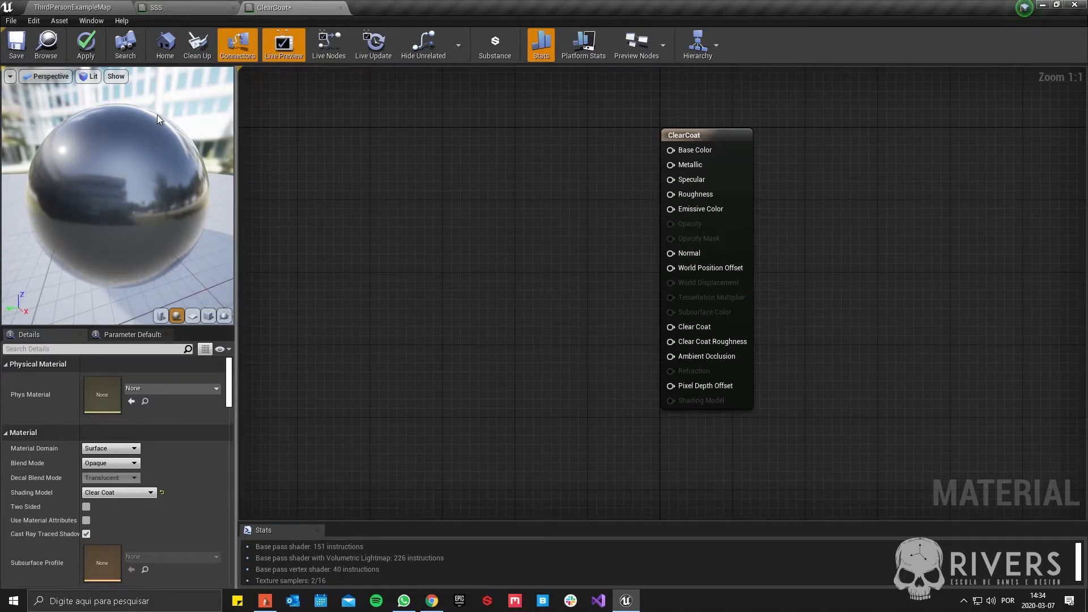
Step: Add a scalar constant with value 0 and connect it to the Clear Coat input
right_drag(461, 225, 499, 242)
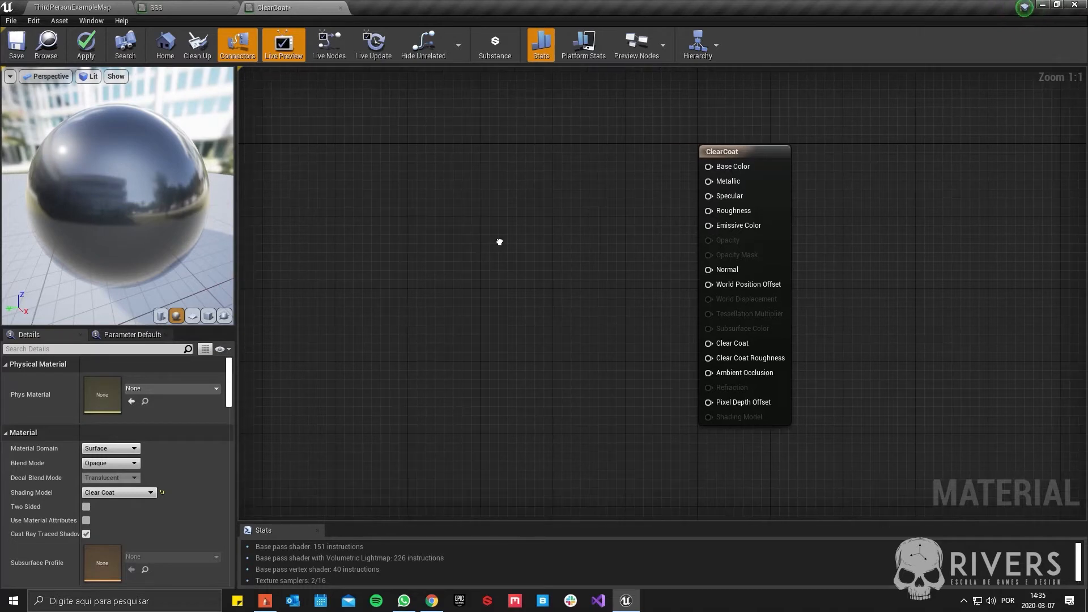
right_drag(563, 194, 603, 246)
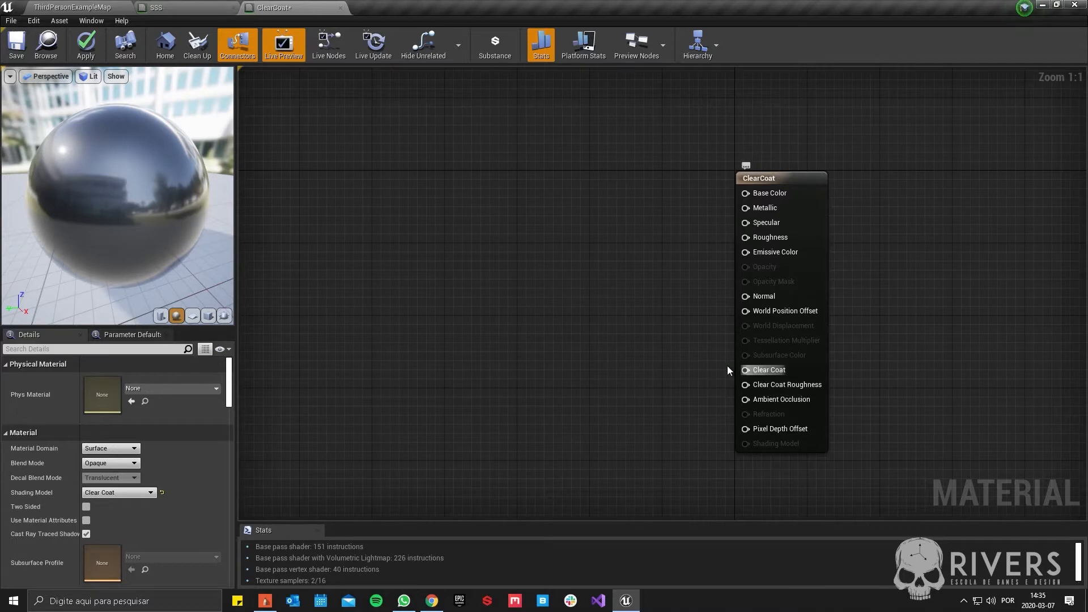
key(1)
click(600, 362)
drag(620, 384, 643, 376)
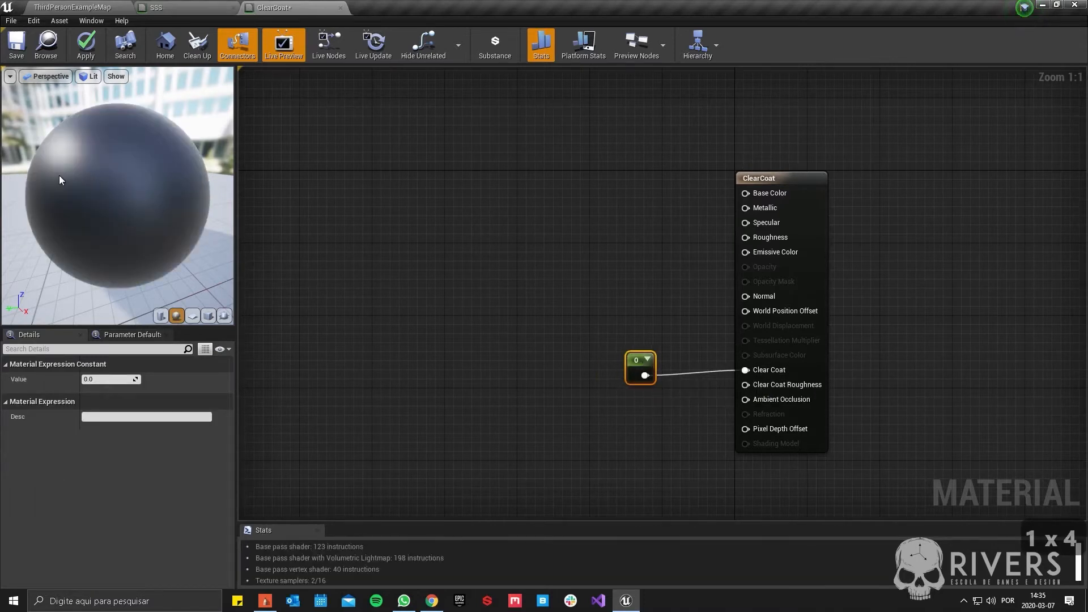
Step: Add a three-component constant set to pure red (1,0,0), connect it to Base Color and place it above the other nodes
right_drag(622, 223, 585, 232)
click(602, 181)
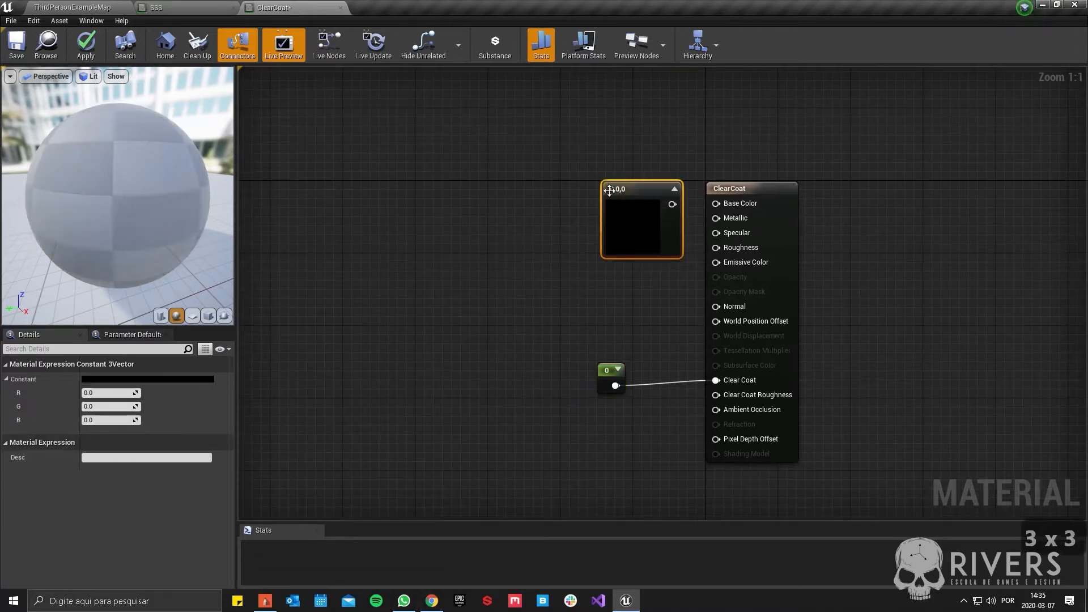
double_click(632, 226)
click(807, 274)
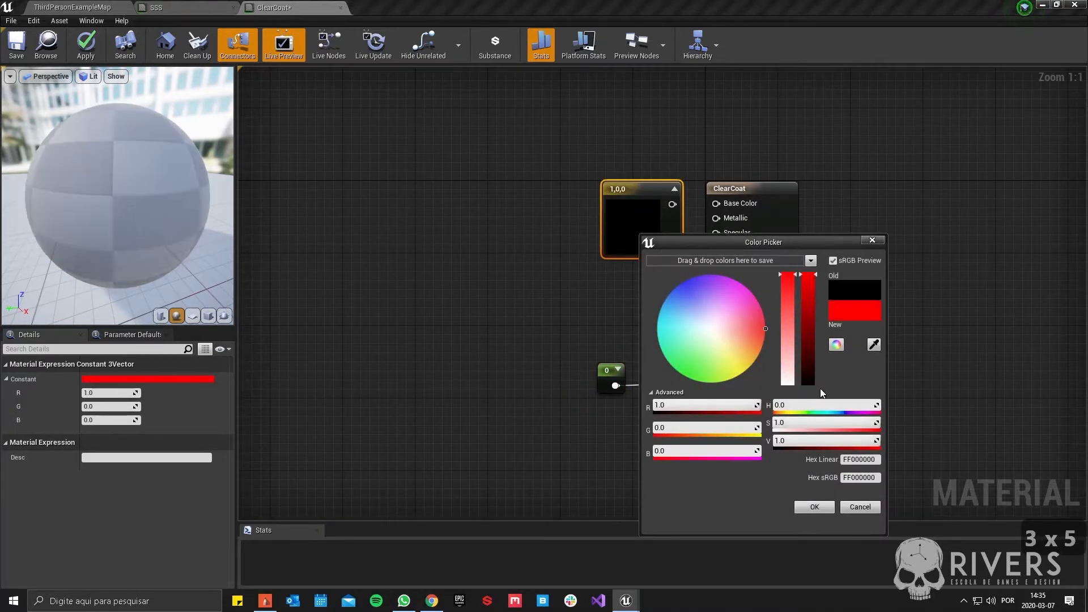
click(824, 511)
drag(673, 205, 715, 203)
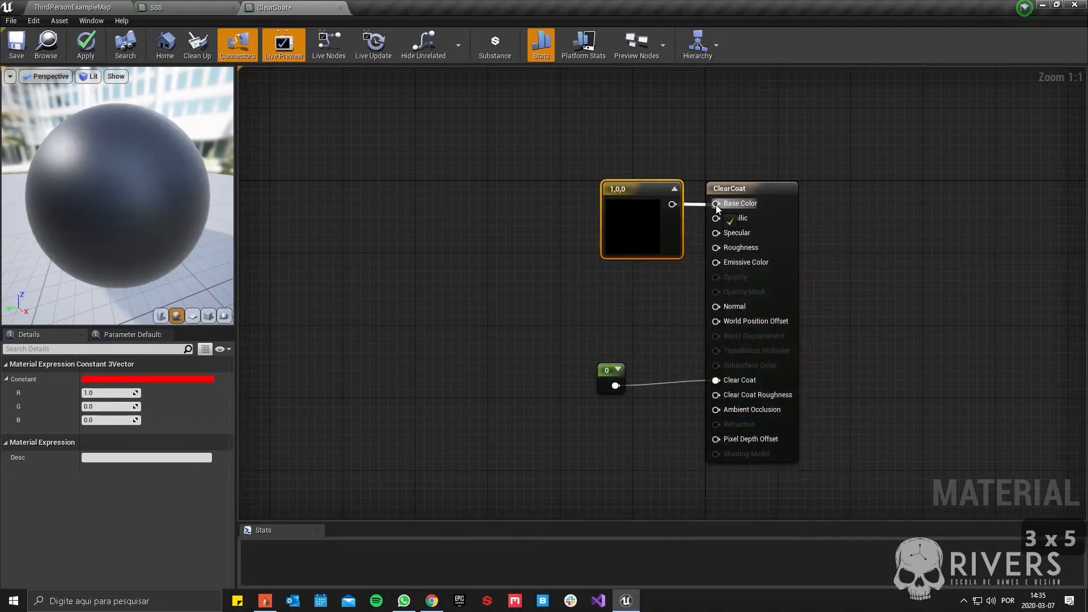
drag(648, 230, 592, 178)
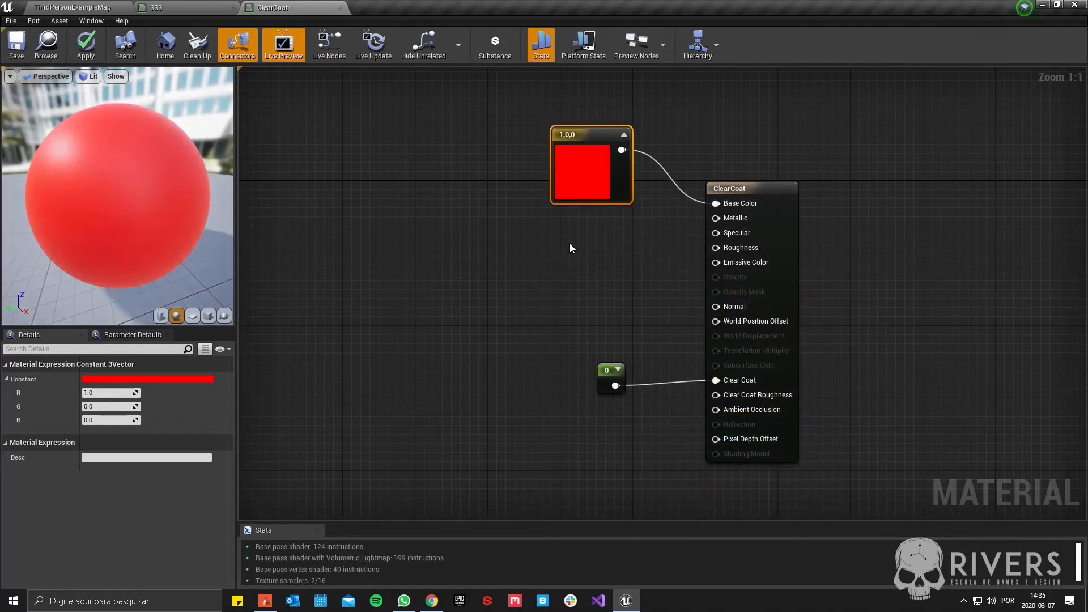
Step: Add a scalar constant connected to the Roughness input and set its value to 0.4
click(602, 247)
mouse_move(617, 268)
mouse_down()
mouse_move(721, 251)
mouse_move(623, 263)
mouse_up()
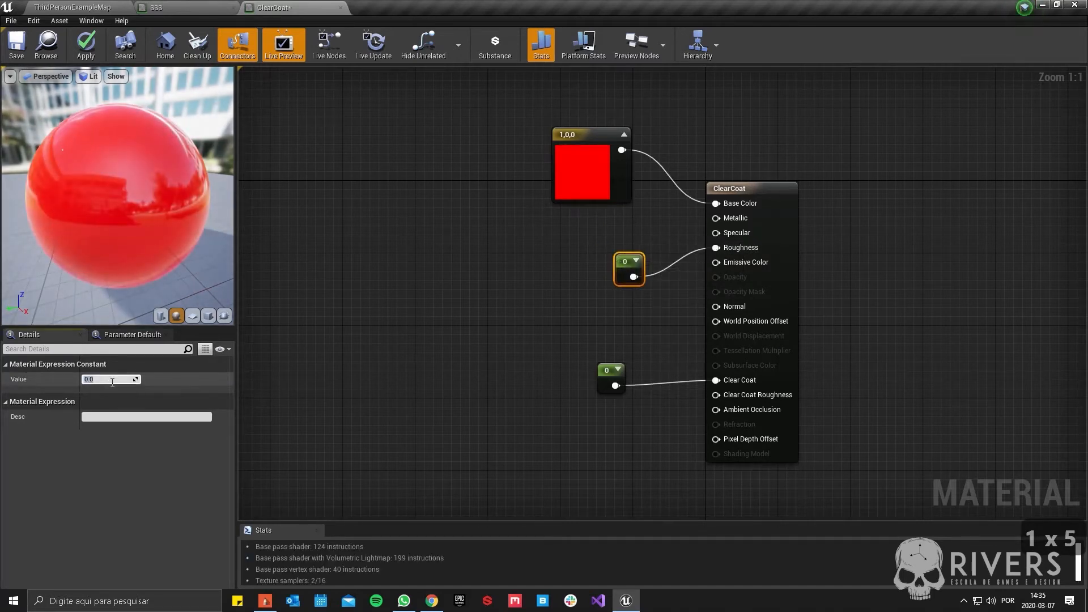
text(.4)
key(Return)
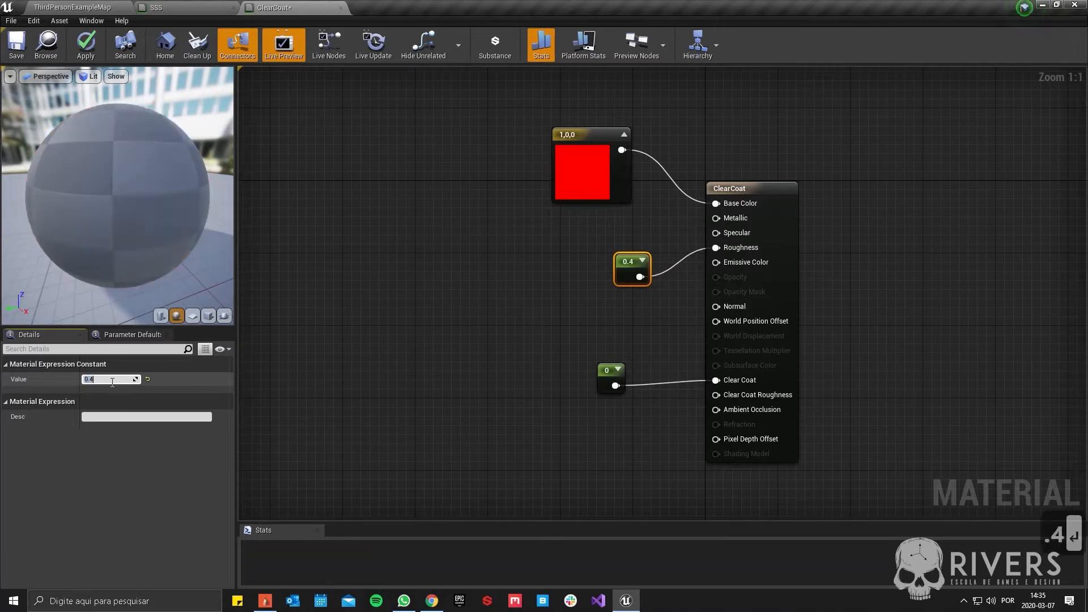
Step: Add a scalar constant connected to the Metallic input, set its value to 1 and collapse its node preview
drag(629, 262, 715, 218)
key(1)
key(1)
key(1)
click(599, 240)
click(619, 244)
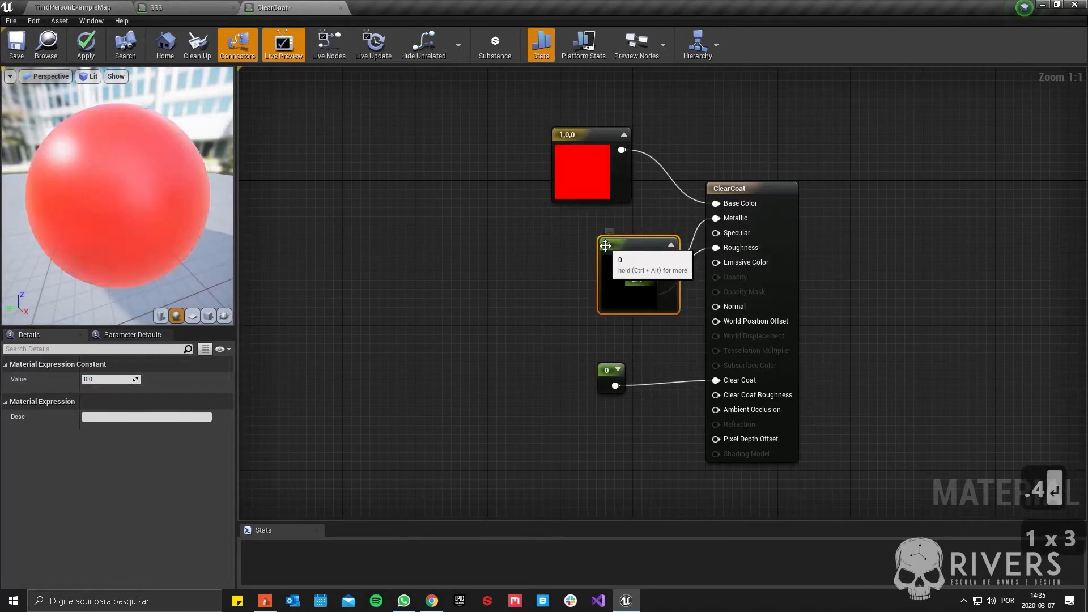
click(107, 379)
text(1)
key(Return)
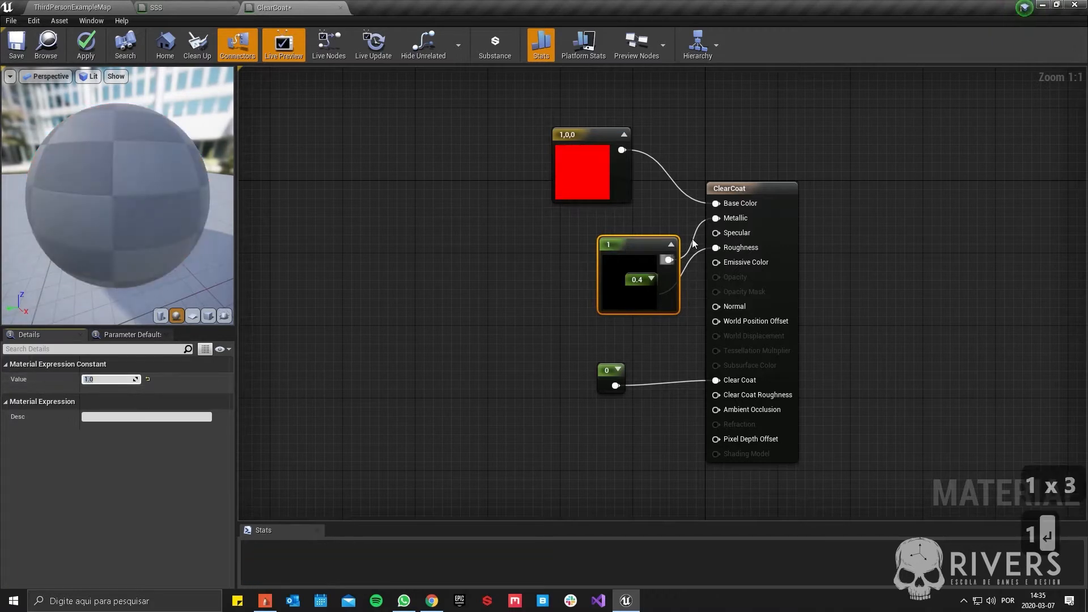
click(674, 243)
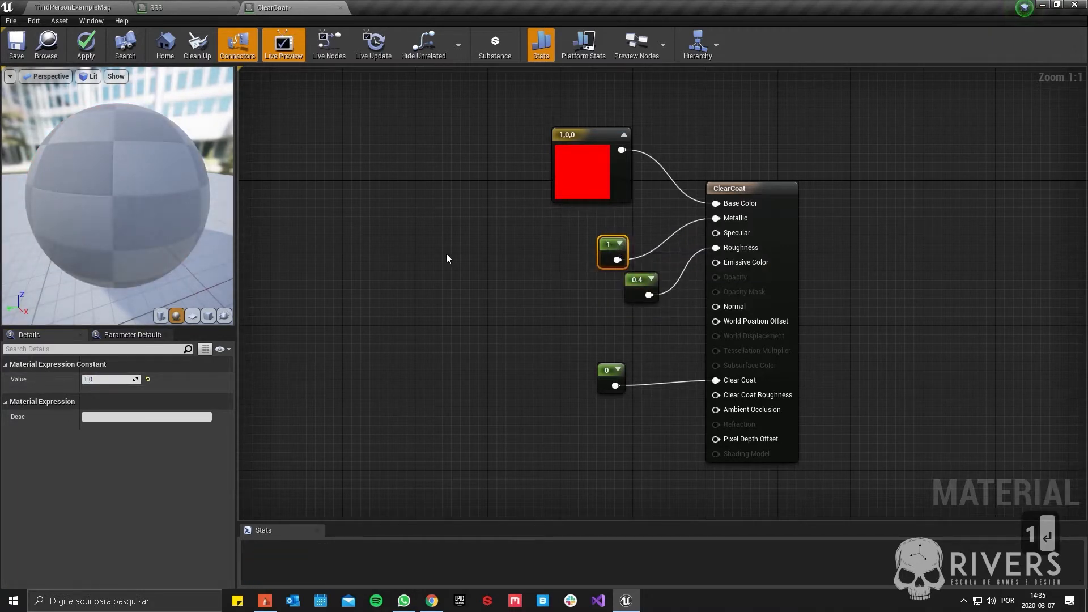
Step: Set the constant feeding the Clear Coat input to 1
click(276, 257)
drag(117, 195, 85, 187)
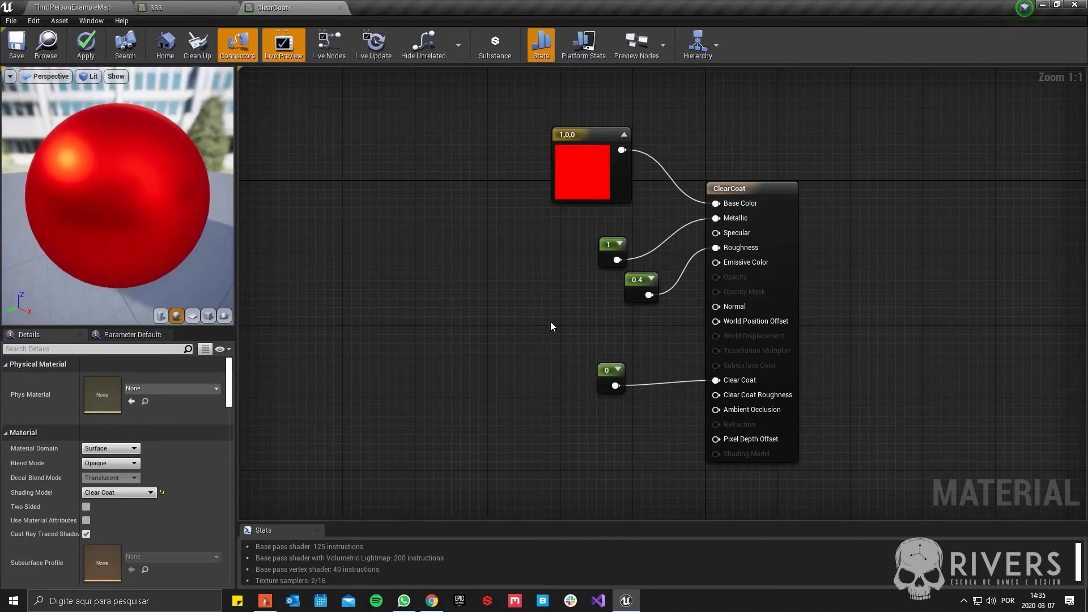
click(601, 373)
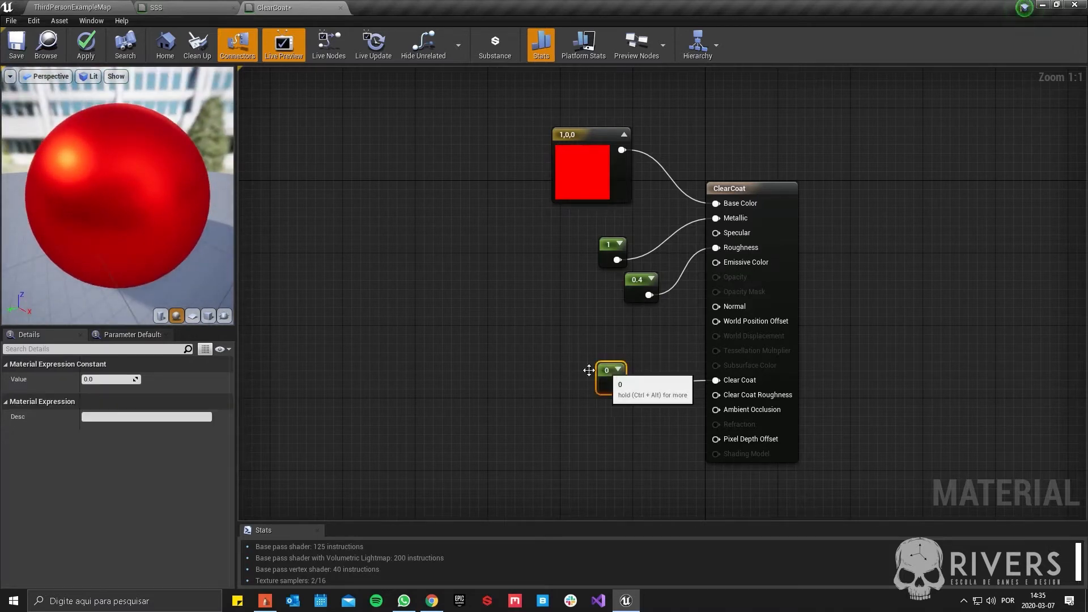
click(111, 379)
text(1)
key(Return)
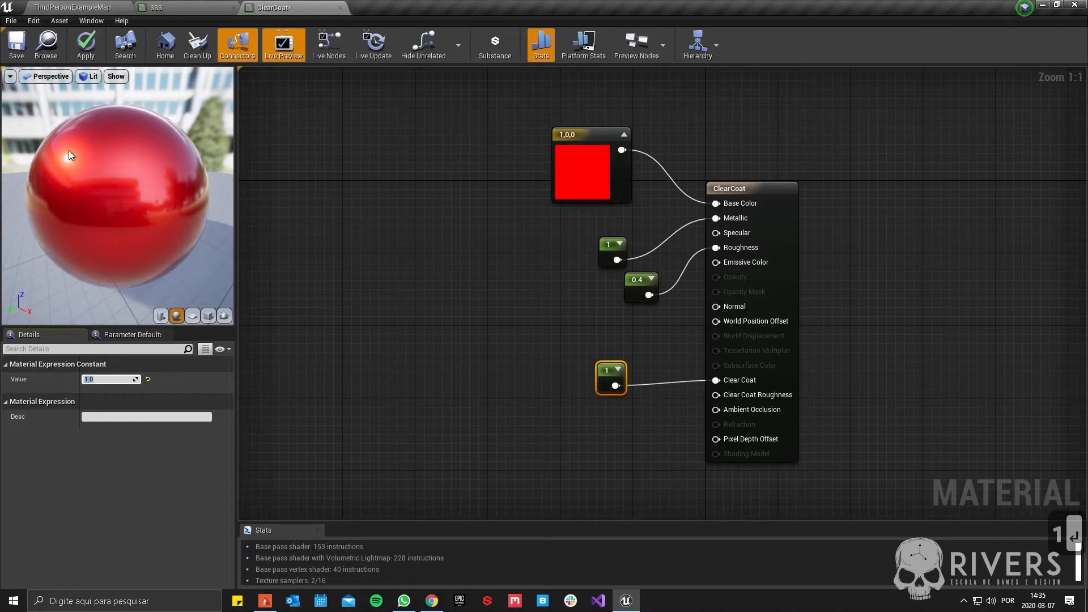
Step: Inspect the reflections on the preview sphere, save the material and move the Clear Coat constant slightly higher in the graph
drag(54, 177, 82, 210)
drag(137, 237, 85, 136)
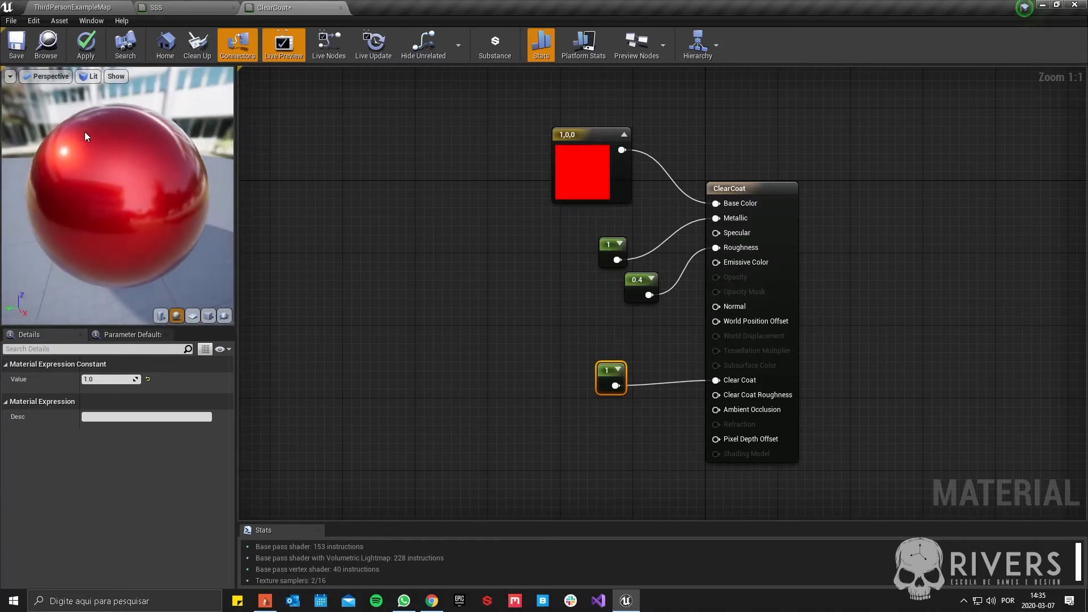
drag(158, 187, 70, 94)
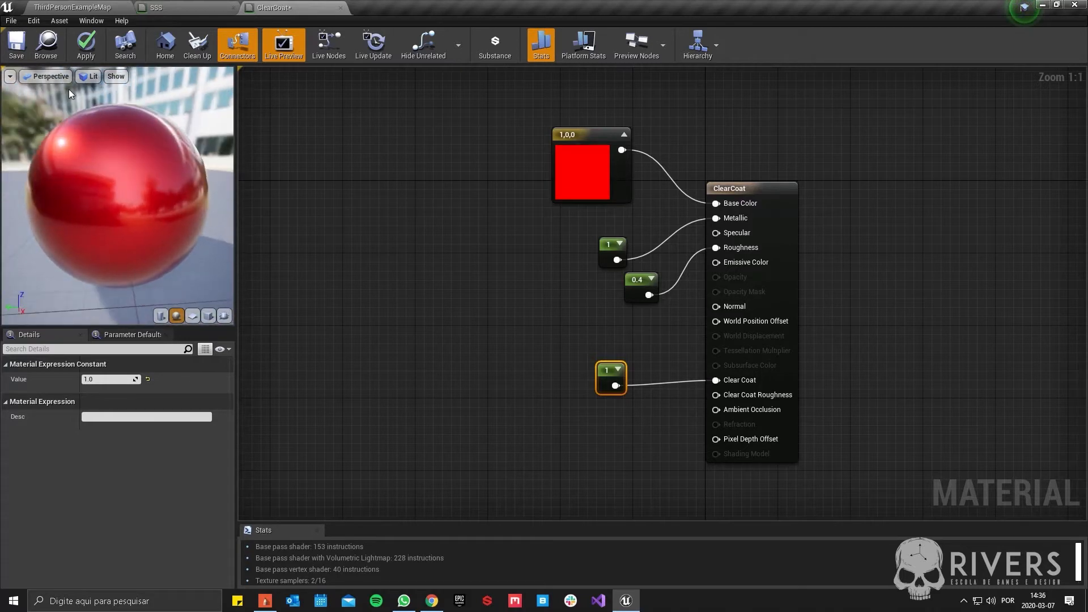
click(17, 45)
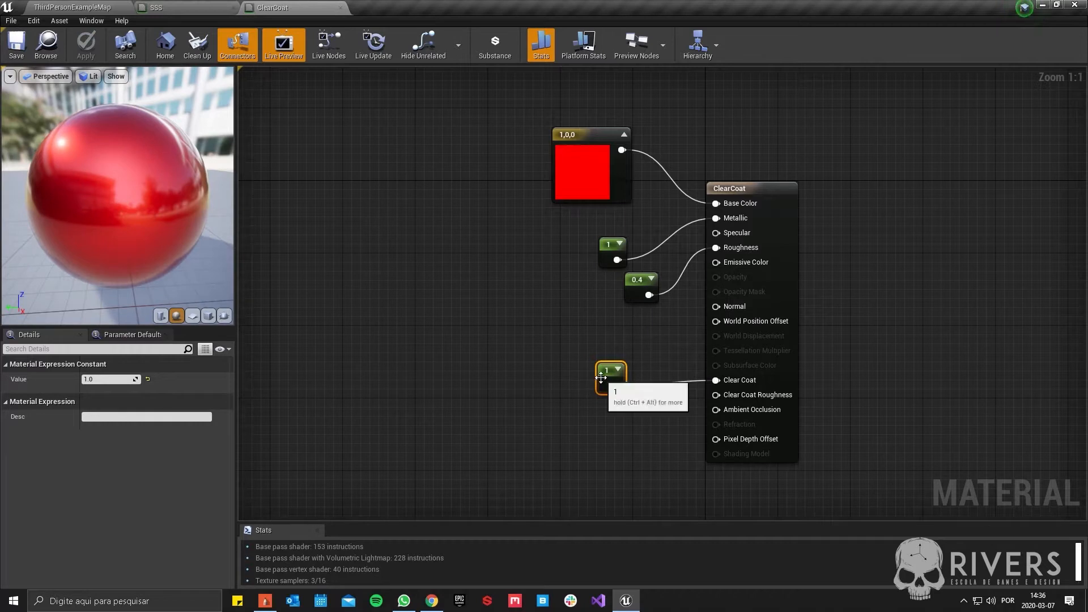
drag(605, 380, 588, 345)
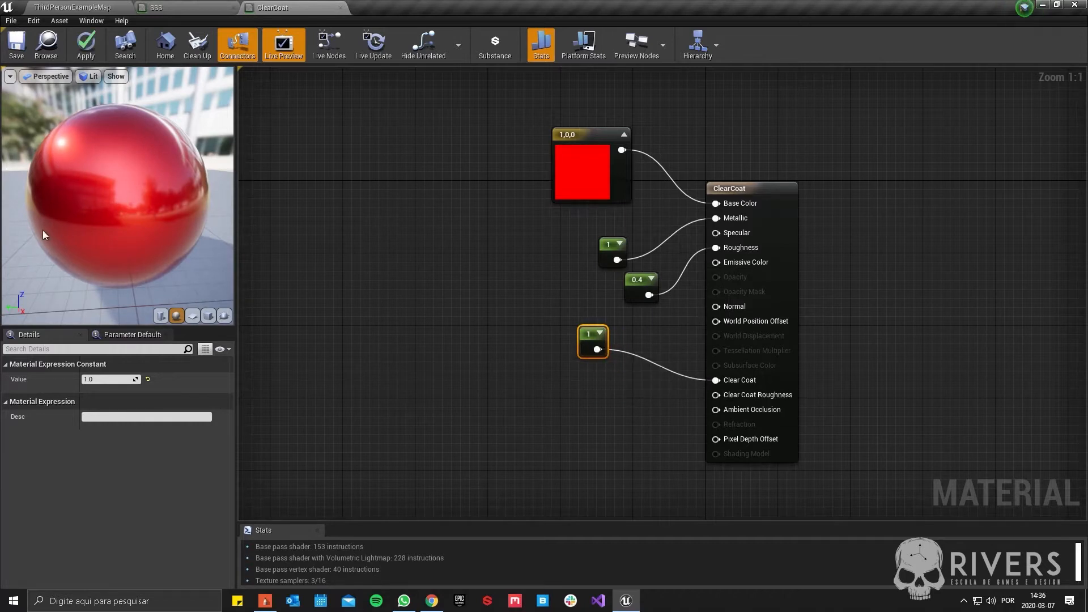
drag(44, 102, 136, 105)
Step: Add a scalar constant connected to Clear Coat Roughness, set it to 0.5 and check the preview sphere
click(615, 394)
click(614, 393)
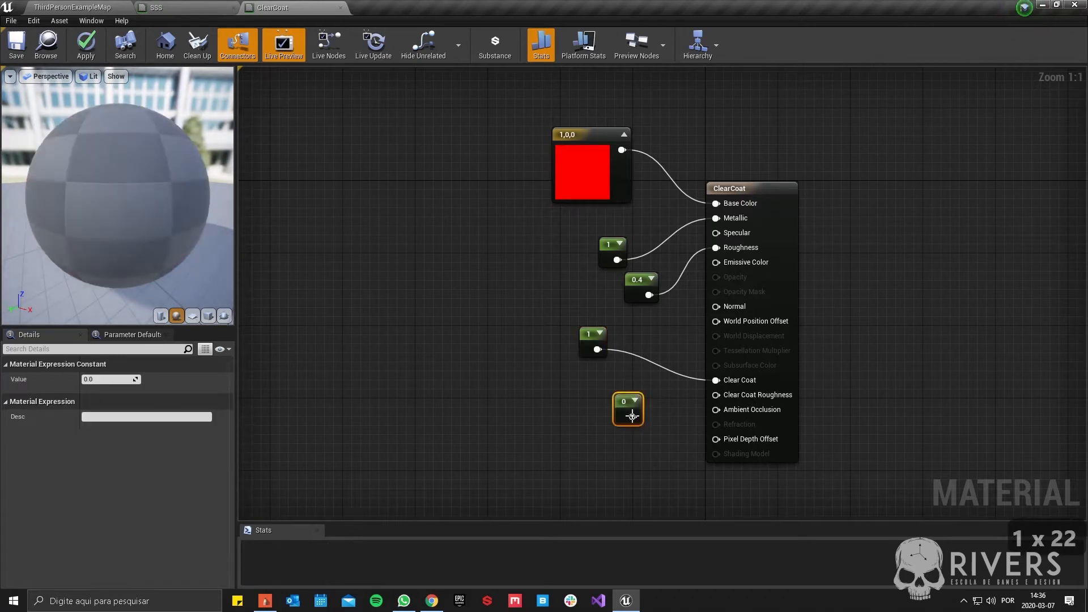
drag(632, 416, 718, 397)
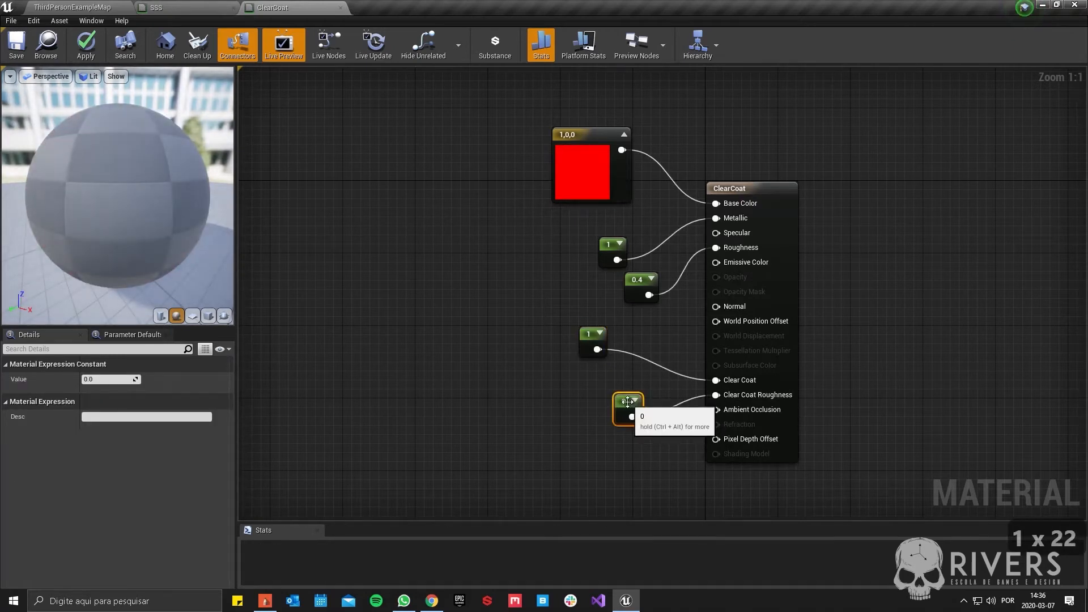
drag(626, 403, 591, 399)
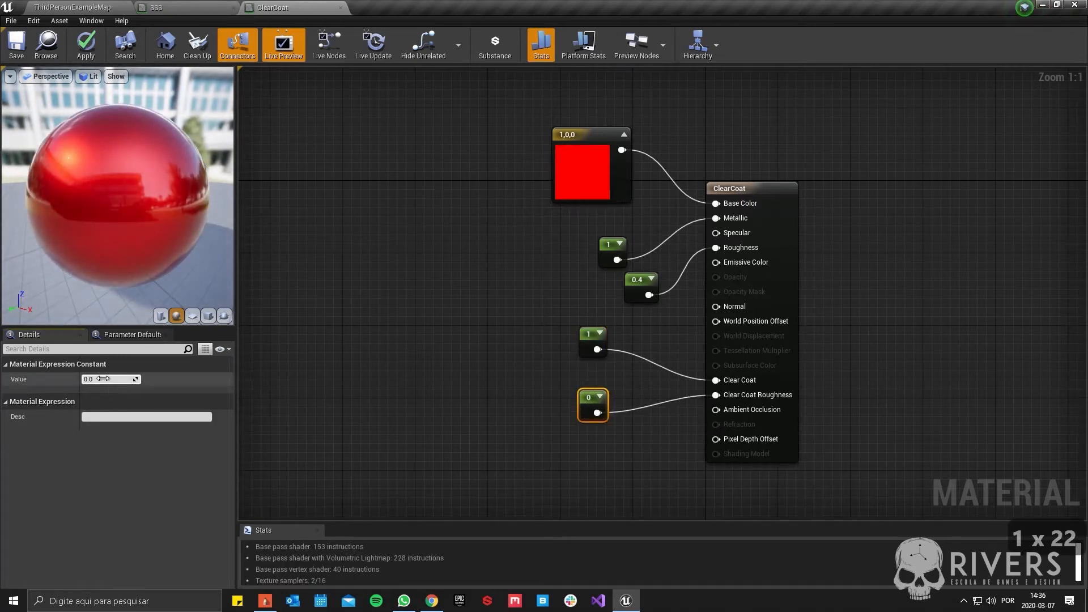
text(.5)
key(Return)
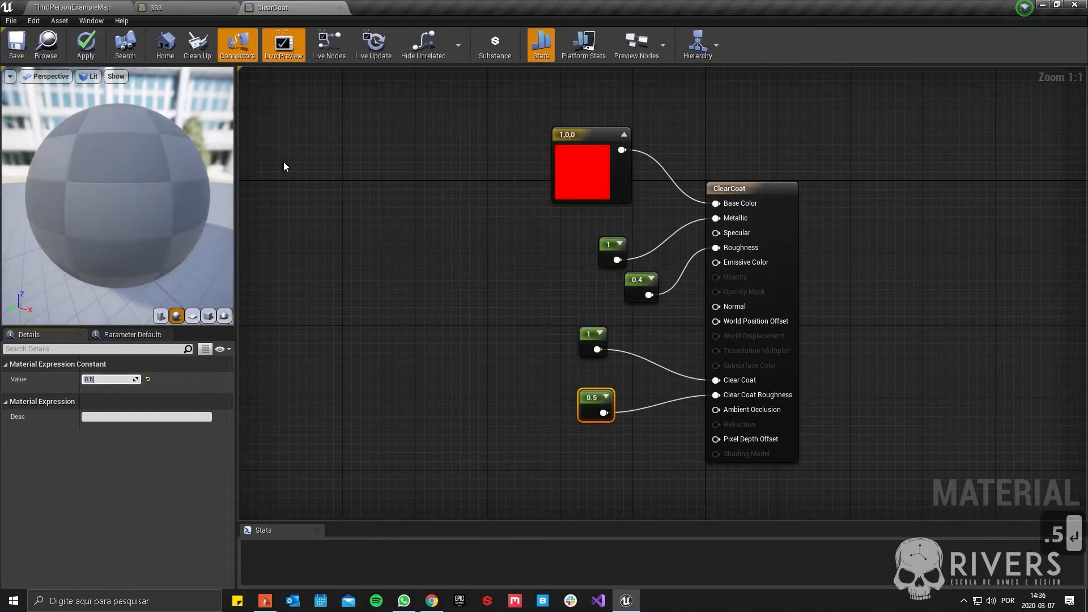
drag(112, 229, 63, 213)
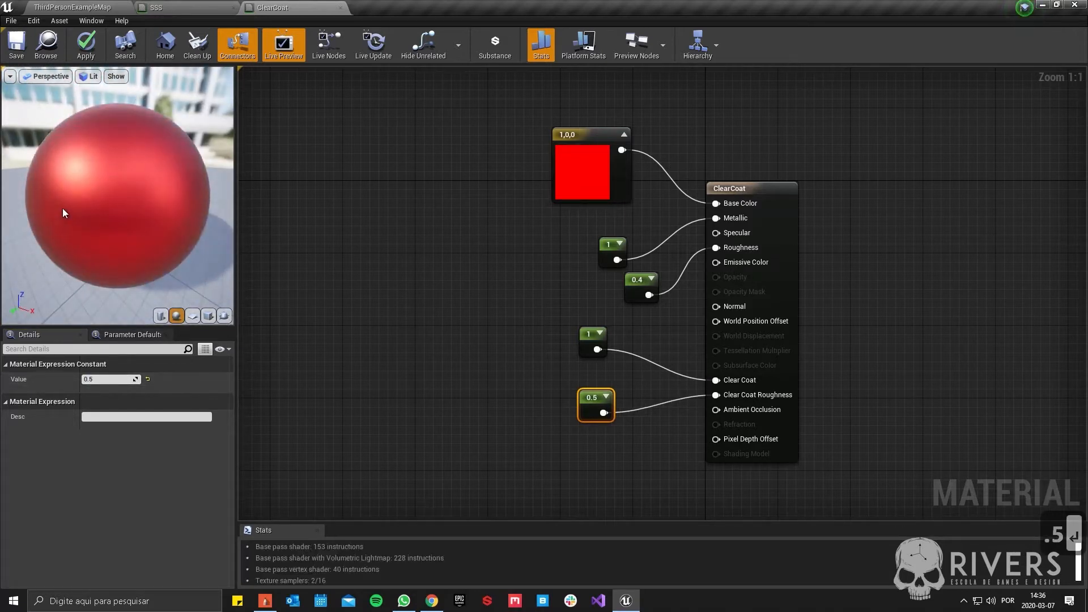
Step: Add a Texture Sample using parasiteZombie_diffuse and connect its green channel to Clear Coat Roughness in place of the constant
right_drag(465, 374, 487, 325)
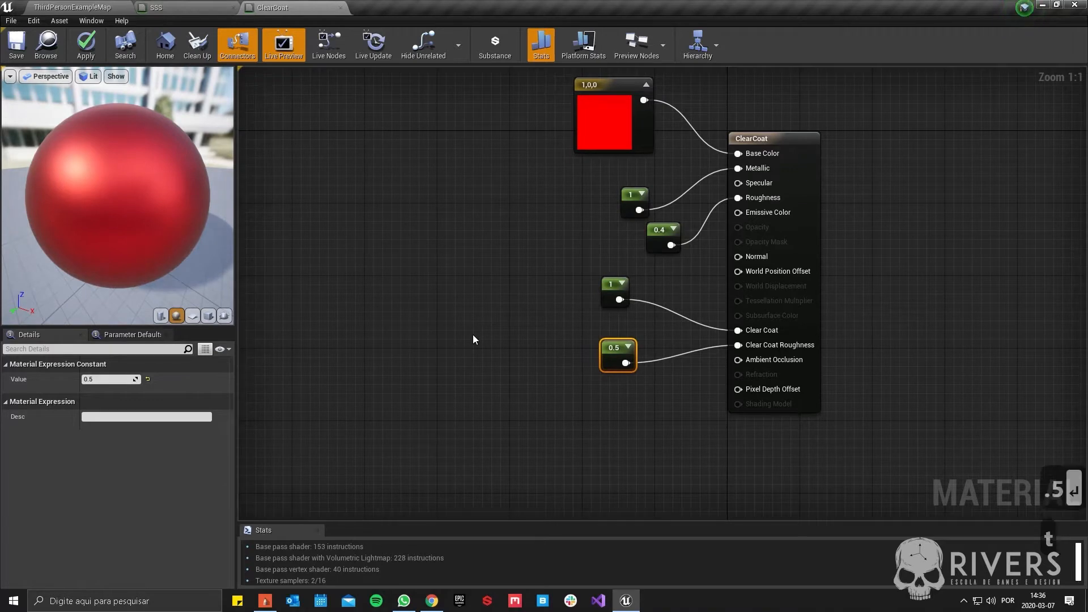
click(473, 334)
drag(482, 341, 428, 320)
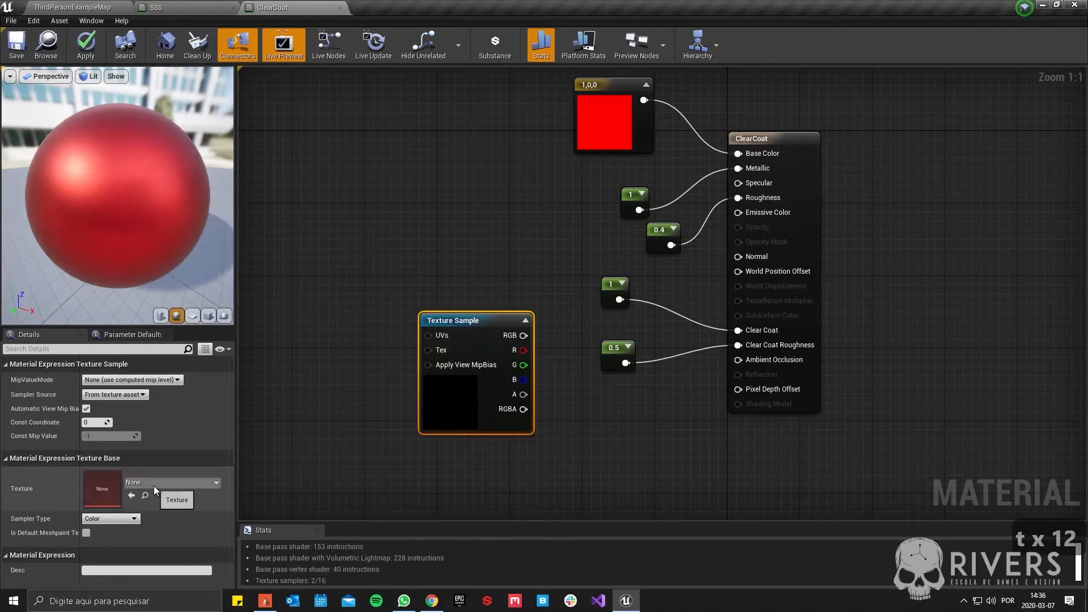
click(155, 485)
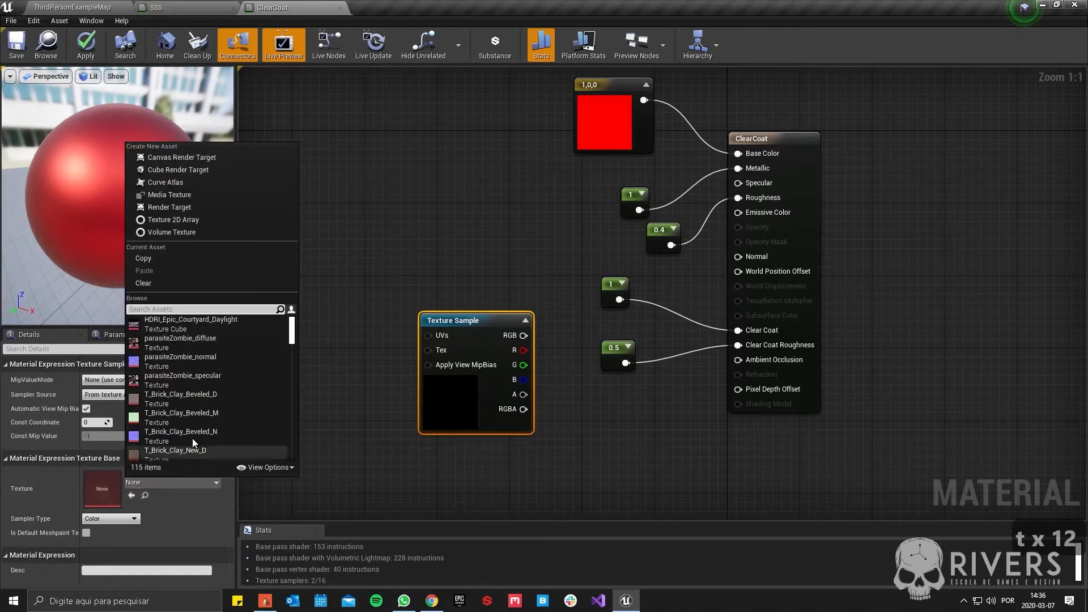
click(211, 339)
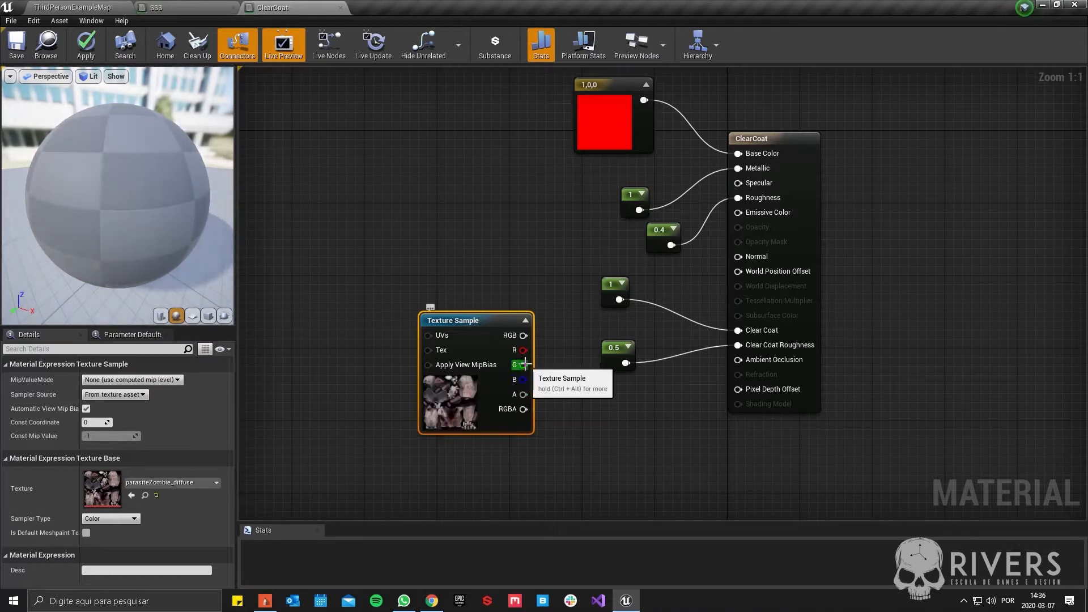
drag(523, 364, 738, 345)
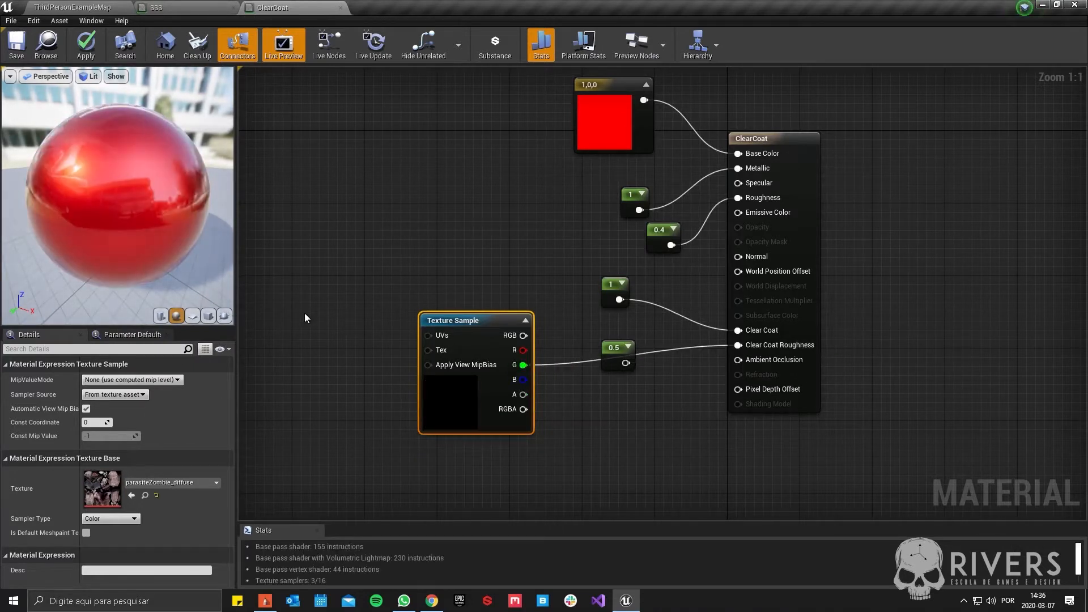
drag(170, 226, 127, 209)
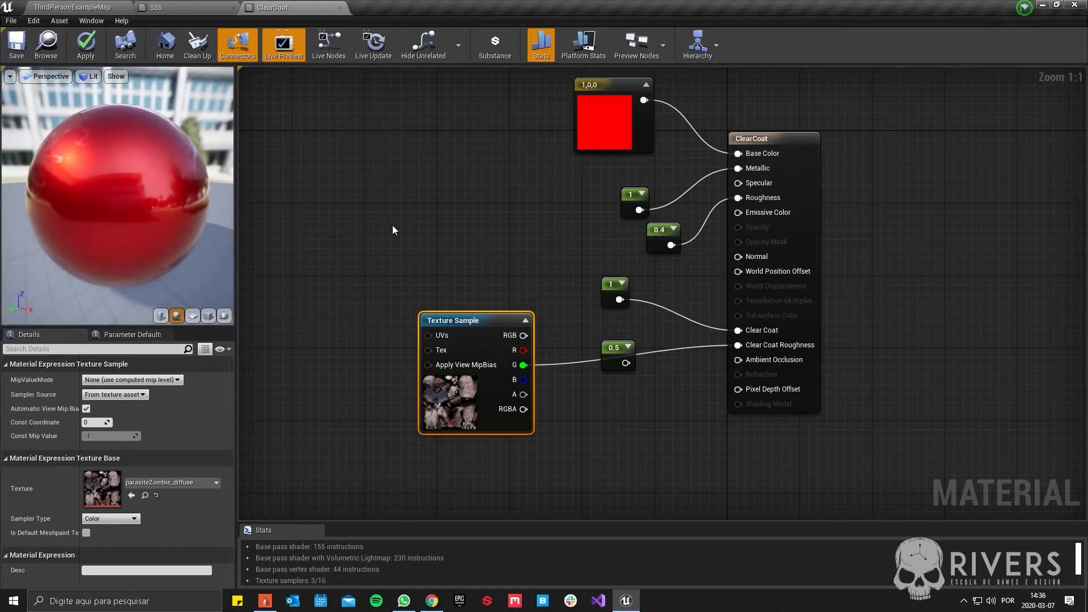
Step: Delete the Texture Sample and the 0.5 constant from the graph
drag(363, 318, 453, 379)
drag(664, 395, 541, 340)
key(Delete)
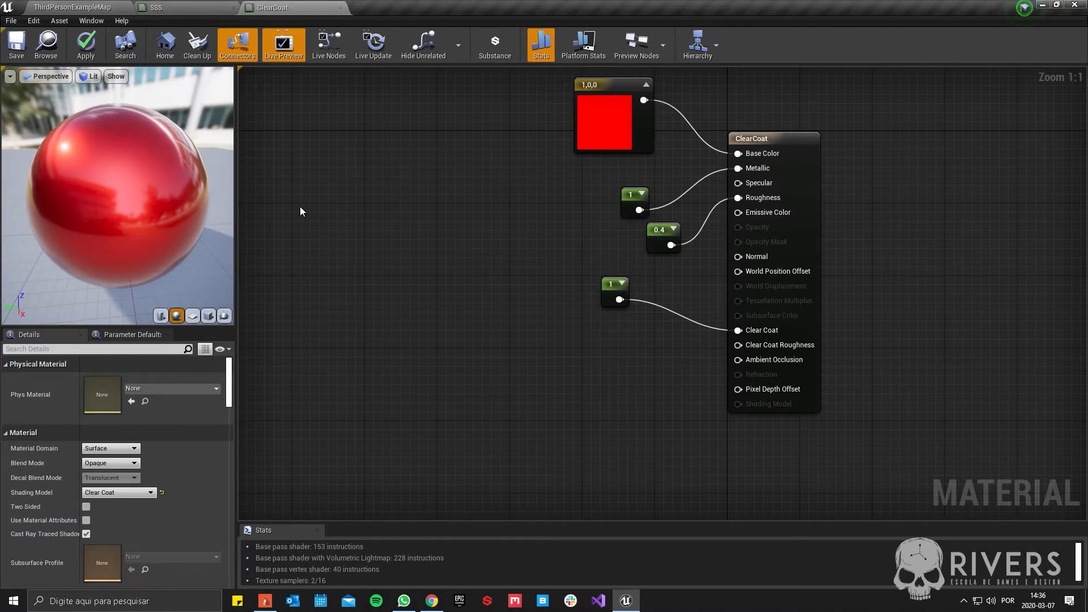
Step: Save the clear coat material, return to the ThirdPersonExampleMap level and apply ClearCoat to the white cube
drag(89, 195, 81, 194)
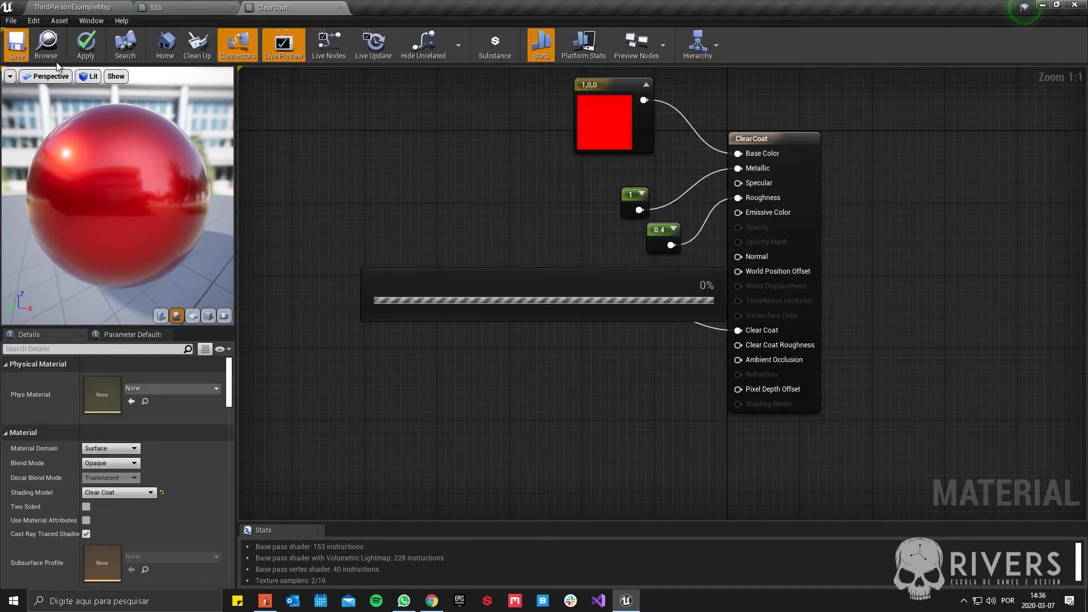
click(78, 6)
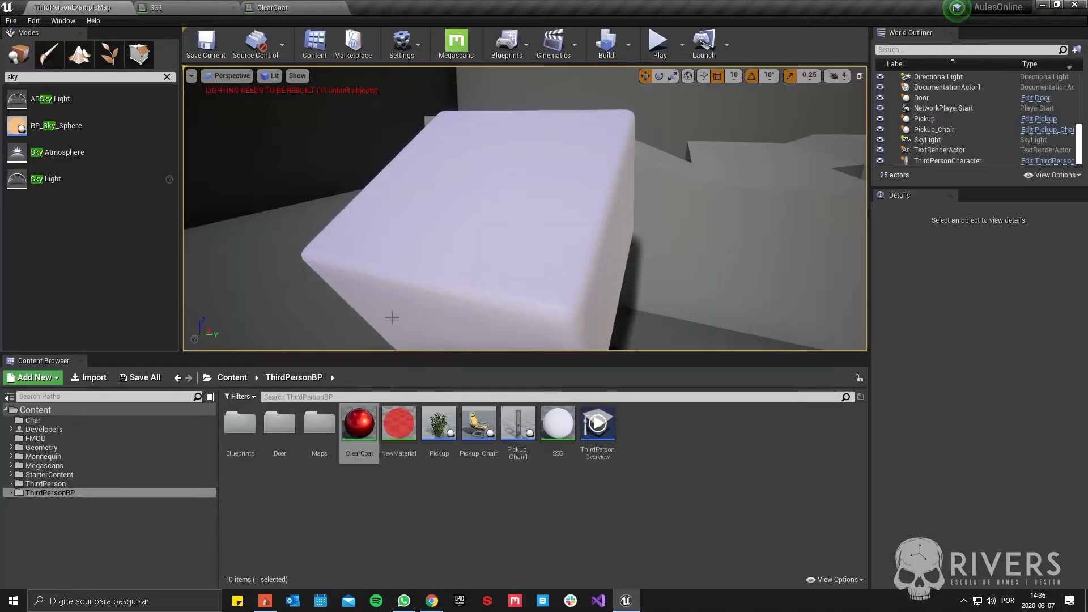
drag(359, 424, 430, 276)
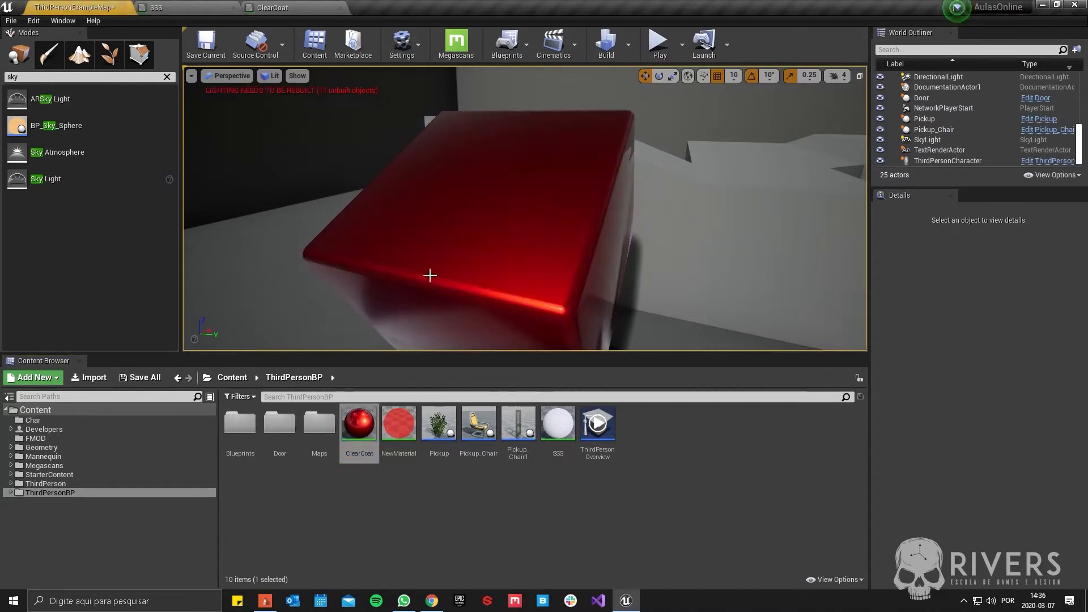
Step: Fly around the red cube in the level viewport to examine its reflections from several angles
mouse_move(430, 276)
right_down()
mouse_move(447, 289)
mouse_move(397, 272)
mouse_move(317, 295)
mouse_move(482, 261)
mouse_move(470, 301)
mouse_move(431, 277)
right_up()
key(a)
key(d)
key(d)
key(w)
key(w)
key(d)
key(s)
key(a)
key(a)
key(w)
key(d)
key(s)
key(e)
key(a)
key(d)
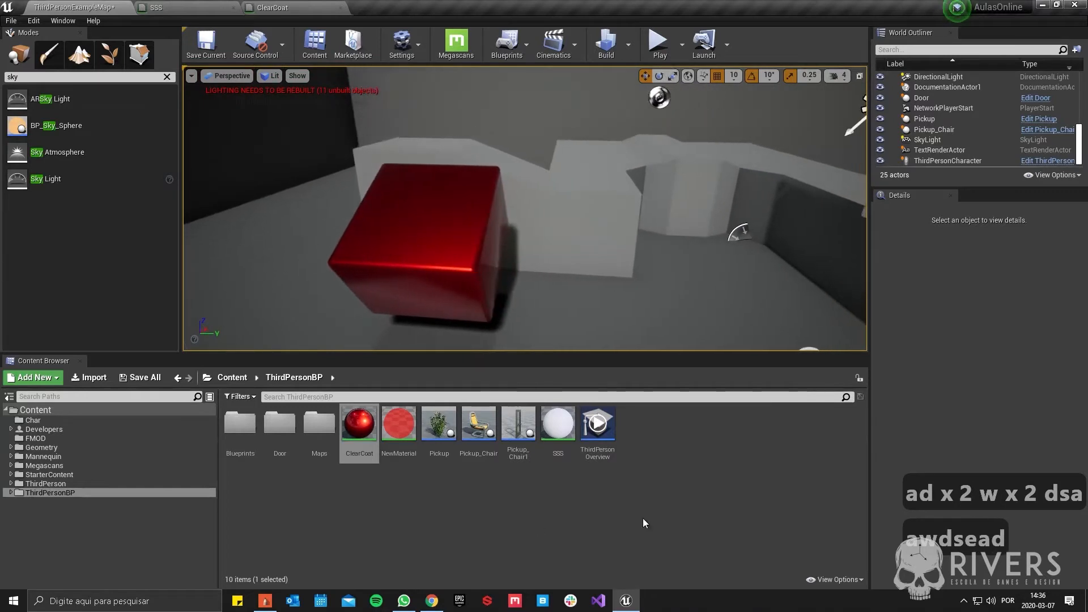
Step: Create a material named Displacement in the ThirdPersonBP folder and open it for editing
right_click(676, 474)
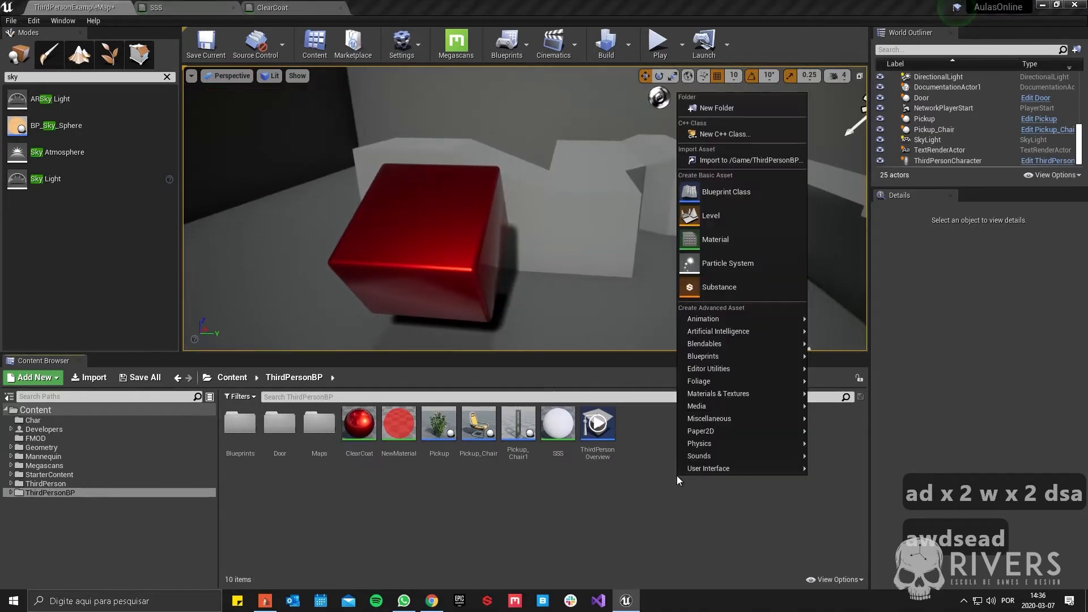
click(782, 241)
text(Displ)
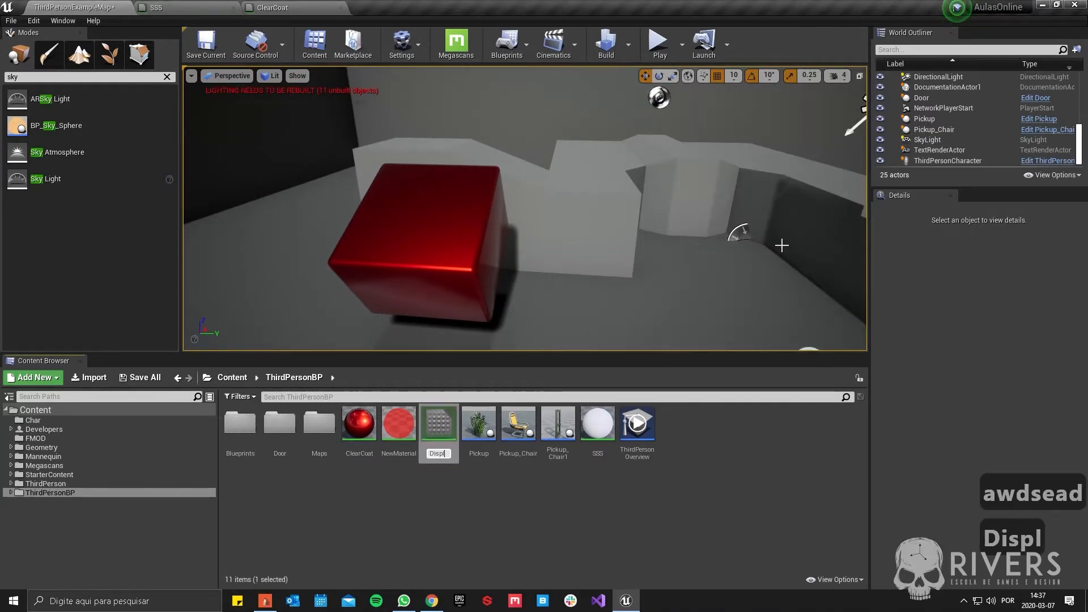
text(a)
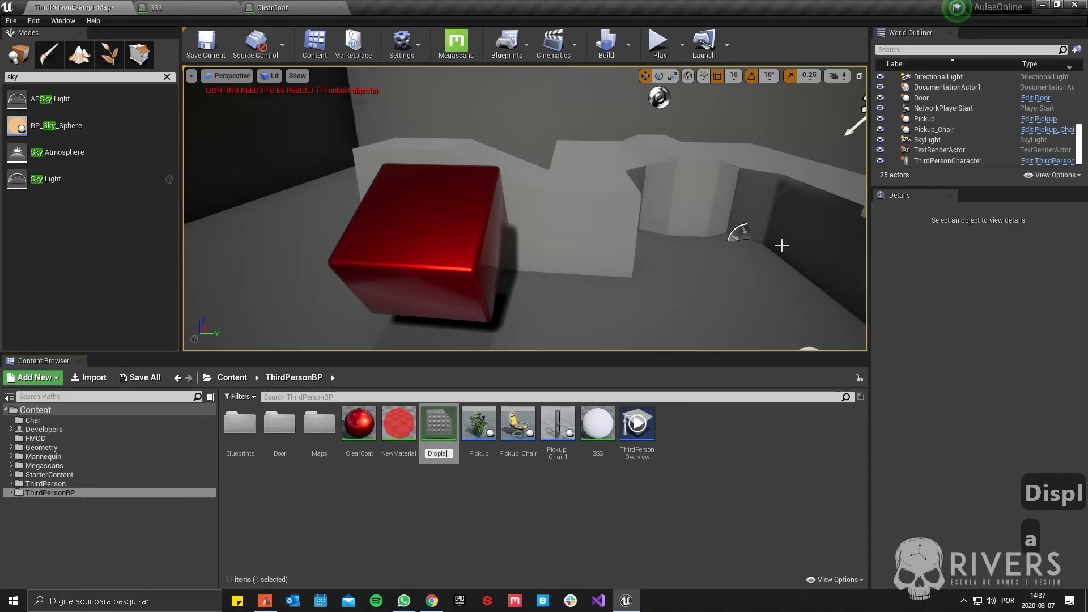
text(cement)
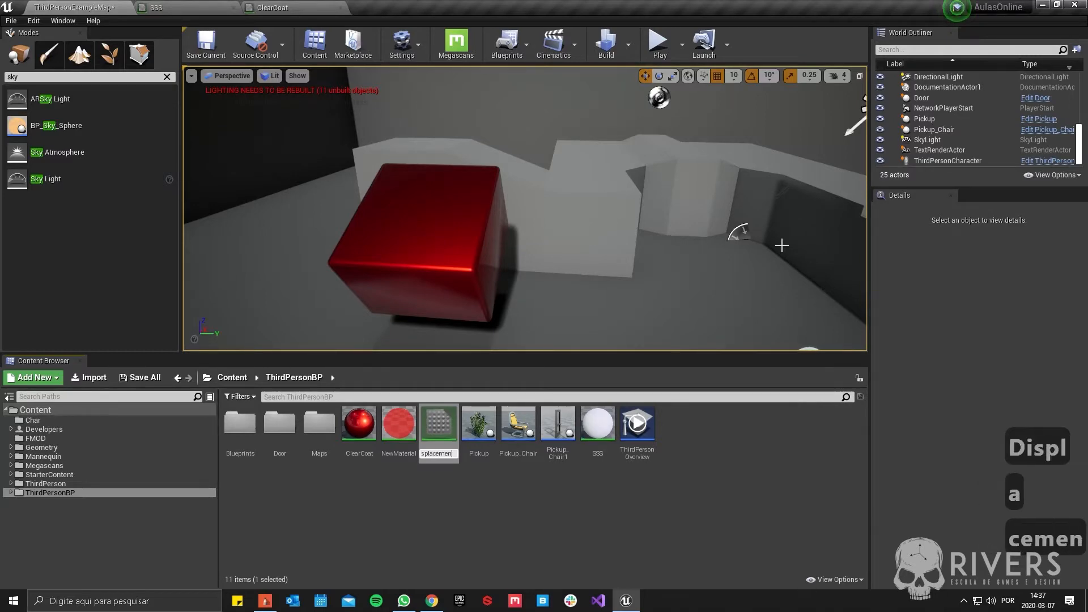
key(Return)
key(Return)
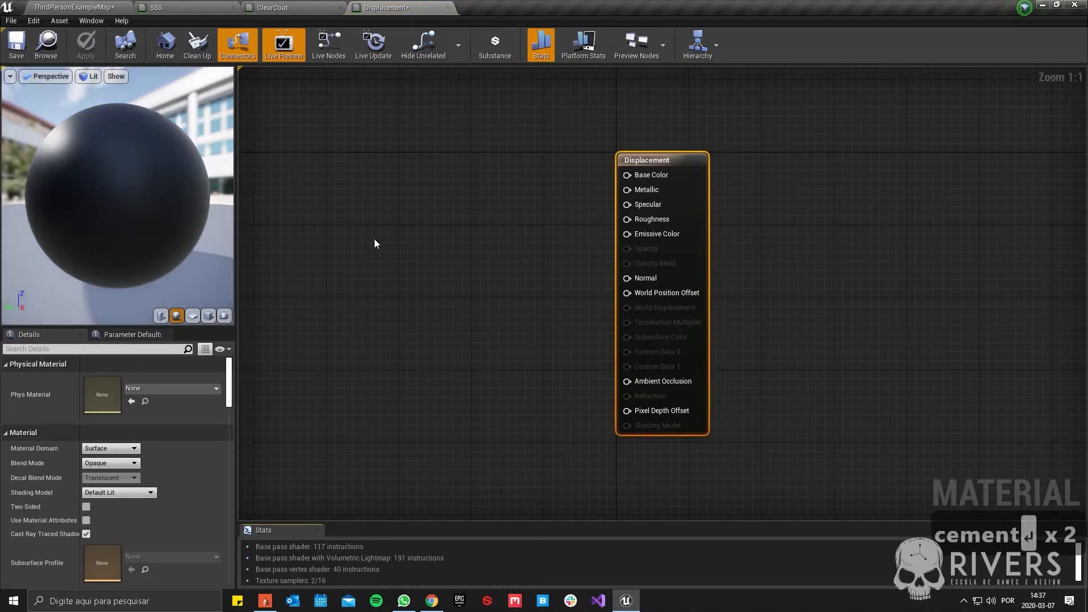
Step: Switch the preview mesh to a cube and connect a new Constant3Vector to Base Color
click(214, 315)
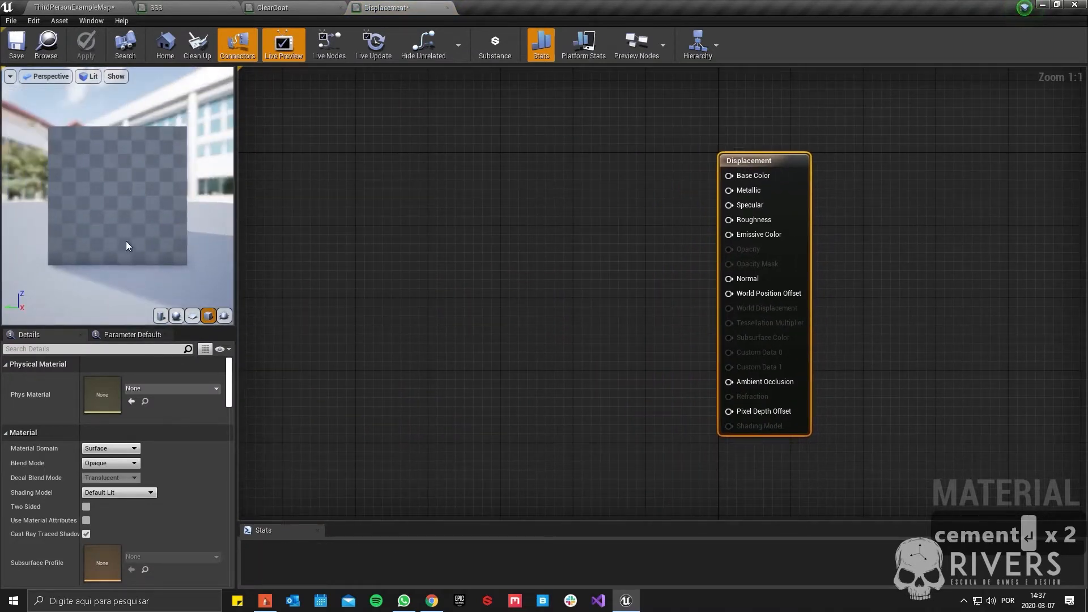
drag(62, 200, 164, 198)
right_drag(619, 203, 481, 236)
scroll(446, 247, up, 2)
click(455, 203)
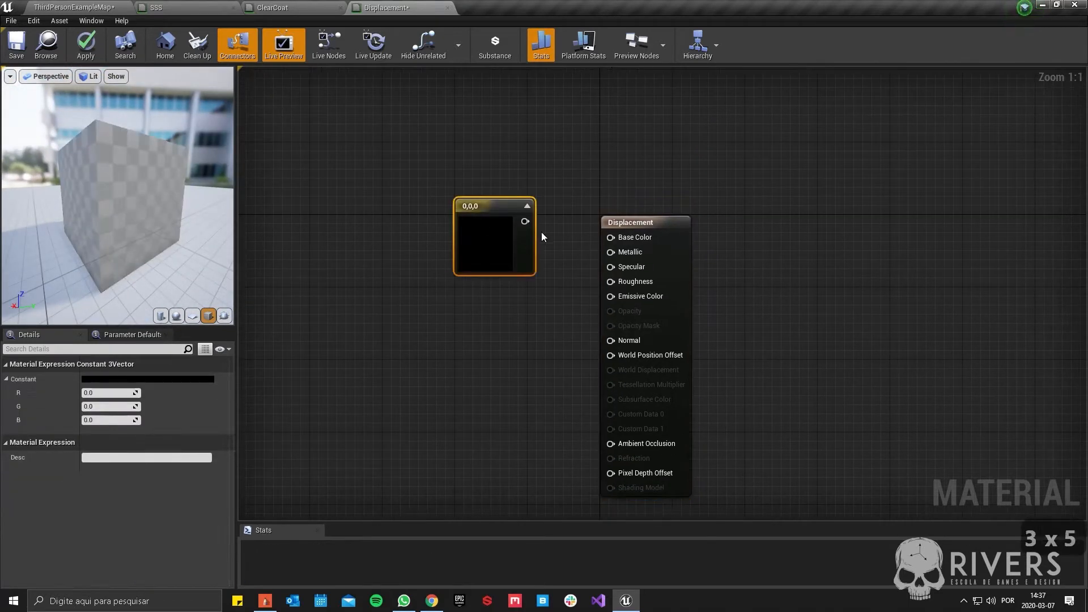
drag(524, 222, 611, 236)
Step: Set the base color constant to yellow (1, 0.9, 0) and check the preview cube
double_click(508, 243)
drag(609, 344, 612, 389)
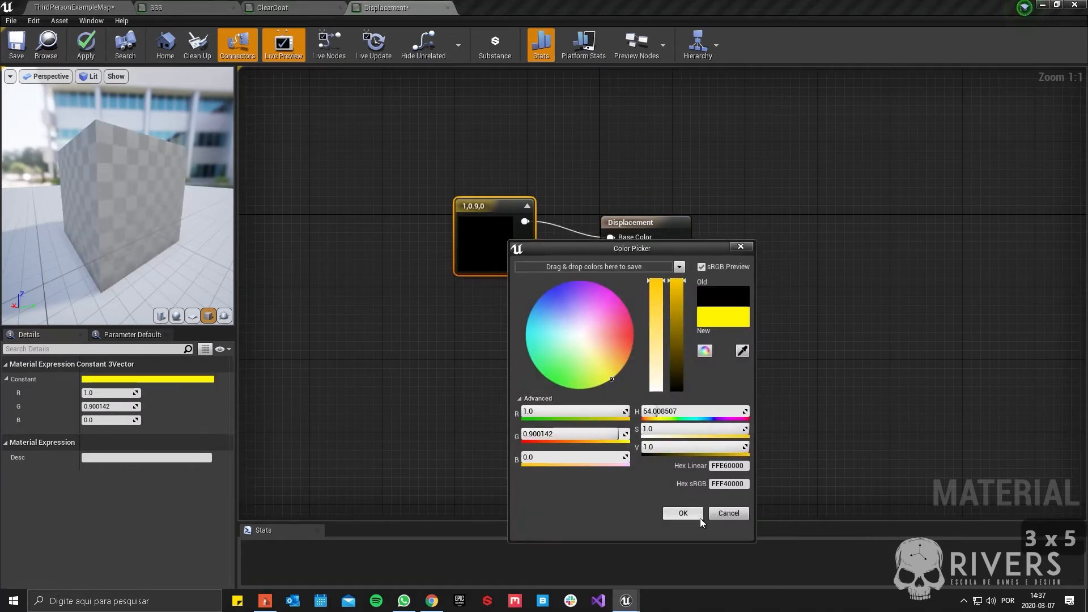
click(698, 516)
right_drag(544, 363, 580, 258)
drag(522, 158, 531, 138)
drag(164, 192, 220, 283)
right_drag(485, 213, 564, 244)
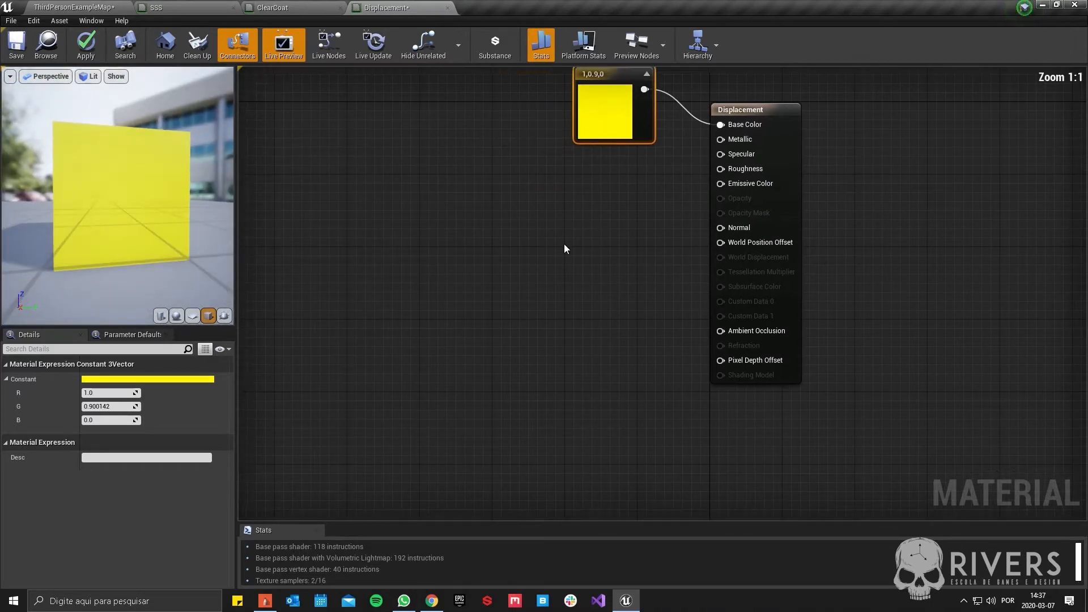
Step: Set the material's D3D11 Tessellation Mode to Flat Tessellation and check the preview cube
click(496, 281)
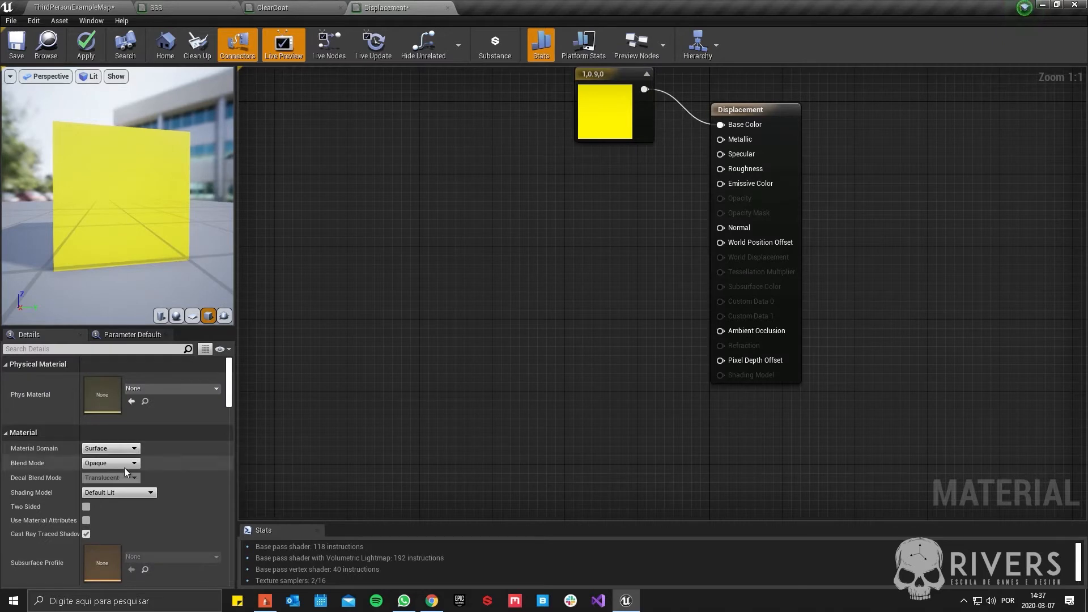
scroll(120, 469, down, 10)
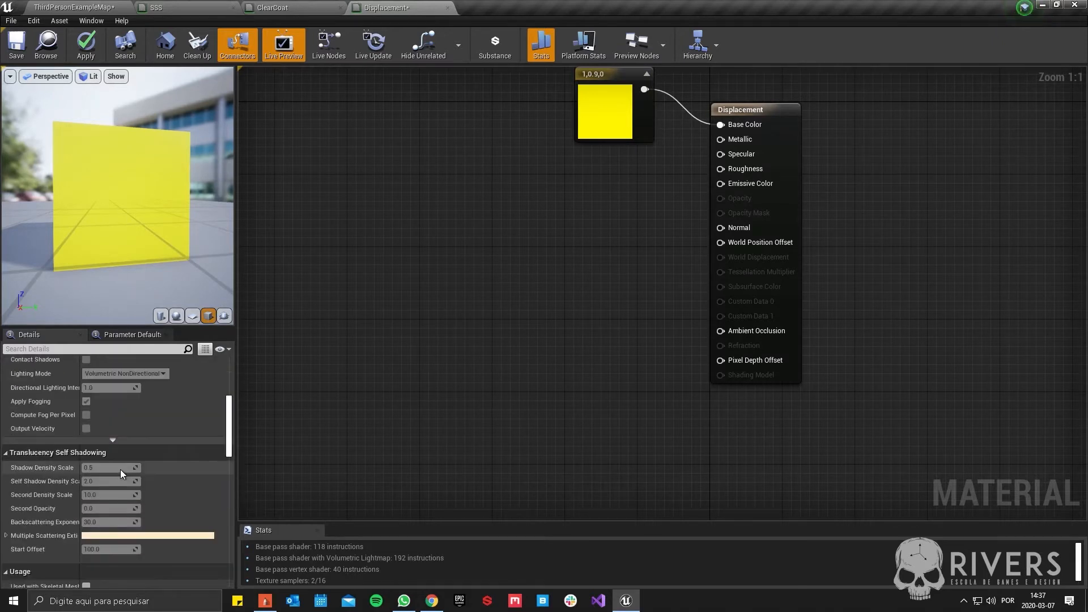
scroll(41, 451, down, 15)
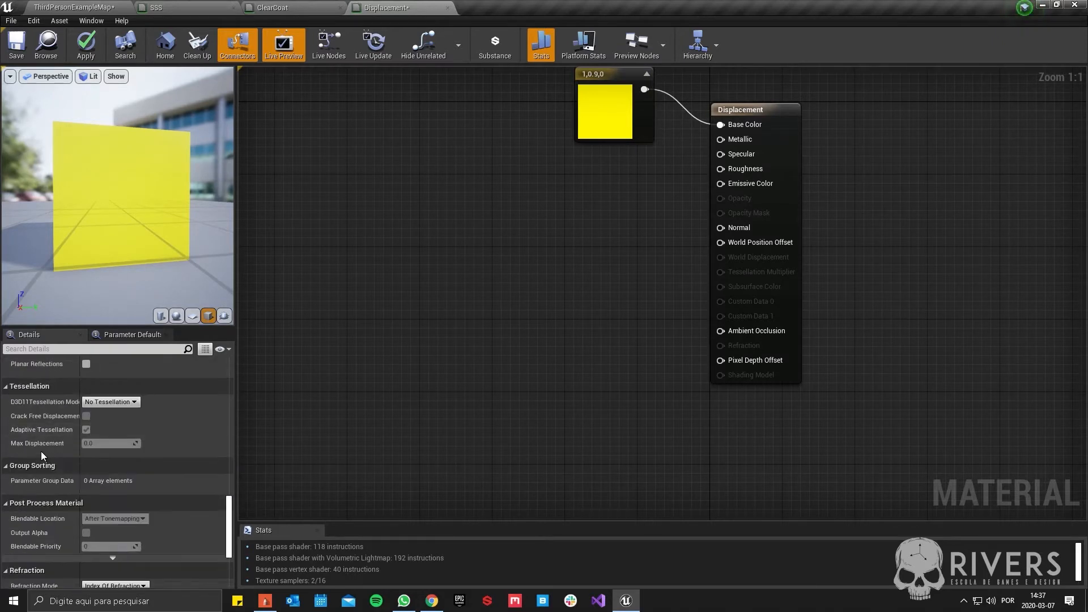
scroll(41, 451, down, 2)
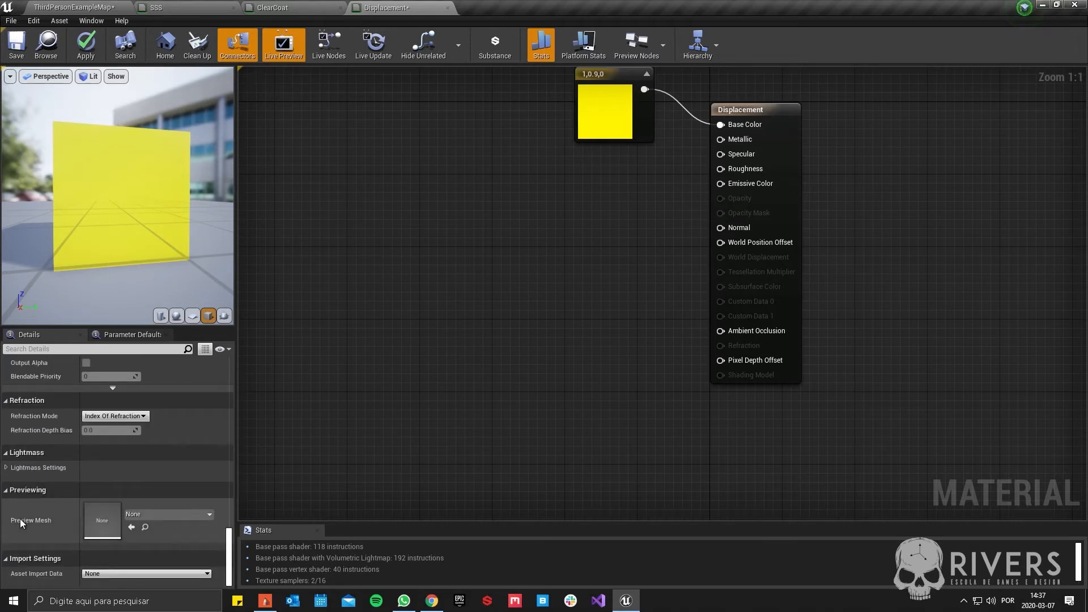
scroll(20, 519, up, 11)
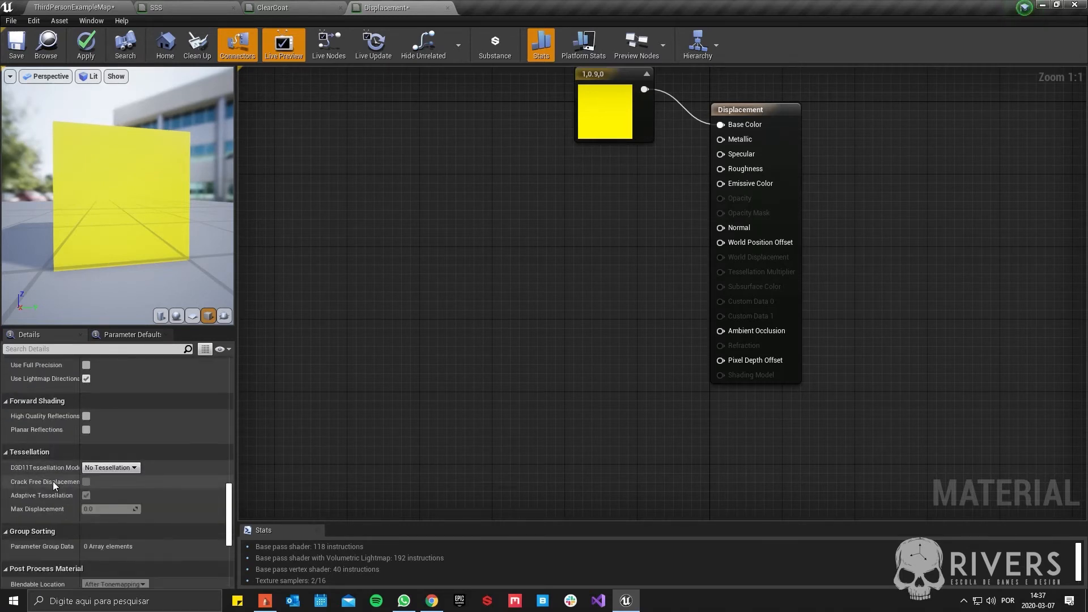
click(128, 467)
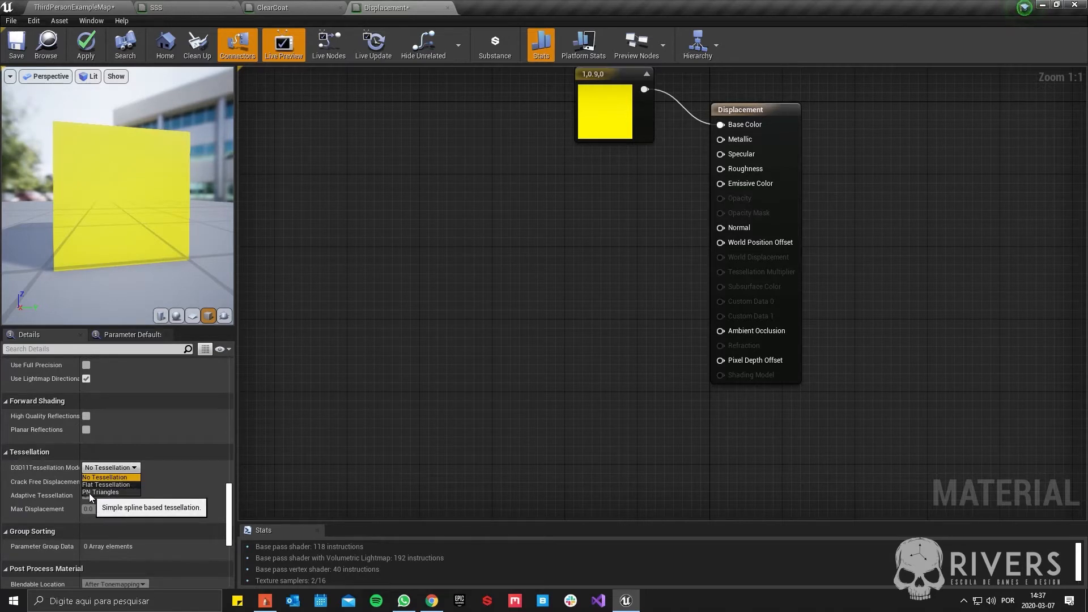
click(120, 485)
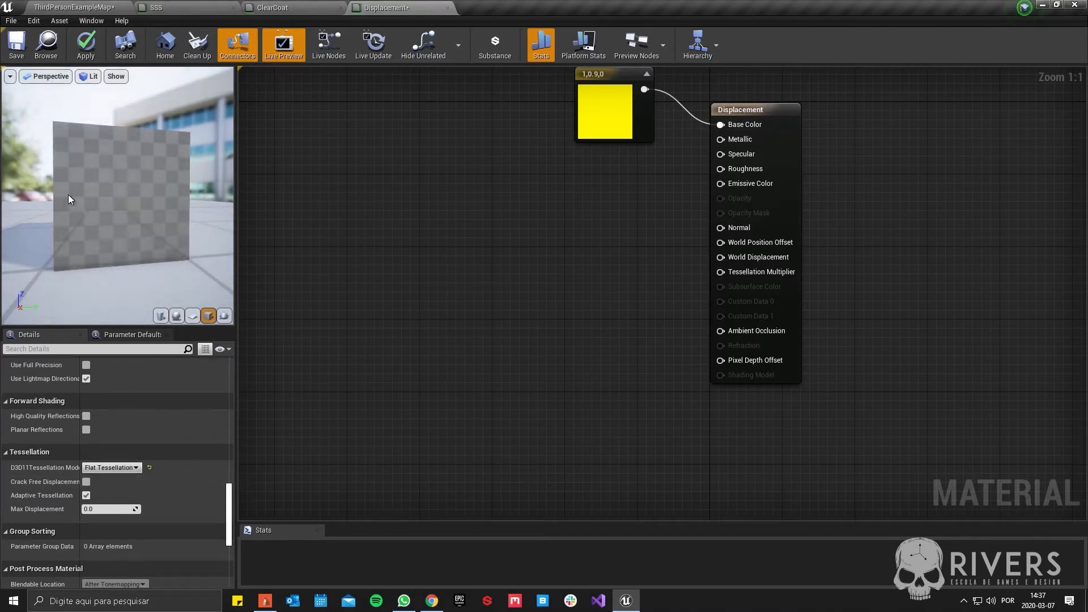
mouse_move(69, 196)
mouse_down()
mouse_move(104, 227)
mouse_move(73, 197)
mouse_up()
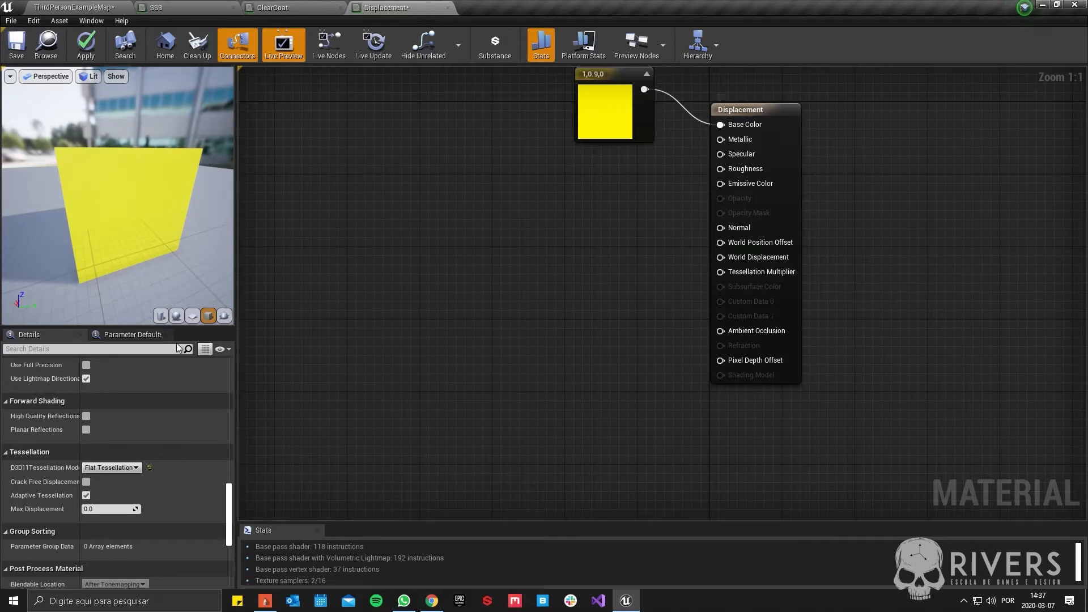
Step: Add a Texture Sample using T_Checker_Noise_M in the free graph area beside the Displacement node
right_drag(433, 288, 413, 278)
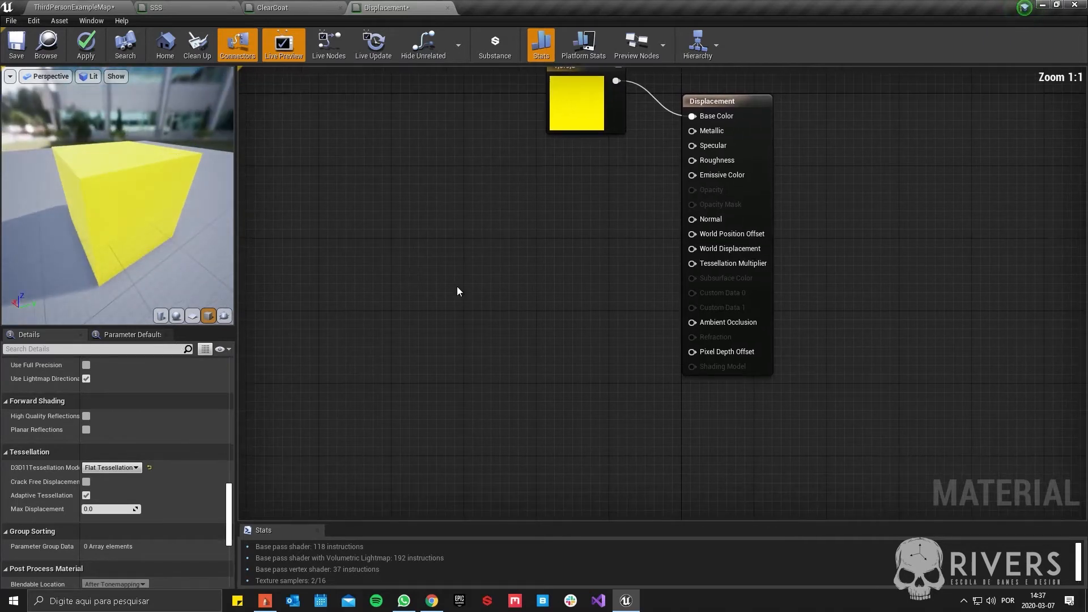
click(434, 275)
drag(476, 275, 448, 247)
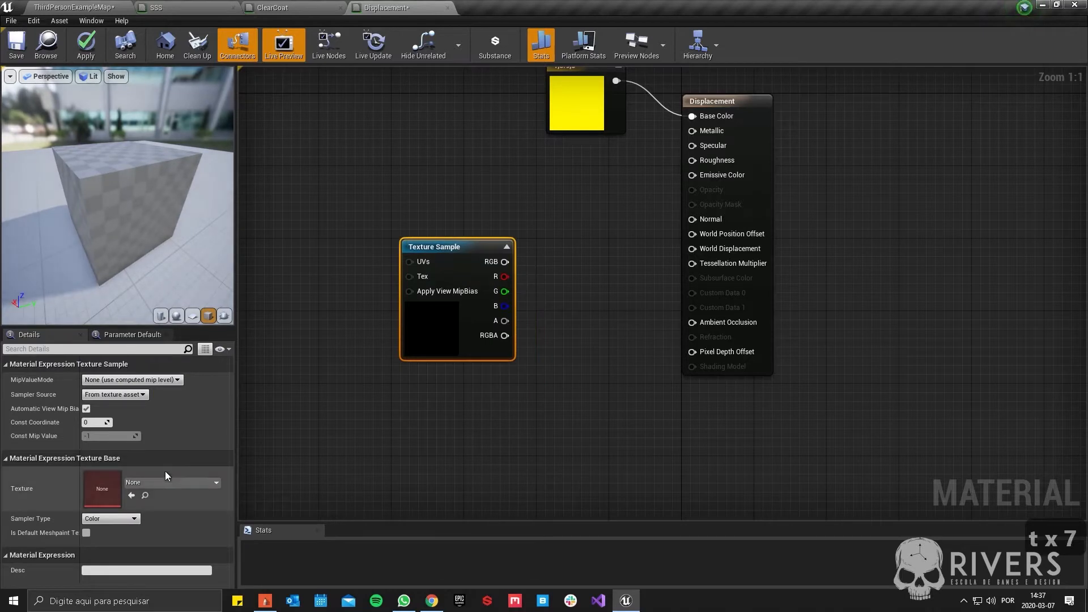
click(164, 481)
scroll(198, 376, down, 5)
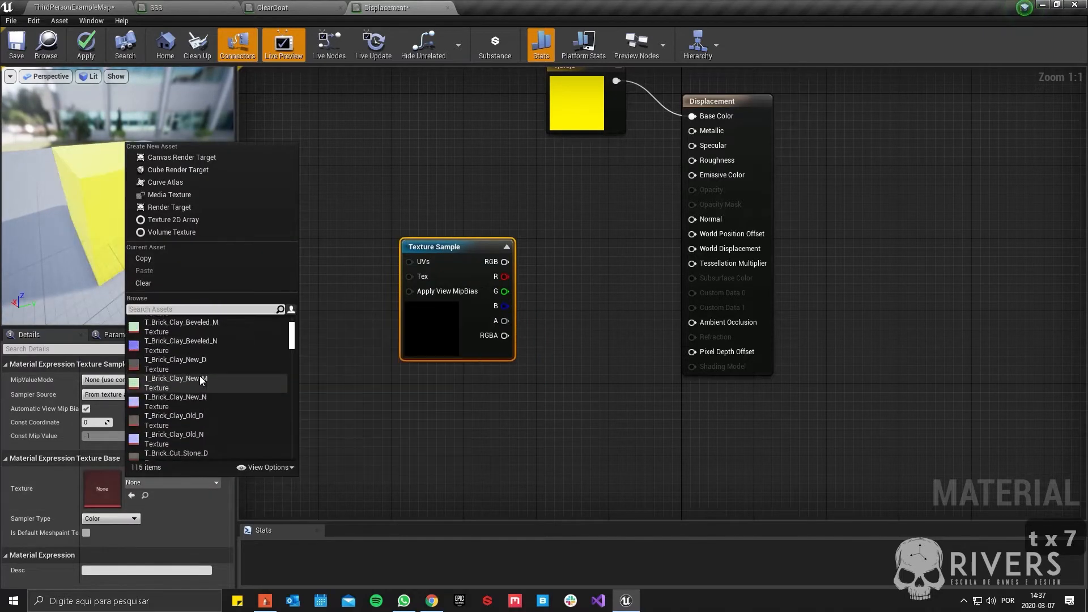
scroll(199, 376, down, 3)
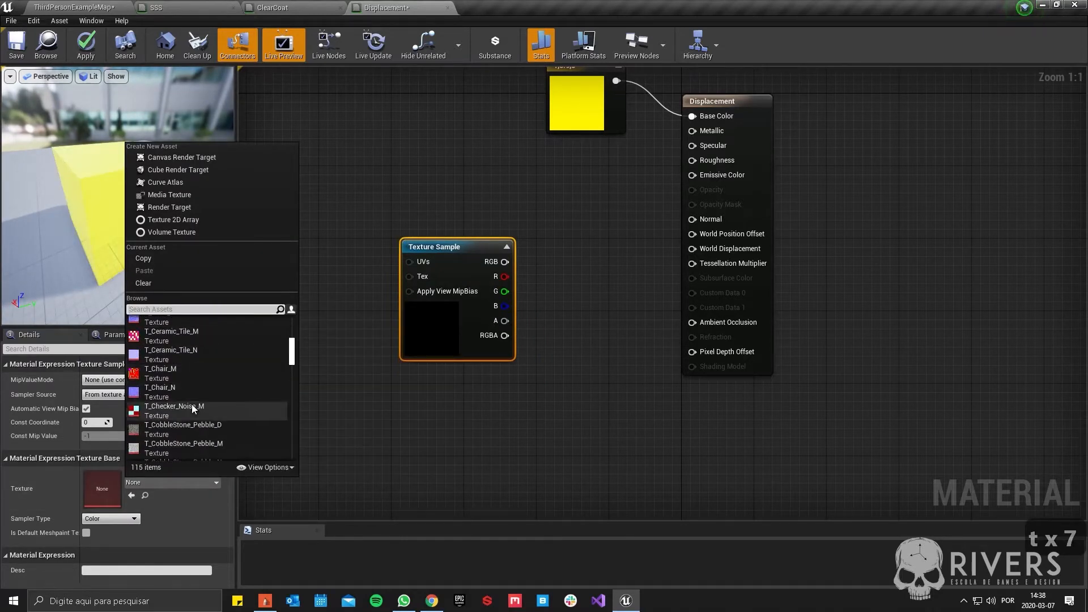
click(192, 403)
drag(475, 258, 421, 241)
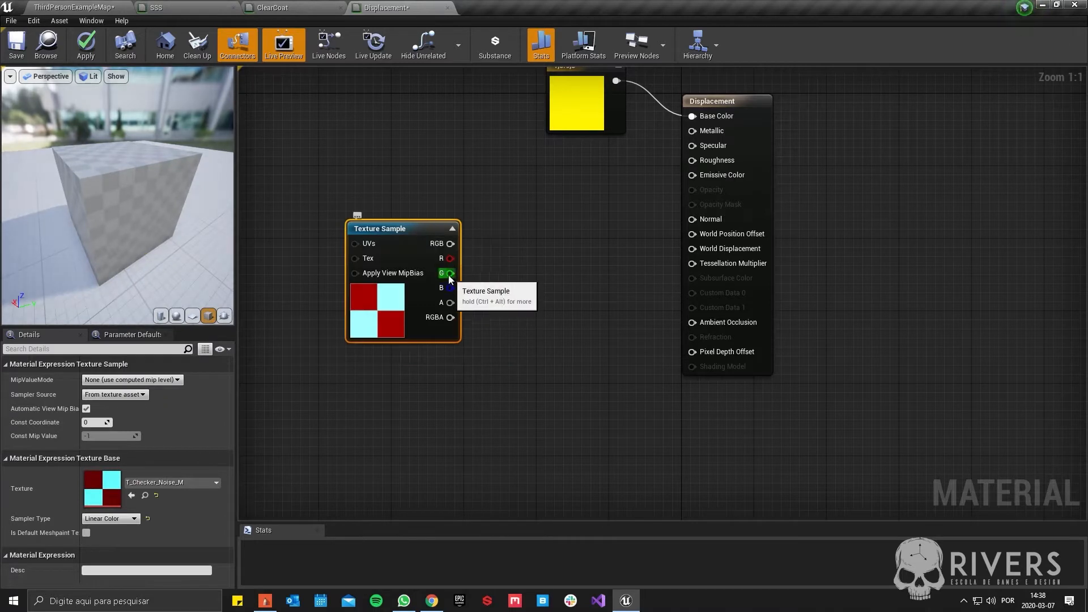
Step: Try the checker texture's green channel on World Displacement, replace it with the blue channel and check the preview cube
drag(450, 273, 708, 250)
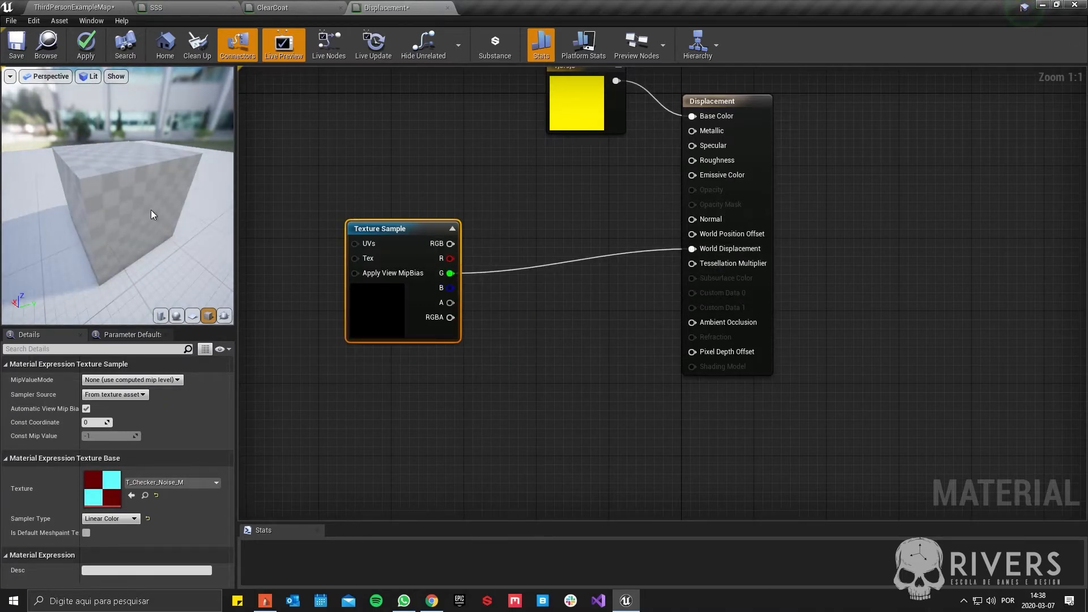
drag(151, 208, 151, 208)
drag(450, 288, 694, 249)
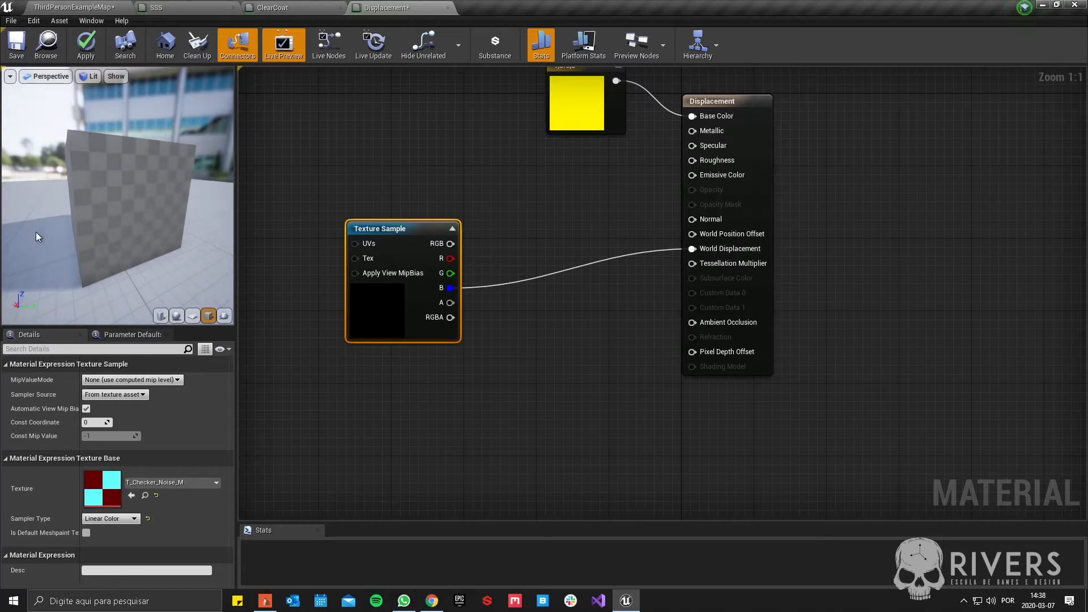
drag(100, 201, 99, 202)
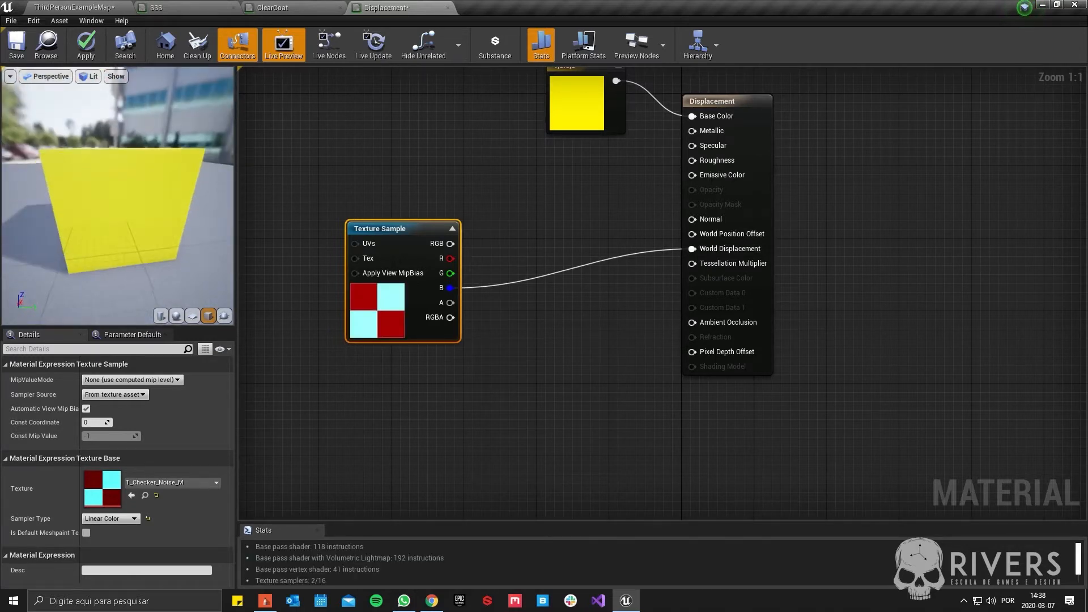
Step: Insert a Multiply node with Const B set to 25 between the texture's blue channel and World Displacement
key(m)
click(503, 267)
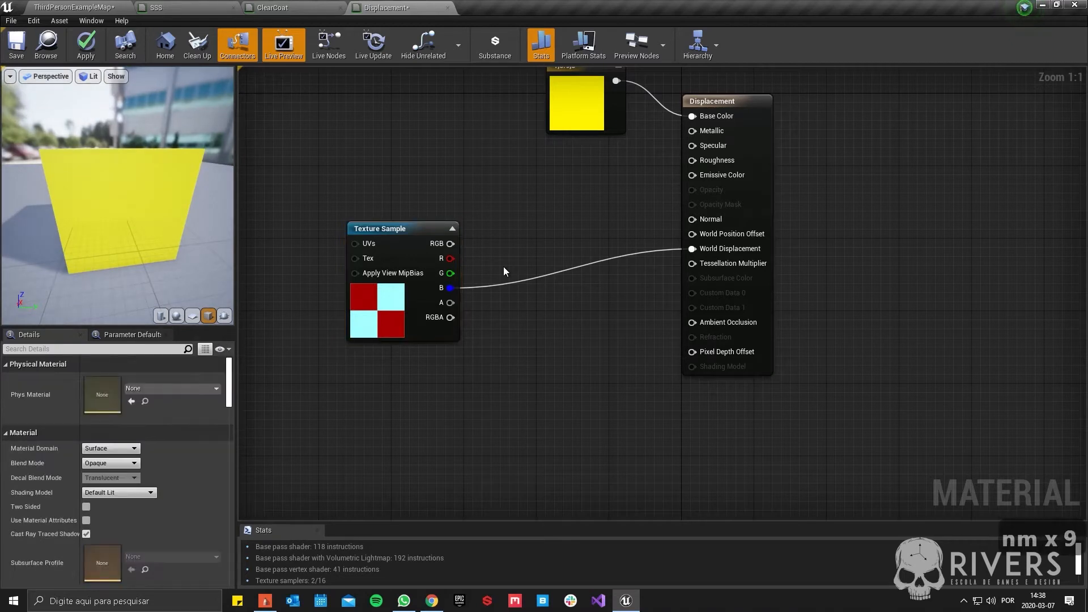
click(503, 267)
click(100, 394)
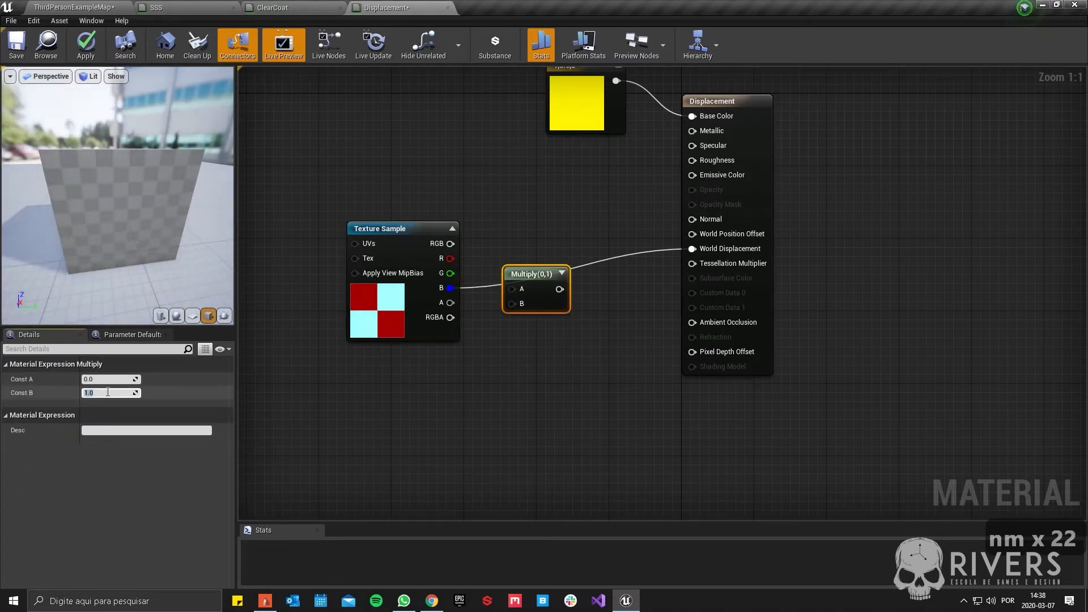
text(25)
key(Return)
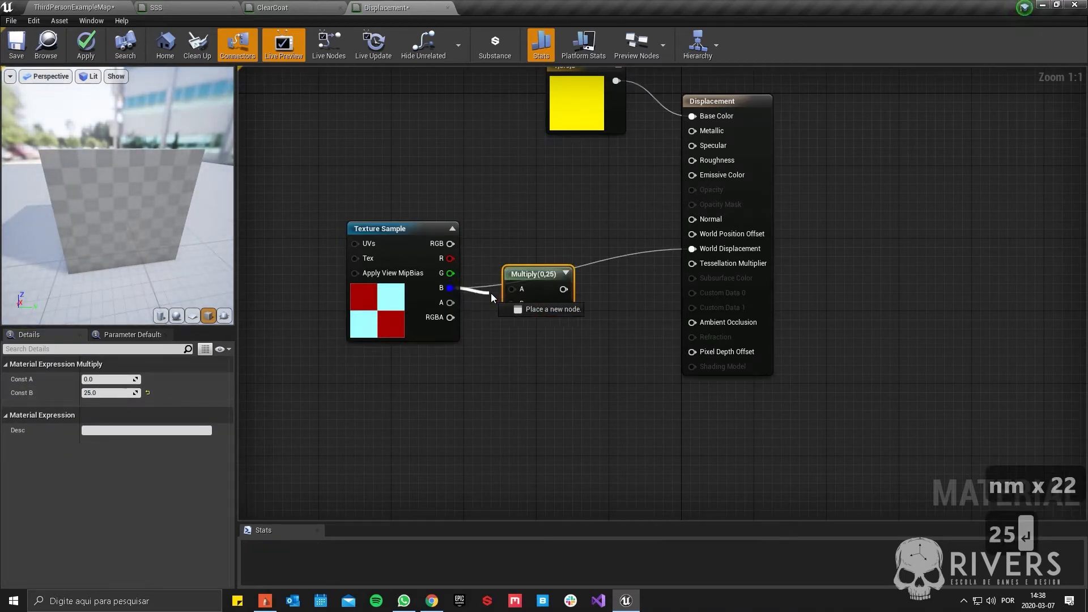
drag(560, 290, 692, 248)
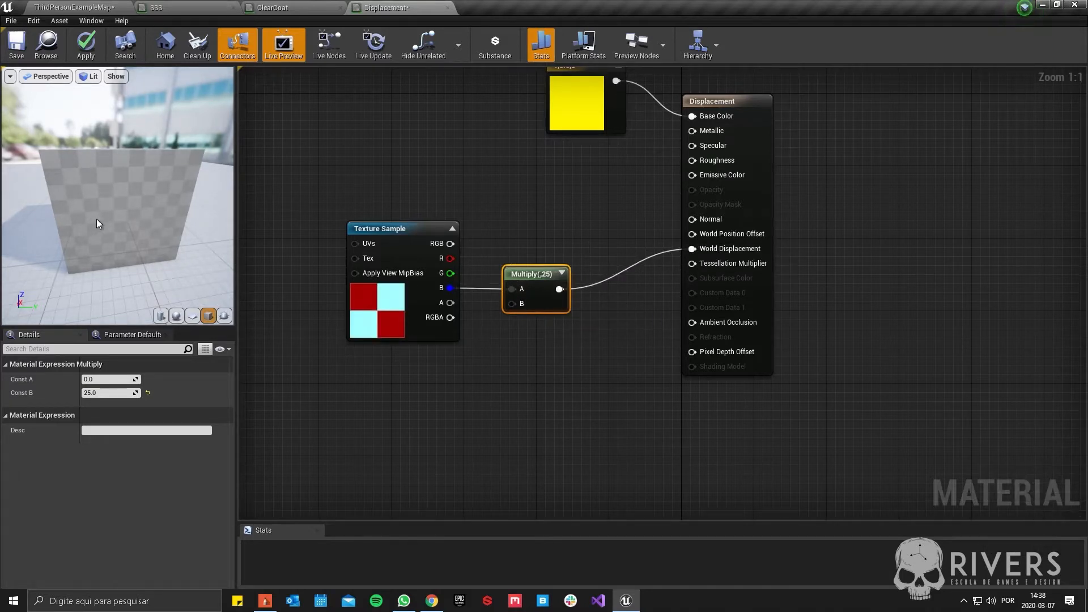
Step: Set the Multiply node's Const B to 80 and check the displaced preview cube from several sides
drag(96, 219, 200, 202)
drag(128, 248, 85, 159)
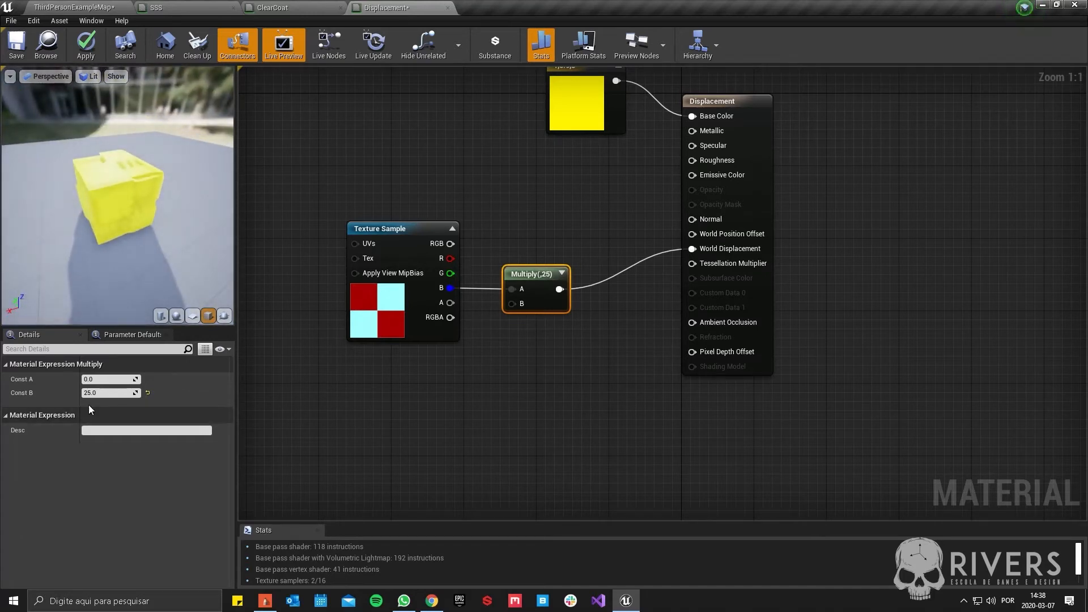
click(98, 392)
text(8)
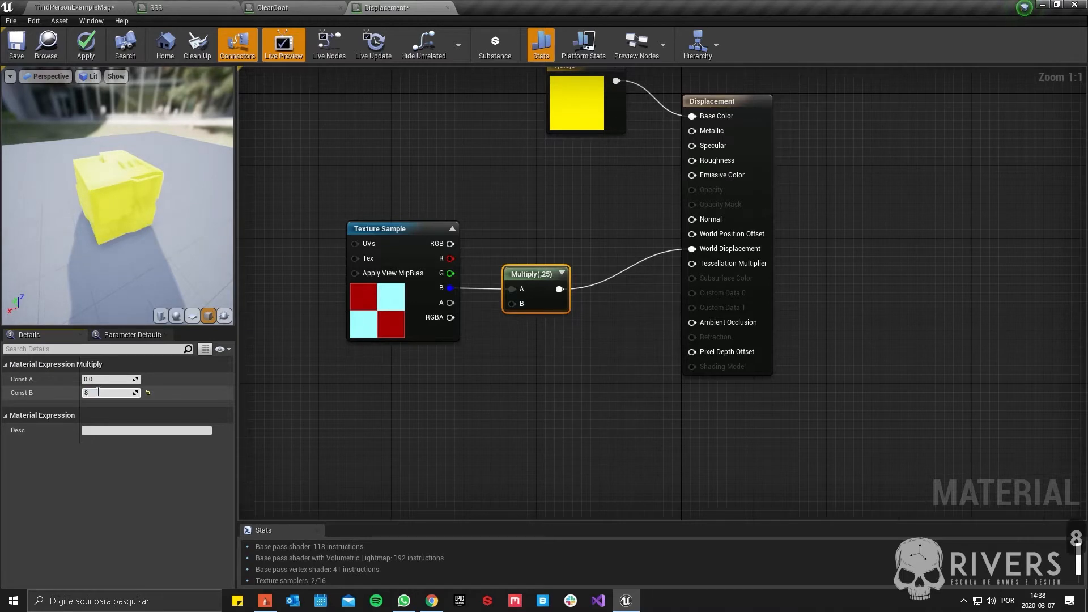
text(0)
key(Return)
drag(96, 196, 130, 226)
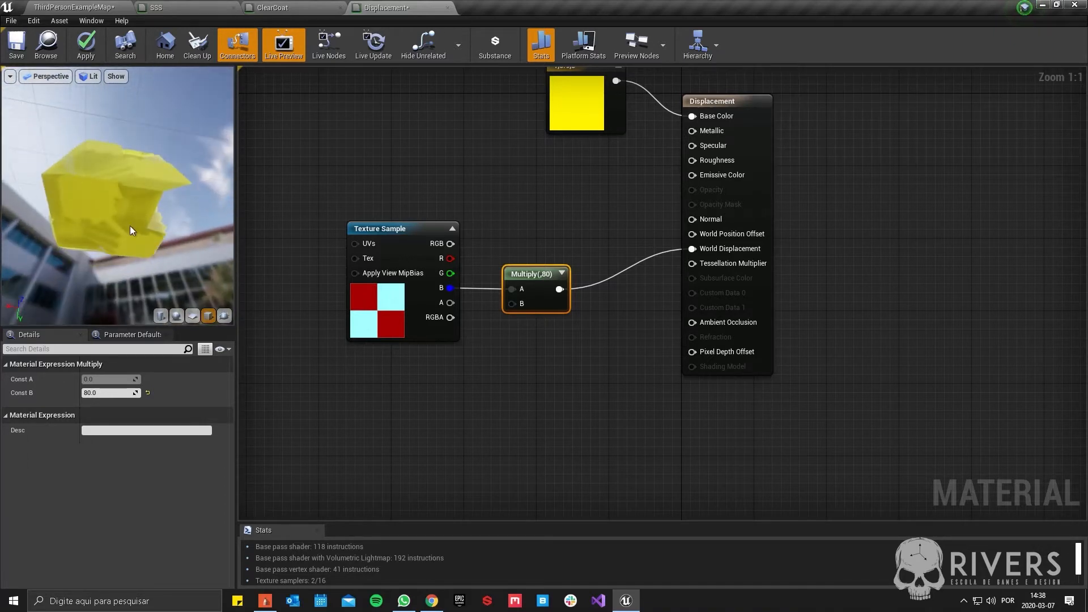
drag(152, 173, 79, 175)
scroll(161, 195, down, 5)
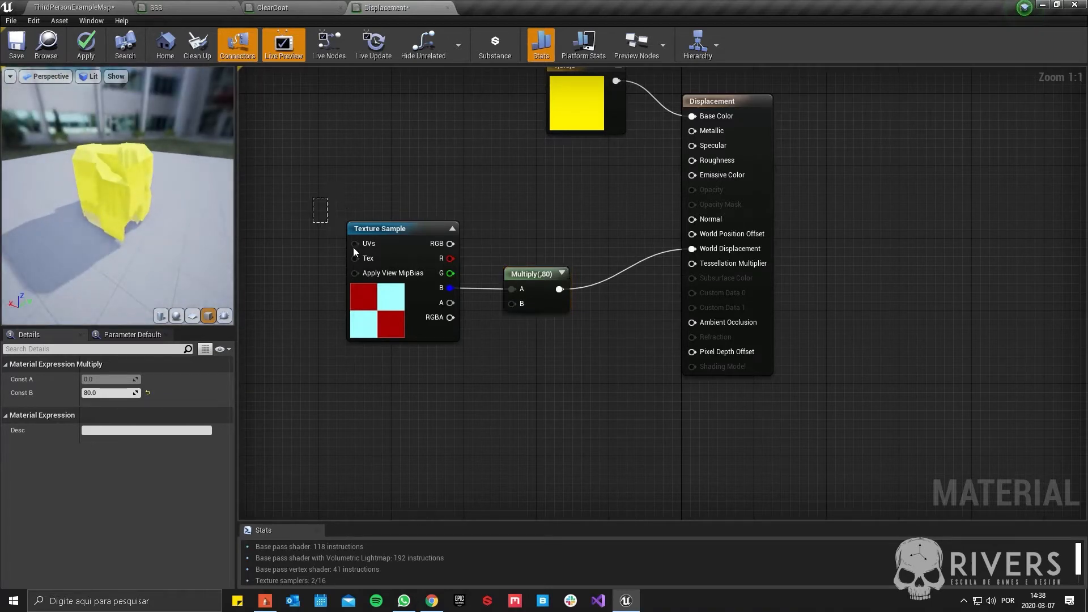
Step: Add a VertexNormalWS node just above the Texture Sample
drag(353, 247, 443, 312)
click(425, 254)
right_drag(425, 254, 559, 238)
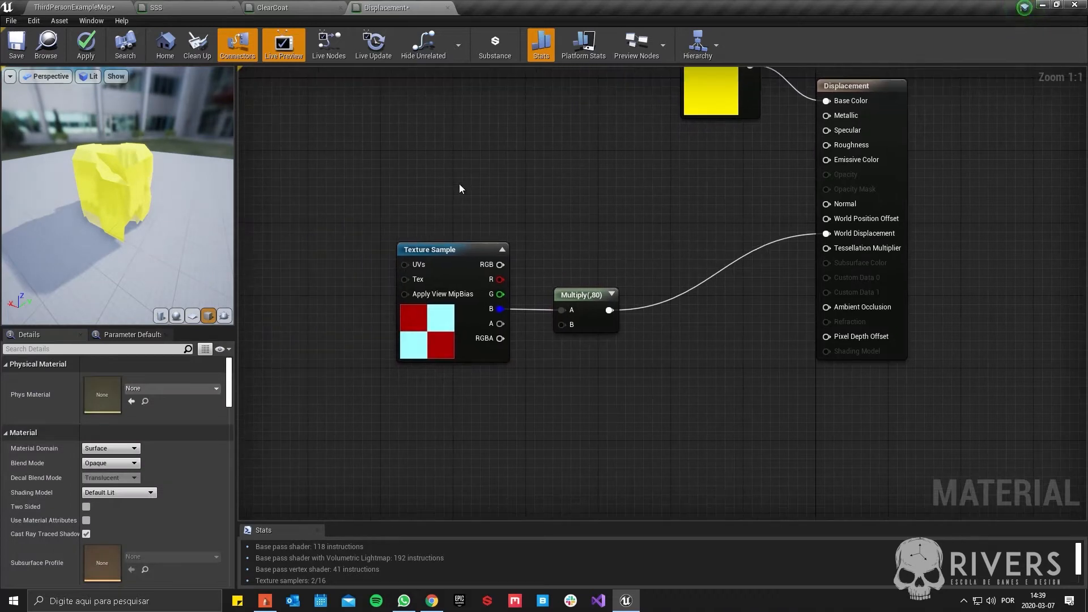
right_click(459, 185)
text(verte)
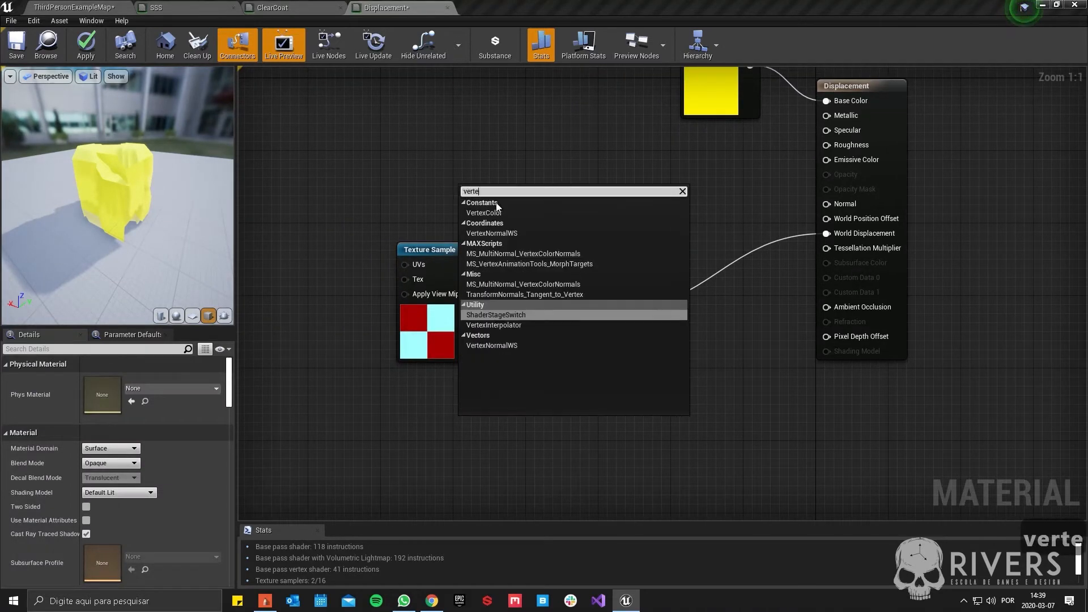
click(518, 233)
drag(501, 219, 430, 222)
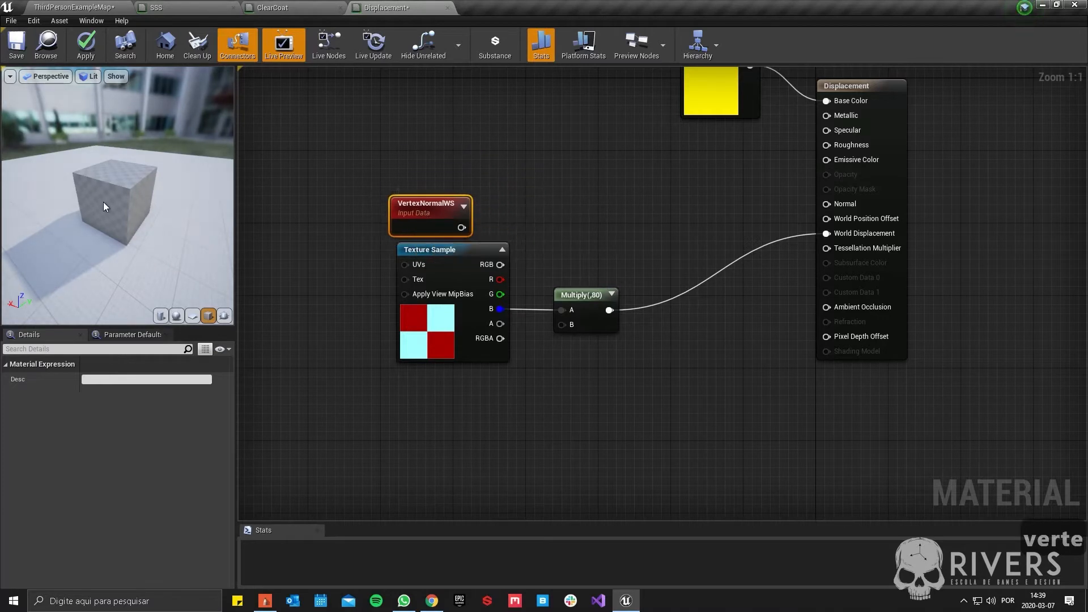
Step: Multiply VertexNormalWS by the texture's blue channel, feed the result into input A of the existing Multiply node, and apply the material
right_drag(487, 262, 430, 240)
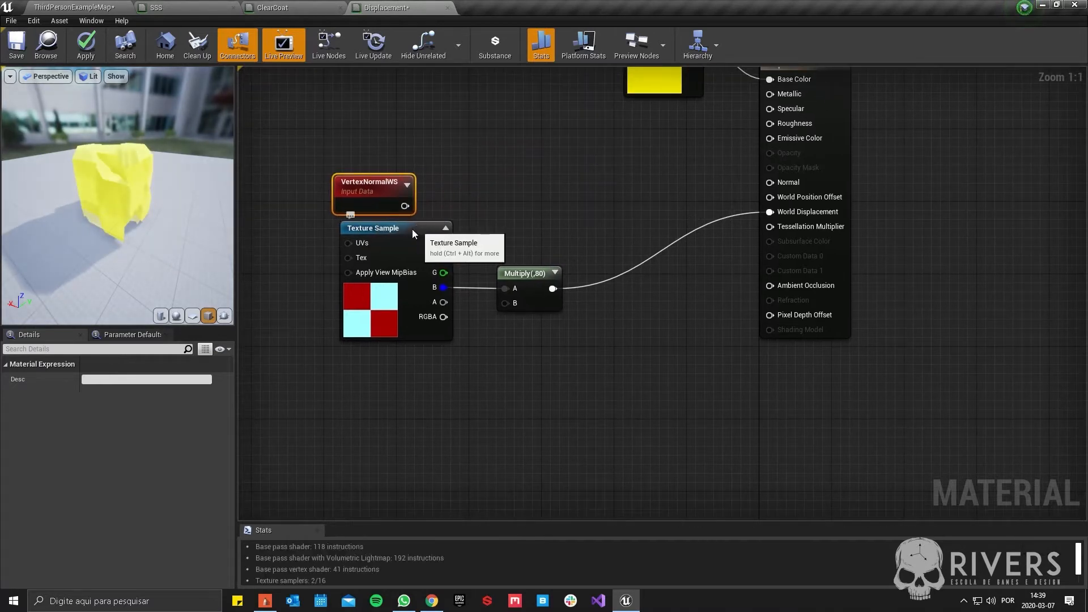
drag(412, 229, 334, 228)
click(433, 226)
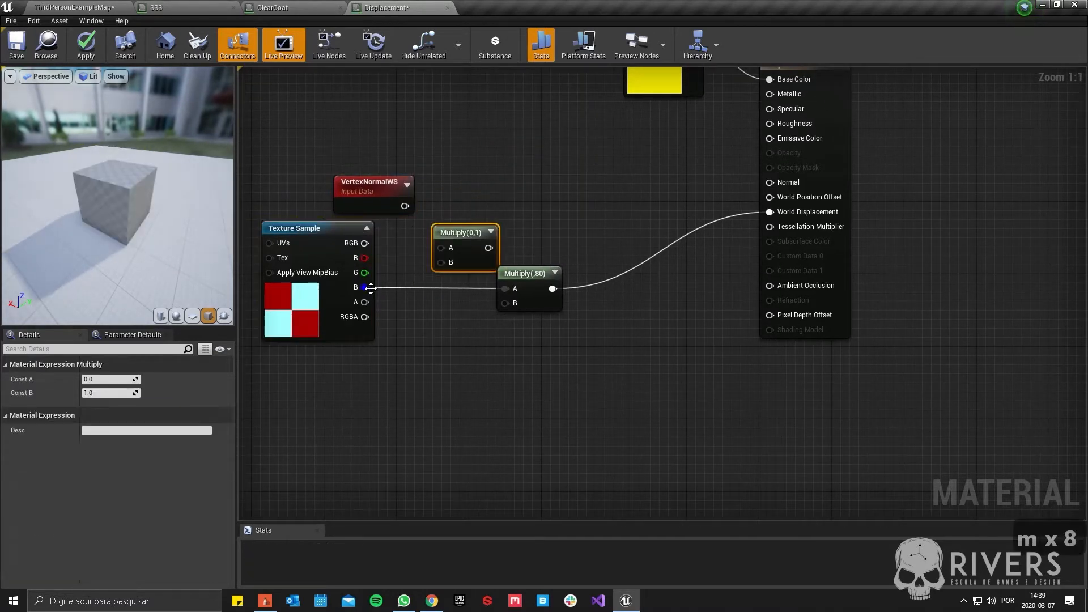
drag(364, 287, 441, 262)
drag(404, 206, 506, 288)
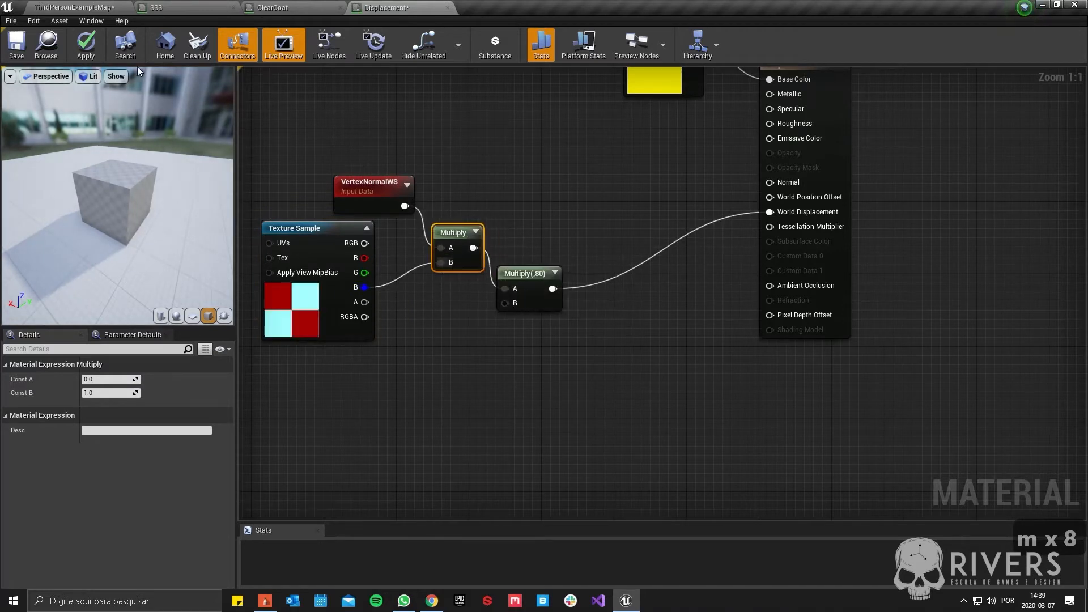
click(89, 45)
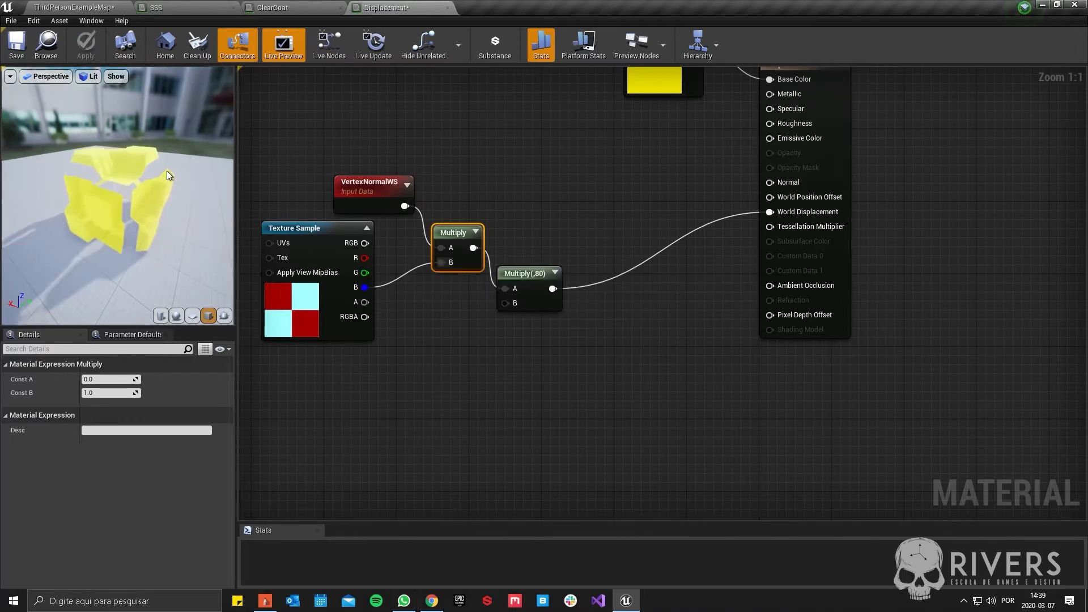
drag(110, 179, 156, 178)
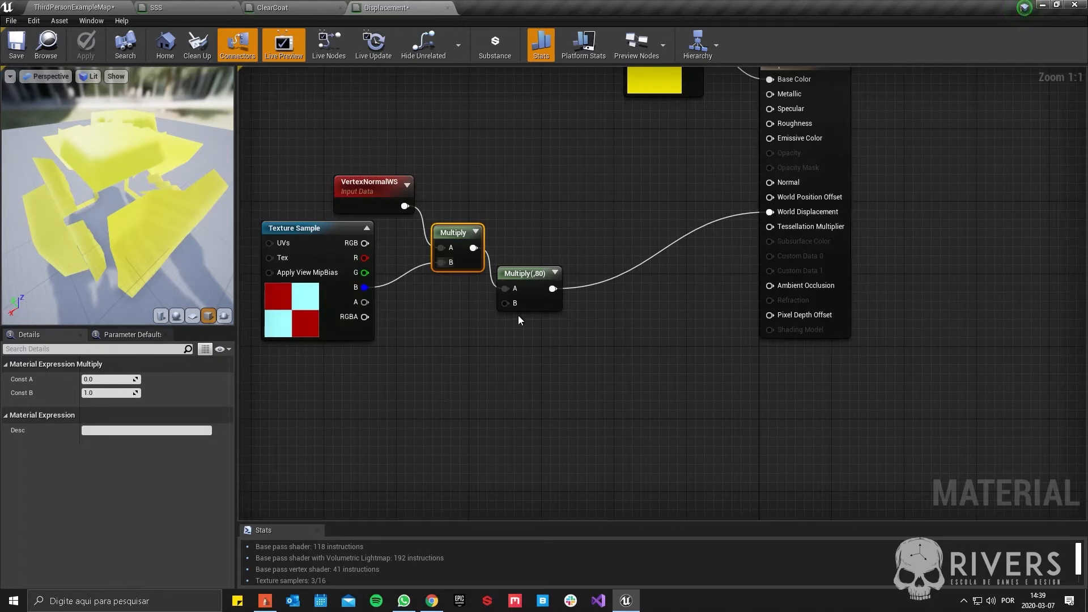
Step: Enable Crack Free Displacement in the material's Tessellation settings and inspect the preview cube from several sides
click(495, 359)
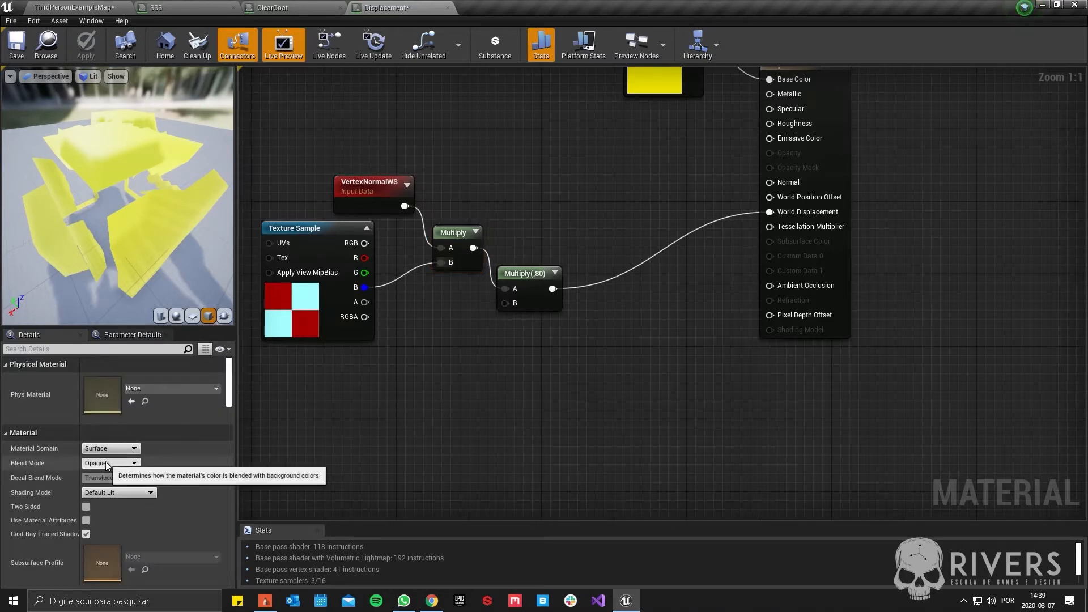
scroll(84, 506, down, 20)
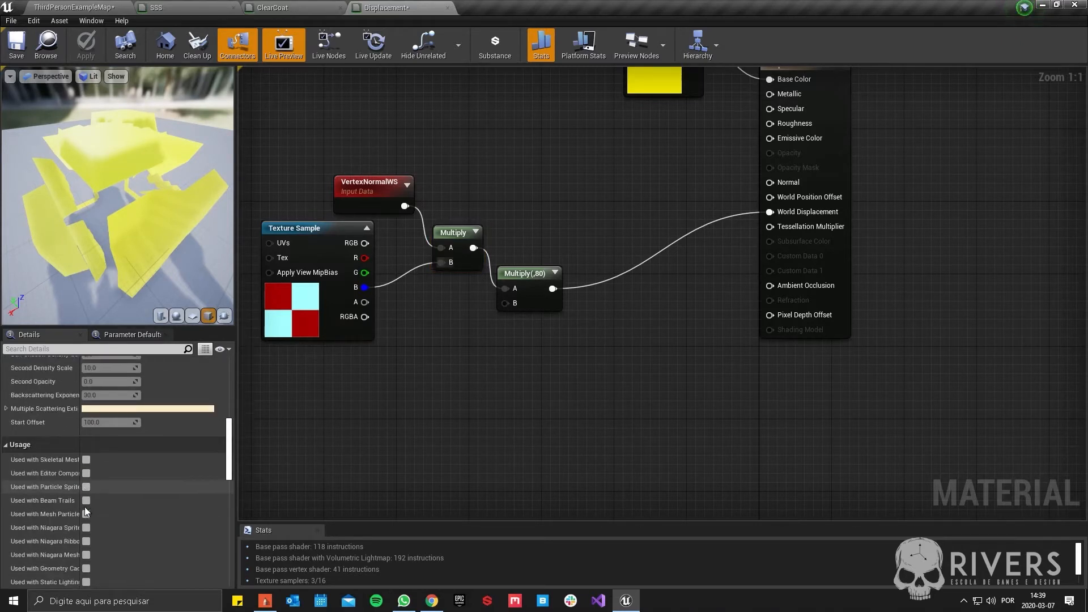
scroll(85, 510, down, 8)
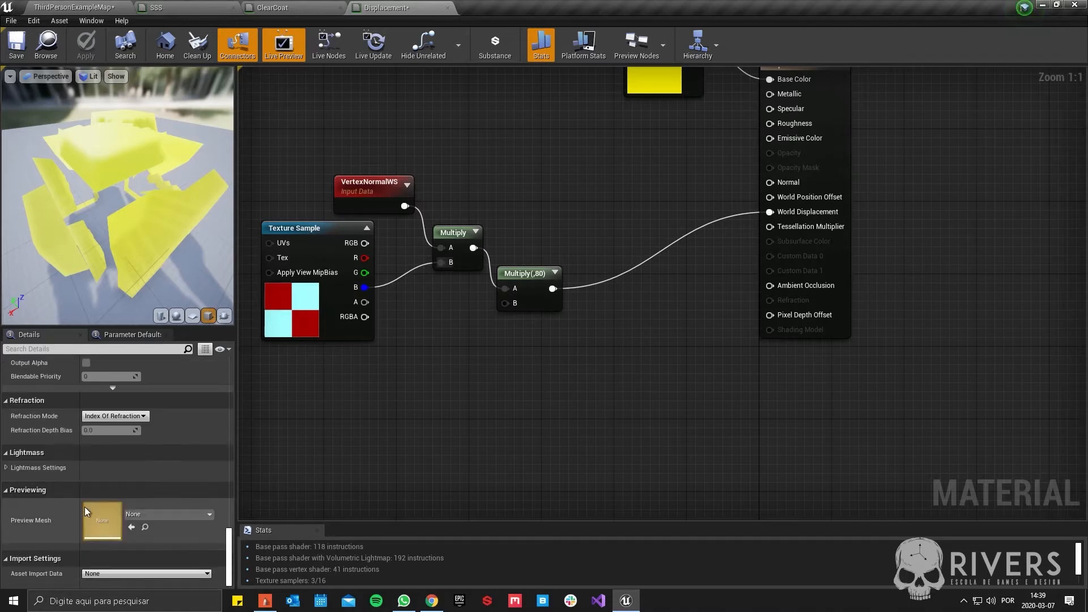
scroll(85, 510, up, 8)
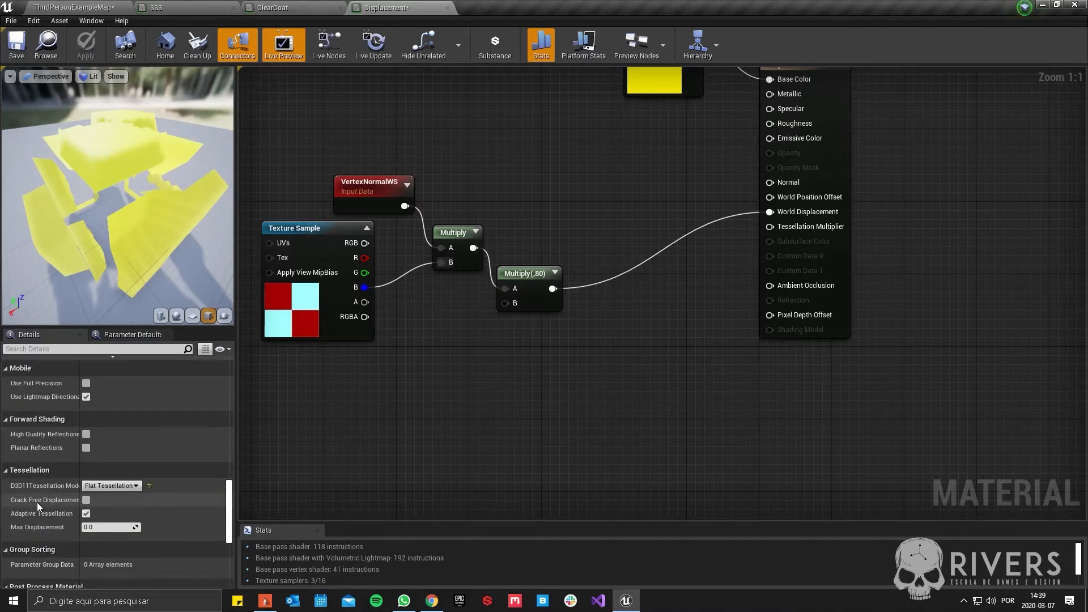
click(84, 500)
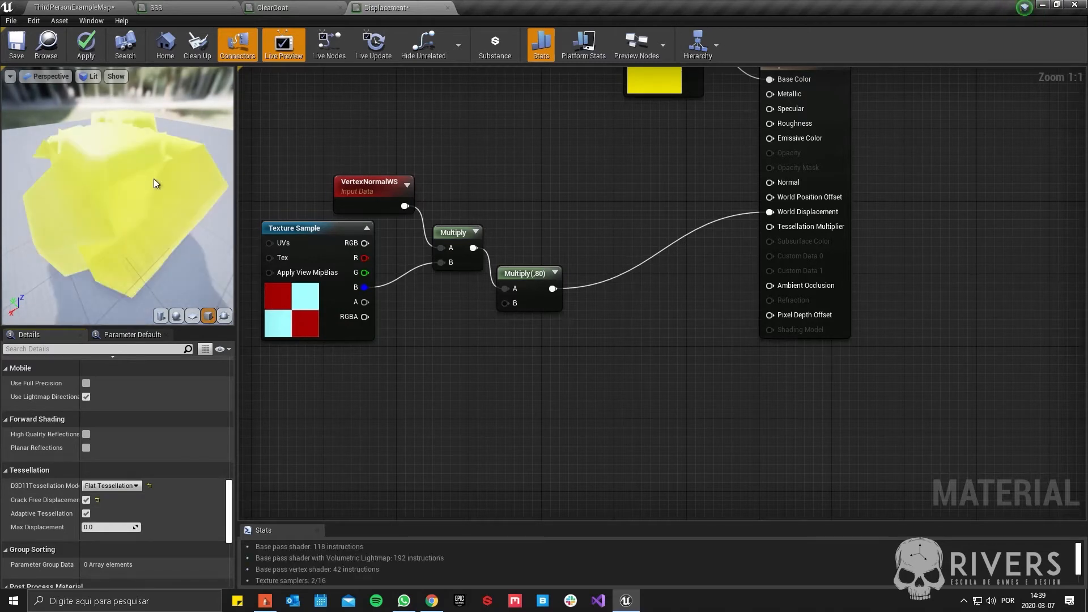
drag(145, 206, 170, 182)
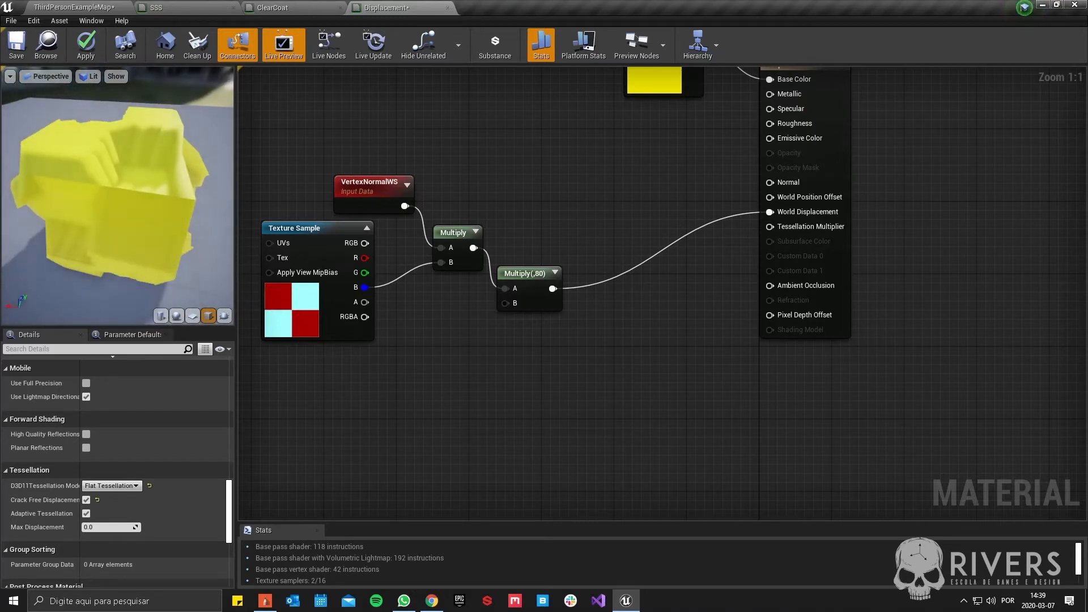
scroll(79, 150, up, 5)
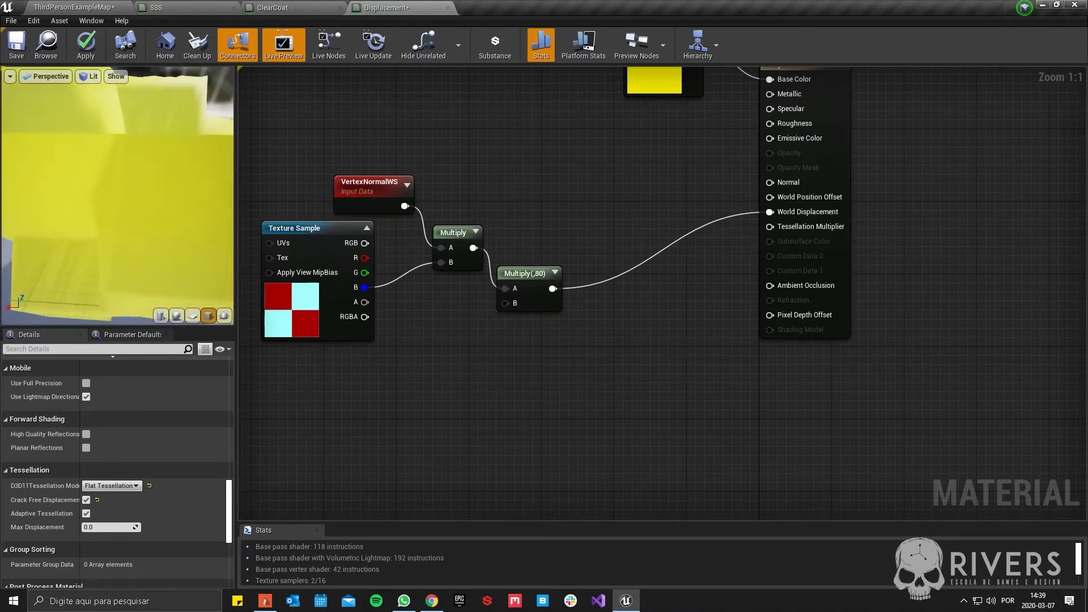
scroll(90, 163, down, 2)
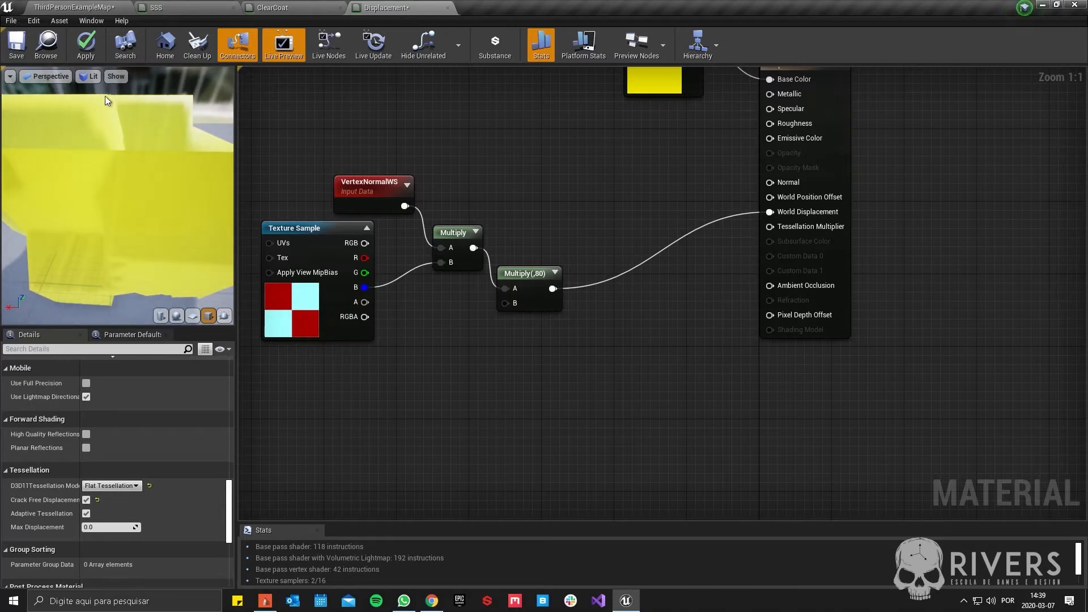
drag(106, 97, 138, 153)
drag(146, 196, 79, 176)
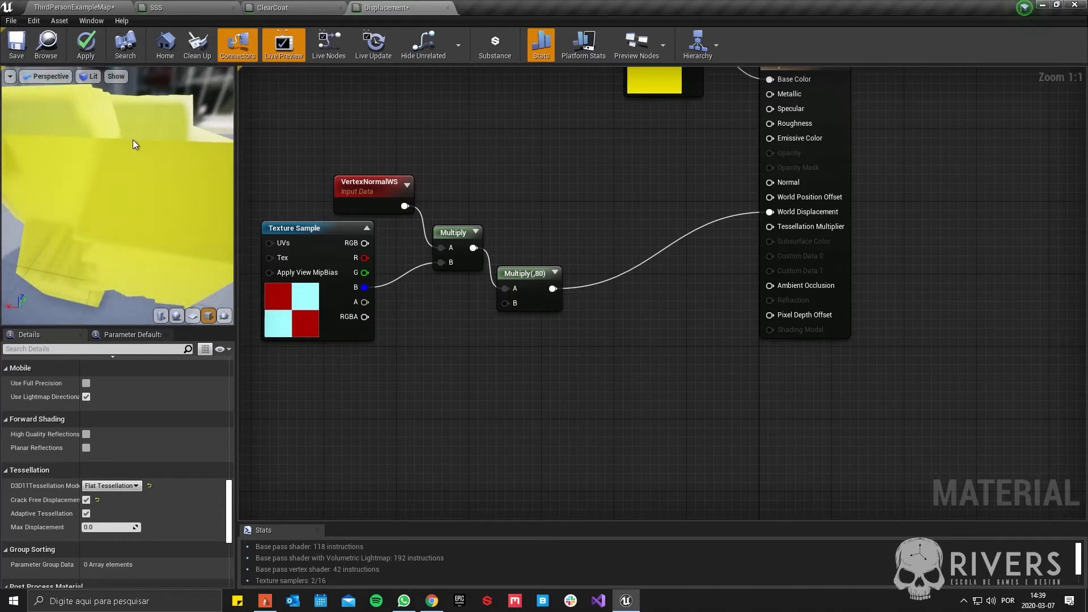
drag(195, 270, 113, 193)
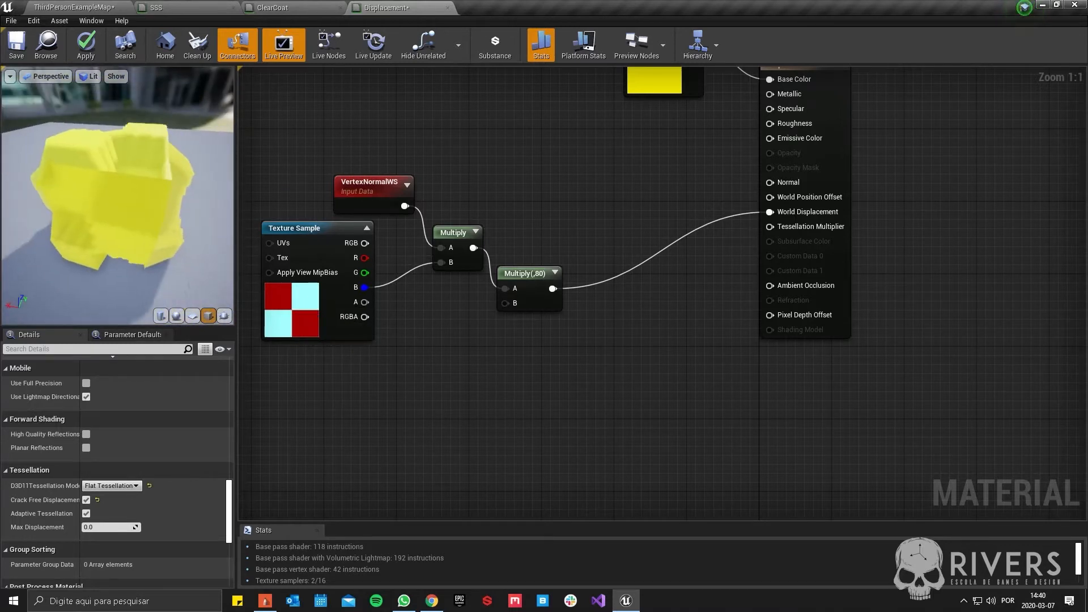
Step: Move the VertexNormalWS, Texture Sample and both Multiply nodes together, farther from the Displacement node
right_drag(338, 257, 429, 286)
drag(387, 240, 627, 369)
drag(629, 323, 519, 396)
drag(113, 198, 174, 195)
right_drag(458, 276, 556, 294)
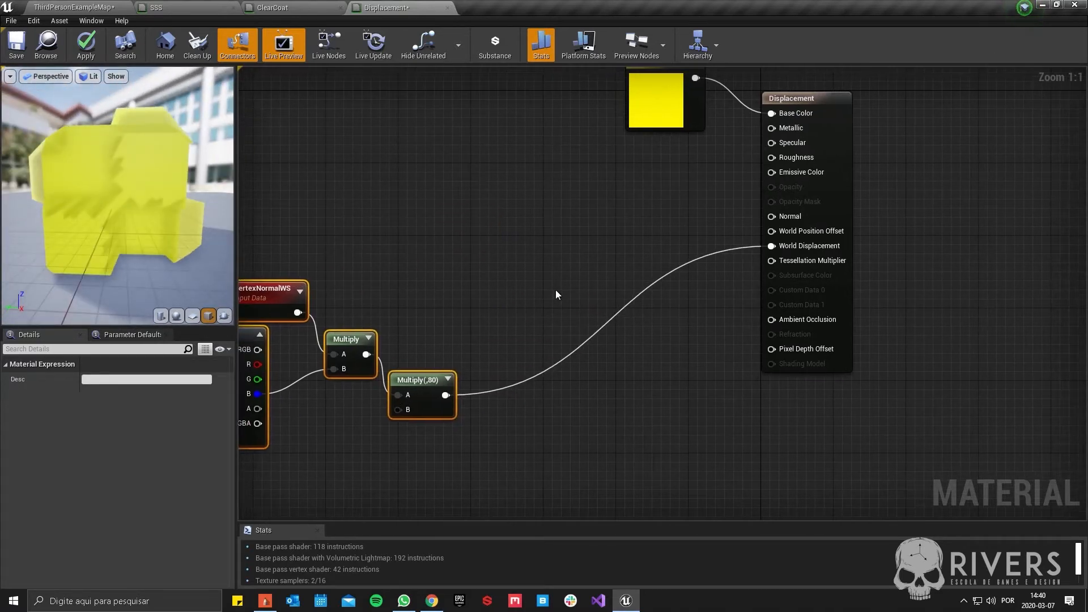
click(646, 319)
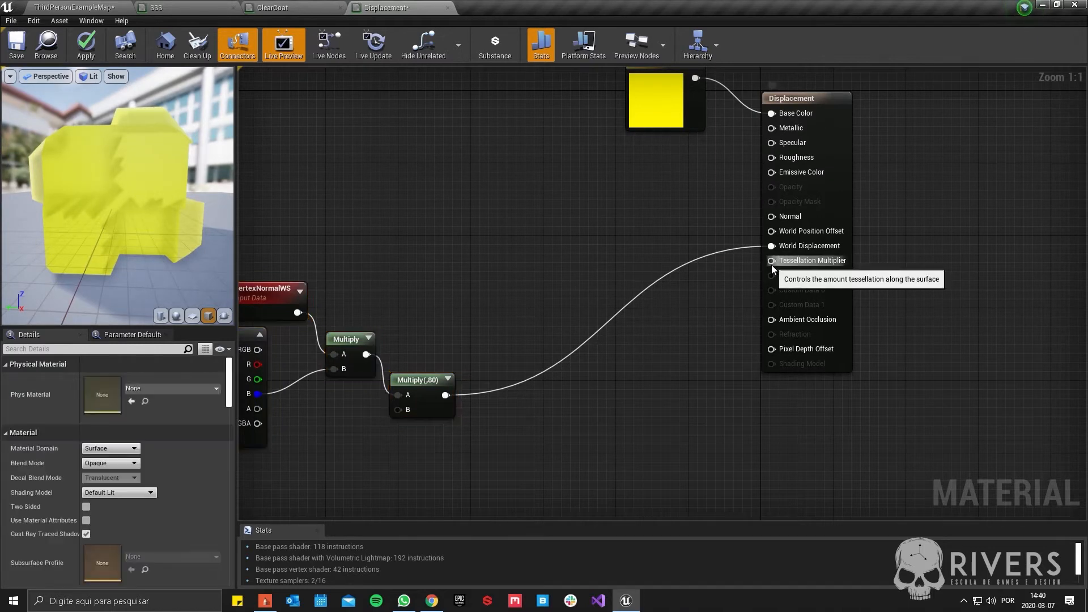
Step: Connect a new Constant node with value 1 to Tessellation Multiplier and check the preview cube
click(654, 307)
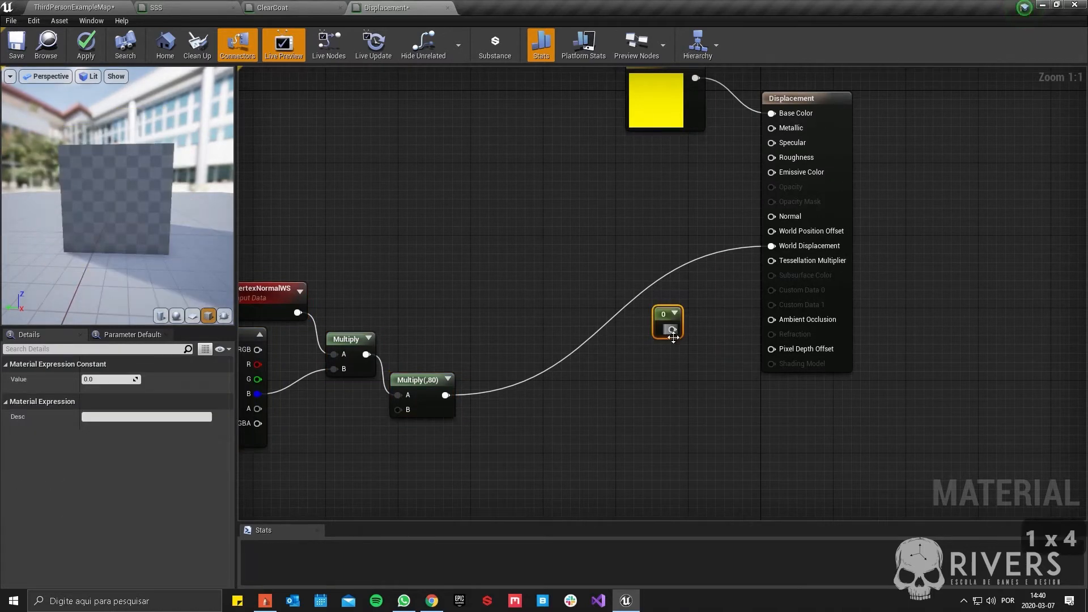
drag(672, 329, 771, 261)
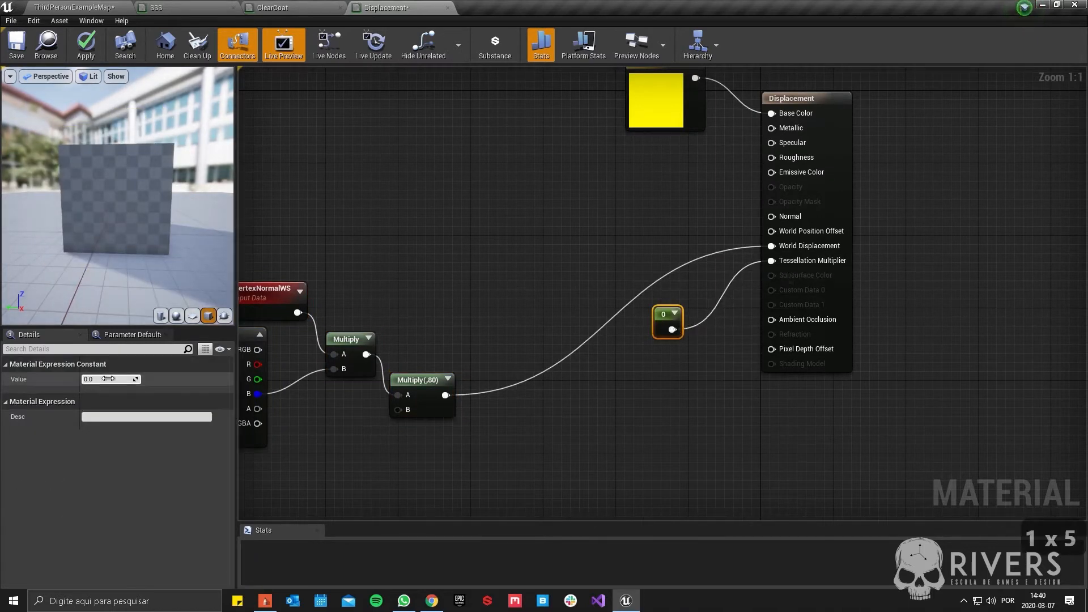
text(1)
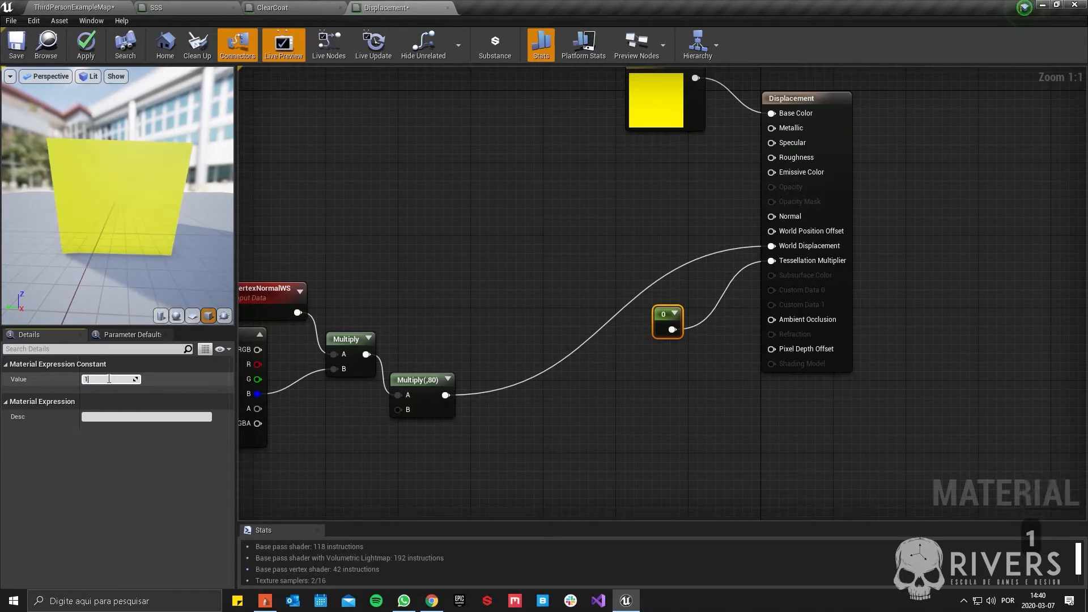
key(Return)
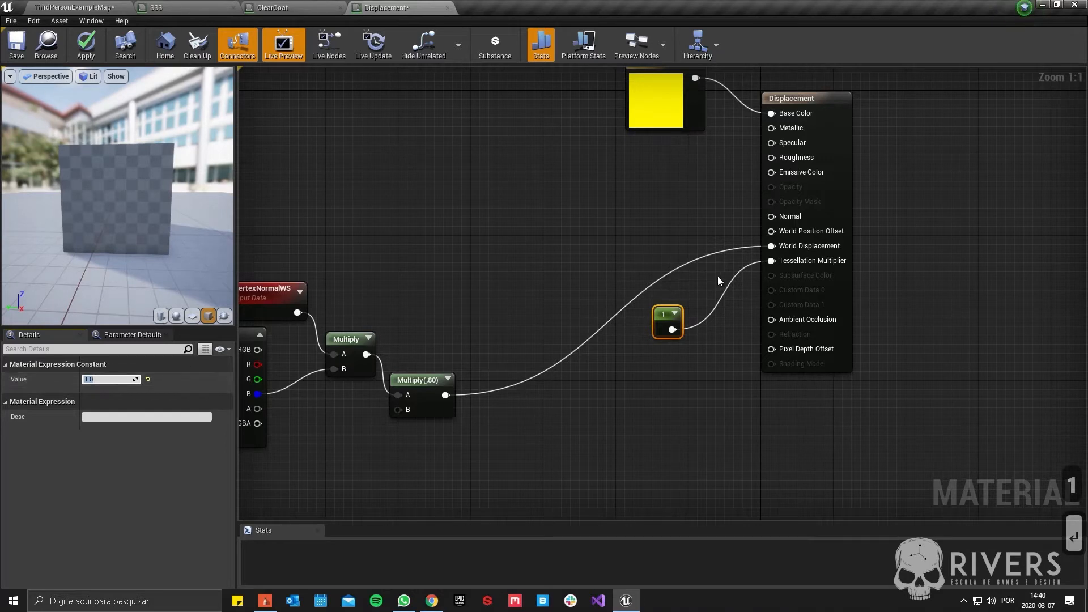
drag(123, 137, 83, 210)
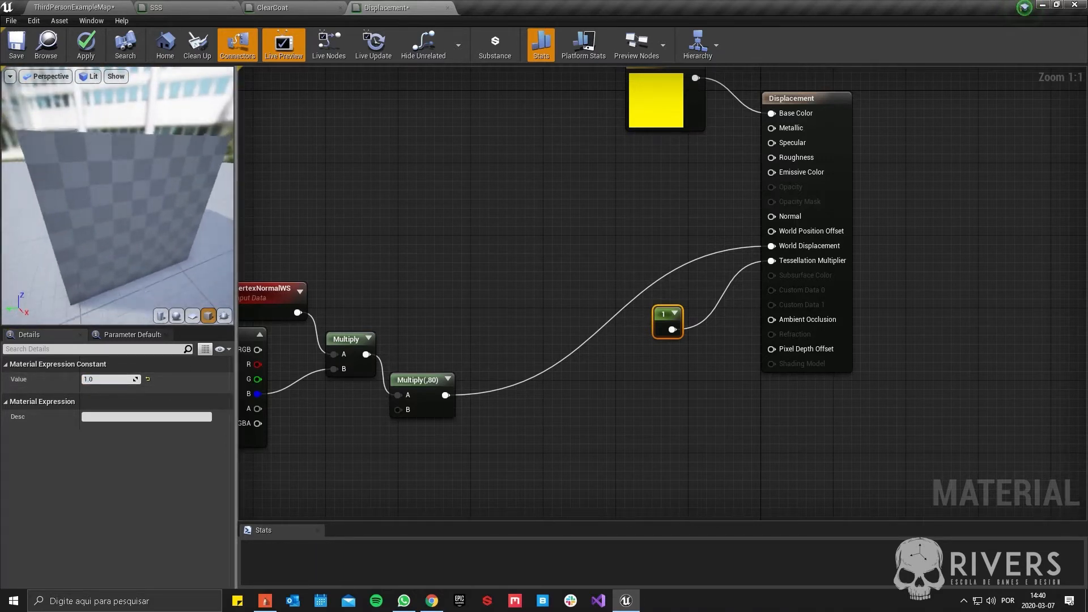
Step: Set the Tessellation Multiplier constant to 2 and inspect the preview cube up close
click(103, 379)
text(2)
key(Return)
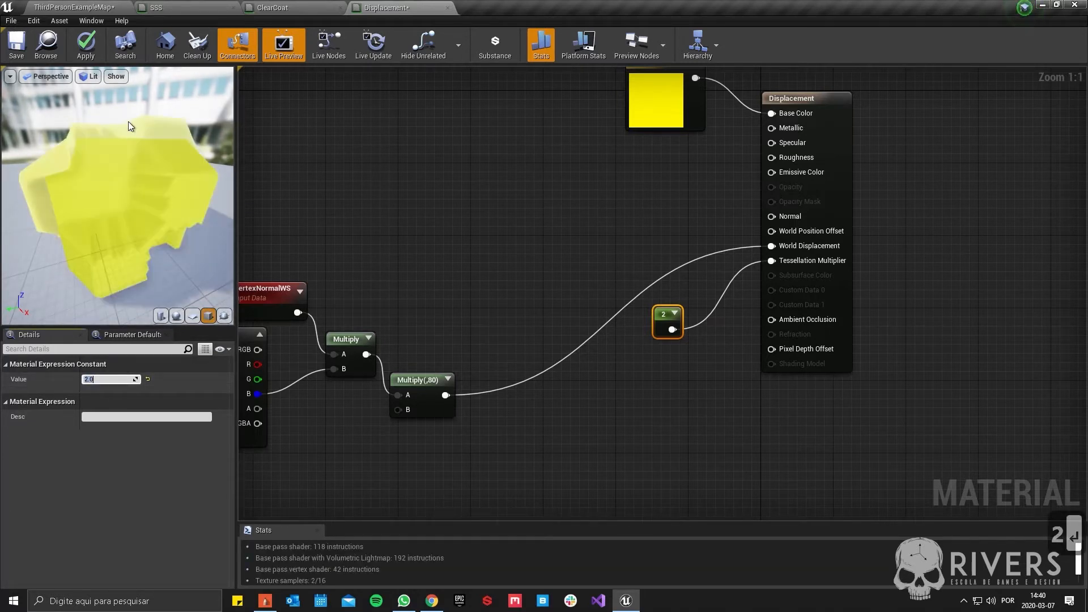
drag(111, 195, 139, 203)
scroll(166, 162, up, 5)
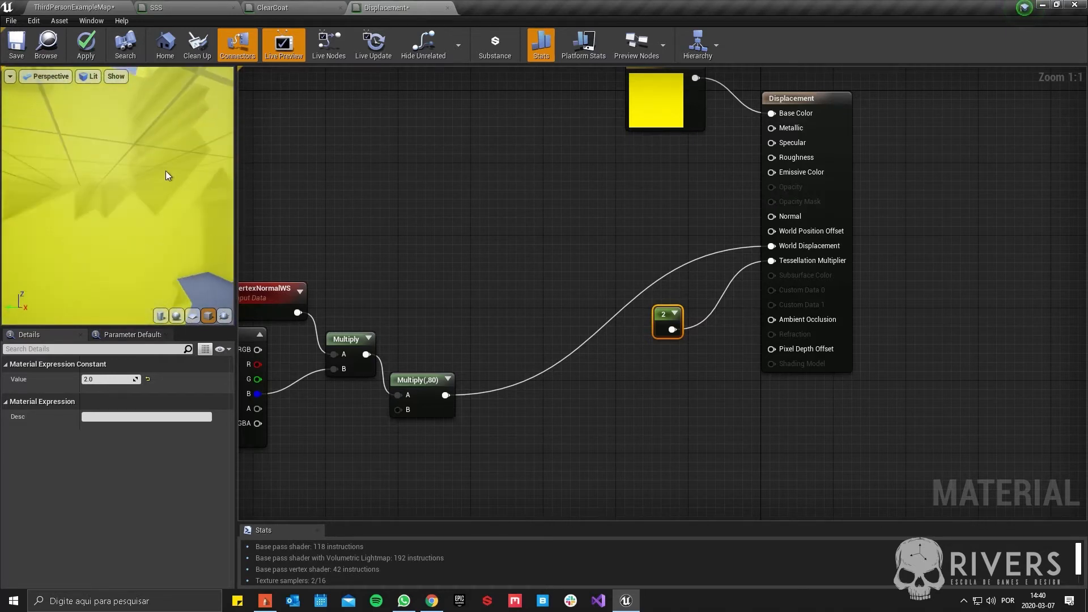
scroll(83, 197, down, 5)
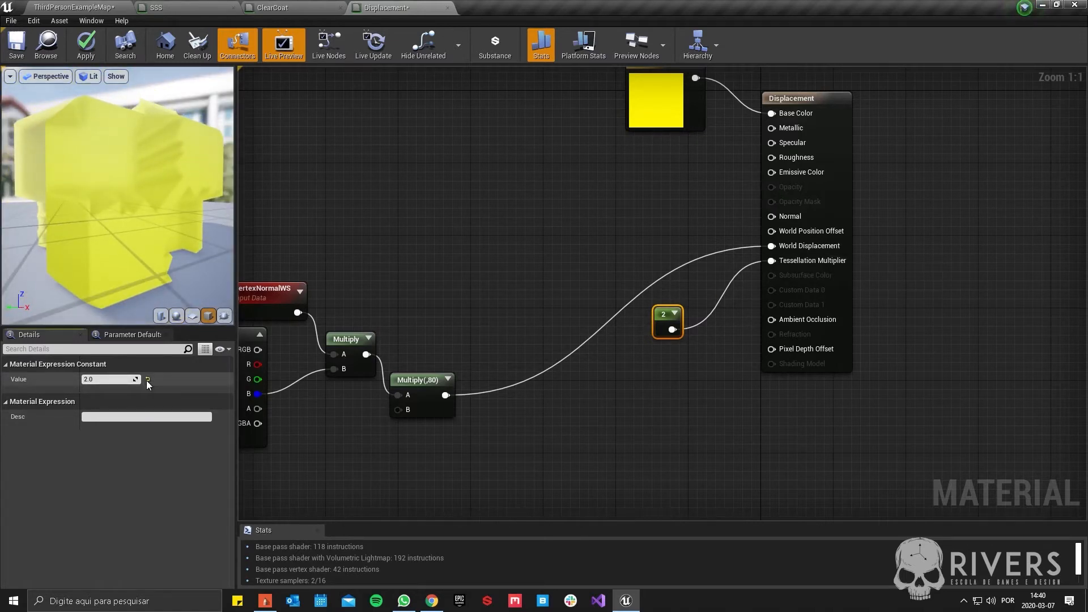
Step: Delete the constant feeding Tessellation Multiplier and apply the material
key(Delete)
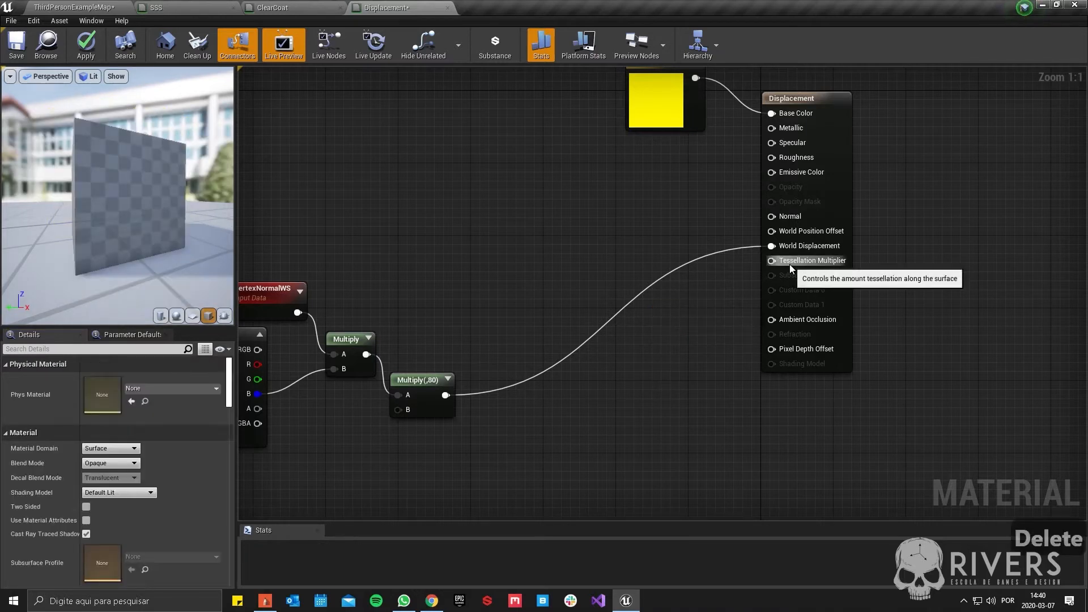
scroll(668, 283, down, 2)
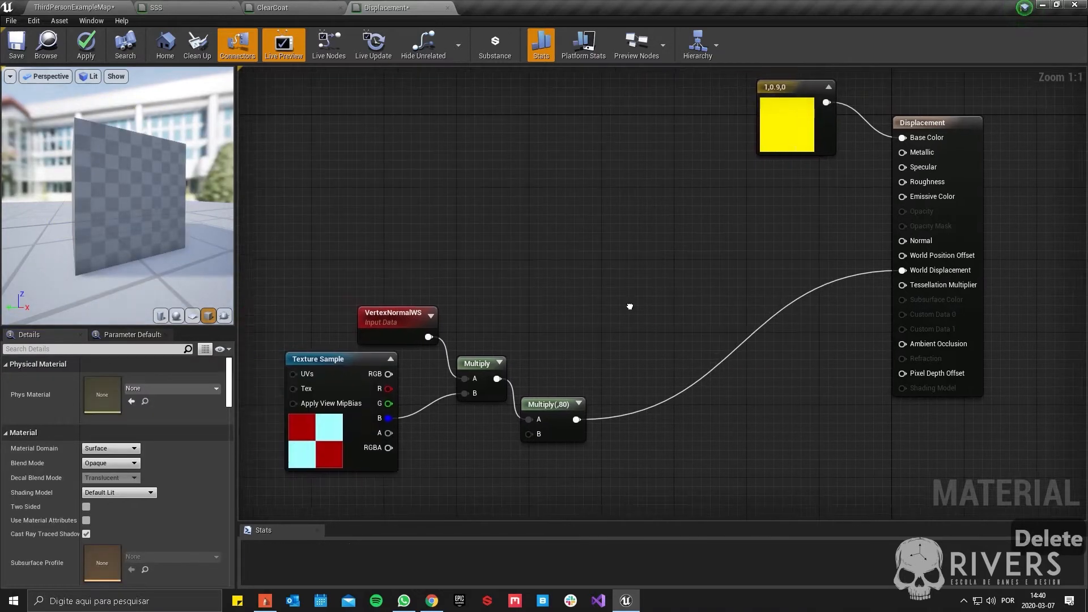
click(86, 51)
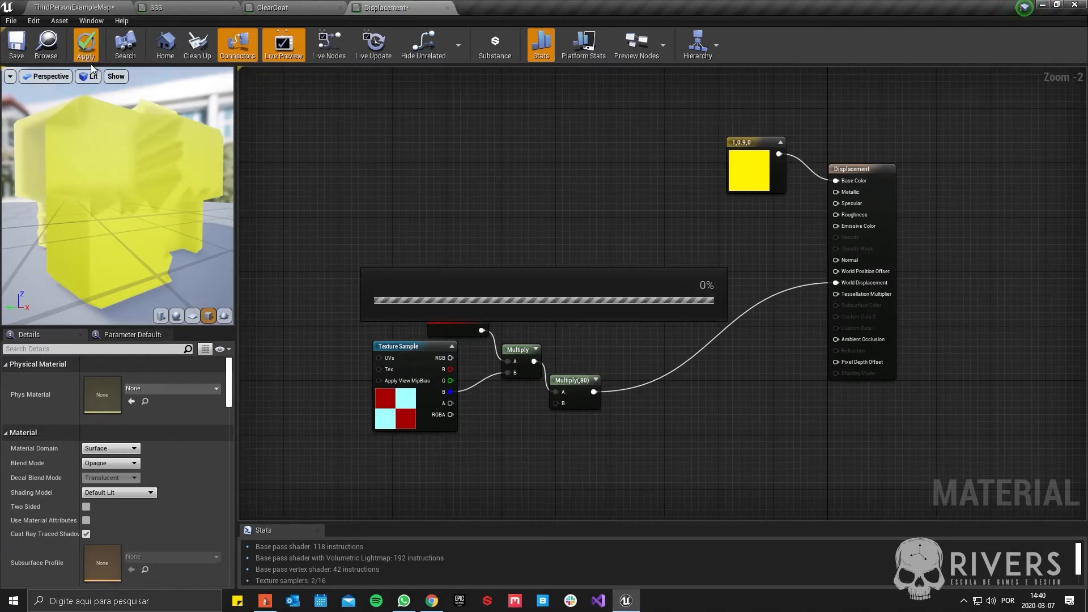
Step: Save the Displacement material and create a new material named Ice in the ThirdPersonBP folder
click(16, 50)
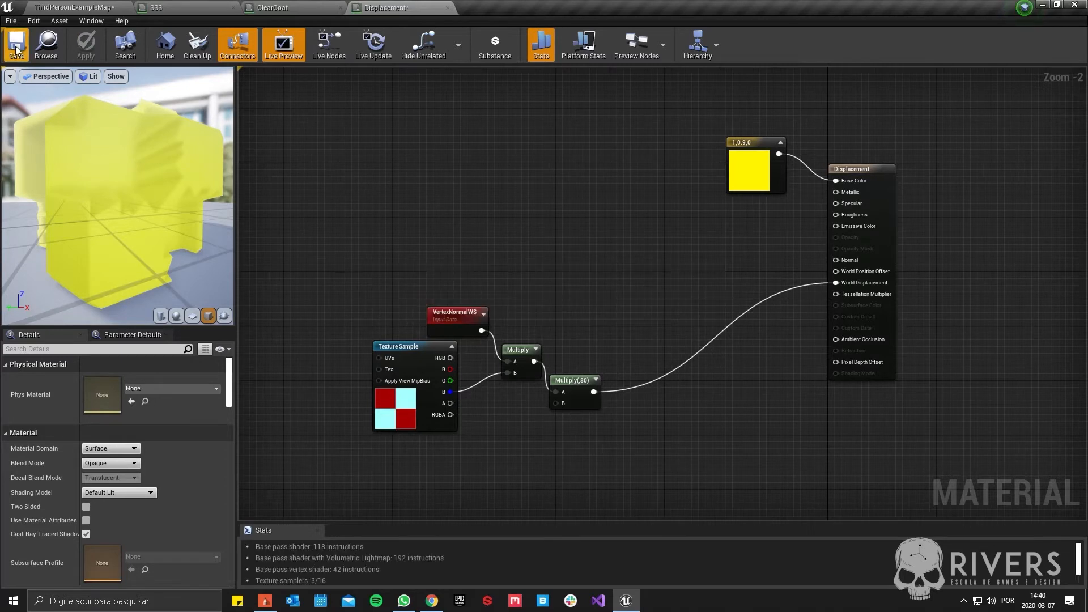
click(73, 7)
click(459, 502)
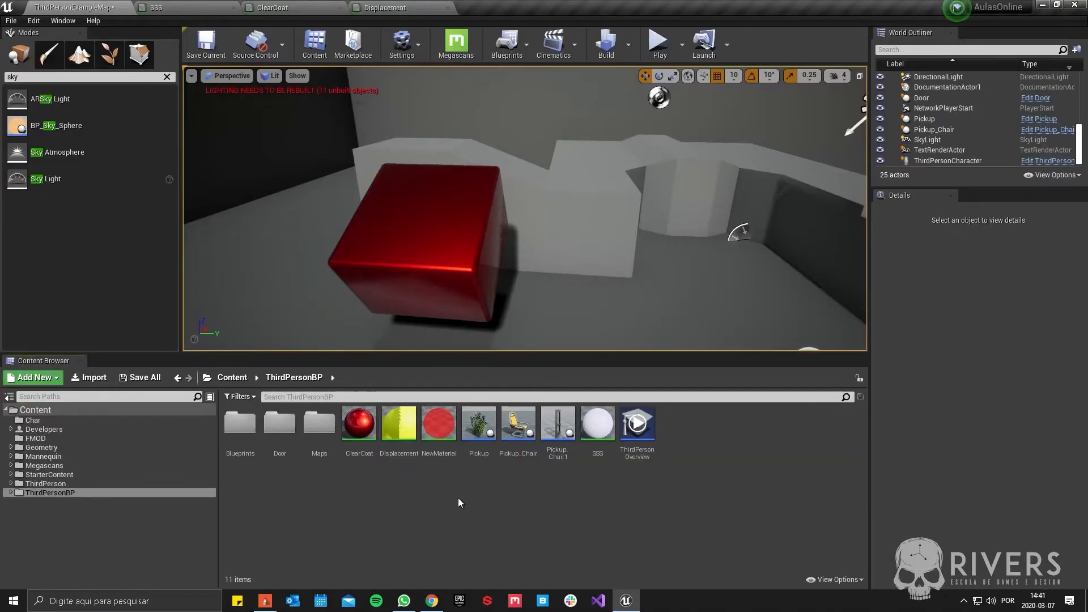
right_click(709, 431)
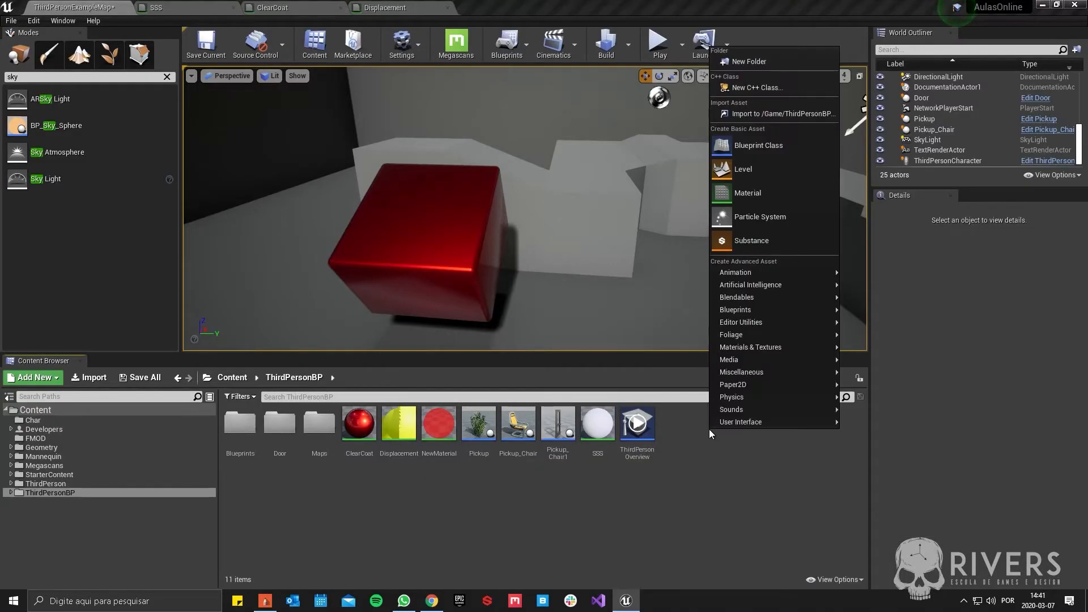
click(798, 192)
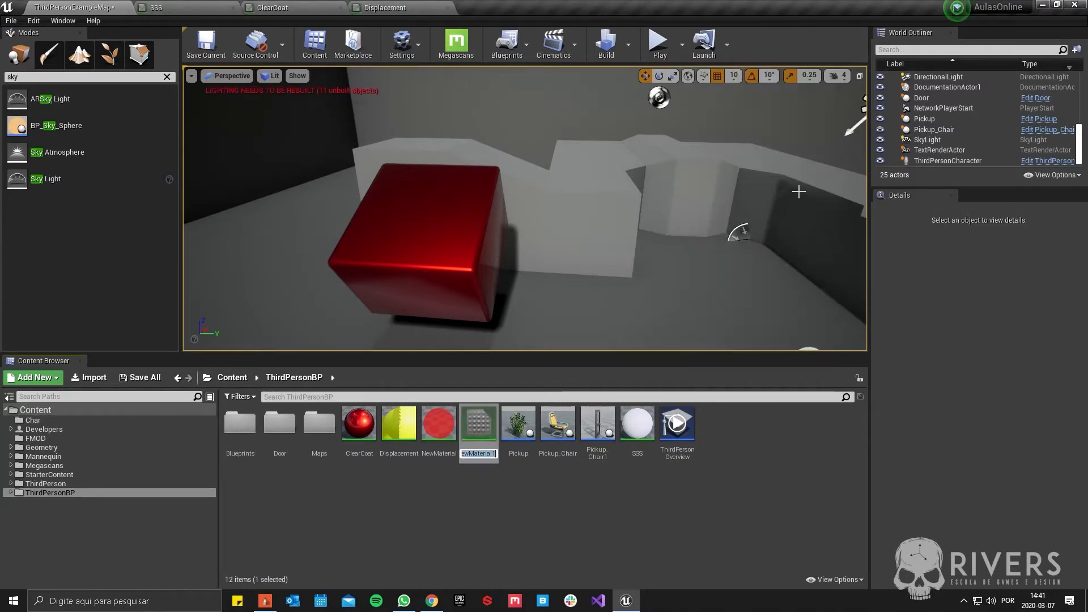
text(Ice)
key(Return)
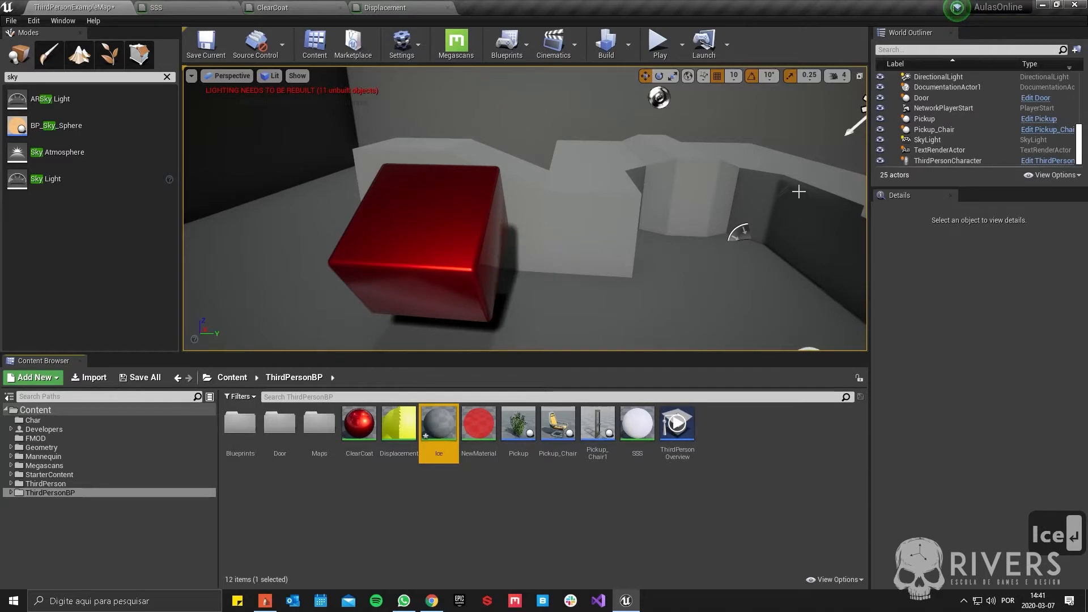
Step: Raise the red ClearCoat cube in the level to a Z location of about 418
key(d)
key(w)
right_drag(500, 257, 450, 229)
key(q)
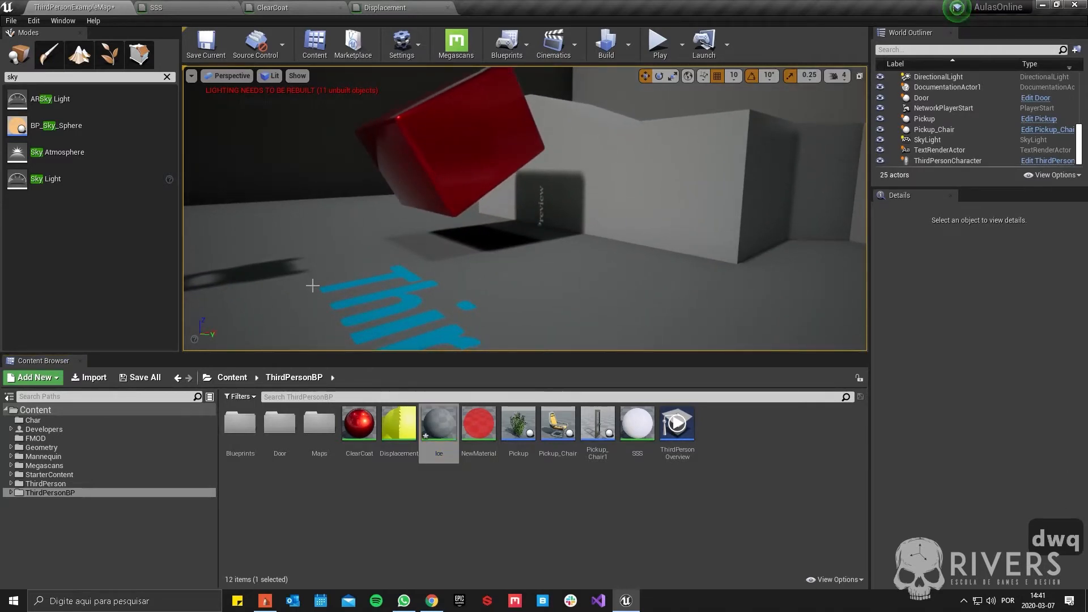
click(448, 177)
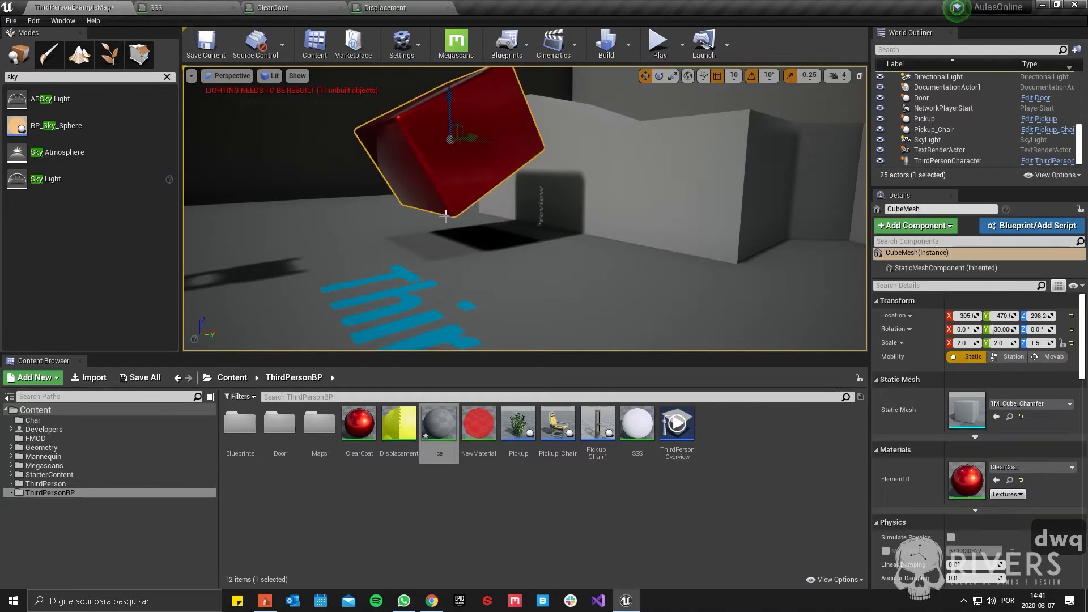
right_drag(445, 216, 469, 184)
key(e)
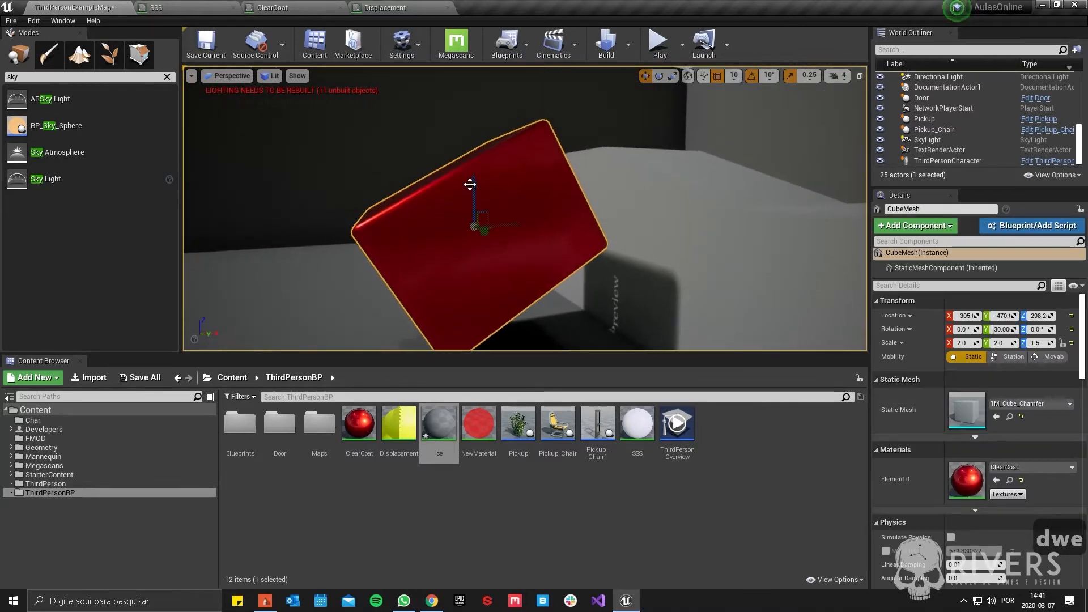
drag(474, 186, 474, 82)
key(s)
key(a)
right_drag(456, 281, 452, 289)
Step: Open the Ice material and set its shading model to Subsurface Profile
click(445, 433)
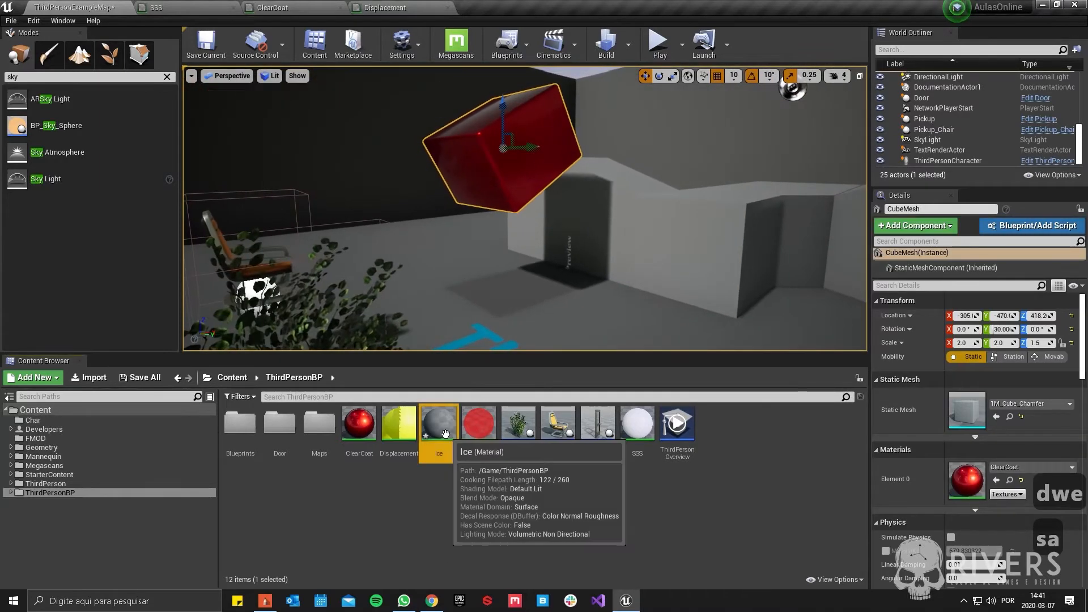
double_click(445, 433)
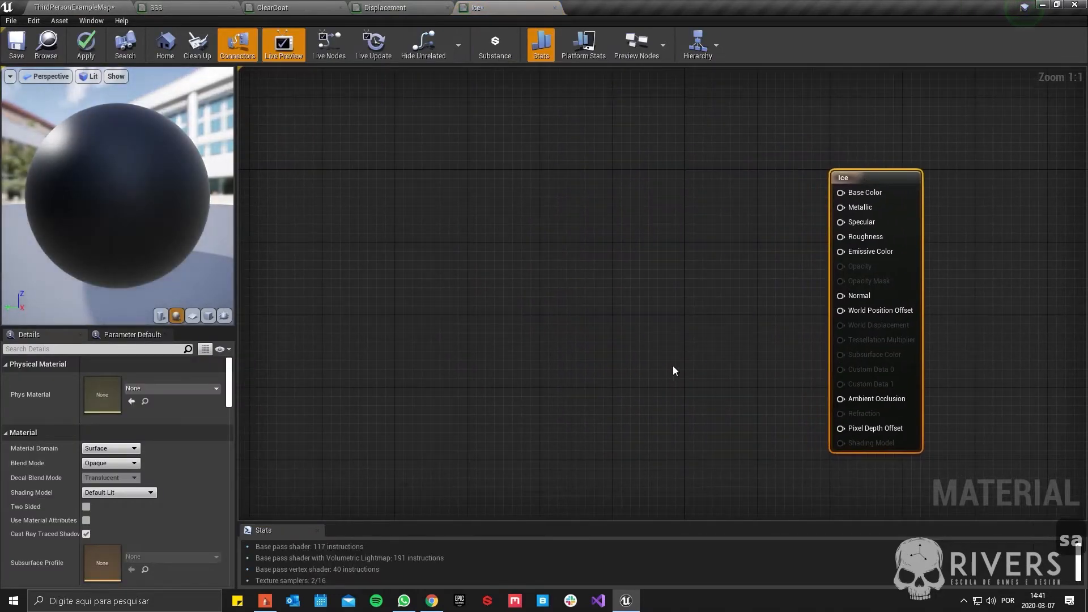
click(135, 492)
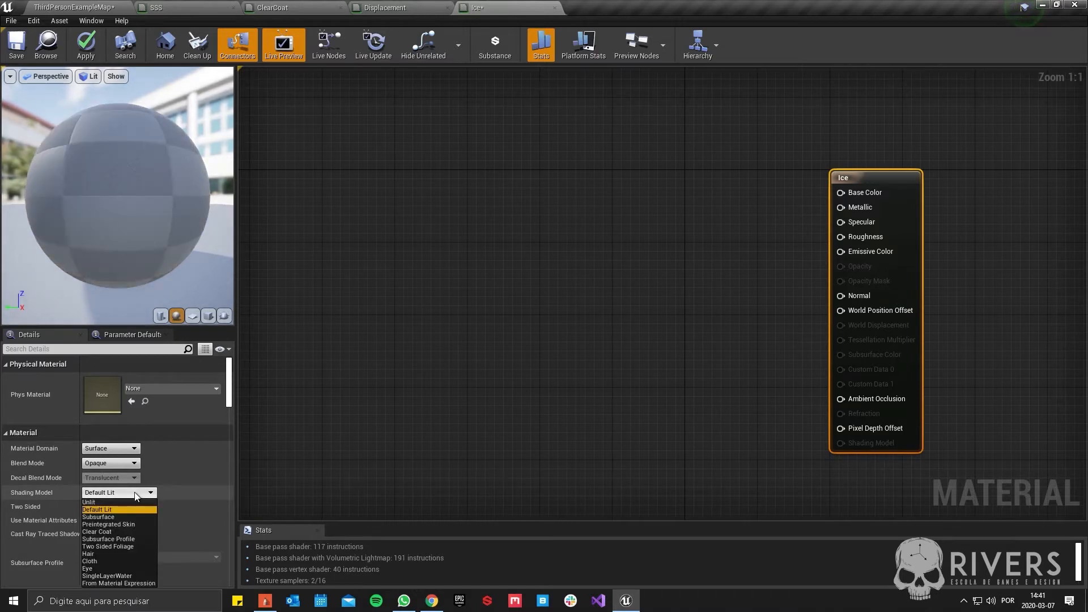
click(140, 540)
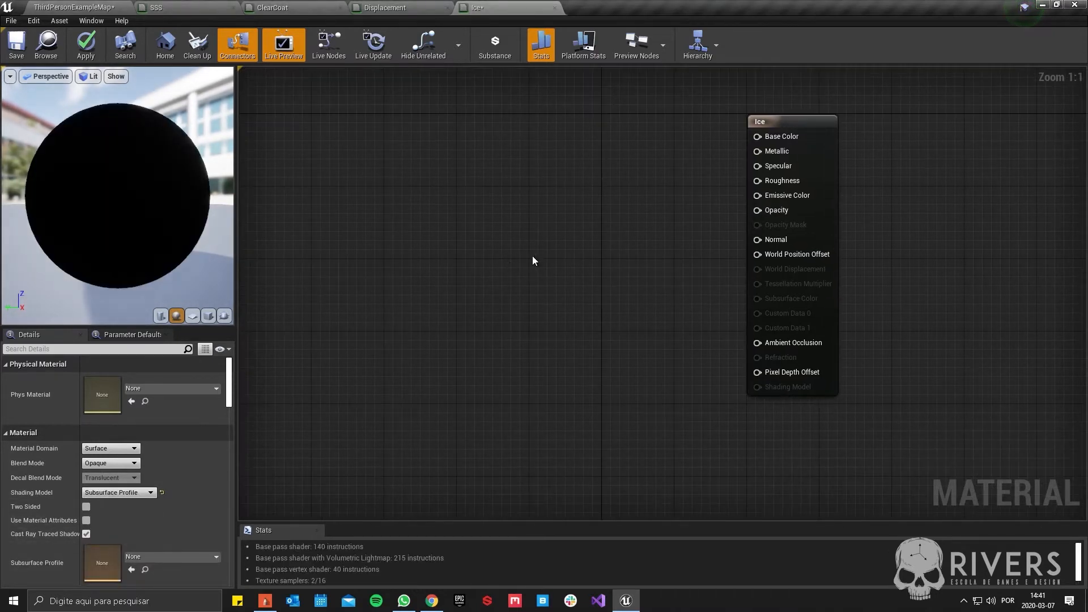
Step: Add a Constant3Vector node with blue (0.0896, 0.28, 0.635) and connect it to Base Color
key(3)
click(617, 135)
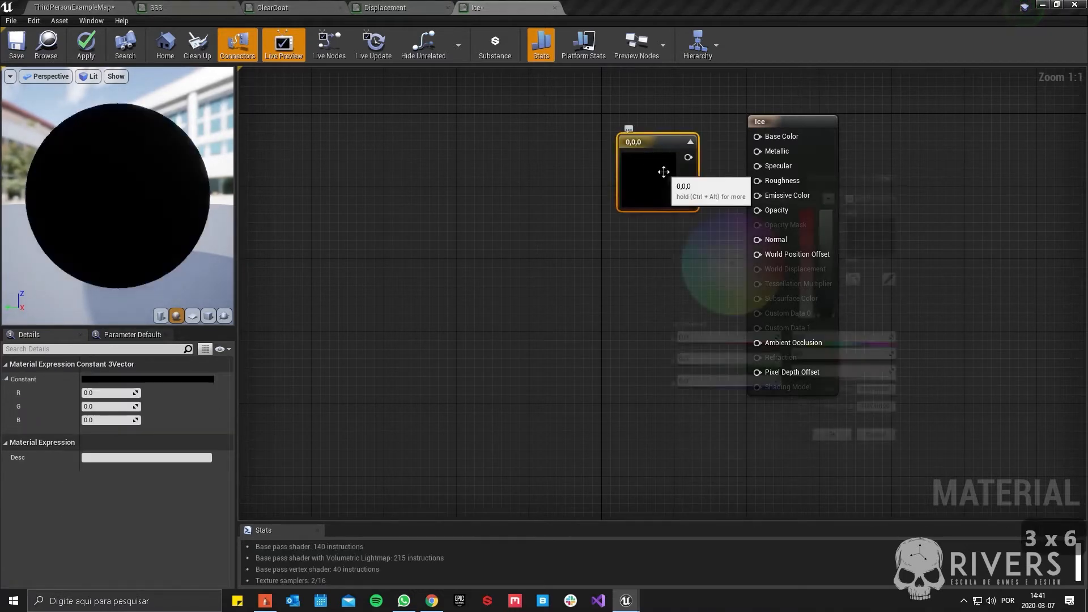
double_click(661, 175)
click(699, 237)
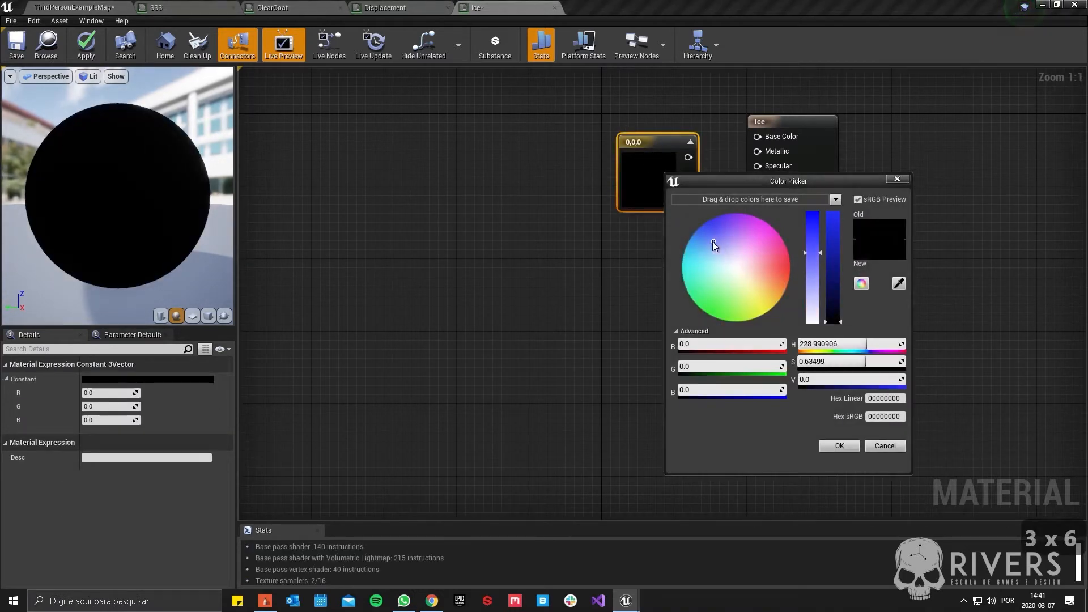
click(834, 253)
click(839, 446)
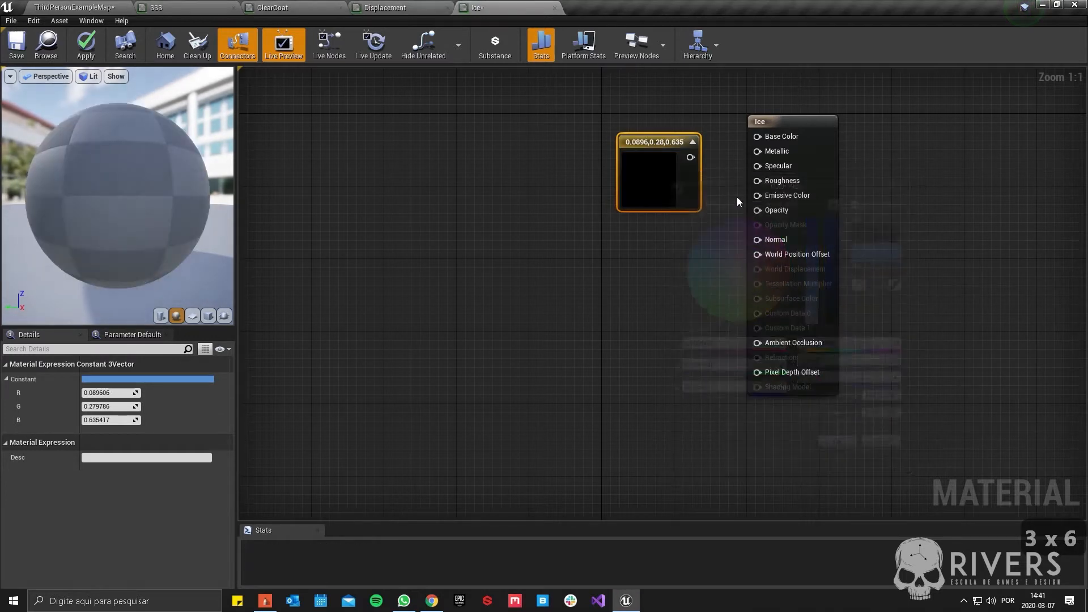
drag(690, 157, 759, 137)
drag(656, 178, 633, 156)
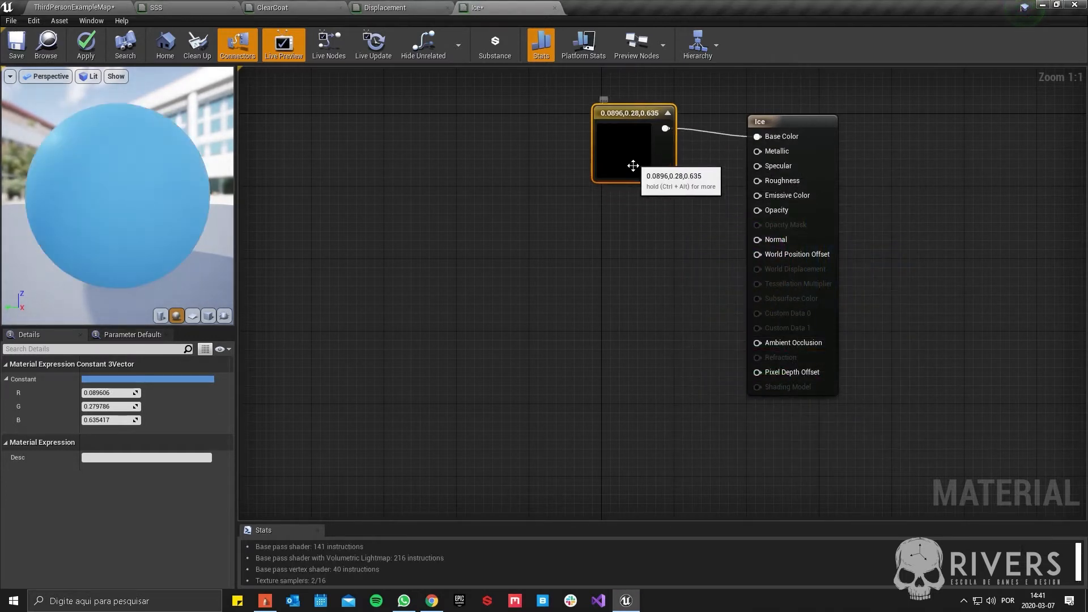
Step: Change the Ice material's shading model to Subsurface
click(593, 285)
click(120, 493)
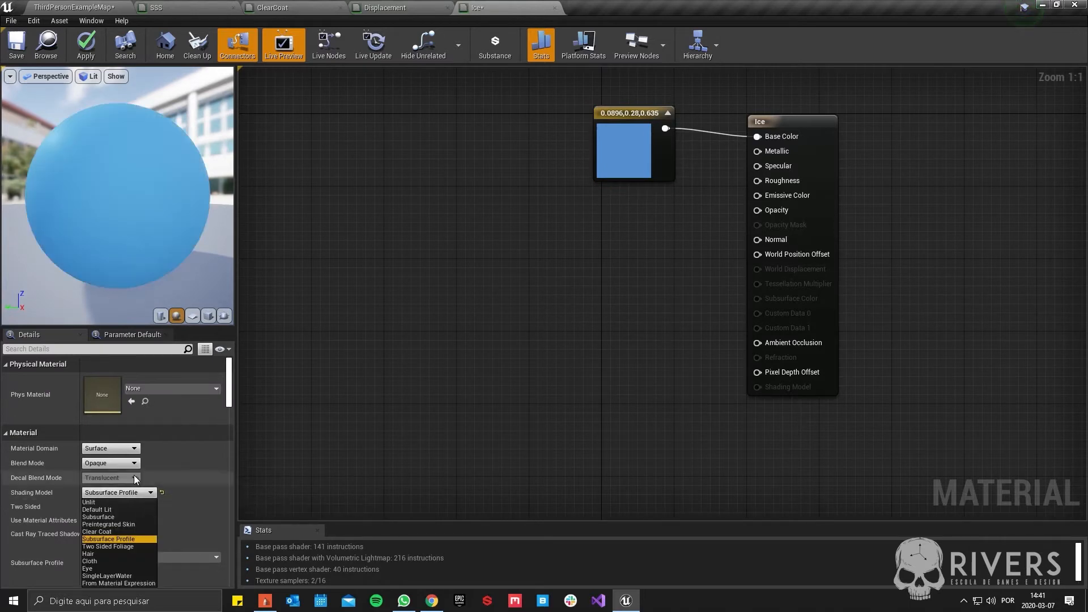
click(131, 517)
Step: Move the blue color node farther from the Ice node and connect a new 0.8 constant to Metallic
right_drag(617, 242, 593, 278)
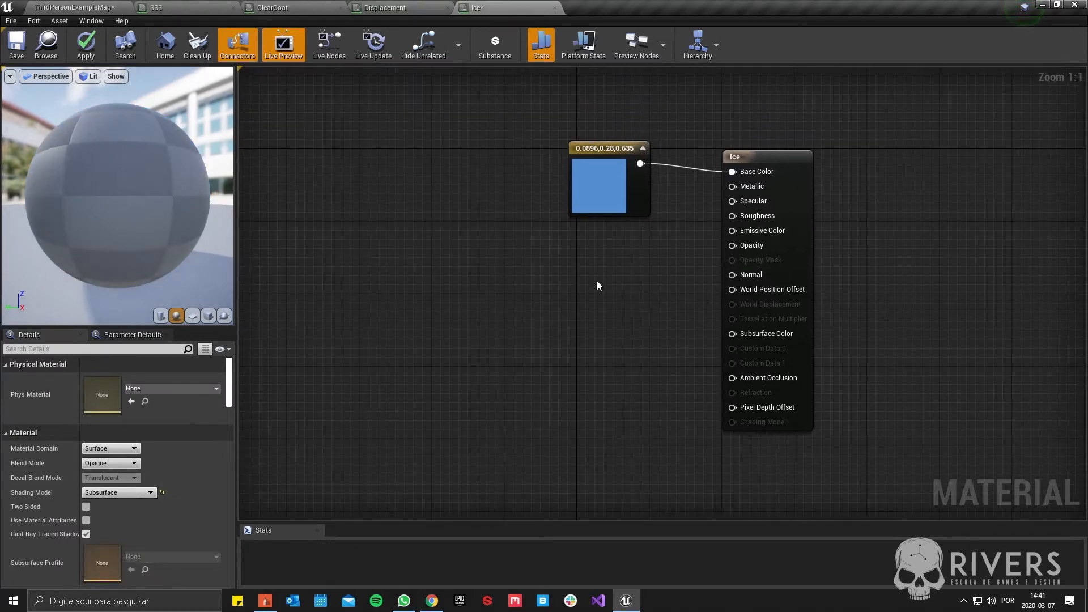
drag(615, 185, 588, 139)
click(558, 202)
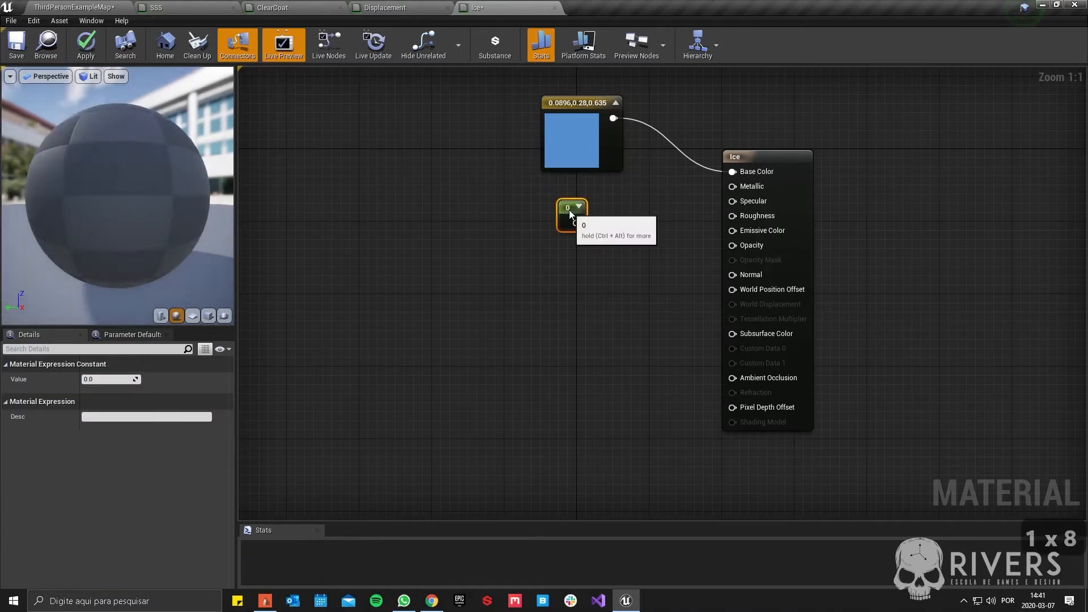
click(121, 378)
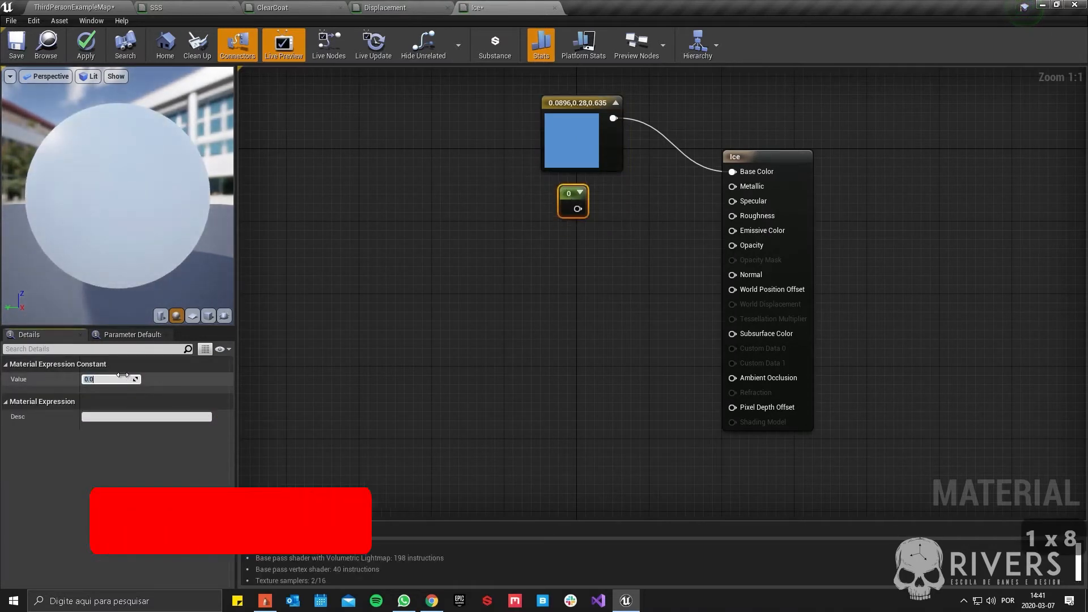
text(.8)
key(Return)
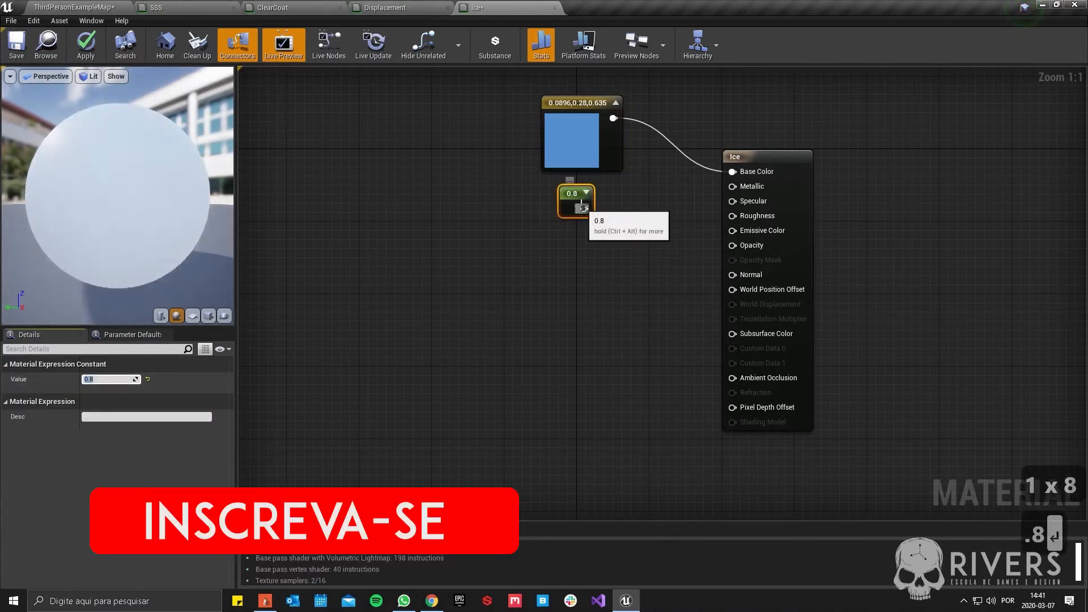
drag(583, 209, 740, 190)
drag(569, 212, 559, 193)
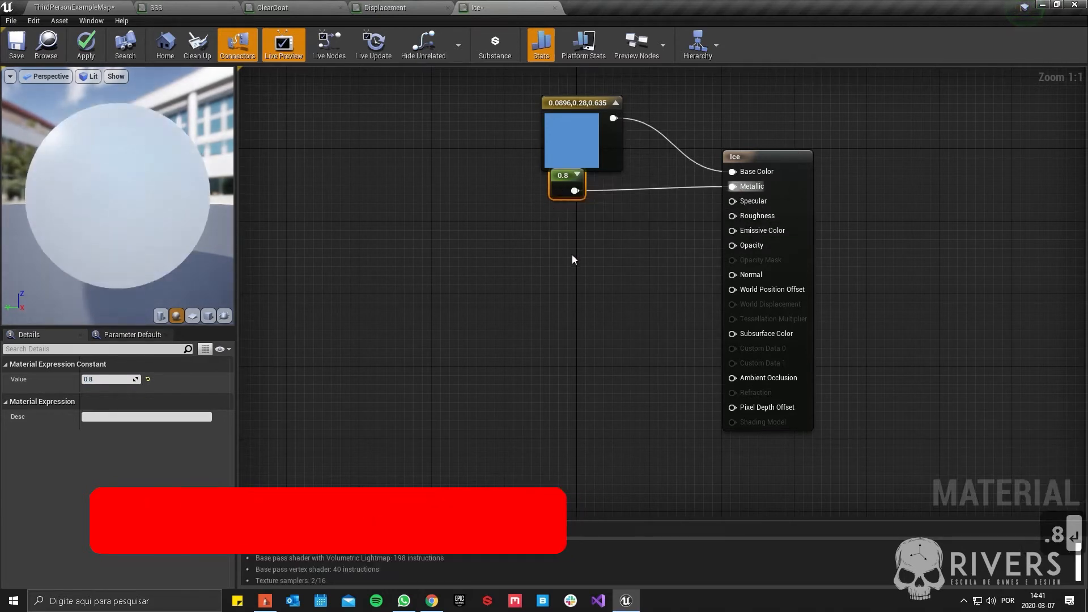
Step: Connect a new constant of 0 to Roughness and another constant of 0.2 to Opacity
click(555, 231)
drag(575, 253, 579, 222)
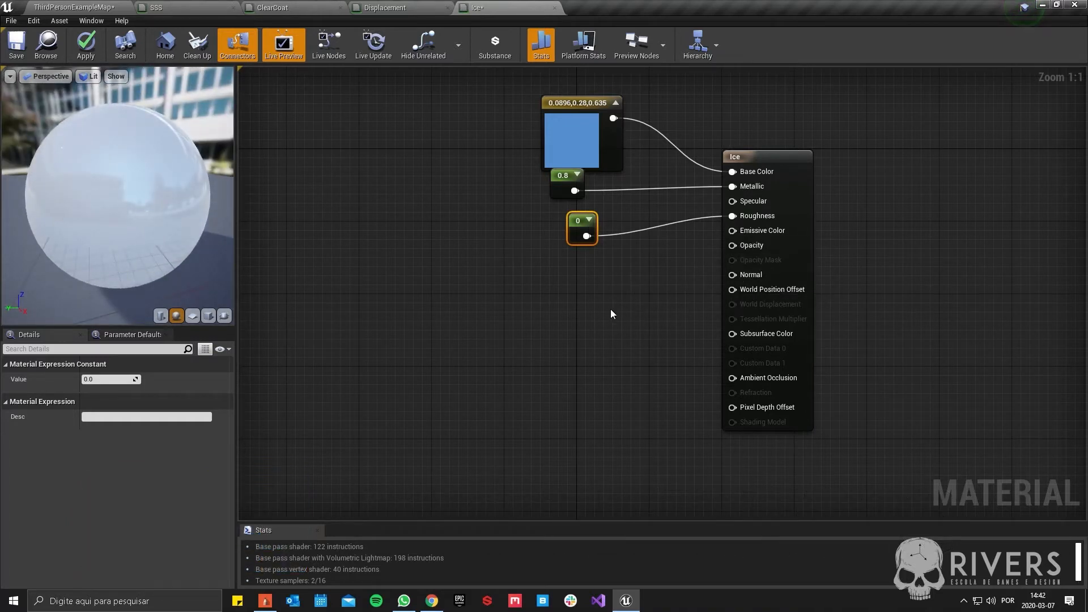
right_drag(599, 309, 609, 270)
key(ctrl+w)
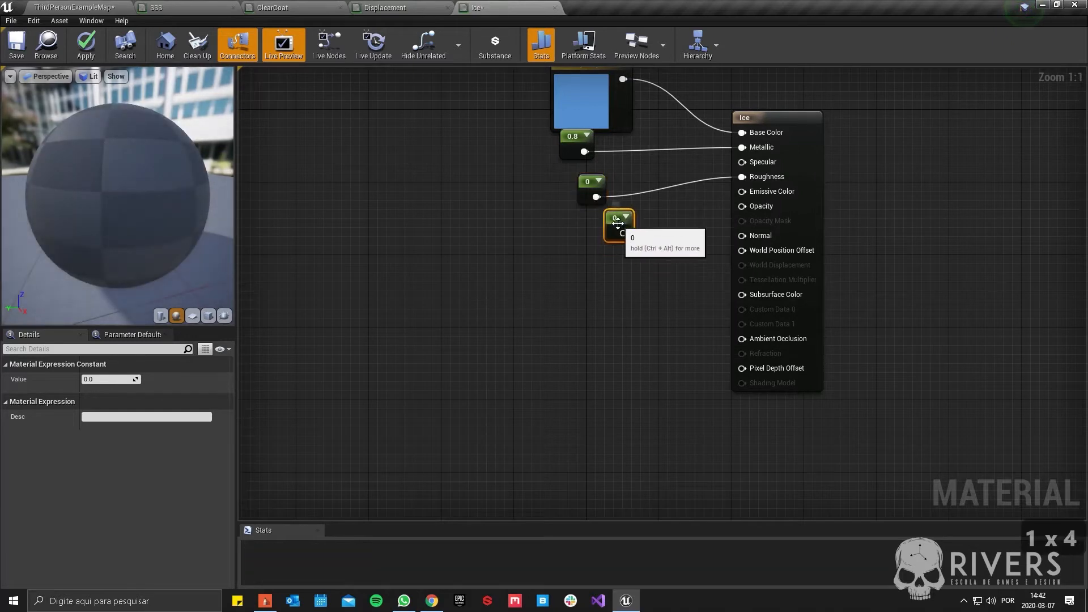
drag(630, 235, 742, 206)
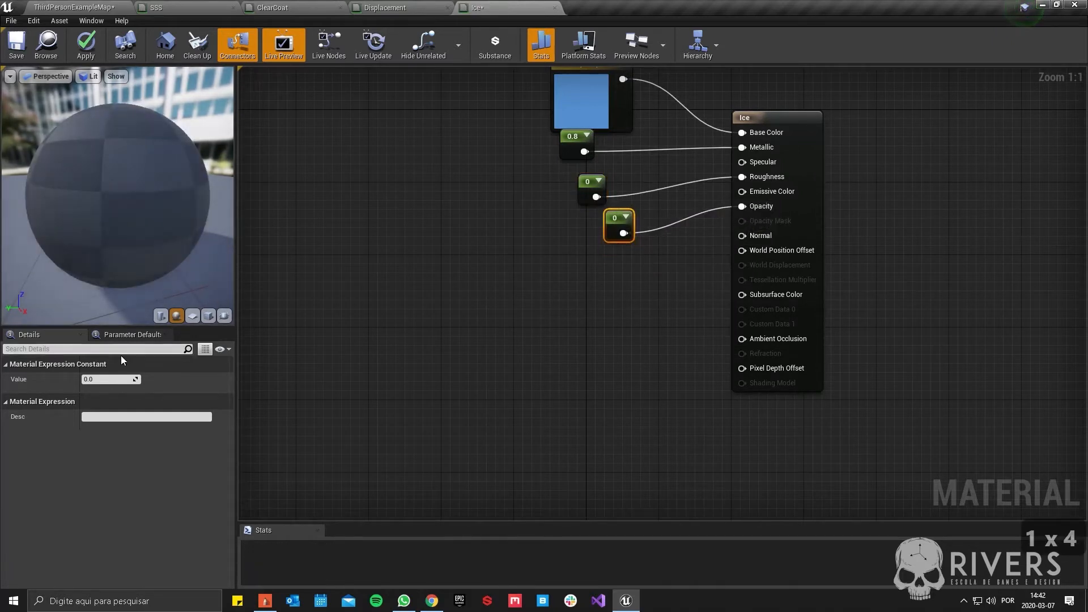
click(104, 378)
text(.2)
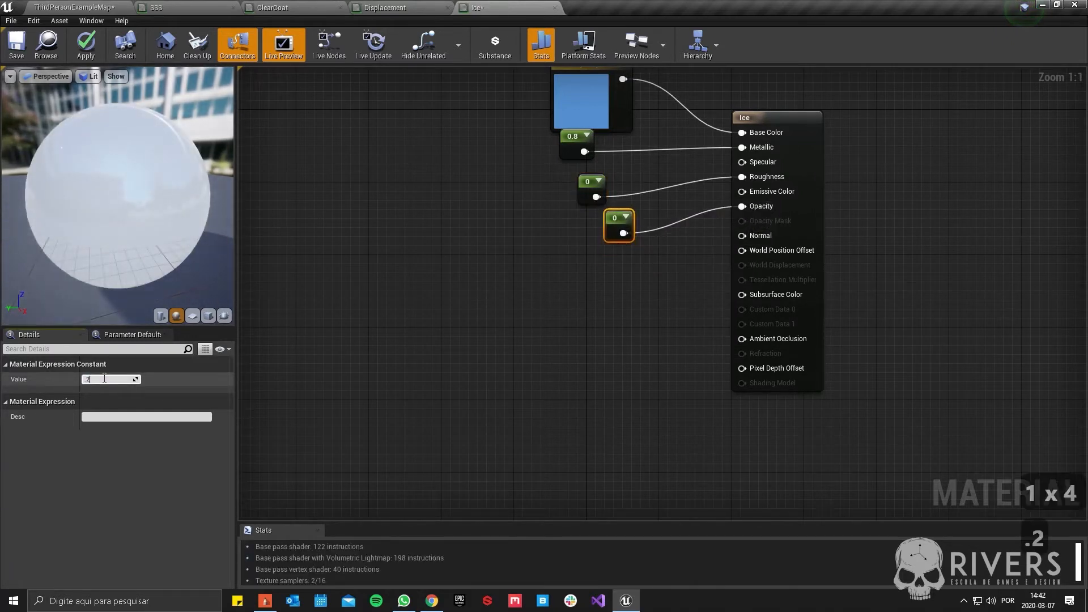
key(Return)
click(705, 308)
Step: Connect a new Constant3Vector with green (0.107, 0.807, 0.168) to Subsurface Color and check the preview sphere
right_drag(590, 325, 596, 257)
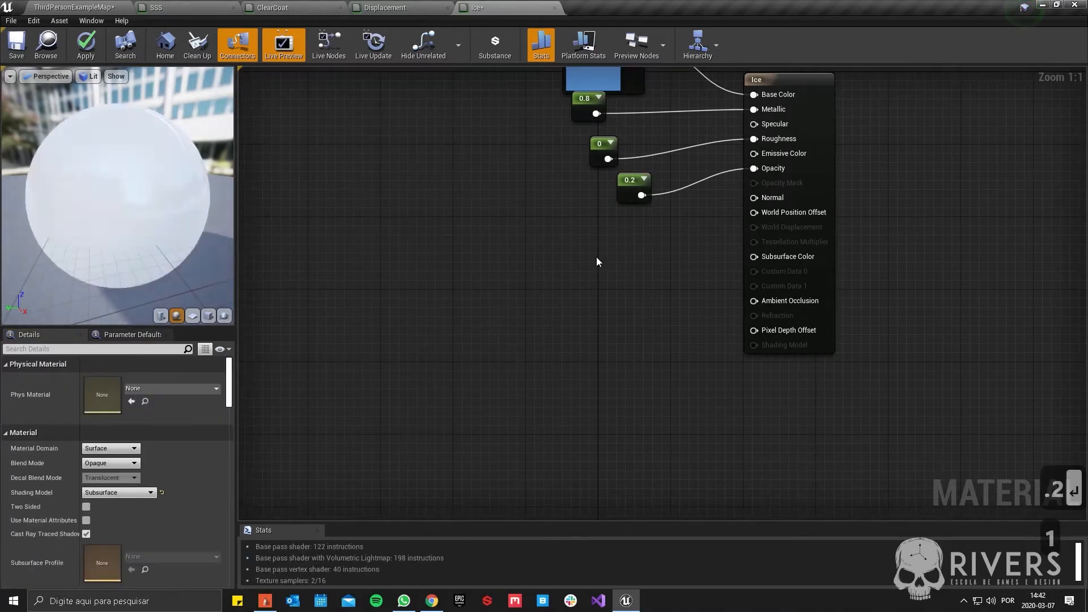
click(601, 270)
drag(671, 292, 754, 256)
double_click(615, 339)
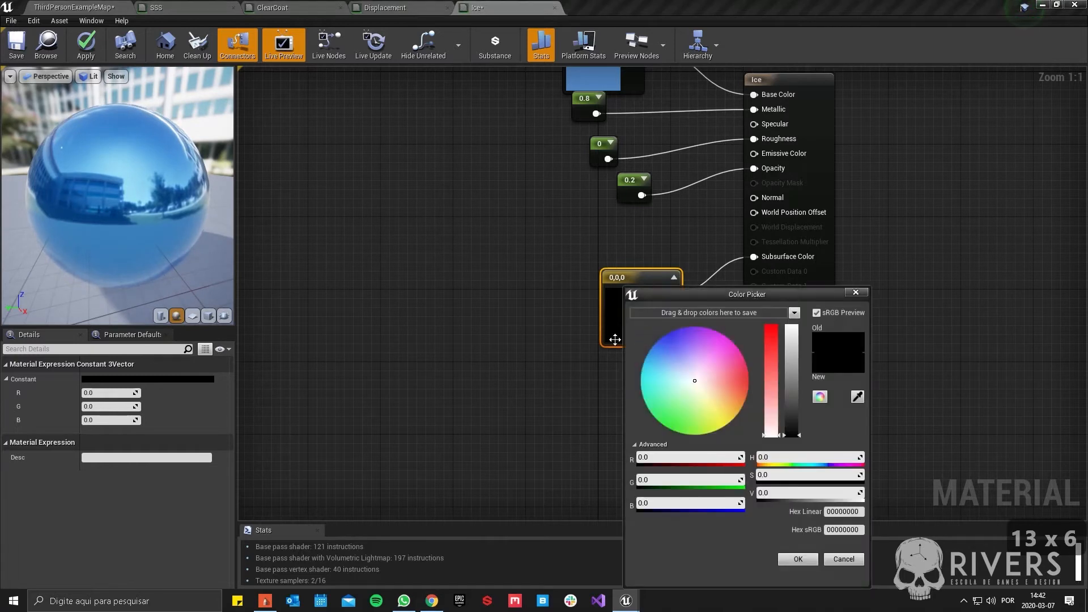
click(666, 420)
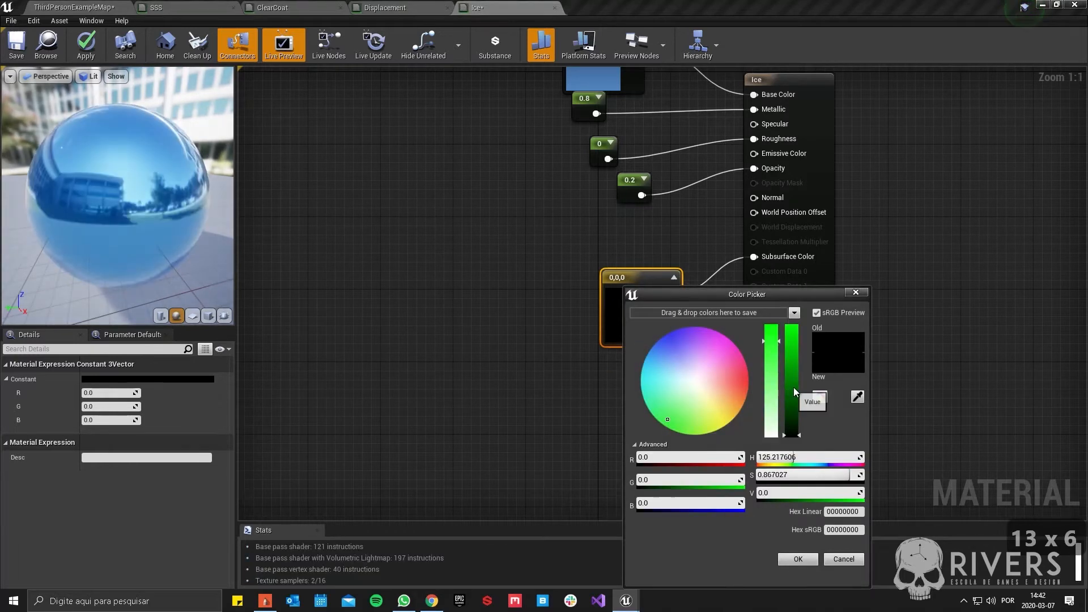
drag(793, 386, 797, 342)
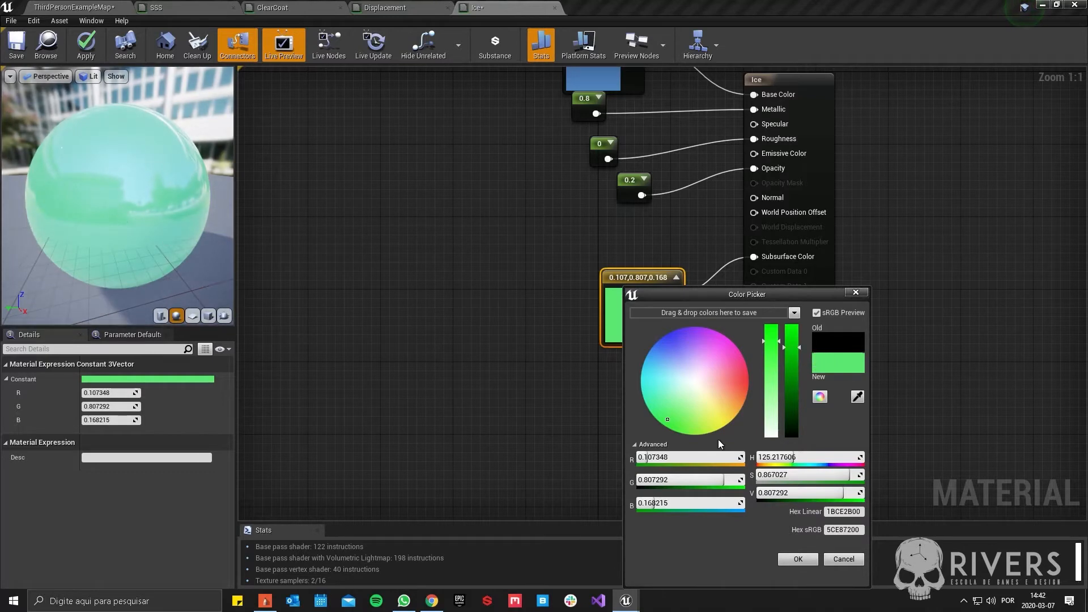
click(800, 561)
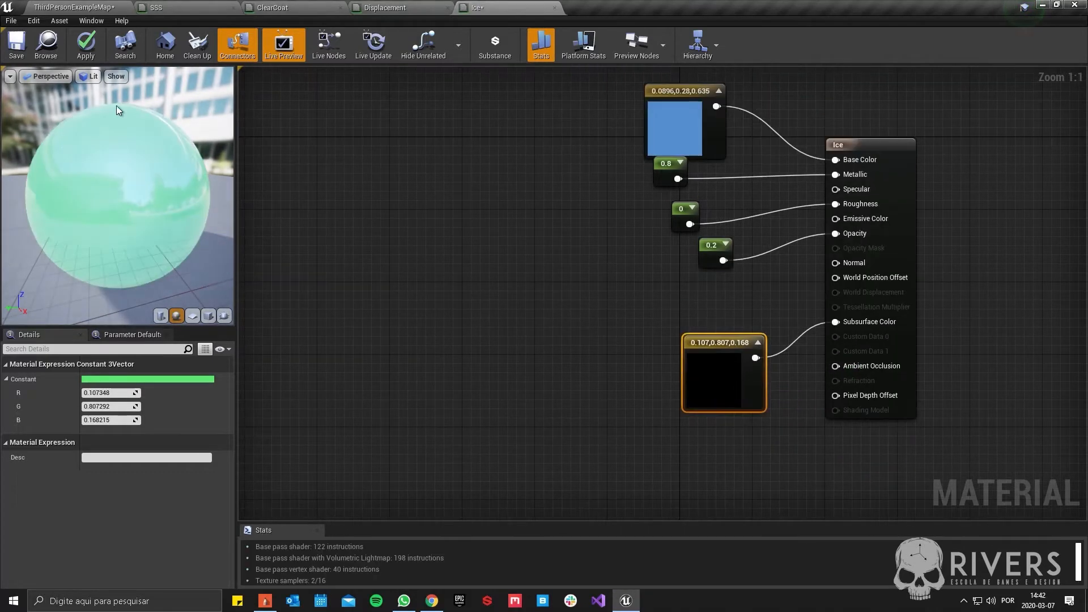
drag(115, 140, 163, 142)
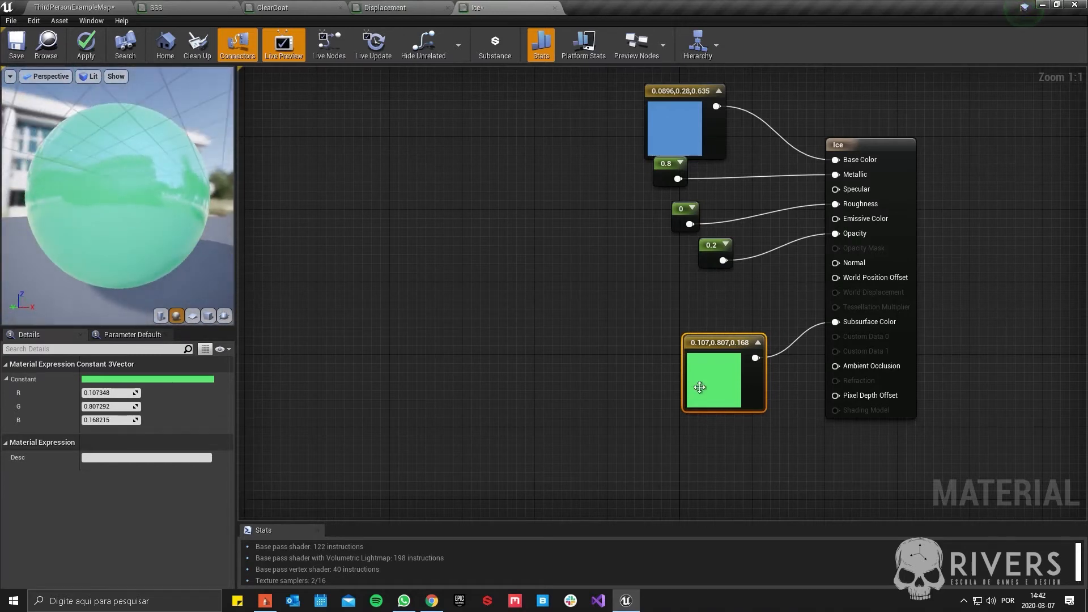
Step: Move the green color and Opacity constant nodes farther from the Ice node and set the Opacity constant to 0.4
drag(699, 387, 598, 443)
drag(717, 255, 608, 273)
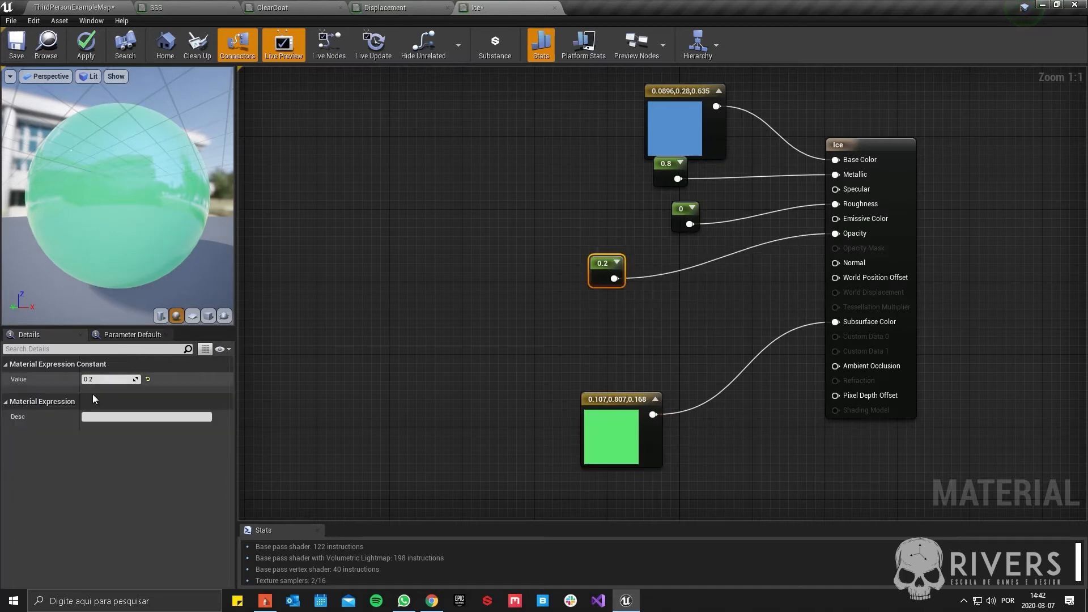
key(BackSpace)
text(4)
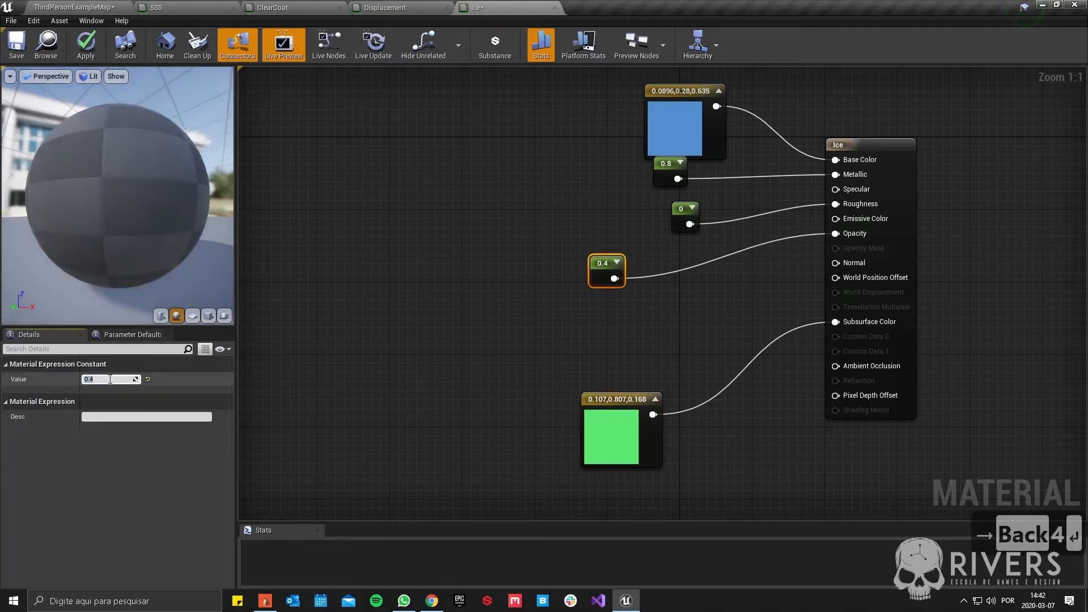
key(Return)
Step: Rearrange the Roughness, Metallic and Base Color input nodes farther from the Ice node, and reposition the green Subsurface Color node
drag(688, 217, 606, 226)
drag(668, 183, 609, 177)
drag(667, 144, 595, 126)
right_drag(603, 265, 611, 207)
drag(610, 369, 637, 405)
click(385, 398)
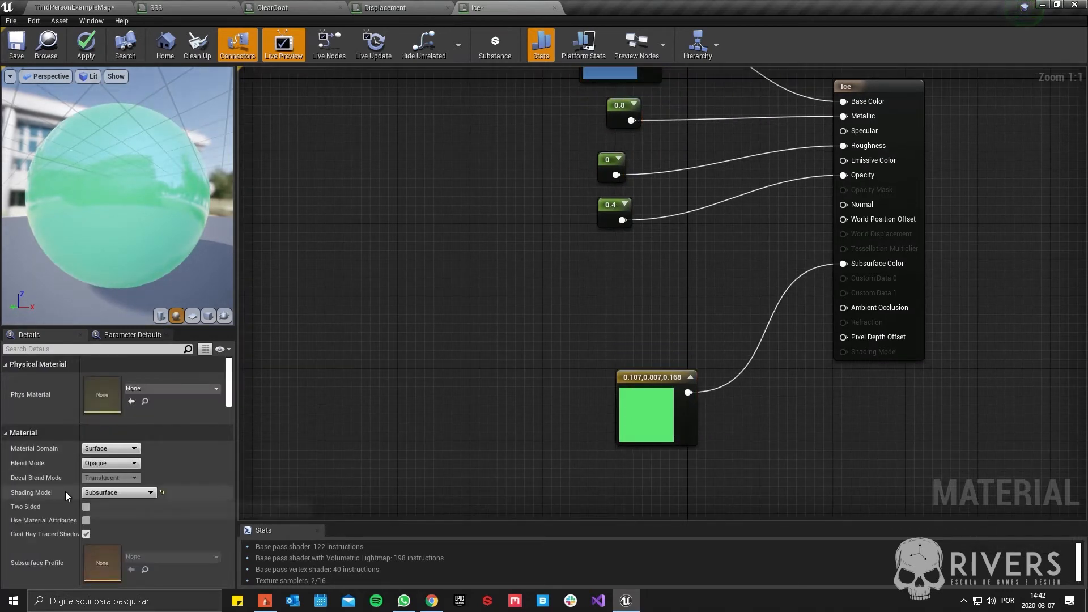
Step: Set the Ice material's D3D11 Tessellation Mode to Flat Tessellation, with Crack Free Displacement enabled
scroll(142, 480, down, 10)
scroll(142, 480, down, 10)
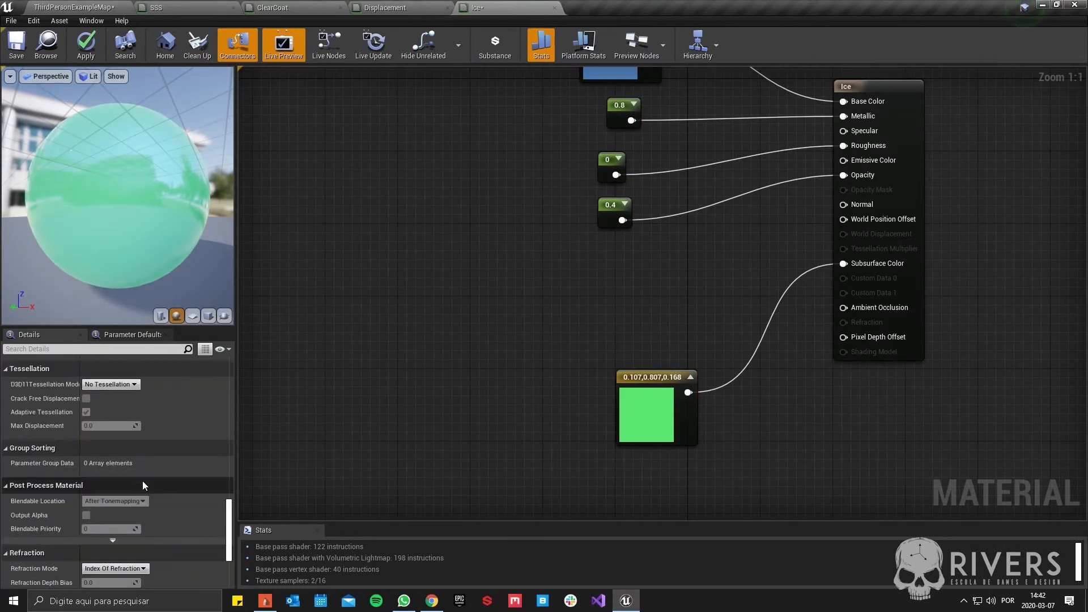
click(127, 384)
click(127, 399)
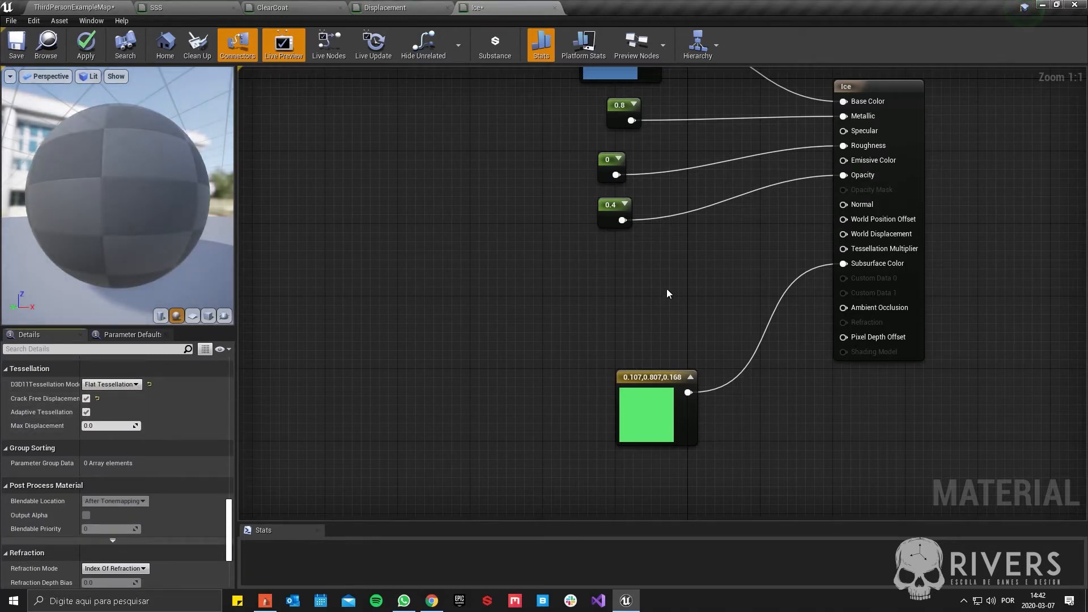
Step: Shift the green Subsurface Color node slightly down and add a VertexNormalWS node in the empty area beside the input nodes
right_drag(667, 288, 670, 328)
click(672, 470)
drag(671, 470, 690, 480)
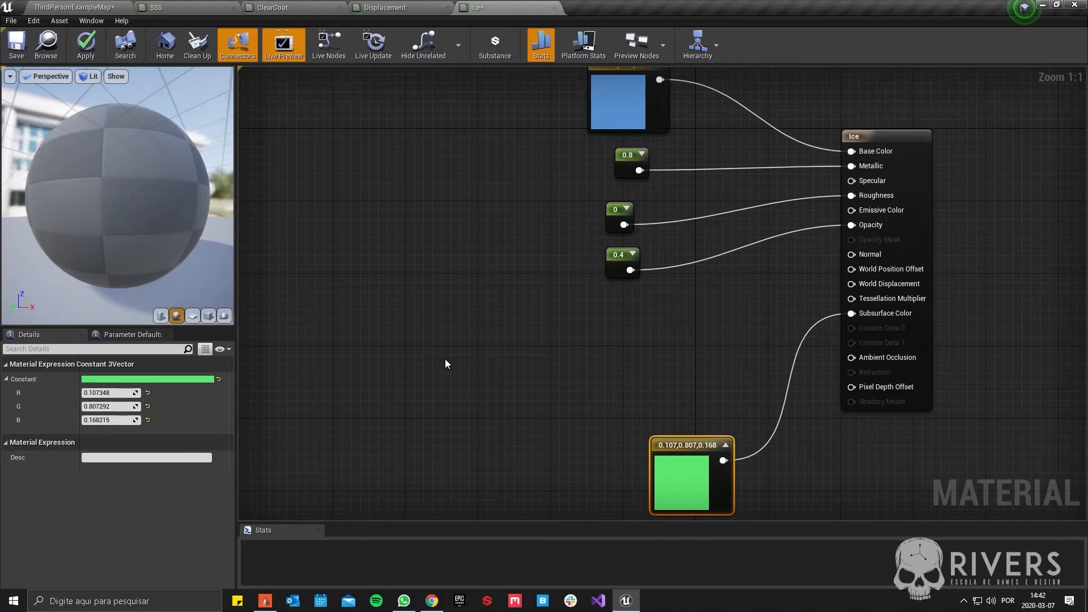
right_click(426, 335)
text(ver)
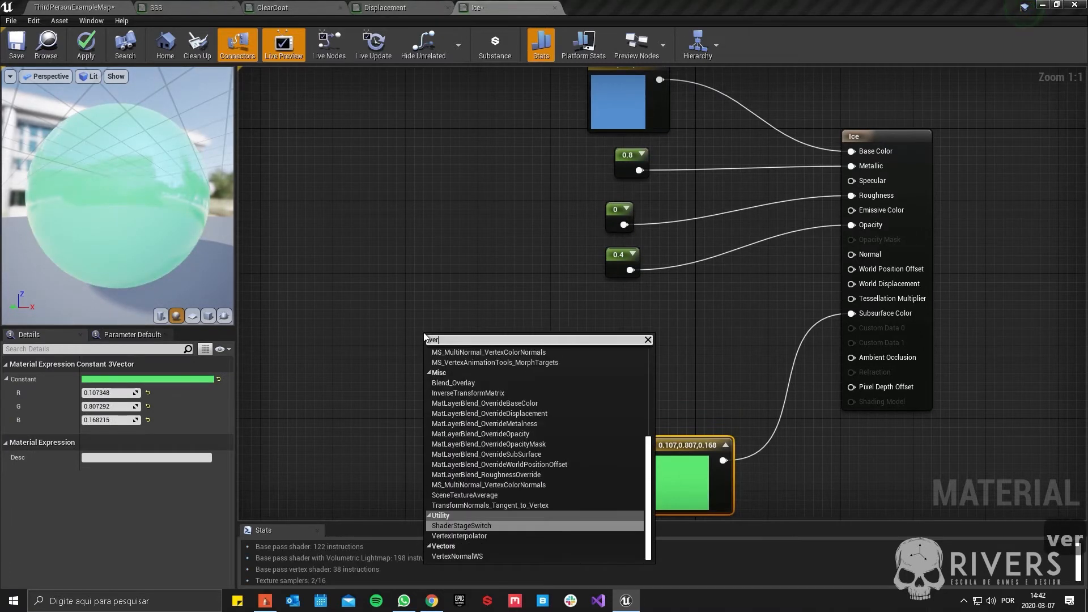
text(tex)
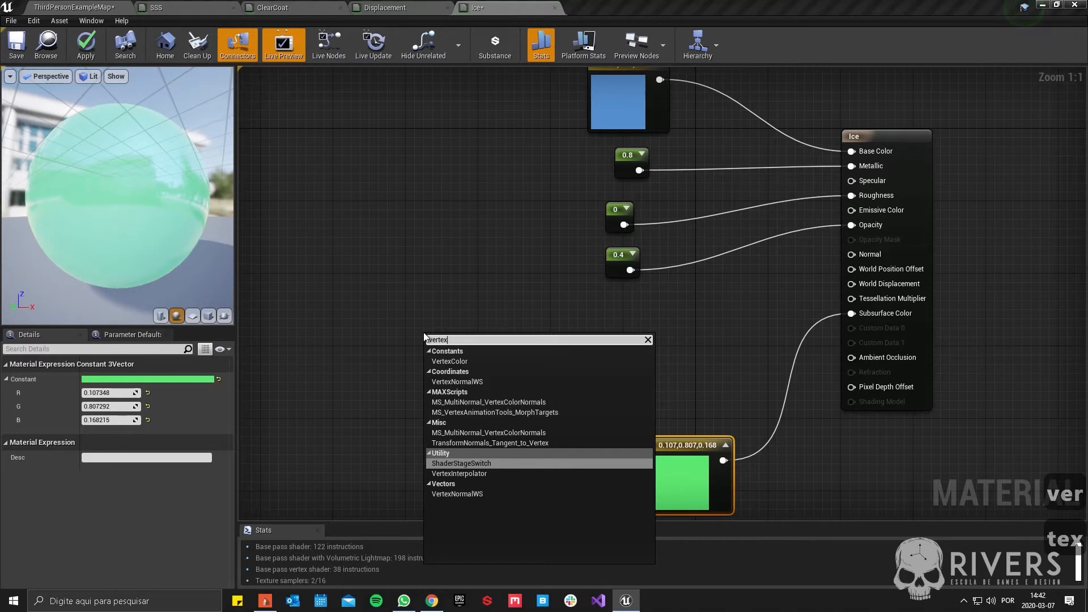
click(491, 384)
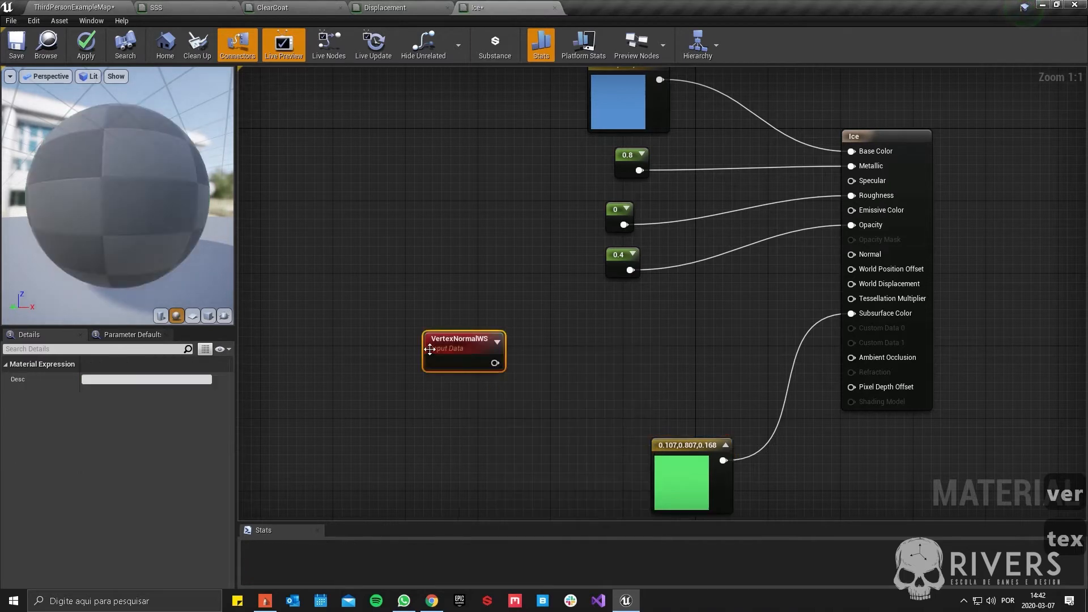
drag(474, 369, 464, 321)
Step: Add a Texture Sample node below the VertexNormalWS node
right_drag(429, 372, 474, 337)
key(t)
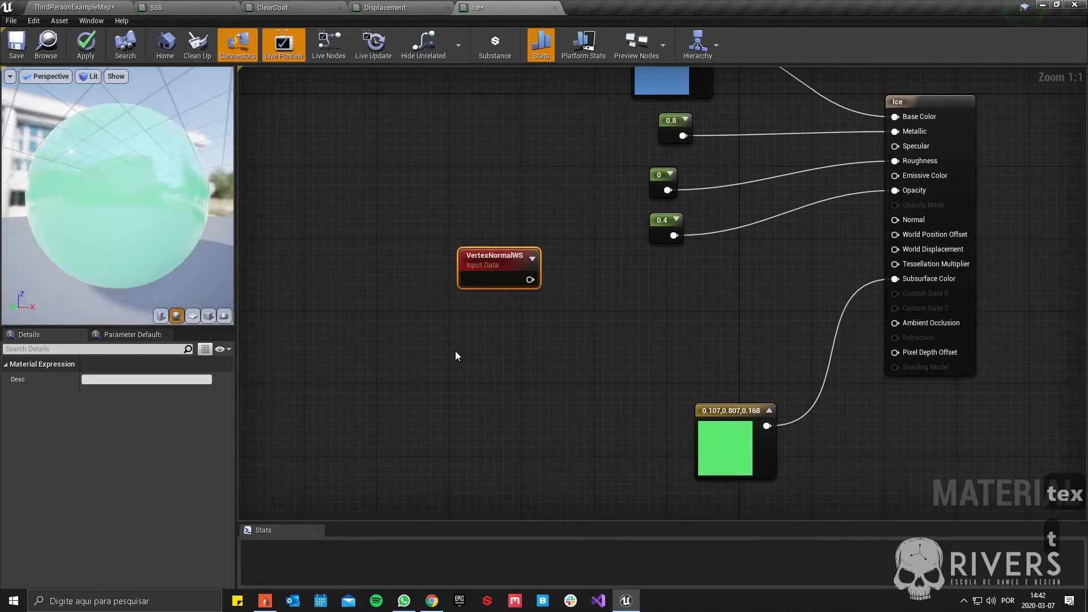
click(455, 351)
drag(494, 363, 463, 352)
Step: Assign the T_Smoke_Tiled_D texture to the Texture Sample node
click(155, 483)
scroll(199, 430, down, 10)
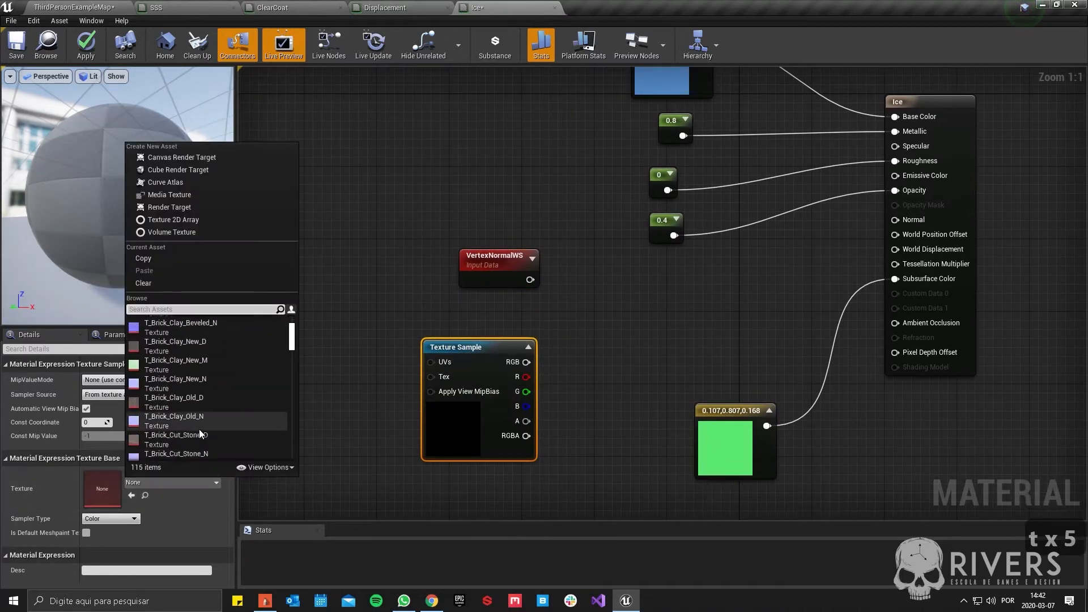
scroll(199, 429, down, 10)
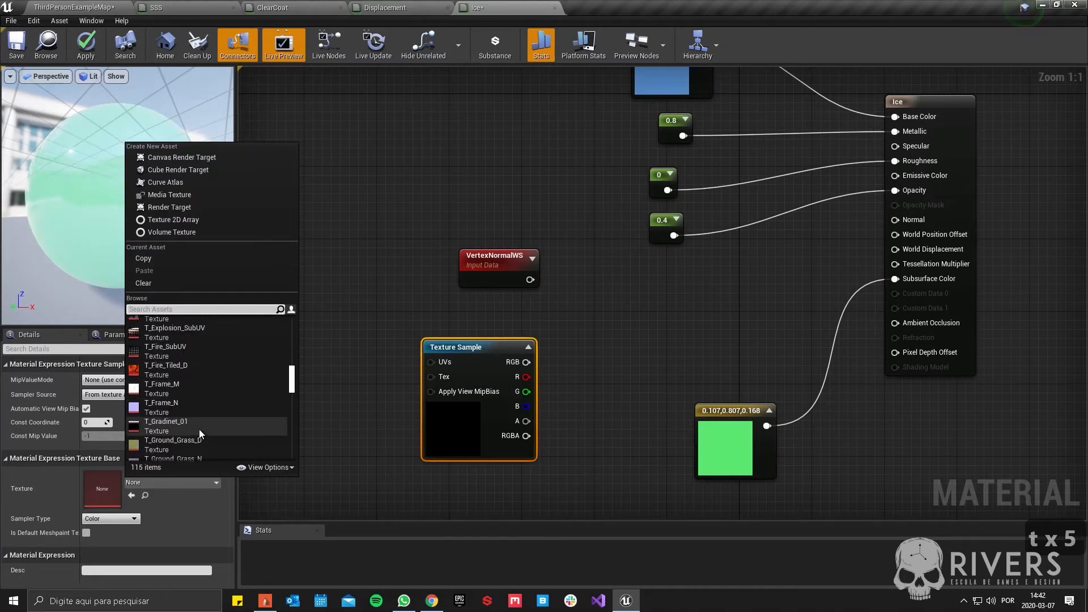
scroll(199, 429, down, 10)
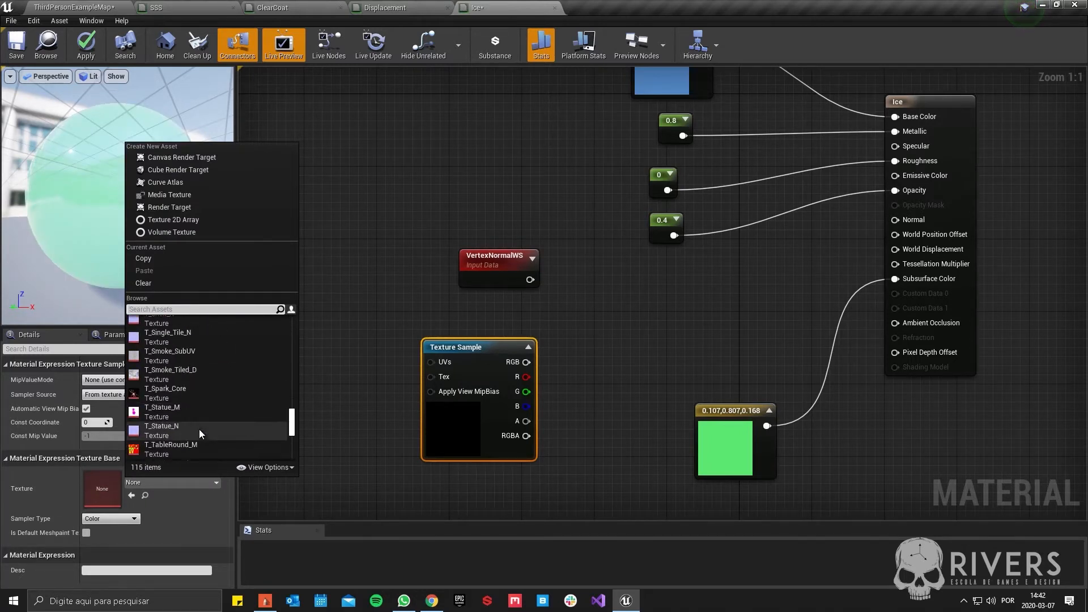
scroll(199, 429, down, 3)
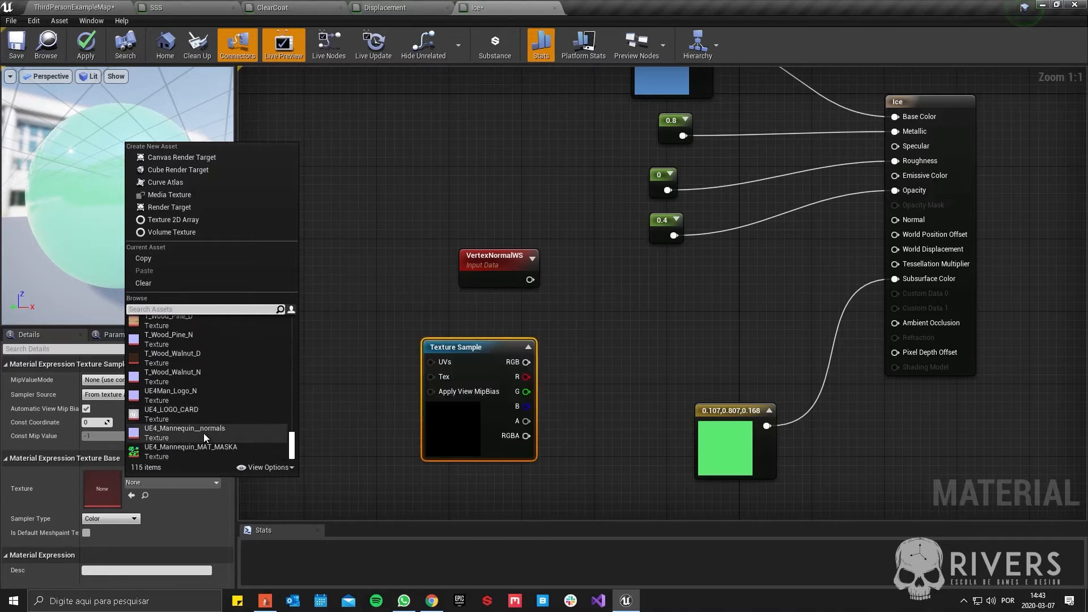
scroll(223, 429, up, 3)
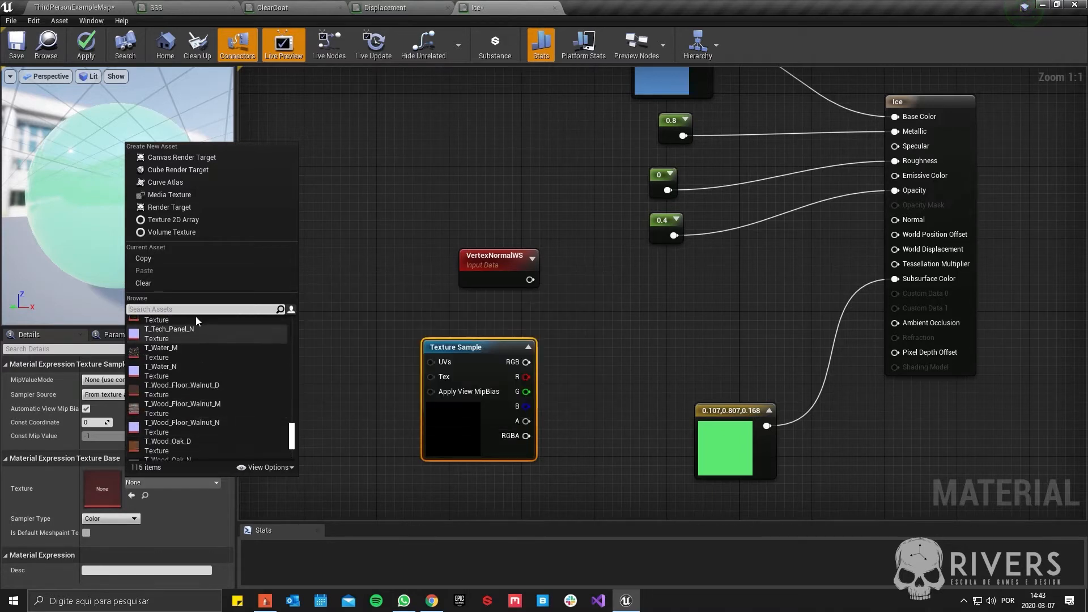
text(som)
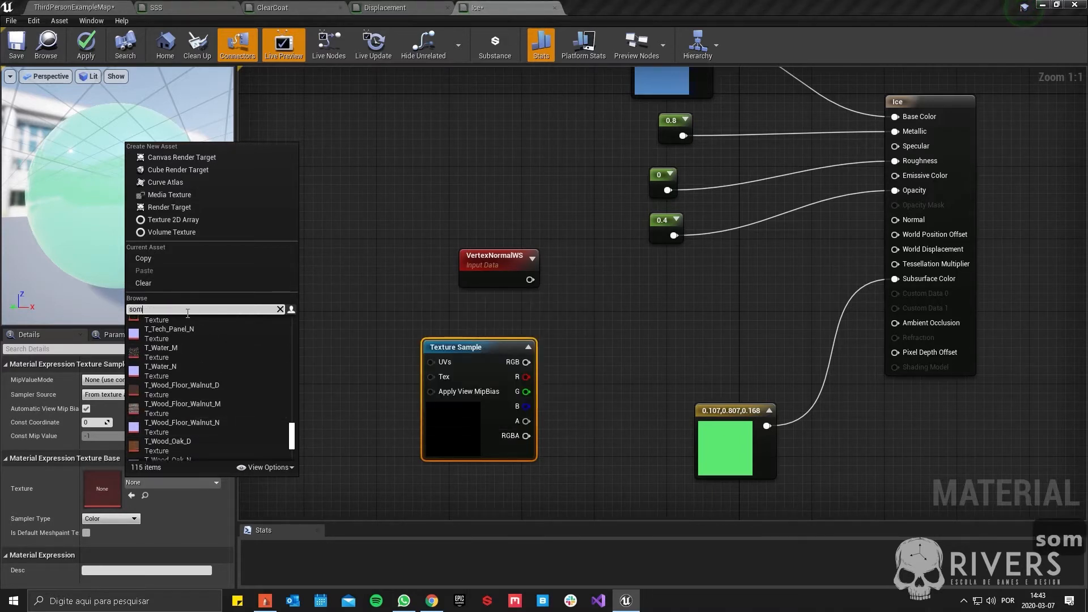
key(BackSpace)
key(BackSpace)
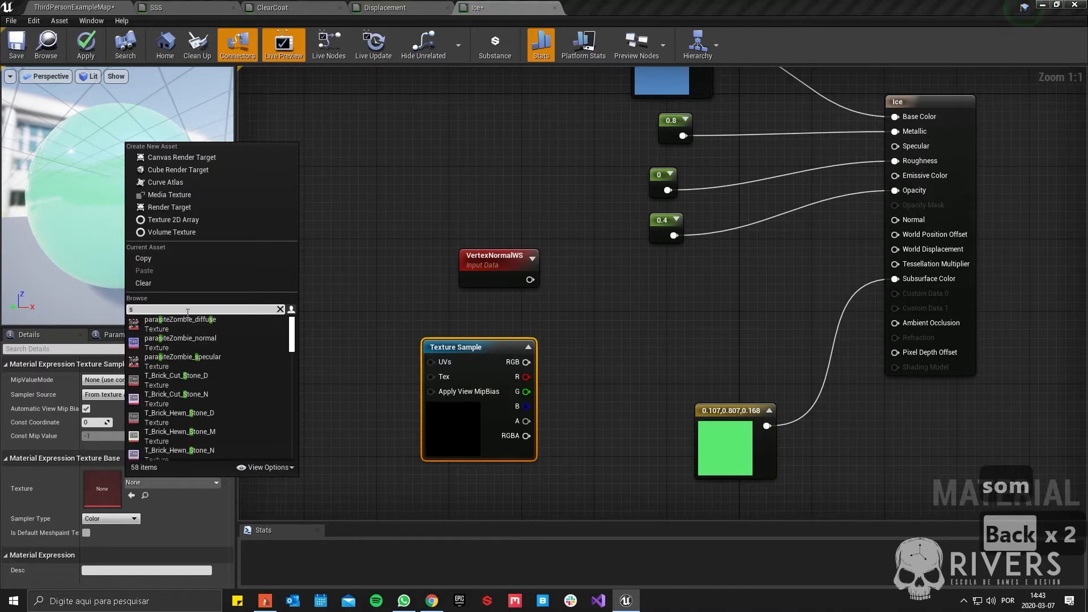
text(mo)
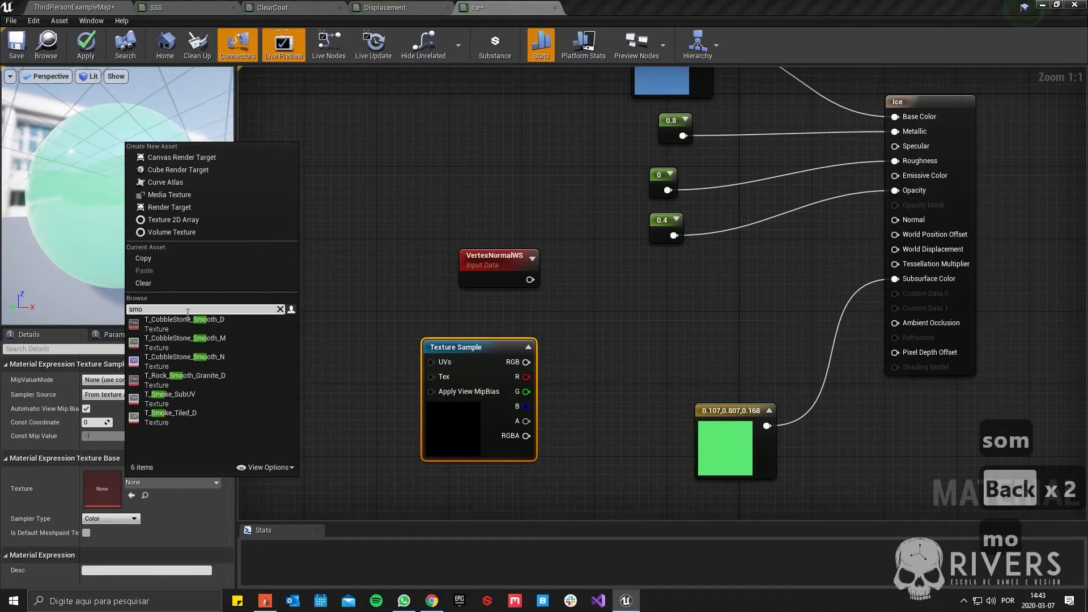
click(240, 411)
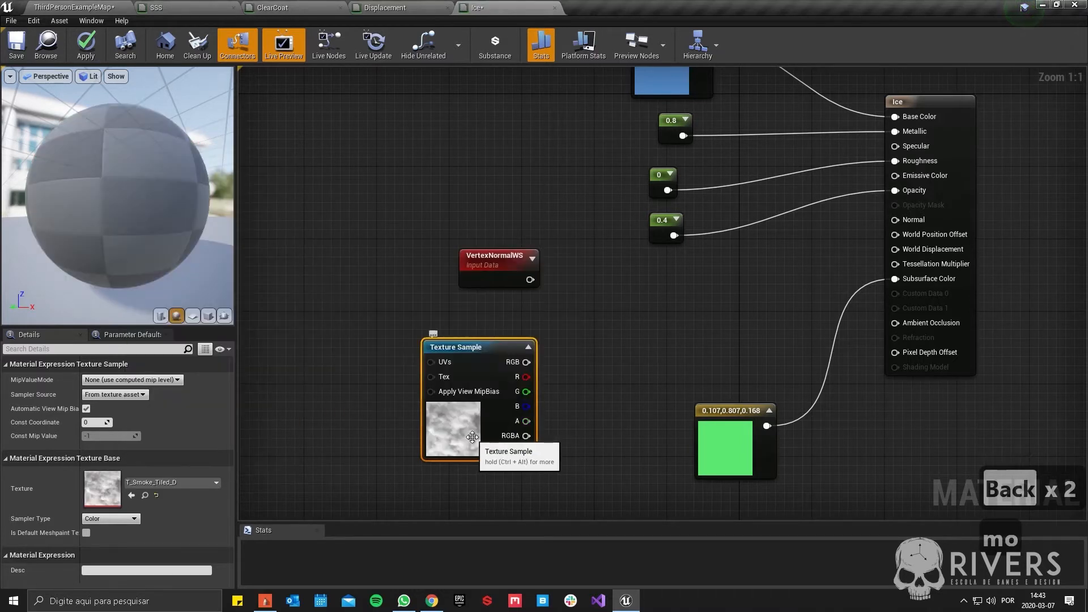
Step: Reposition the Texture Sample and VertexNormalWS nodes and combine VertexNormalWS with the texture's RGB output in a new Multiply node
drag(472, 437, 446, 428)
right_drag(624, 343, 513, 347)
drag(379, 270, 360, 270)
click(423, 310)
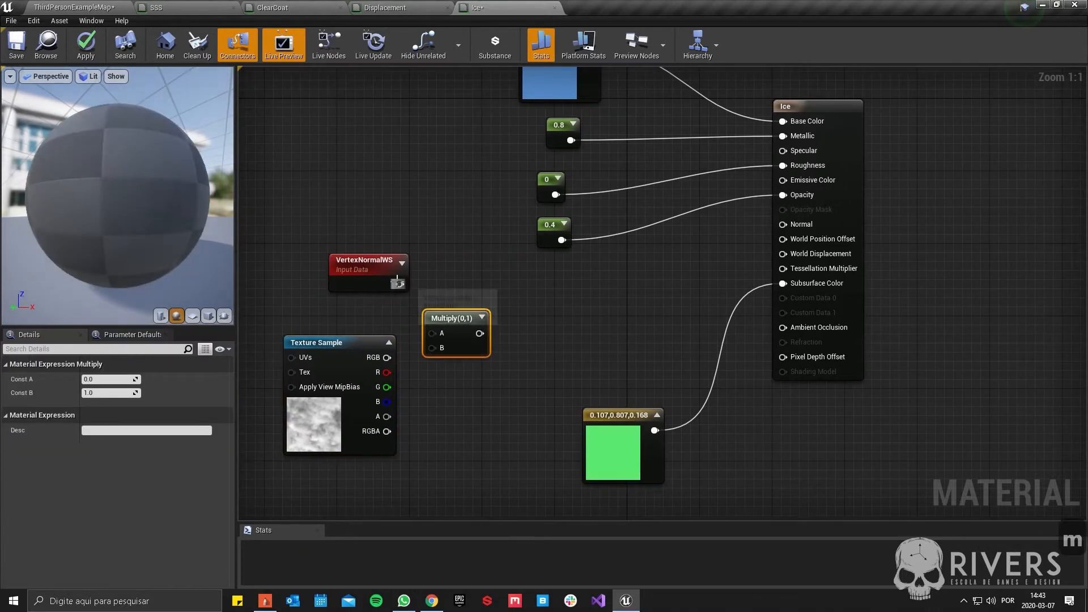
drag(432, 333, 399, 284)
drag(387, 358, 501, 354)
Step: Multiply the combined result by a new constant of 25 using a second Multiply node
click(491, 331)
click(467, 373)
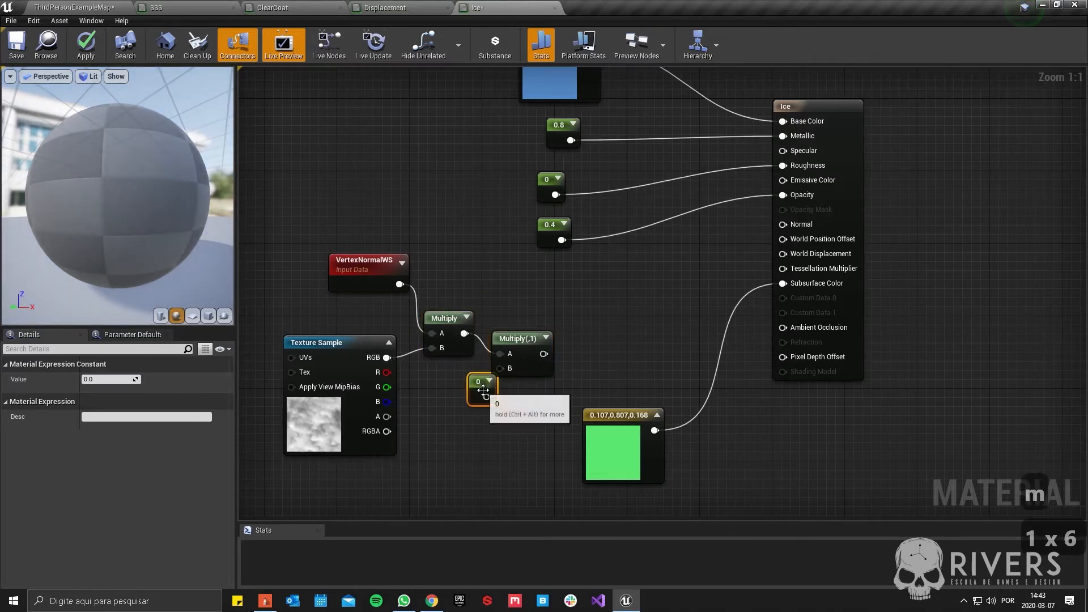
drag(487, 398, 463, 387)
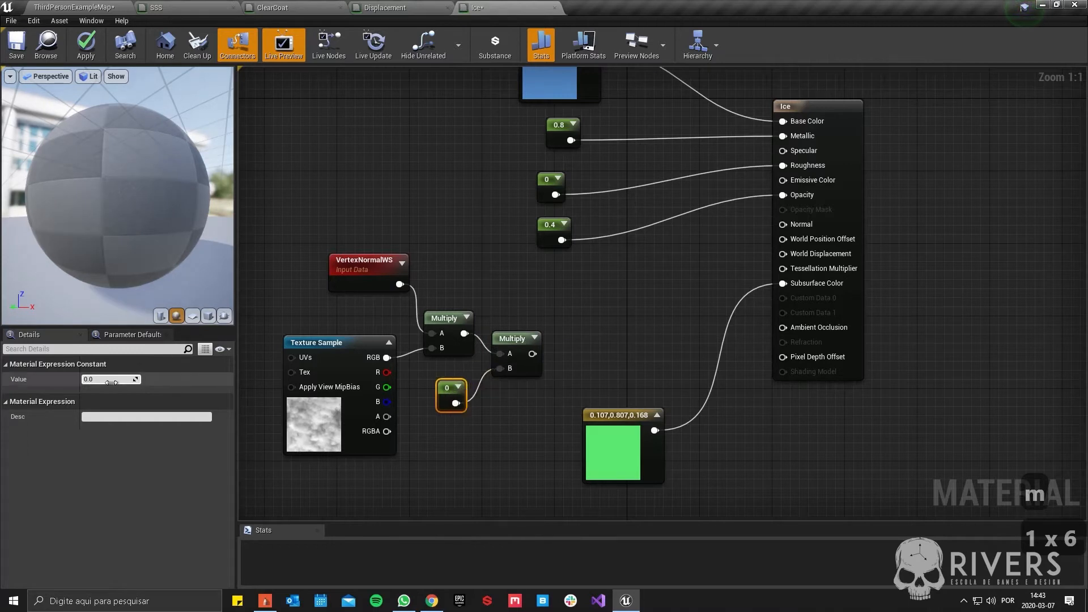
text(25)
key(Return)
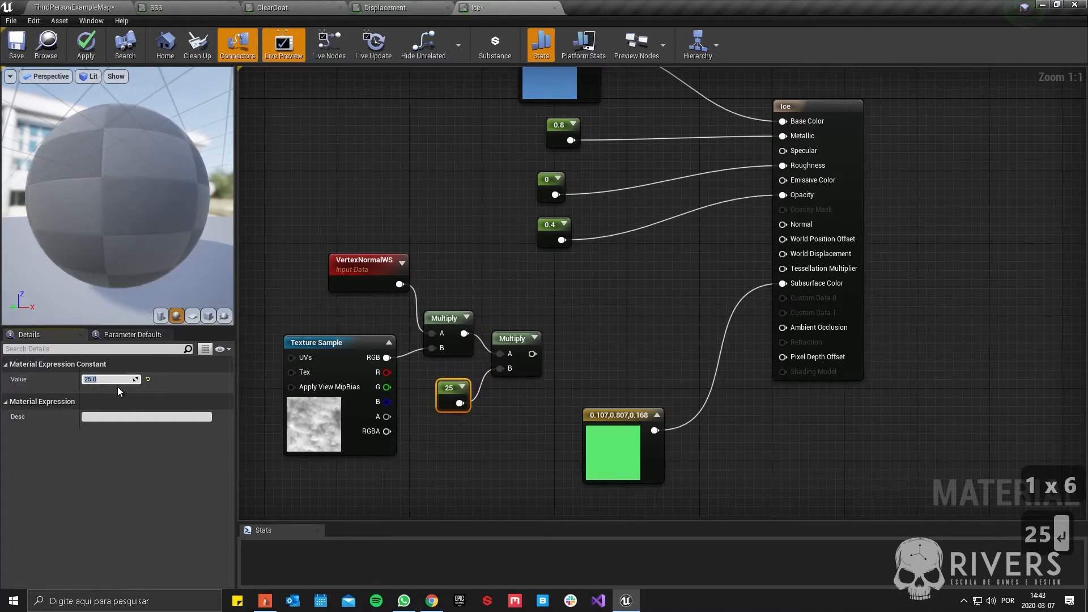
Step: Connect the second Multiply node to World Displacement, check the preview sphere and save the Ice material
drag(532, 354, 790, 255)
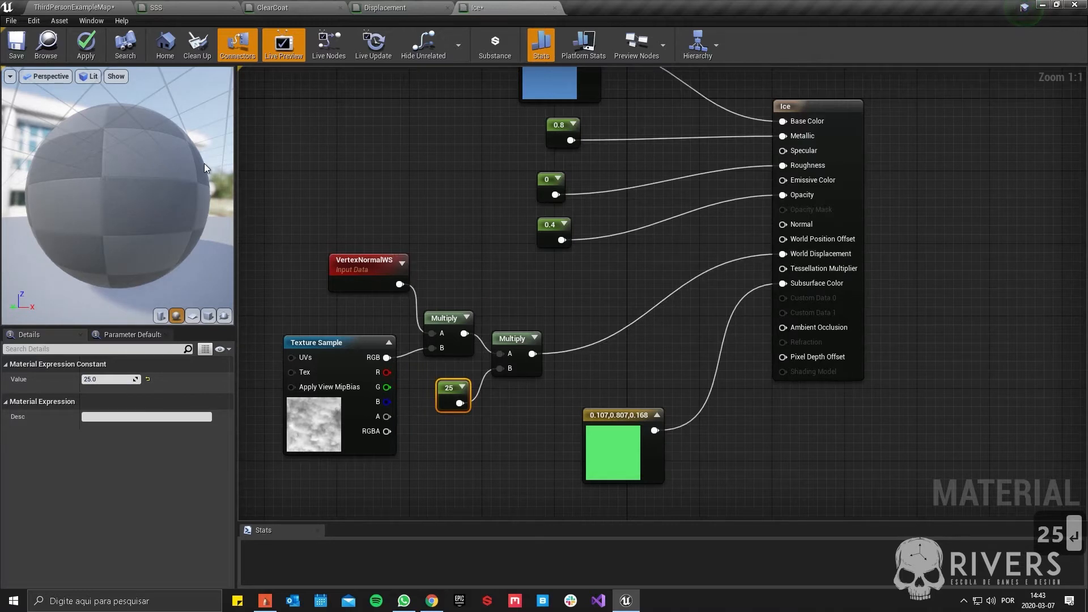
drag(193, 161, 155, 153)
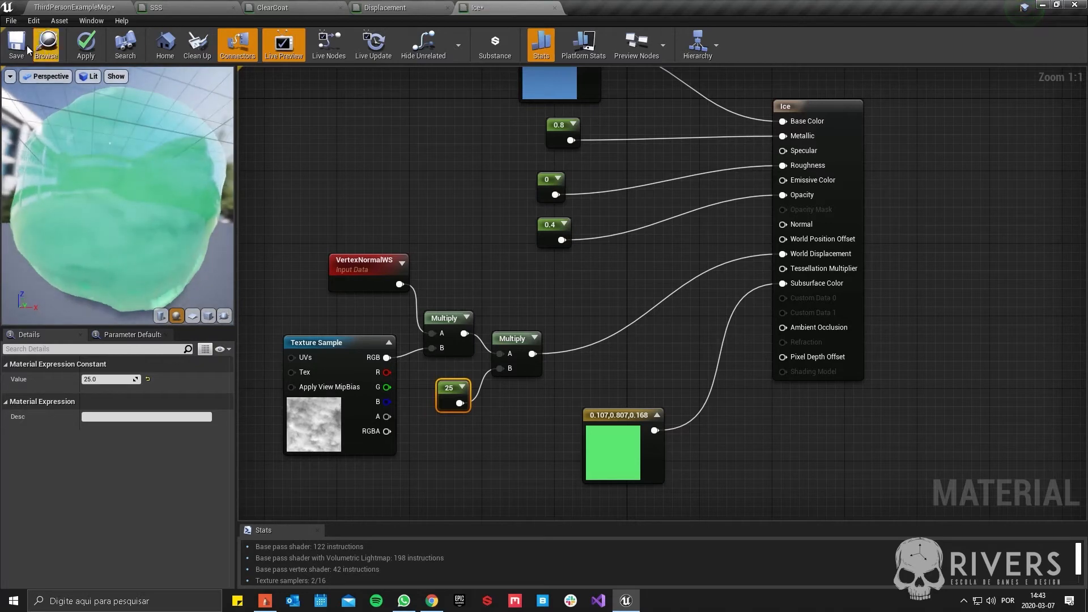
click(13, 53)
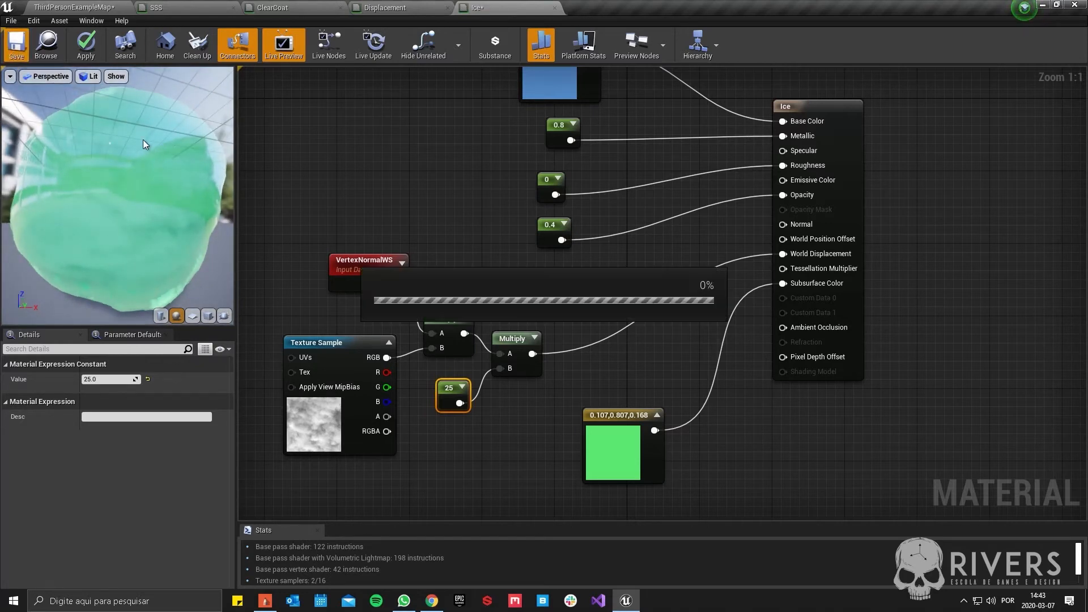
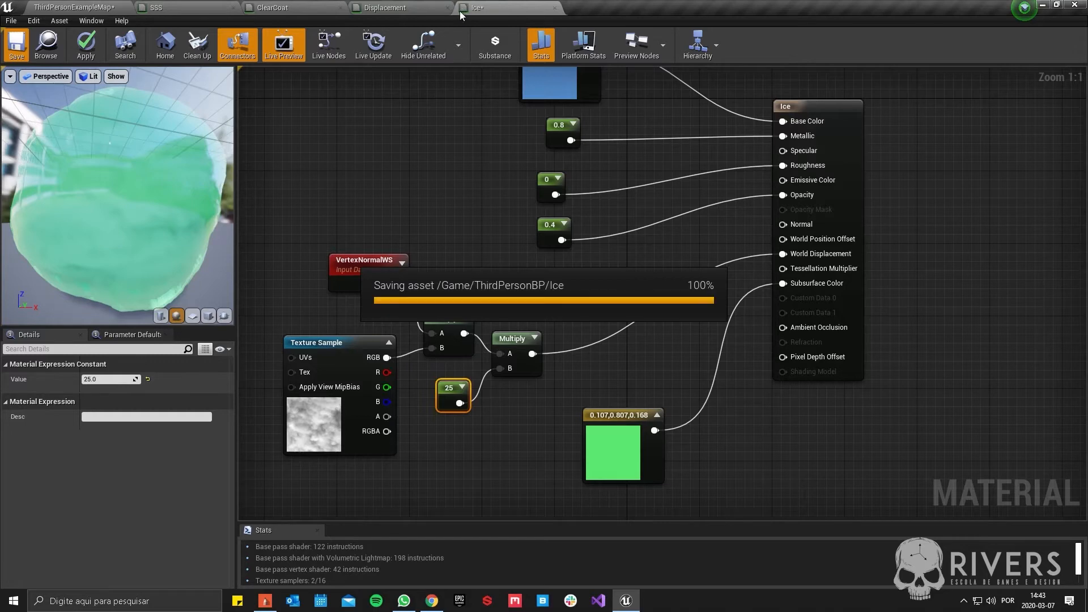
Step: Apply the Ice material to the chamfered cube in the ThirdPersonExampleMap level and view it up close
click(113, 7)
drag(439, 422, 502, 148)
key(f)
key(s)
key(a)
key(a)
right_drag(537, 162, 714, 221)
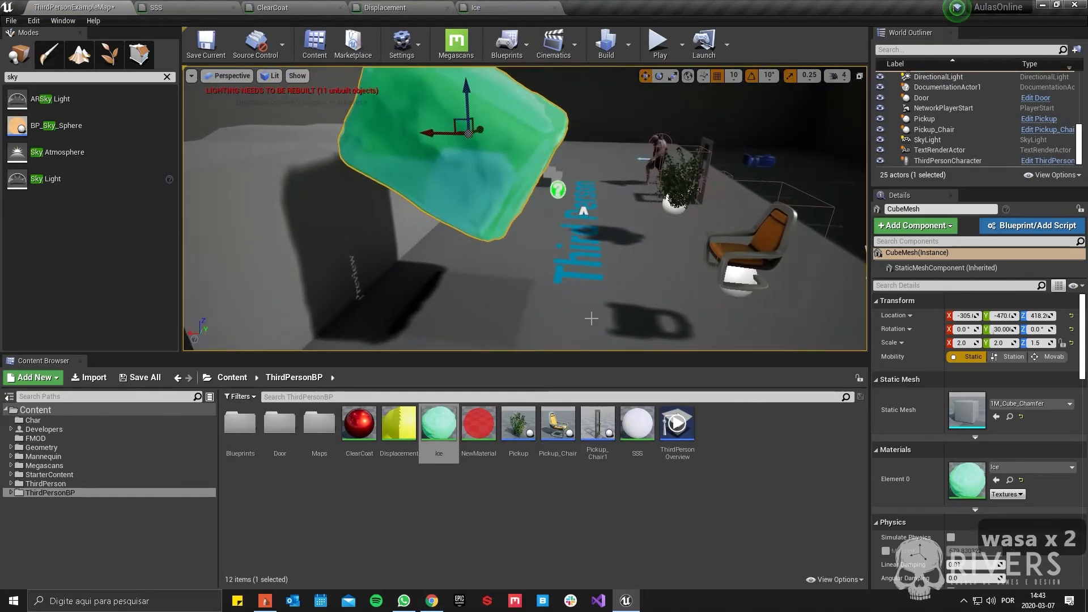
Step: Try a point light around the ice cube, moving it and viewing the cube from several angles, and delete the light
key(l)
click(530, 249)
drag(522, 230, 569, 136)
key(d)
right_drag(569, 136, 470, 133)
drag(623, 174, 381, 125)
right_drag(381, 124, 148, 122)
key(d)
key(e)
key(q)
mouse_move(494, 170)
right_down()
mouse_move(499, 227)
mouse_move(482, 152)
mouse_move(527, 187)
mouse_move(494, 170)
right_up()
key(e)
key(d)
key(a)
key(s)
key(Delete)
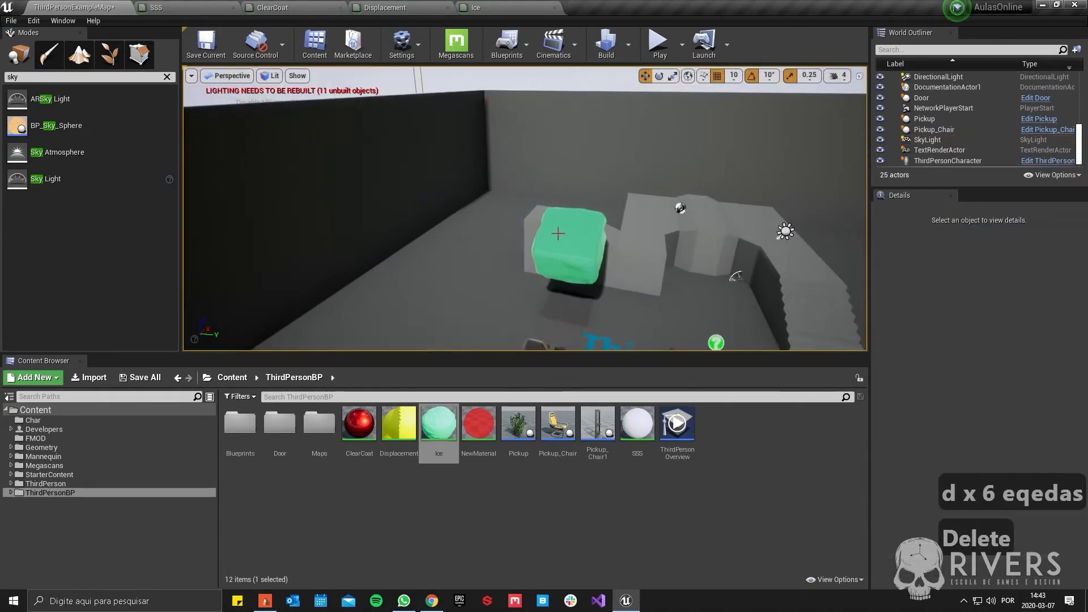
Step: Examine the displaced, translucent surface of the ice cube at close range in the level
key(a)
key(w)
key(w)
key(w)
key(w)
key(w)
right_drag(502, 228, 499, 245)
key(q)
key(d)
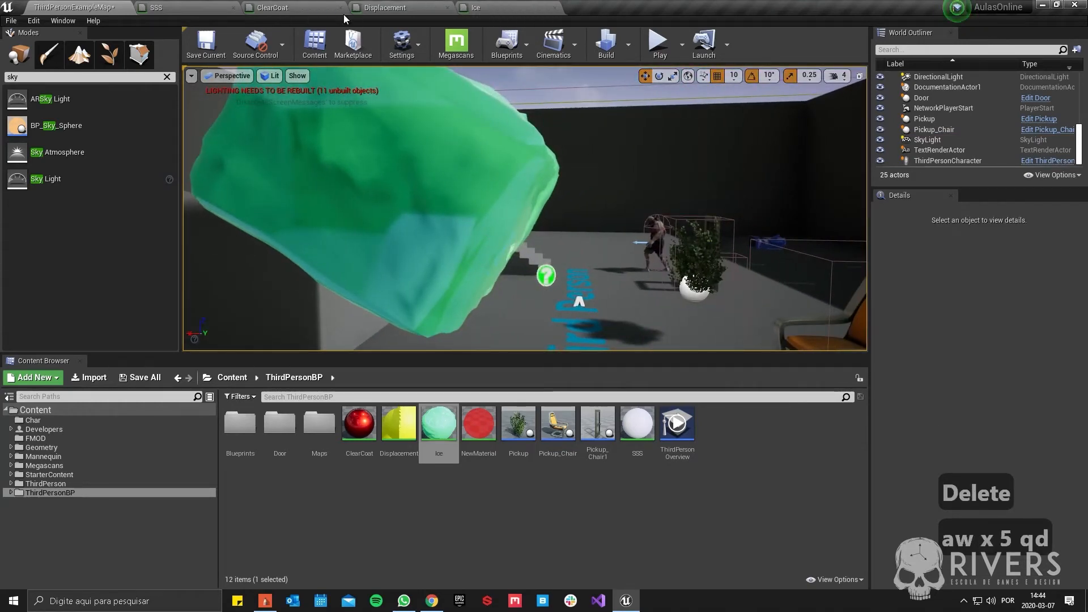
Step: Clear the actor class search and return to the Ice material graph after glancing at the other materials
click(167, 76)
click(204, 6)
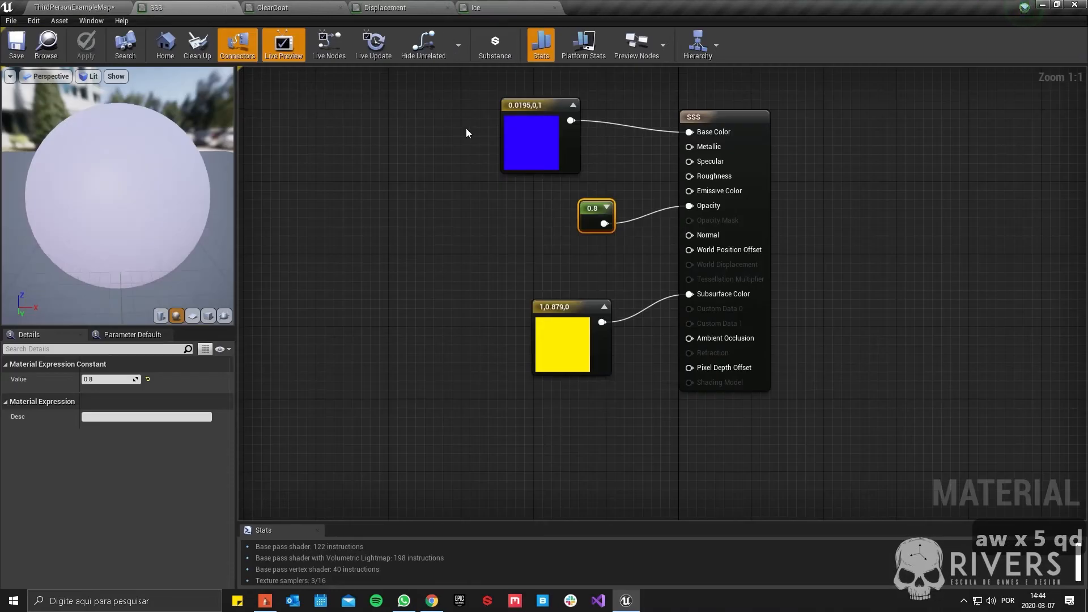
click(374, 6)
click(498, 7)
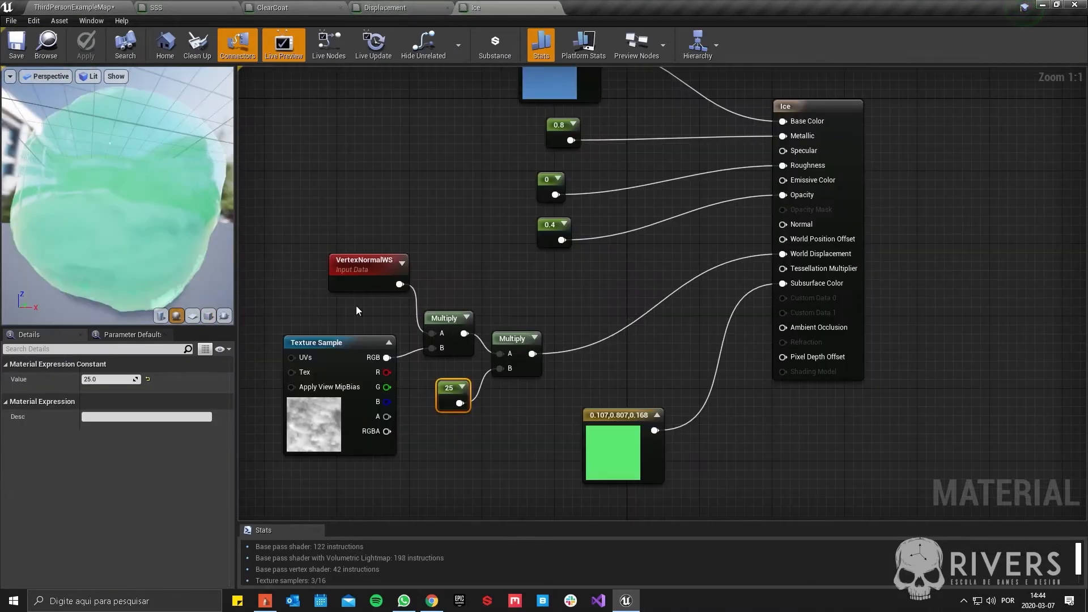
Step: Duplicate the VertexNormalWS node in the Ice graph and place the copy above the original, near the blue color node
right_drag(377, 278, 602, 312)
click(603, 313)
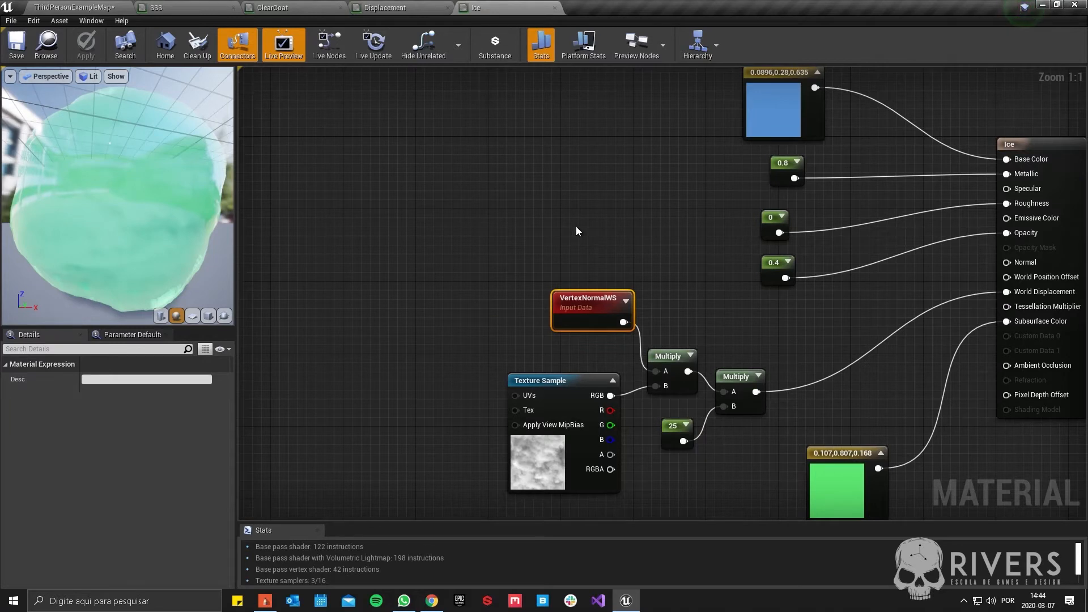
right_drag(618, 163, 552, 260)
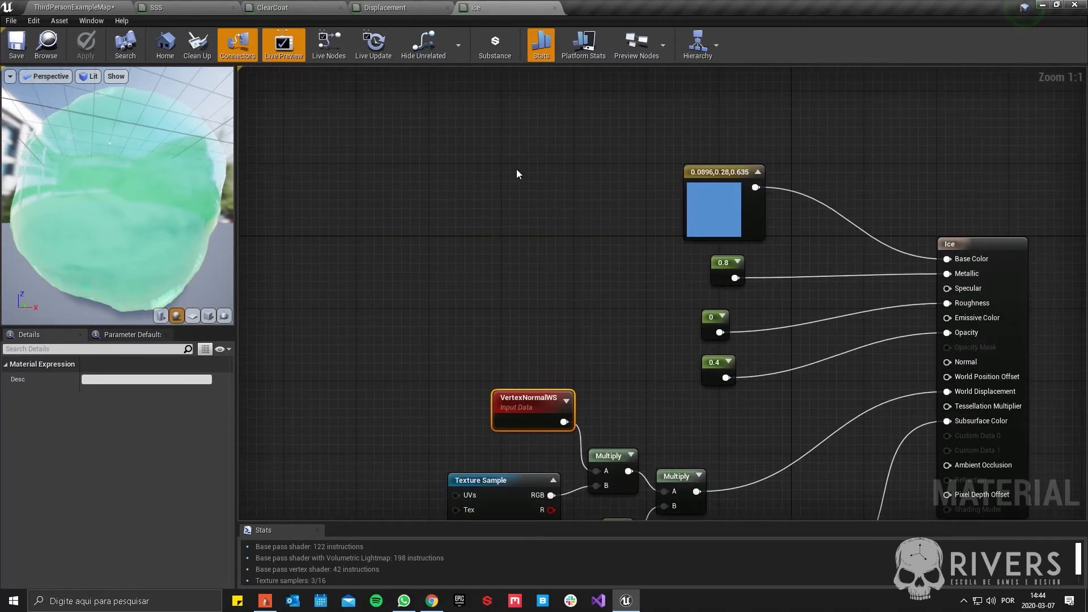
key(ctrl+w)
drag(558, 195, 536, 172)
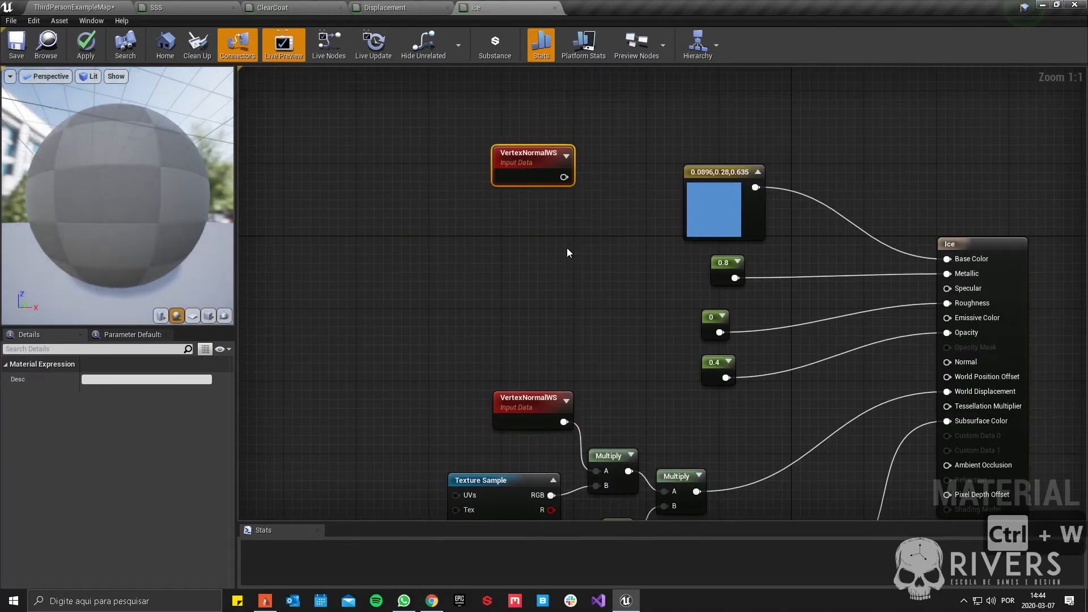
right_drag(584, 303, 459, 273)
Step: Create a new material with its default name in the ThirdPersonBP folder and open it for editing
click(40, 10)
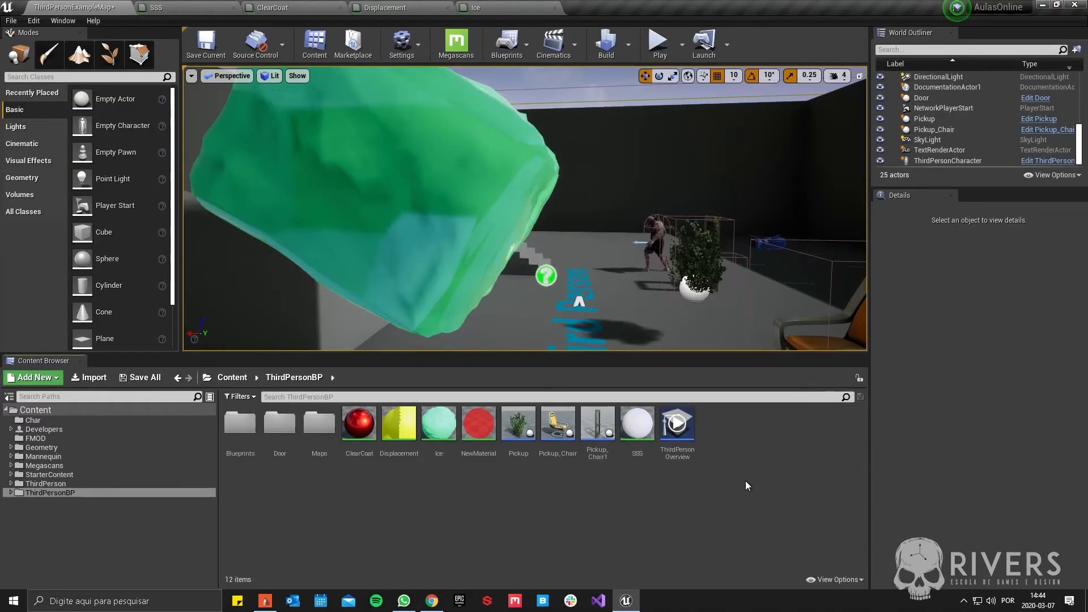
right_click(746, 481)
click(807, 244)
key(Return)
key(Return)
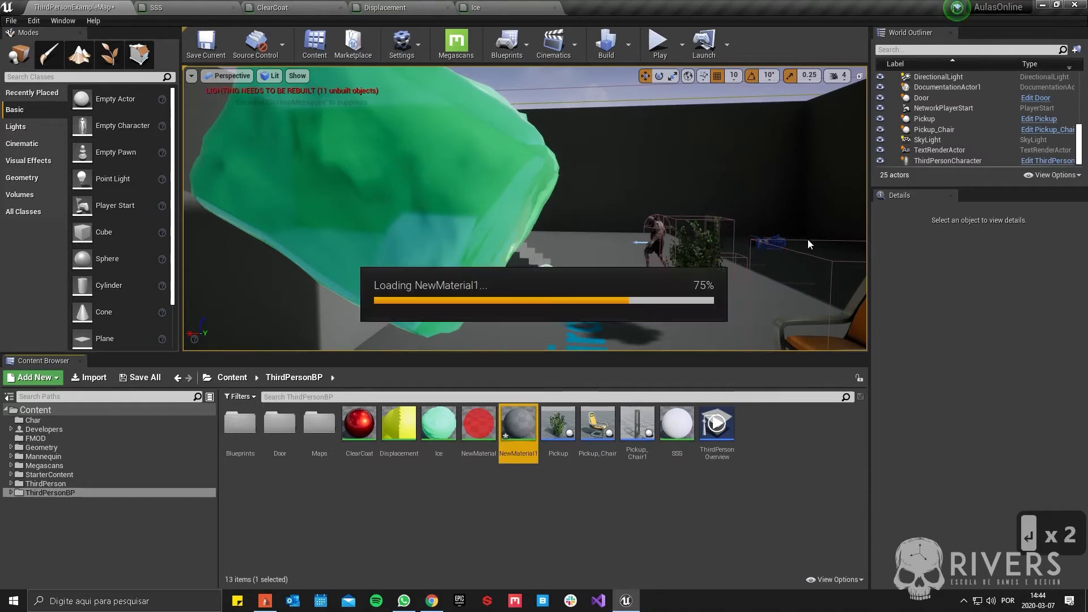
Step: Feed a new VertexNormalWS node into the new material's Base Color and save the material
right_click(500, 221)
text(ver)
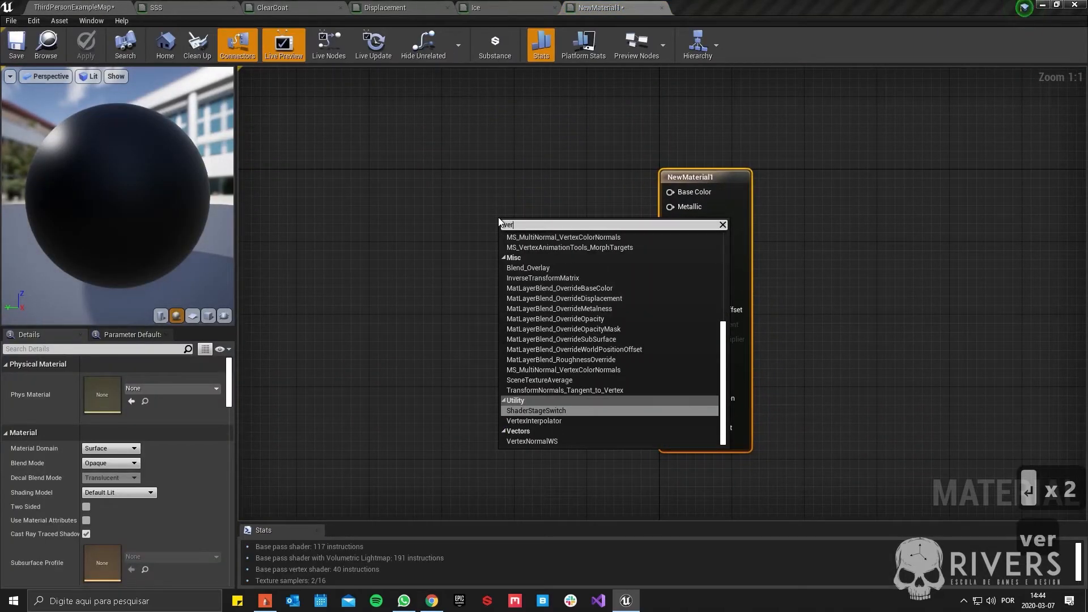
text(te)
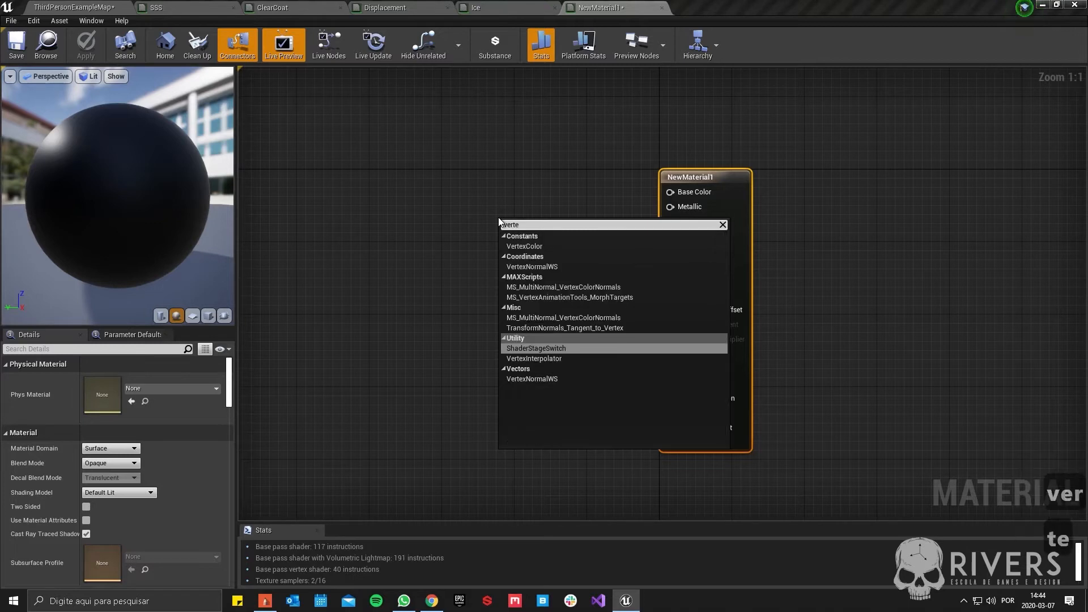
click(583, 269)
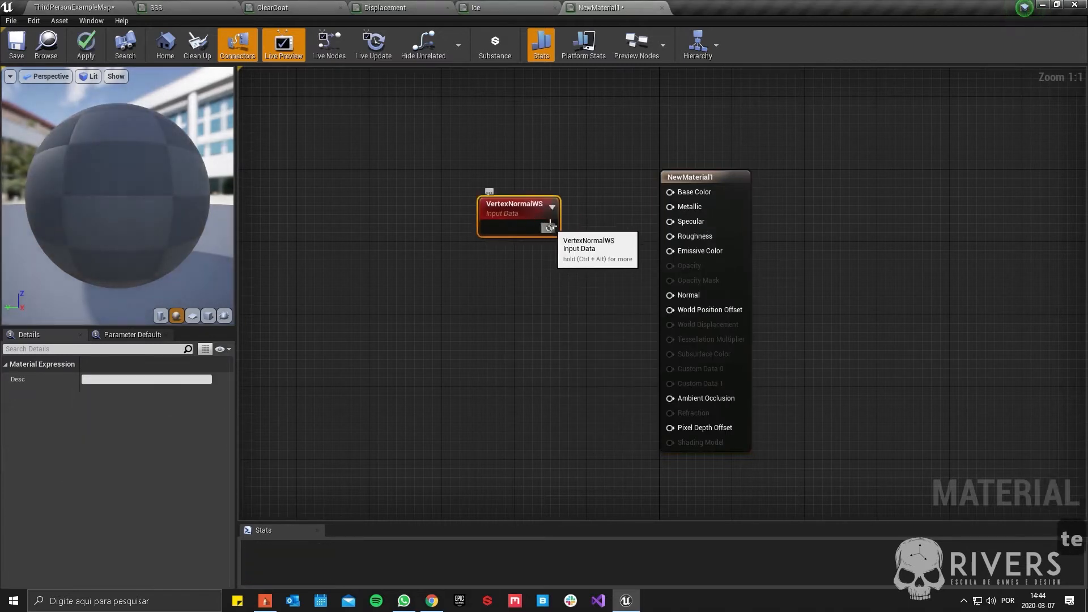
drag(549, 228, 490, 186)
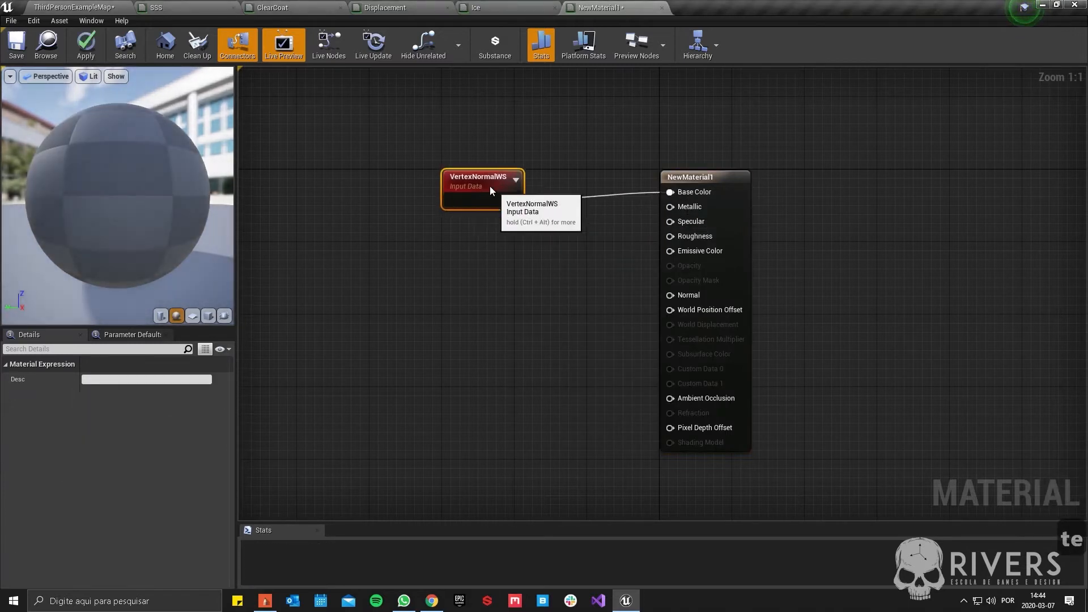
click(20, 57)
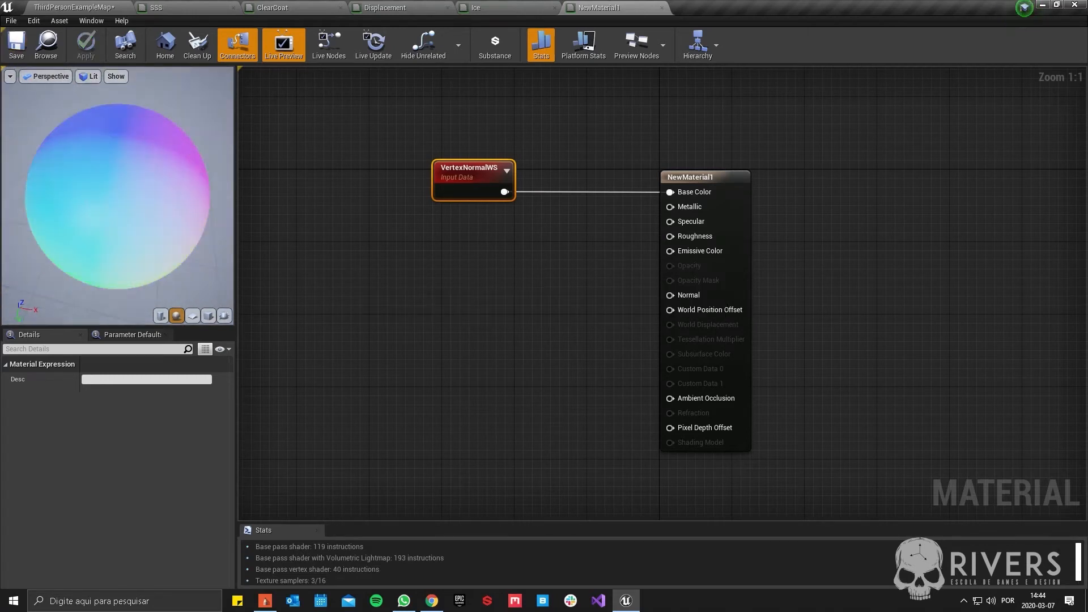
Step: Apply NewMaterial1 to the large ice cube in the example level and view the cube from several sides
click(104, 6)
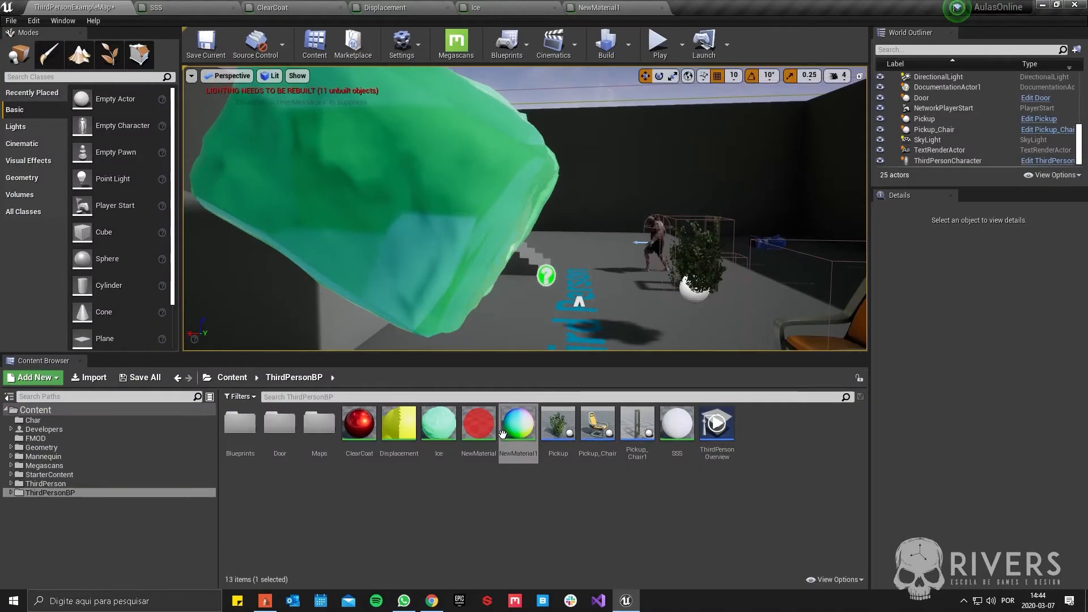
drag(518, 431, 409, 182)
right_drag(409, 182, 198, 212)
key(w)
key(d)
key(w)
key(d)
key(e)
key(a)
key(e)
right_drag(544, 181, 481, 176)
key(s)
Step: Rotate the cube freehand in the level to examine how the normal-based colors respond on its faces
click(544, 182)
drag(543, 181, 558, 277)
key(a)
right_drag(495, 172, 566, 184)
drag(378, 194, 418, 251)
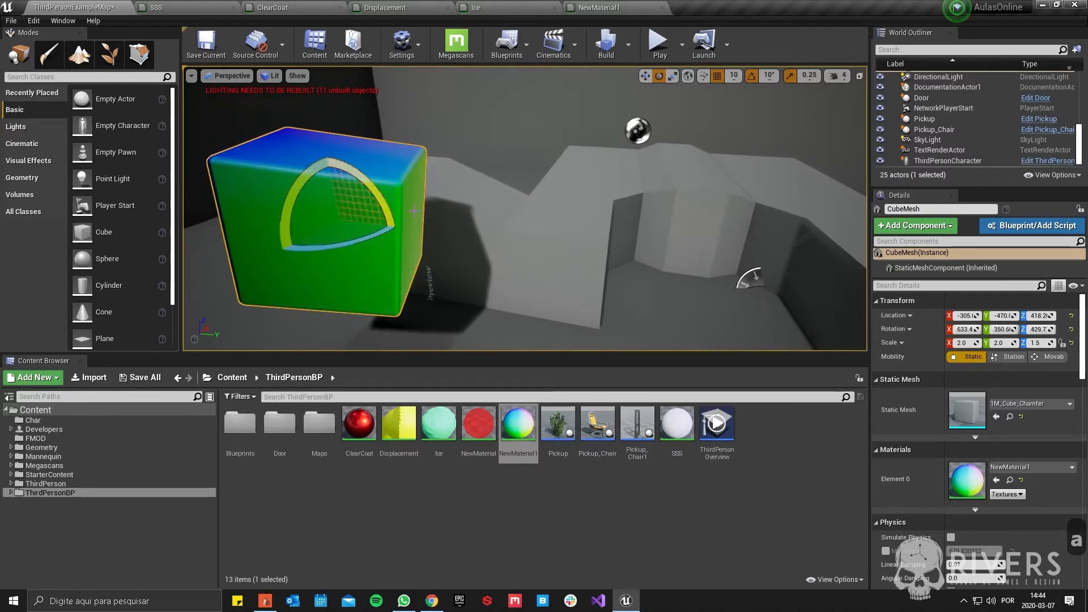
key(d)
right_drag(419, 251, 362, 244)
Step: Return to the NewMaterial1 graph and move the VertexNormalWS node farther from the material output node to make room between them
click(611, 5)
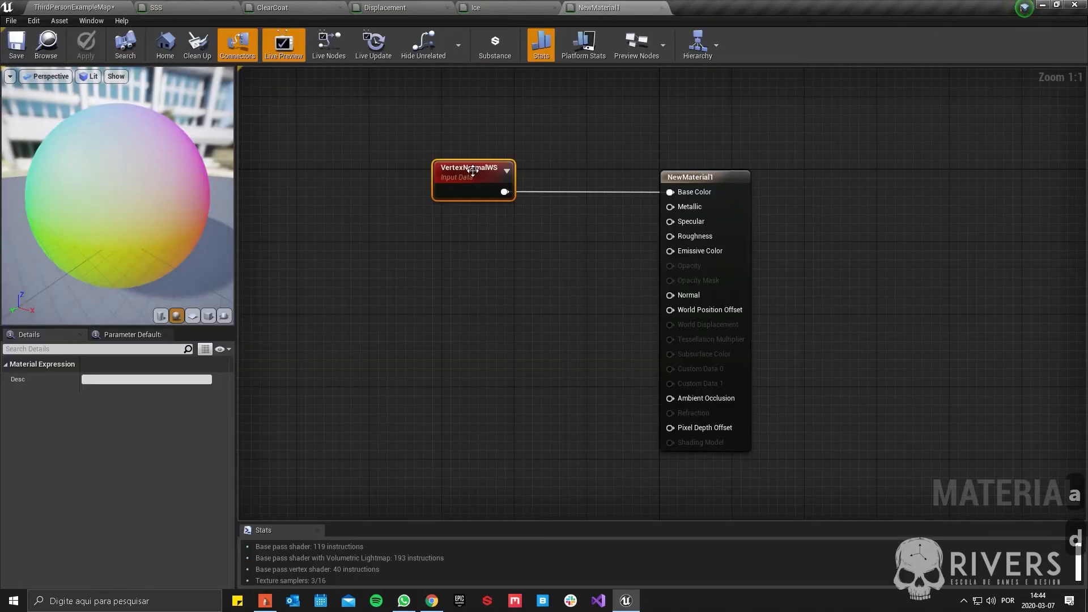
drag(472, 170, 382, 179)
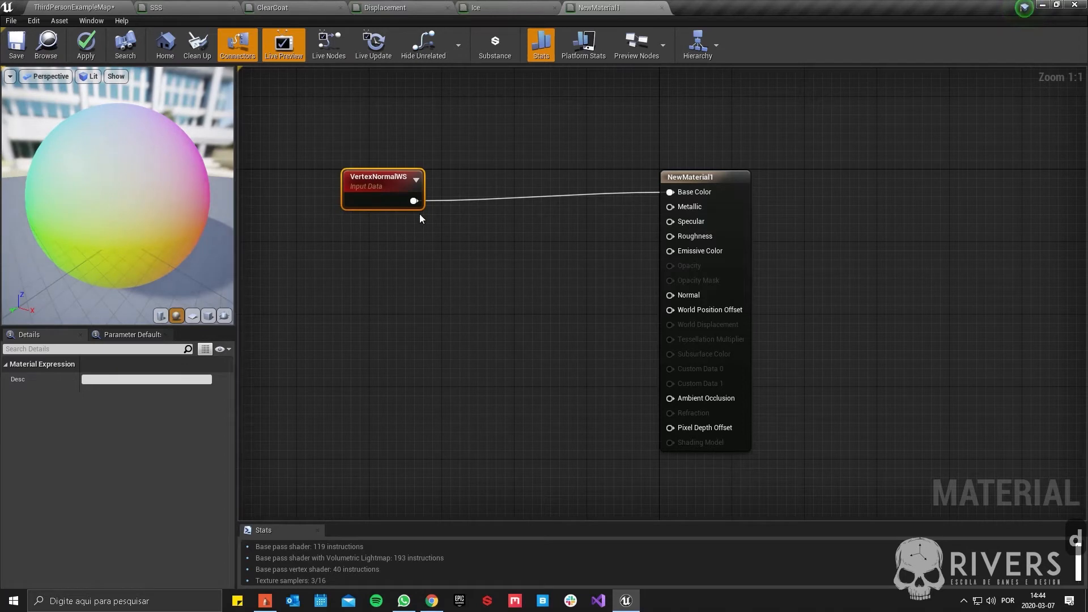
drag(94, 196, 136, 238)
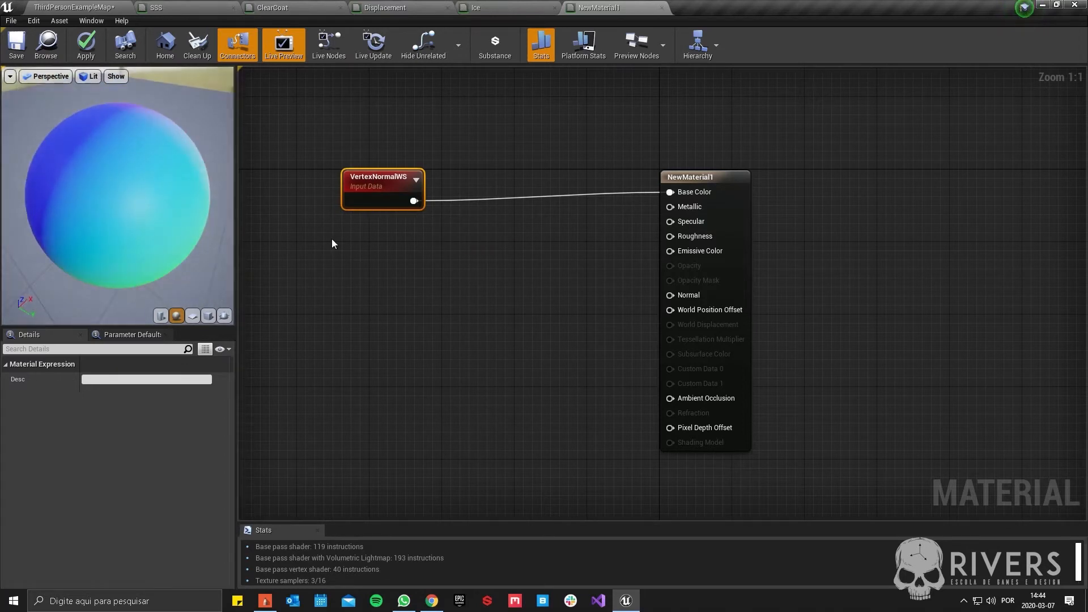
Step: Add a ComponentMask node between VertexNormalWS and the material output node
right_click(476, 203)
text(c)
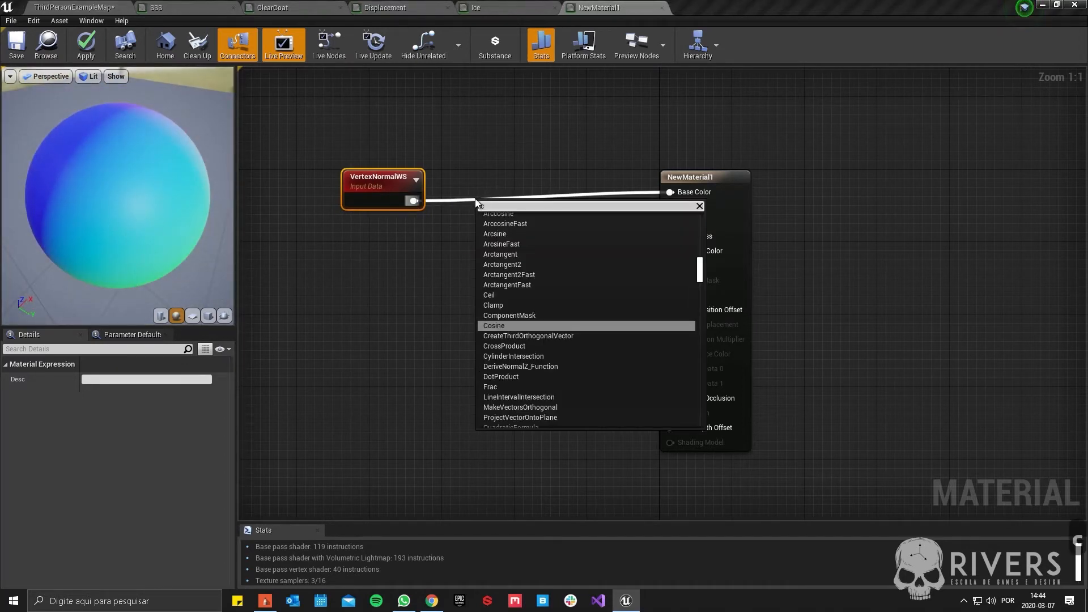
text(om)
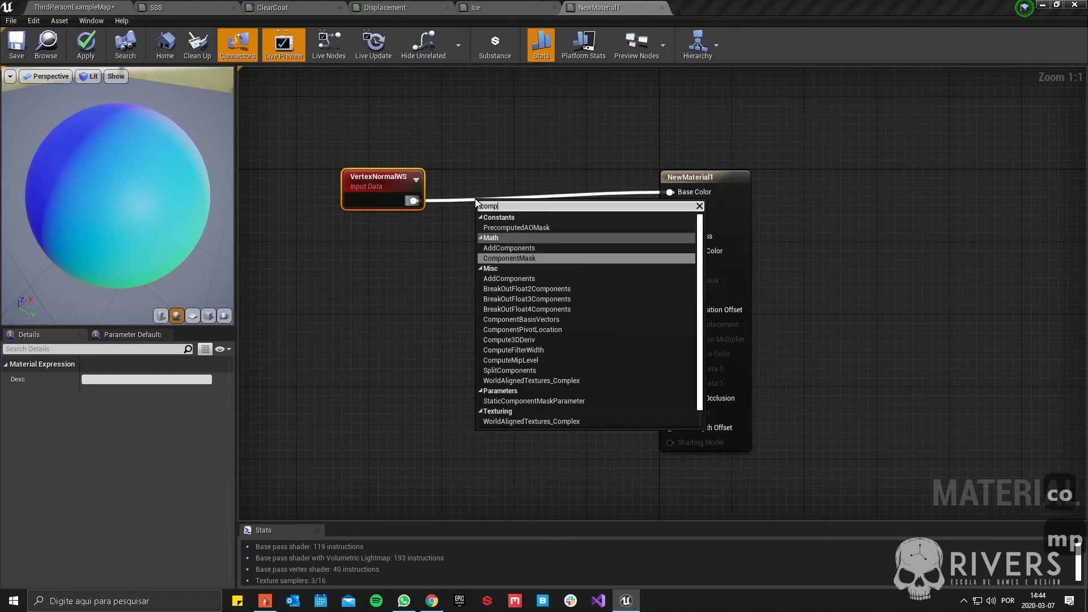
text(p)
key(Return)
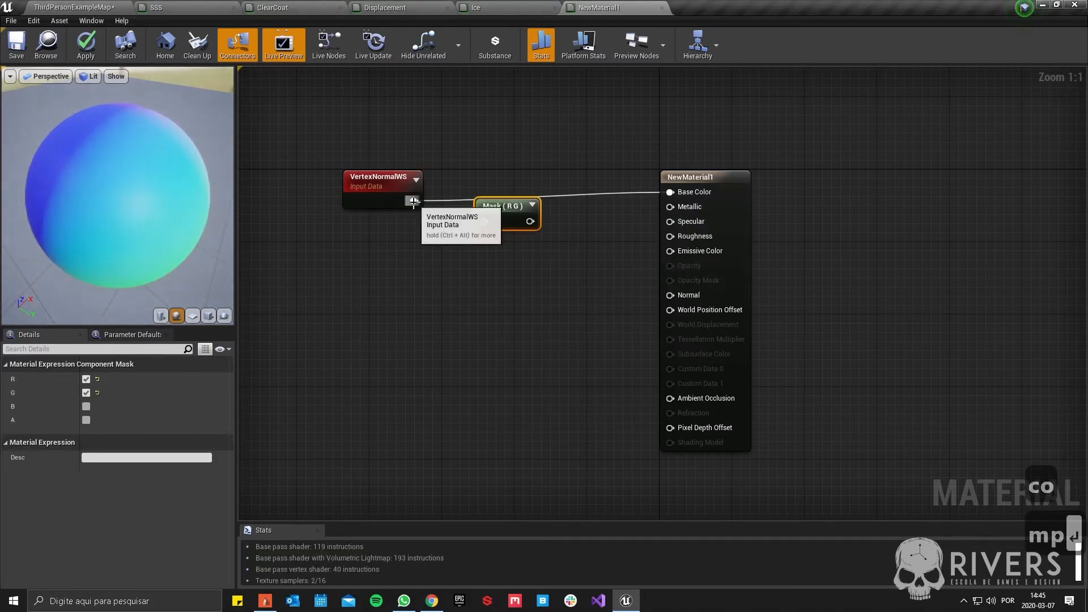
Step: Restrict the component mask in NewMaterial1 to the B channel only
click(86, 406)
click(86, 393)
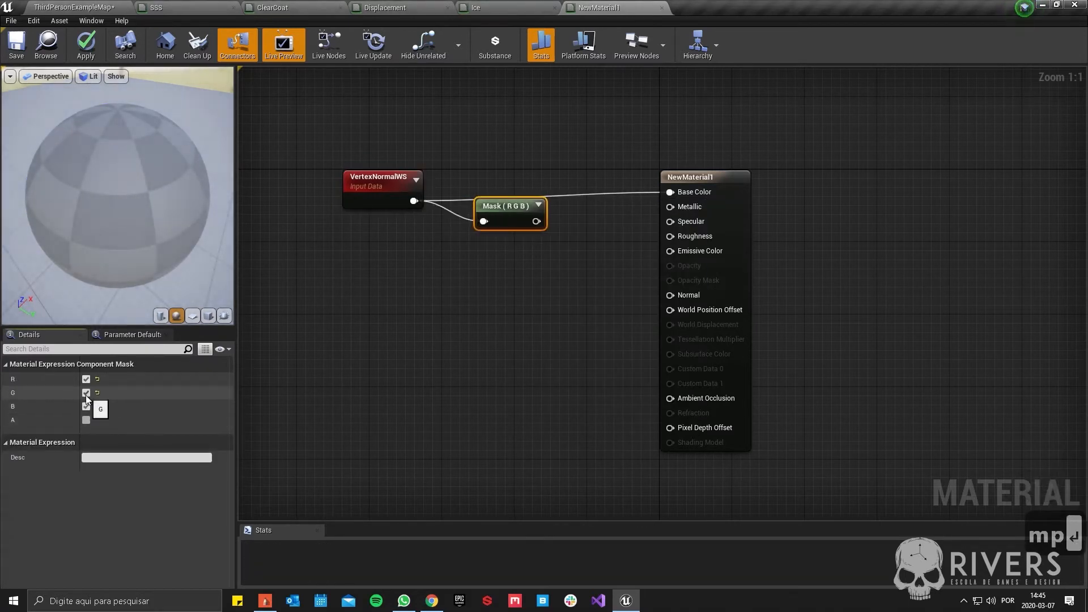
click(86, 379)
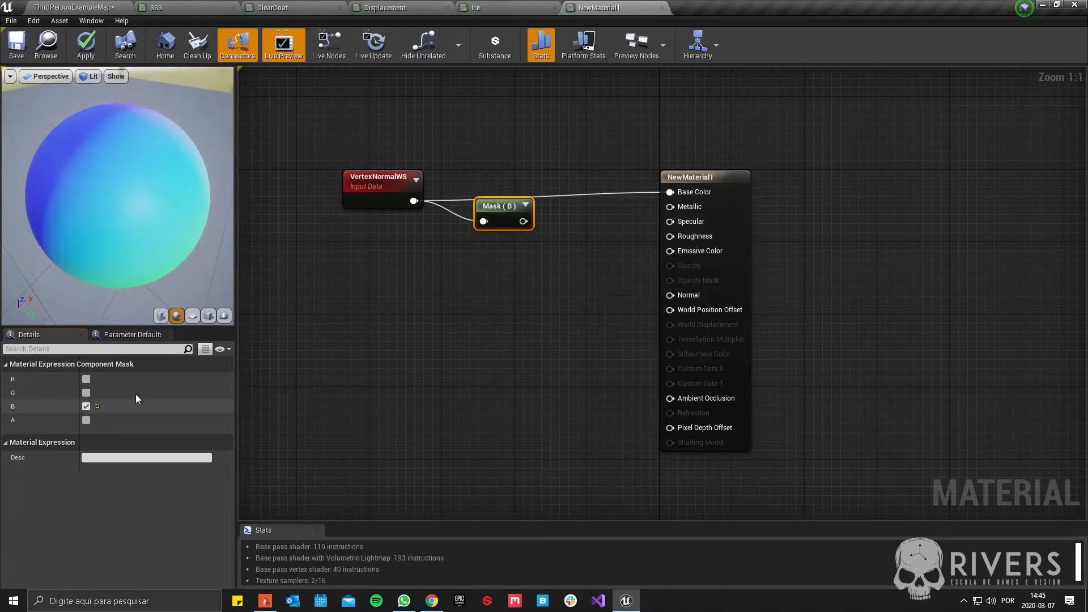
Step: Route VertexNormalWS through the B mask into Base Color and save the material
drag(523, 221, 486, 205)
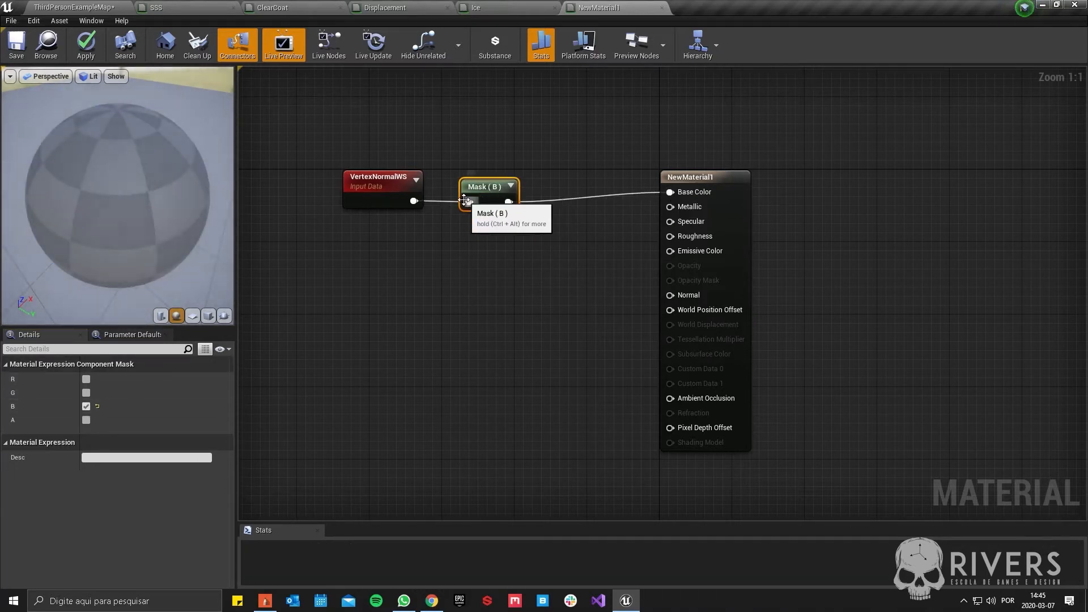
drag(59, 206, 42, 222)
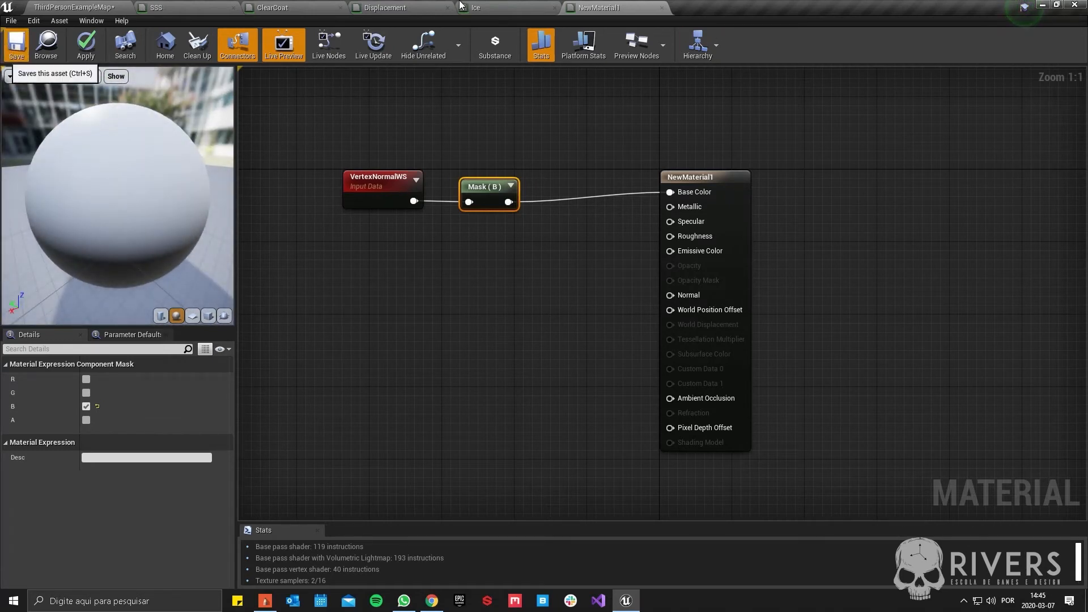
click(8, 48)
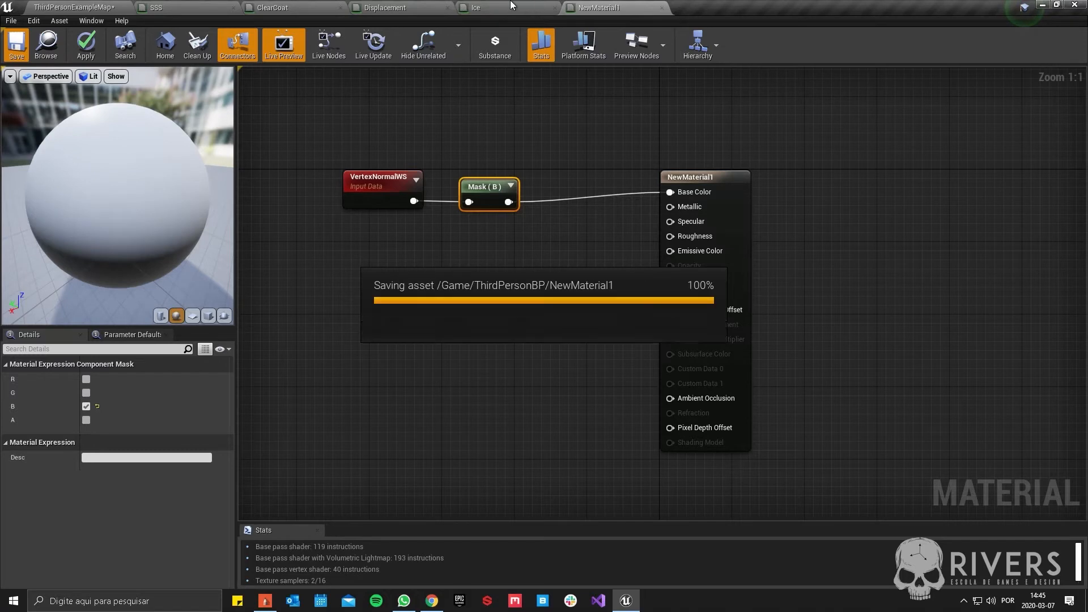
Step: In the Ice material, place a VertexNormalWS node and attach a ComponentMask to its output
click(535, 10)
right_drag(524, 183, 538, 171)
drag(535, 115, 440, 189)
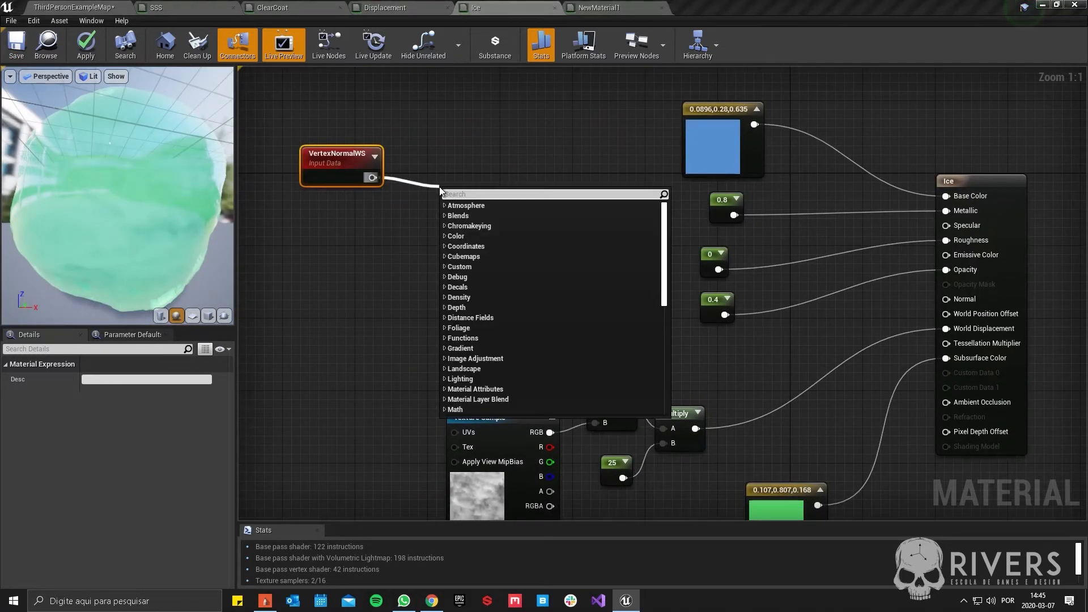
text(com)
key(Return)
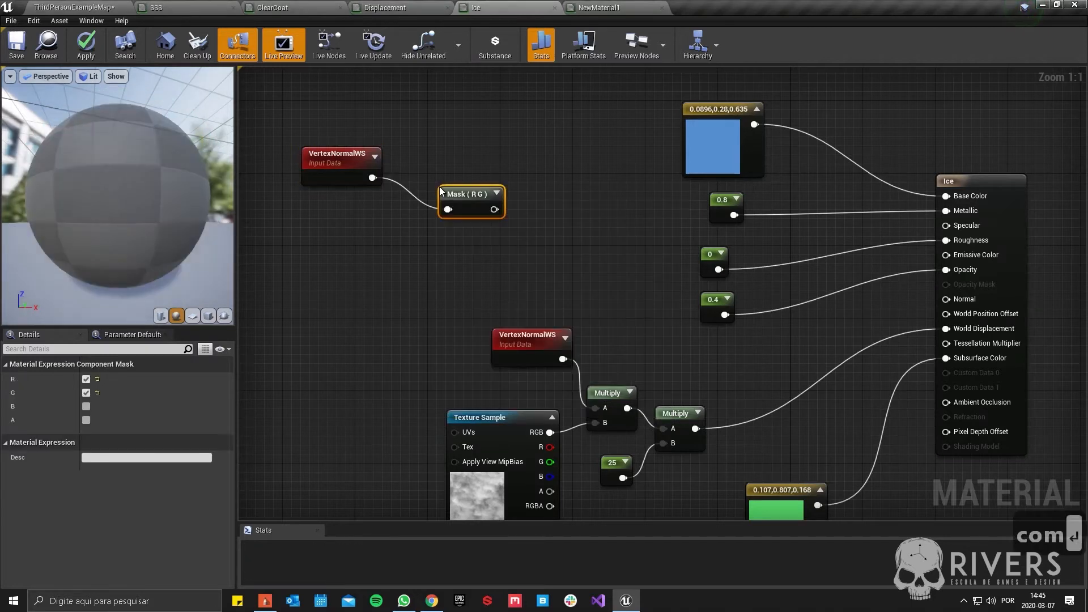
Step: Limit the Ice material's new component mask to the B channel only
click(86, 406)
click(86, 393)
click(86, 379)
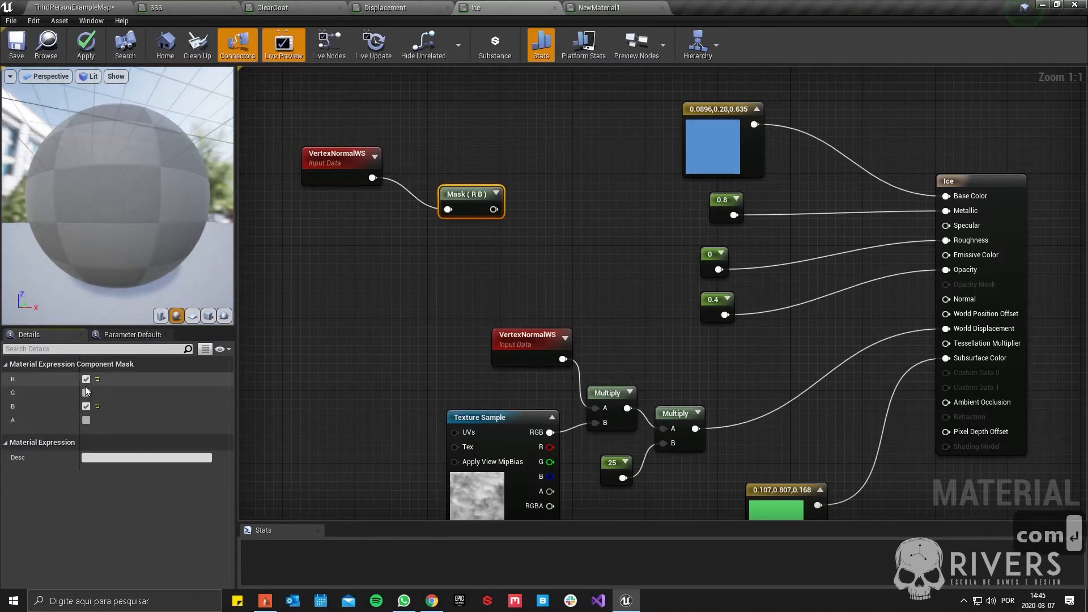
Step: Move the VertexNormalWS and mask pair away from the existing nodes and align the mask with its input
right_drag(402, 260, 508, 279)
drag(536, 223, 331, 178)
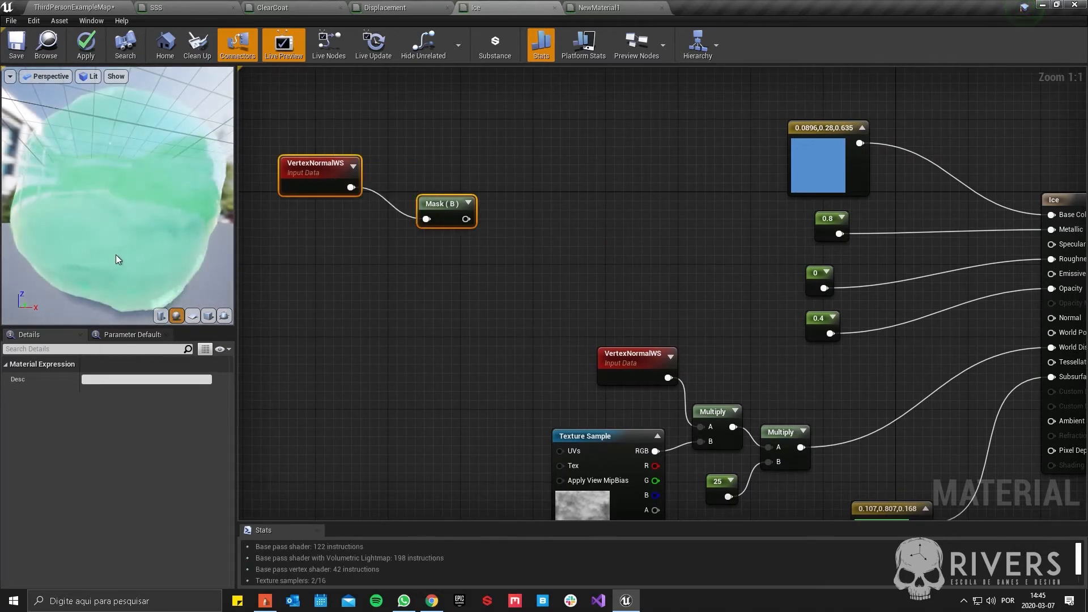
click(403, 283)
drag(441, 212, 420, 181)
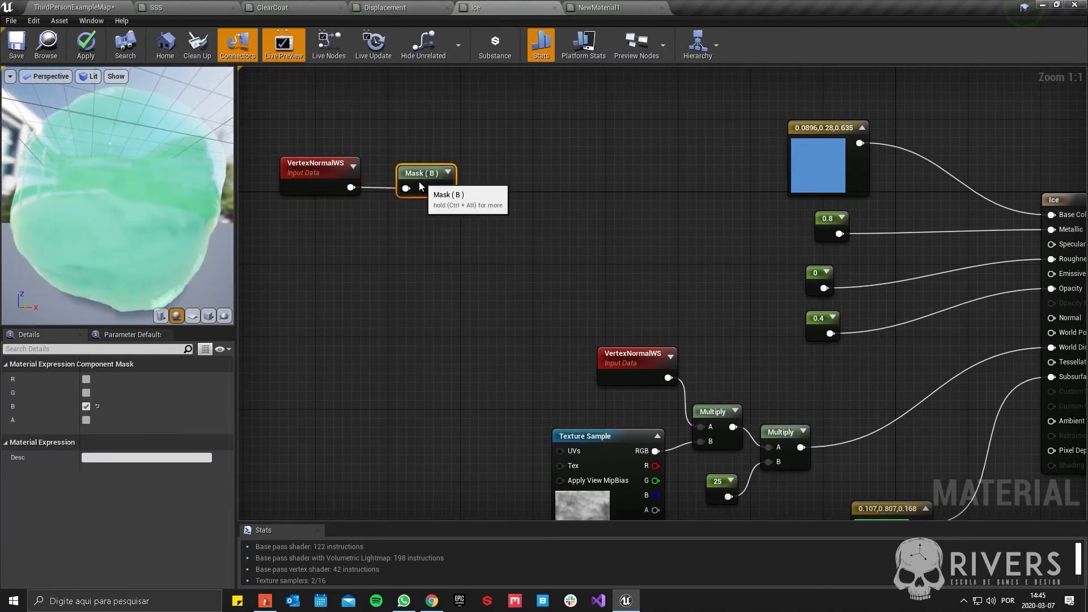
ctrl+click(307, 165)
right_drag(450, 175, 450, 229)
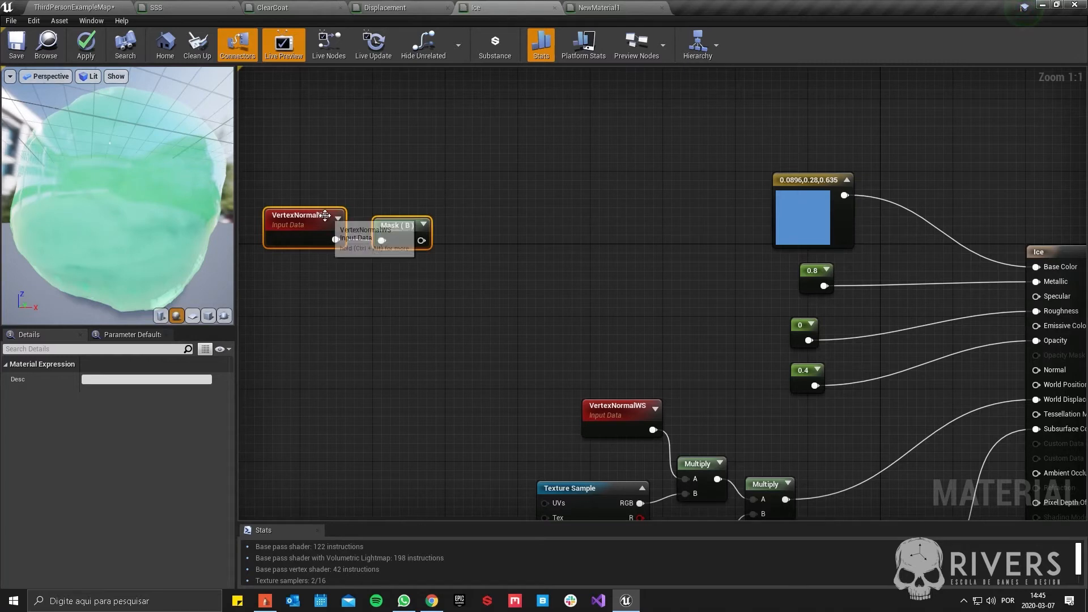
Step: Add a Clamp node fed by the B mask and shift the aligned chain further from the constants
click(398, 229)
right_click(453, 239)
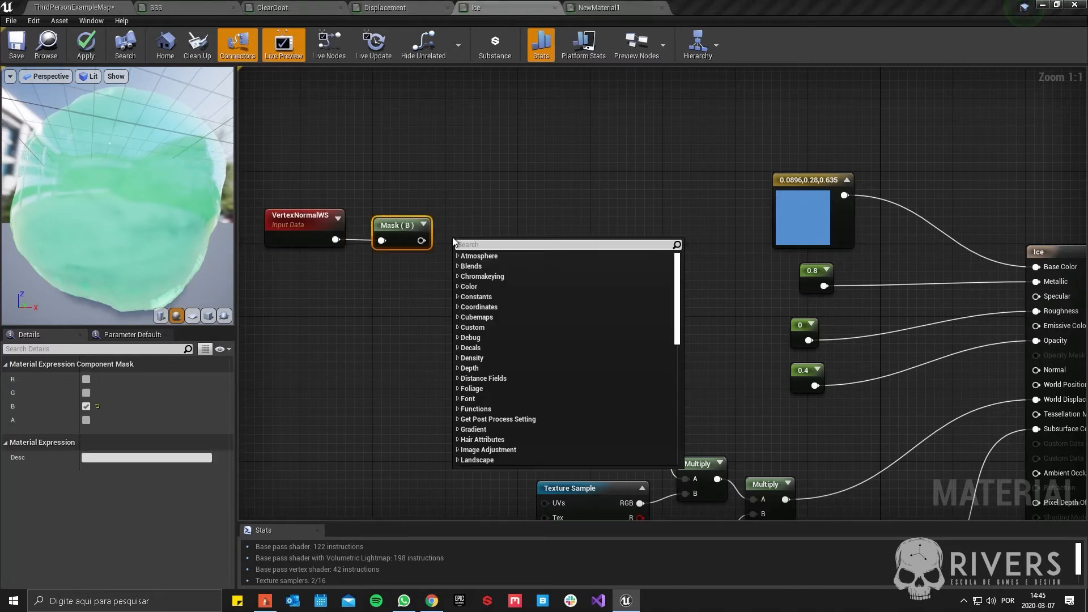
text(clam)
key(Return)
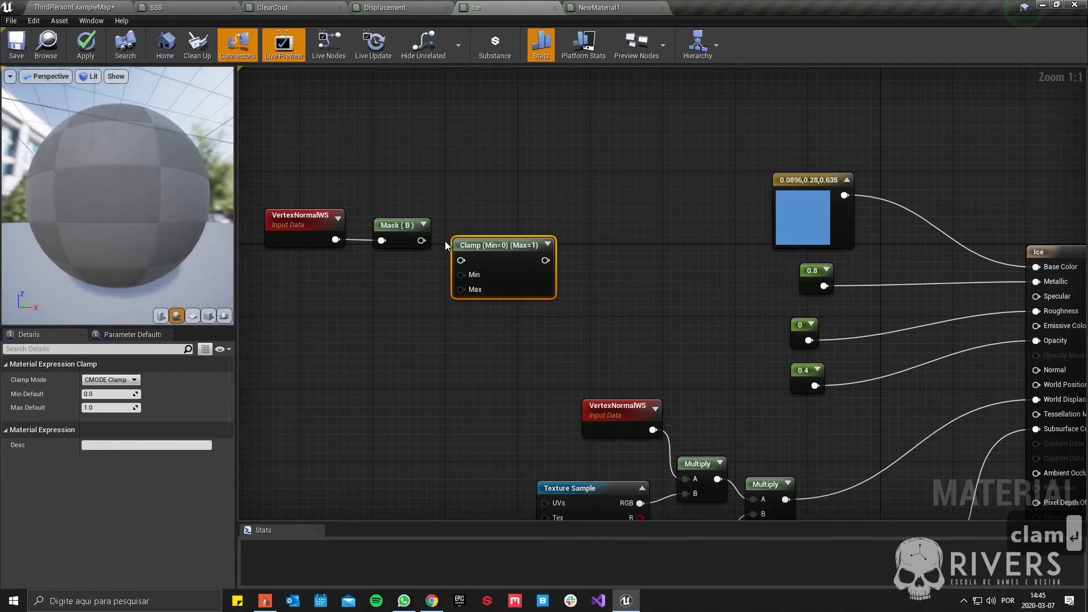
drag(420, 241, 463, 260)
drag(485, 255, 488, 236)
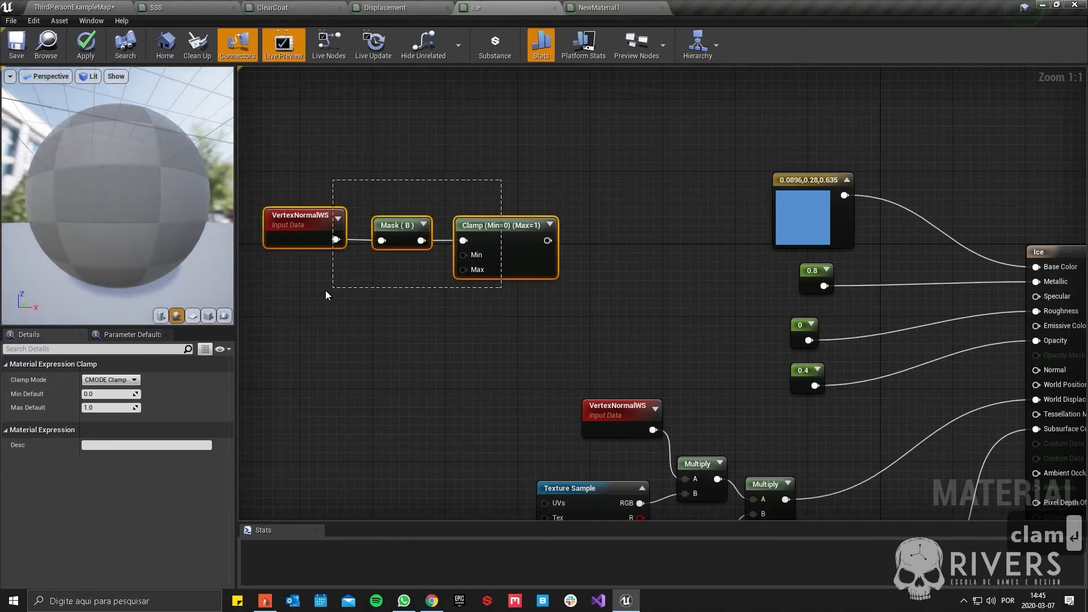
drag(325, 291, 326, 289)
drag(528, 233, 457, 224)
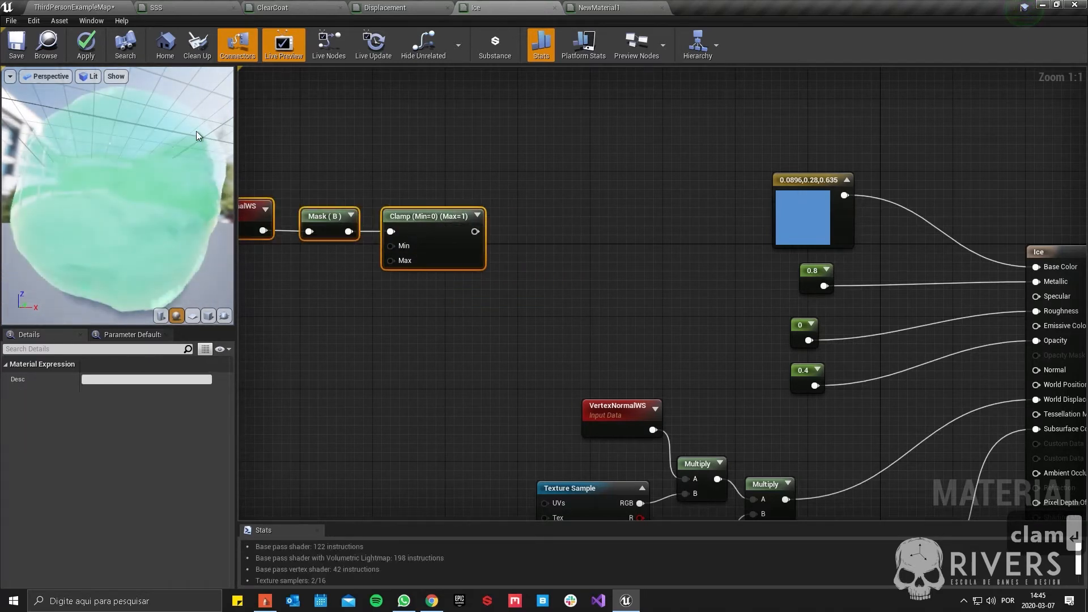
right_drag(553, 214, 593, 224)
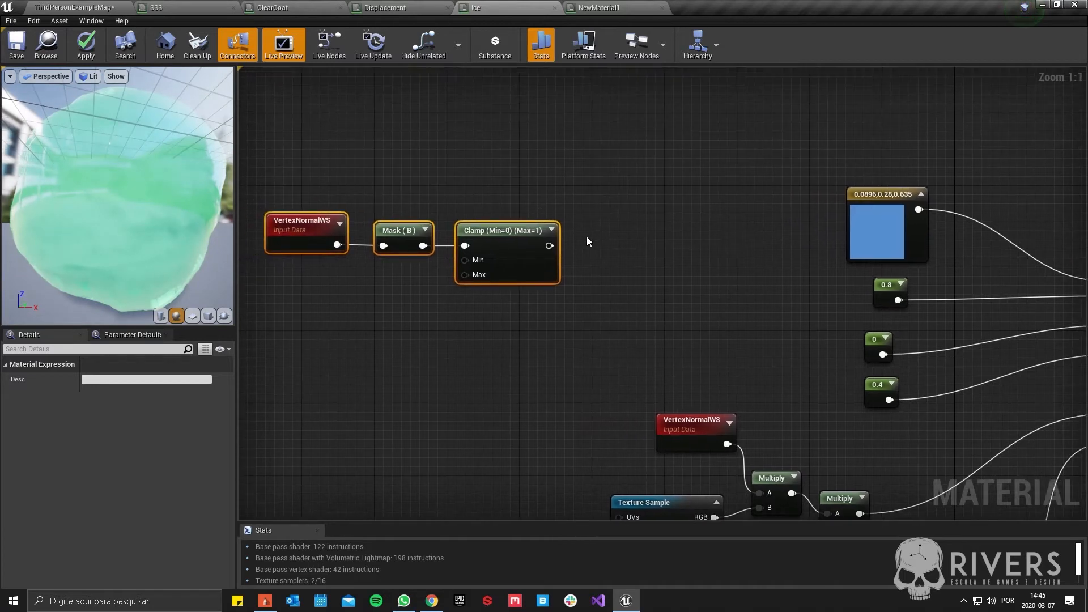
Step: Append a OneMinus node to the Clamp output, align it, and shift the whole chain further away
drag(549, 246, 570, 247)
text(on)
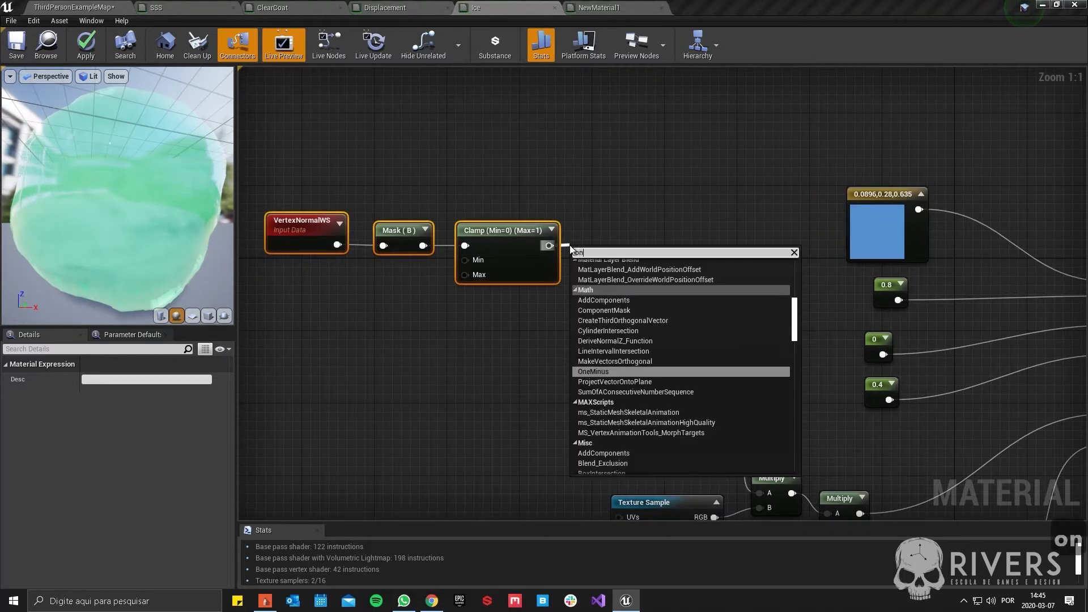
text(e)
key(Return)
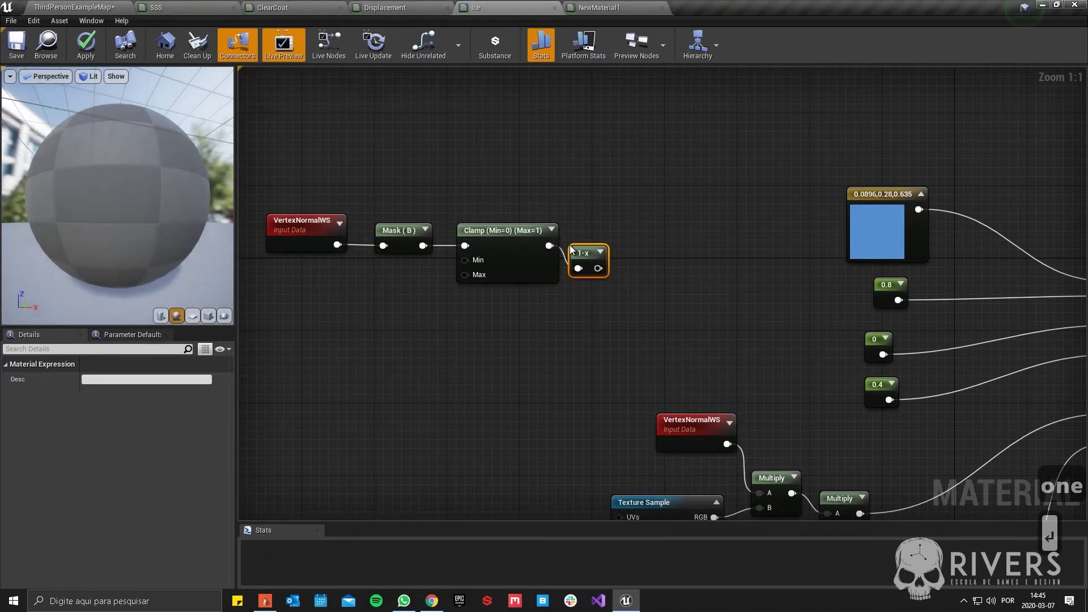
drag(588, 259, 593, 236)
drag(610, 191, 307, 278)
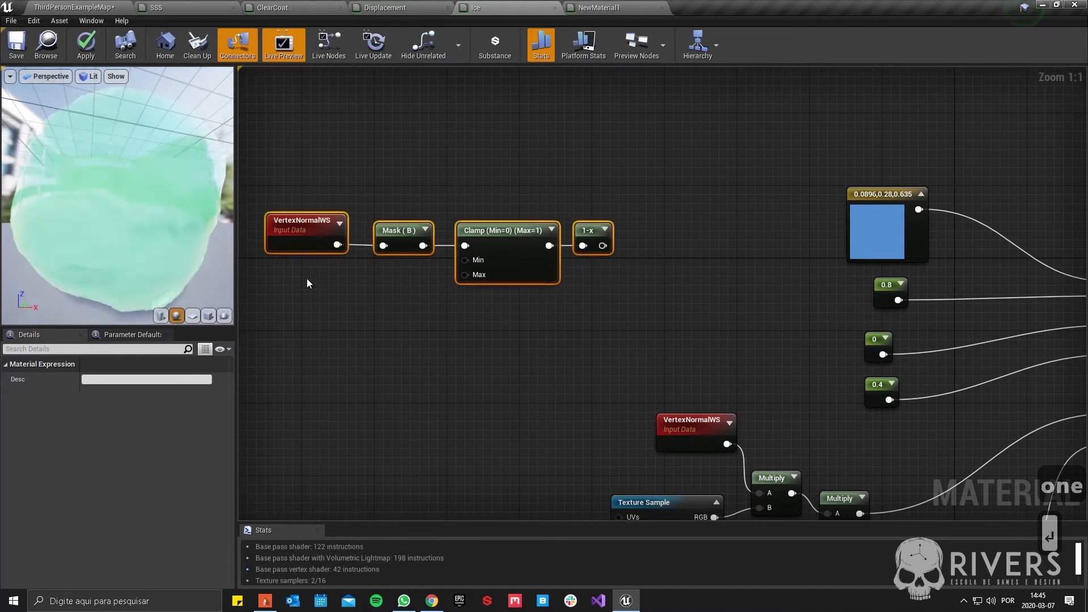
drag(313, 228, 224, 230)
click(539, 234)
right_drag(539, 233, 569, 241)
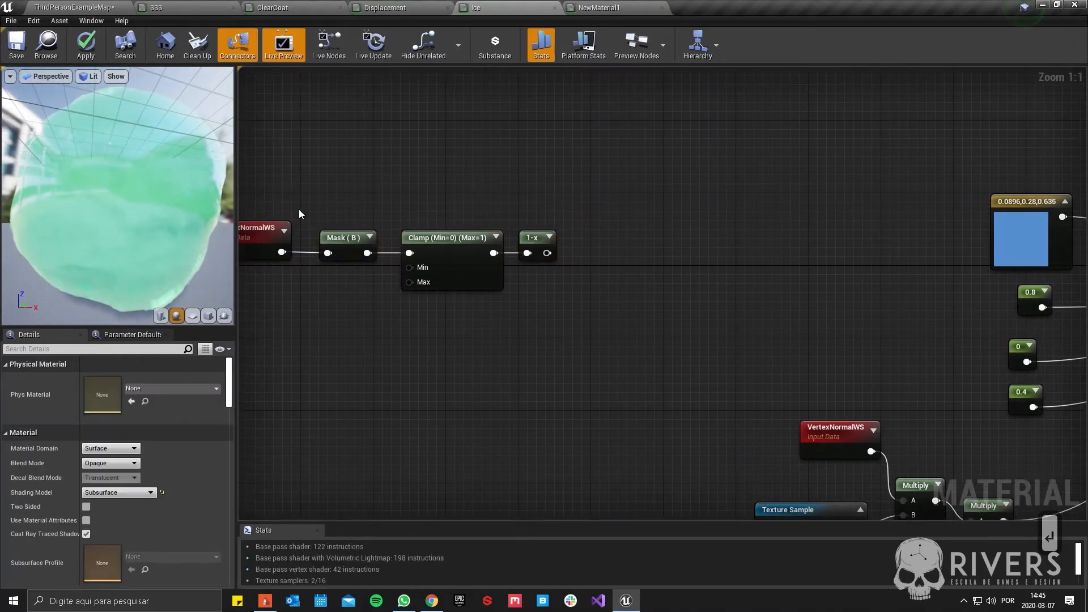
Step: Attach a CheapContrast function to the OneMinus output
drag(547, 253, 585, 256)
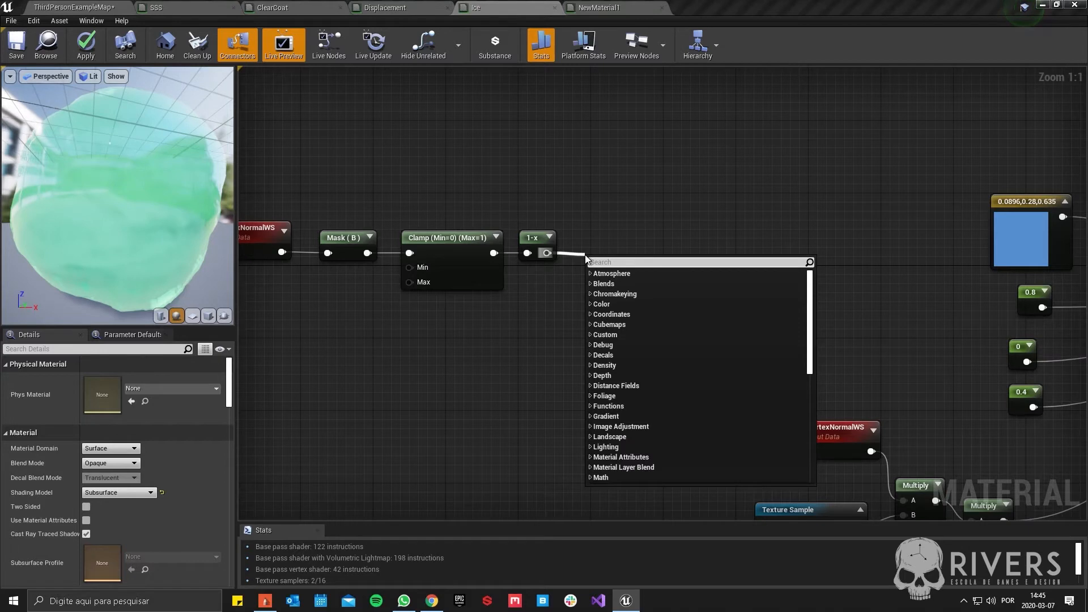
text(con)
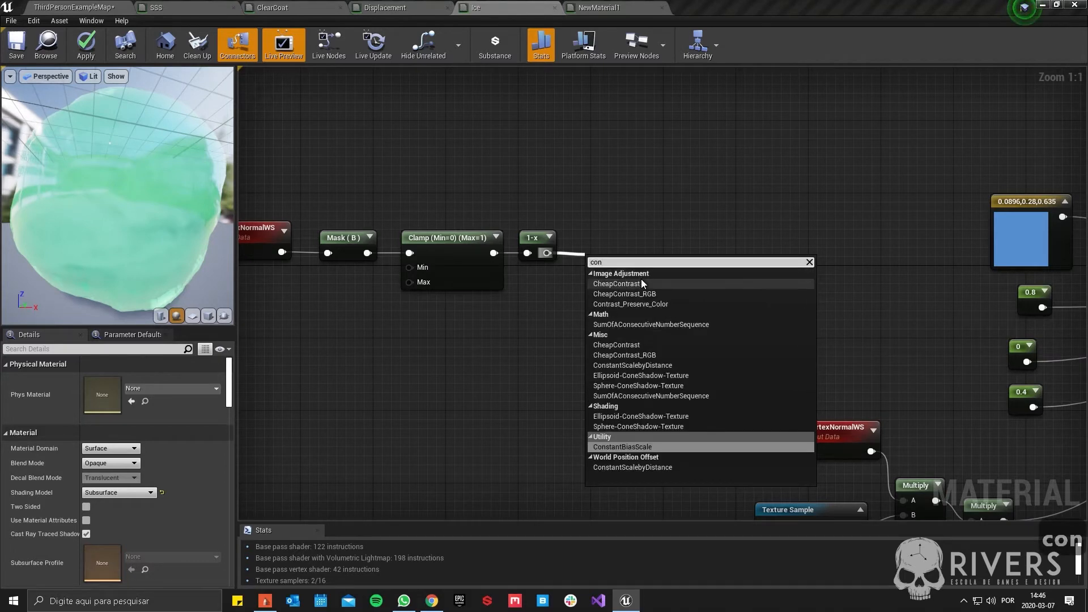
click(641, 284)
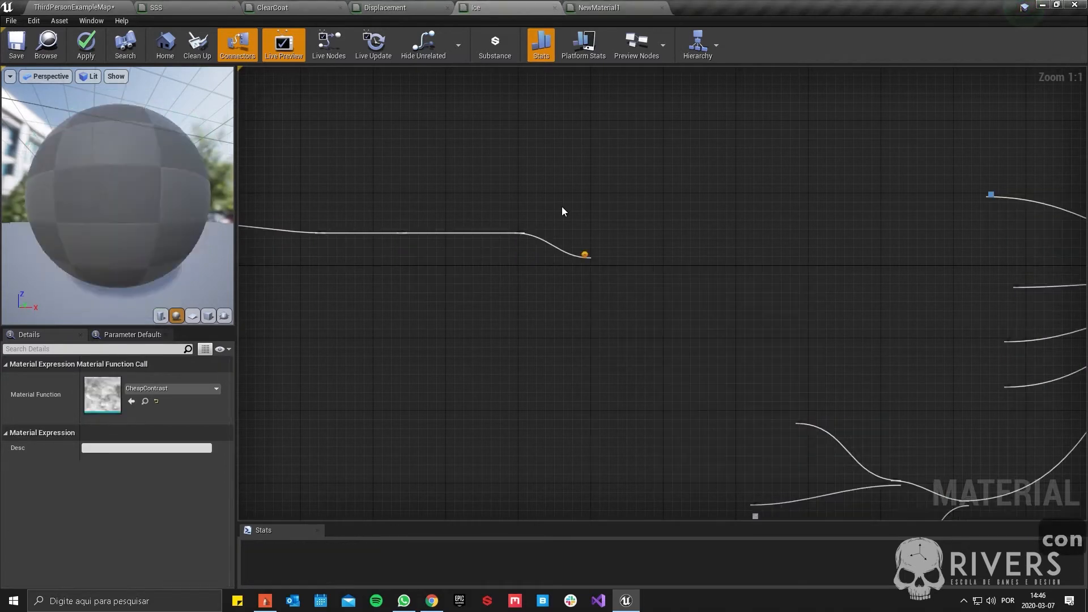
Step: Add a constant with value 2 and connect it to the CheapContrast node's Contrast input
key(1)
click(565, 291)
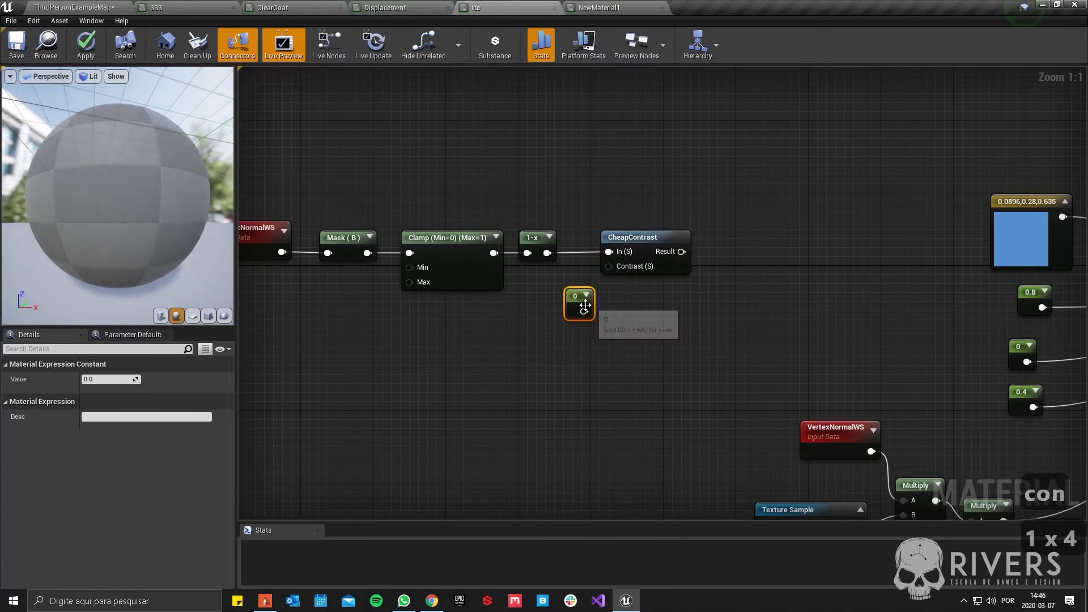
drag(584, 311, 611, 275)
click(108, 379)
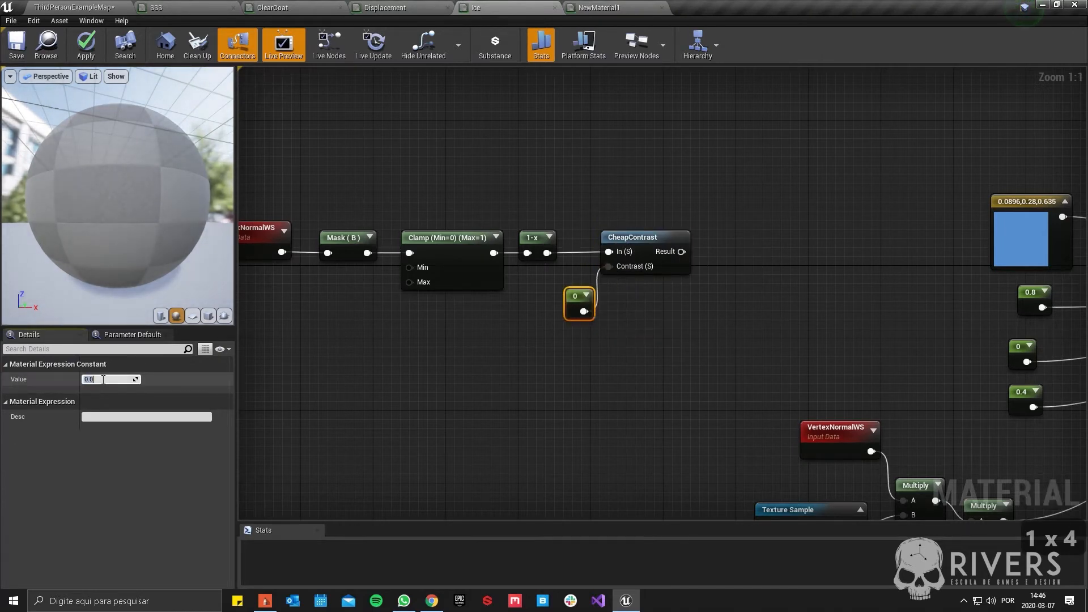
text(2)
key(Return)
click(605, 338)
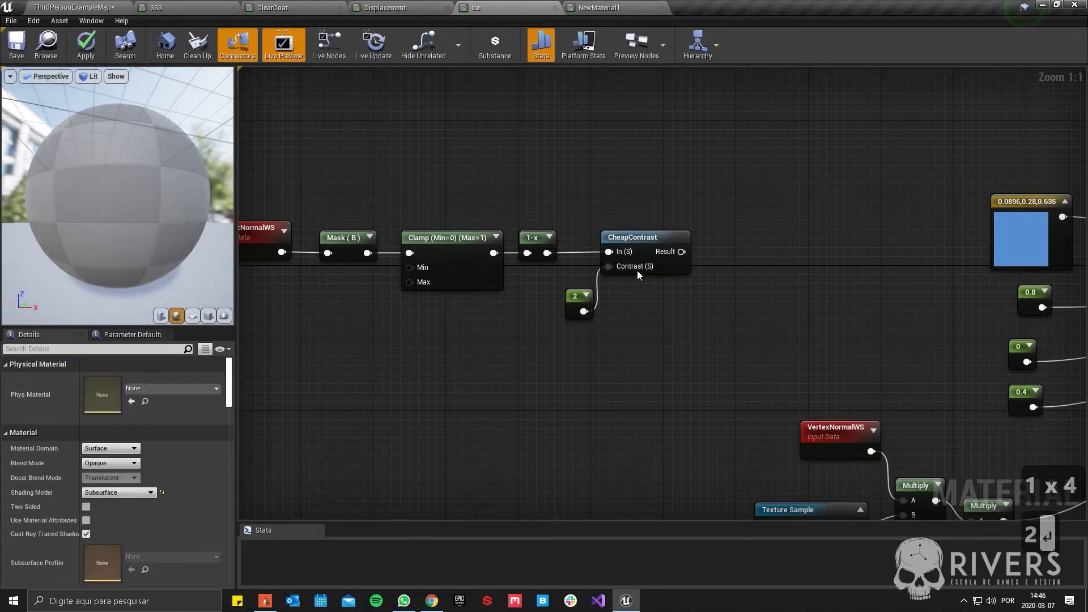
Step: Group the chain from VertexNormalWS to CheapContrast in a comment box titled "mascara"
right_drag(730, 307, 852, 247)
scroll(852, 247, down, 1)
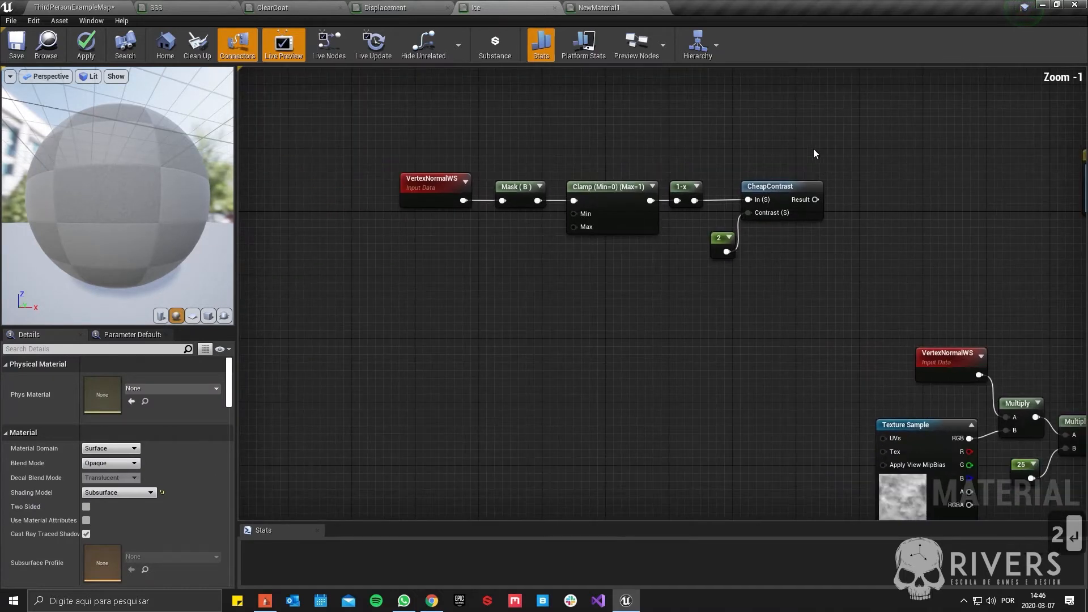
drag(811, 145, 359, 314)
text(c)
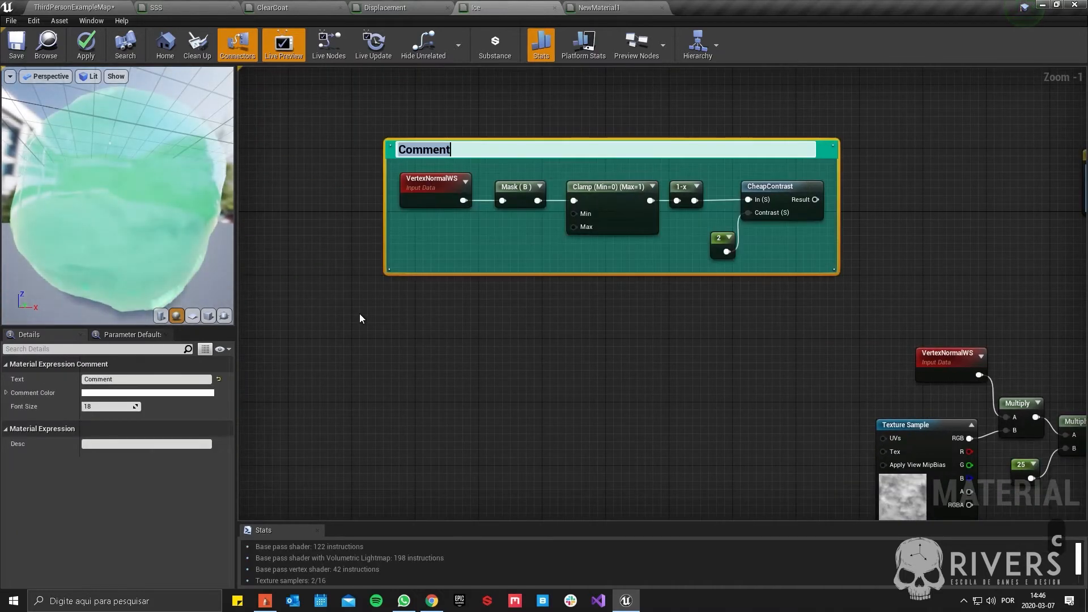
text(mascara)
key(Return)
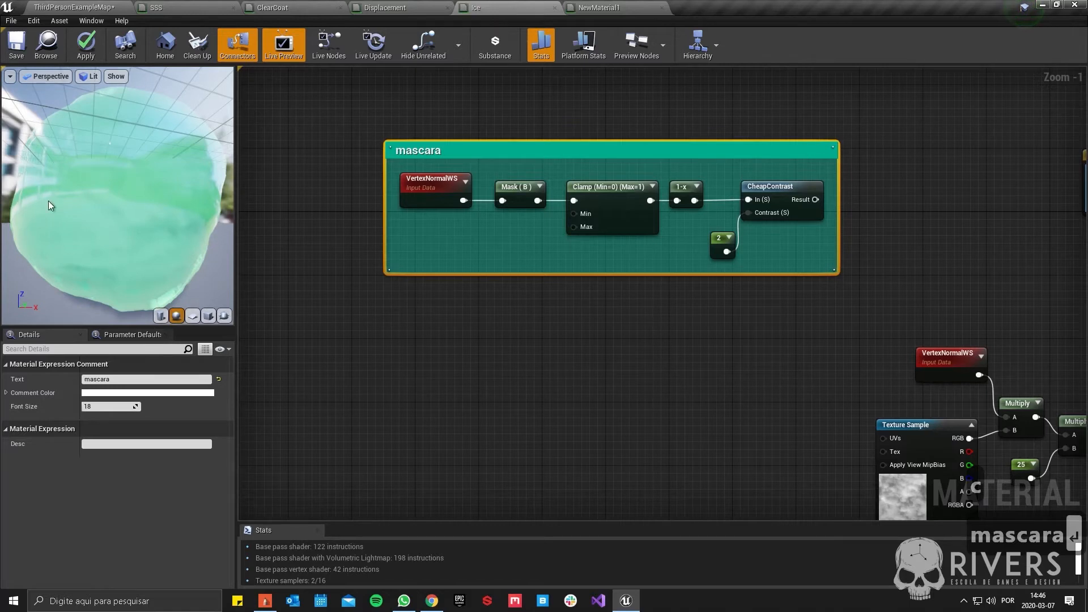
drag(49, 200, 92, 187)
right_drag(836, 338, 461, 260)
scroll(625, 261, down, 3)
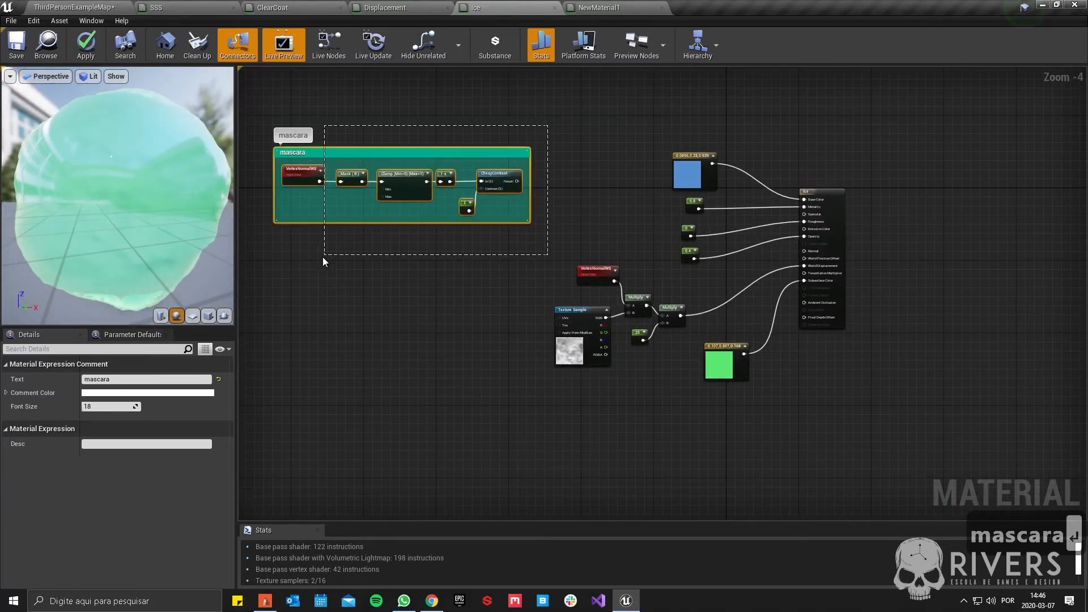
drag(323, 261, 323, 261)
Step: Add a Lerp node above the Ice output node, beside the blue colour constant
scroll(561, 166, down, 1)
scroll(583, 236, up, 4)
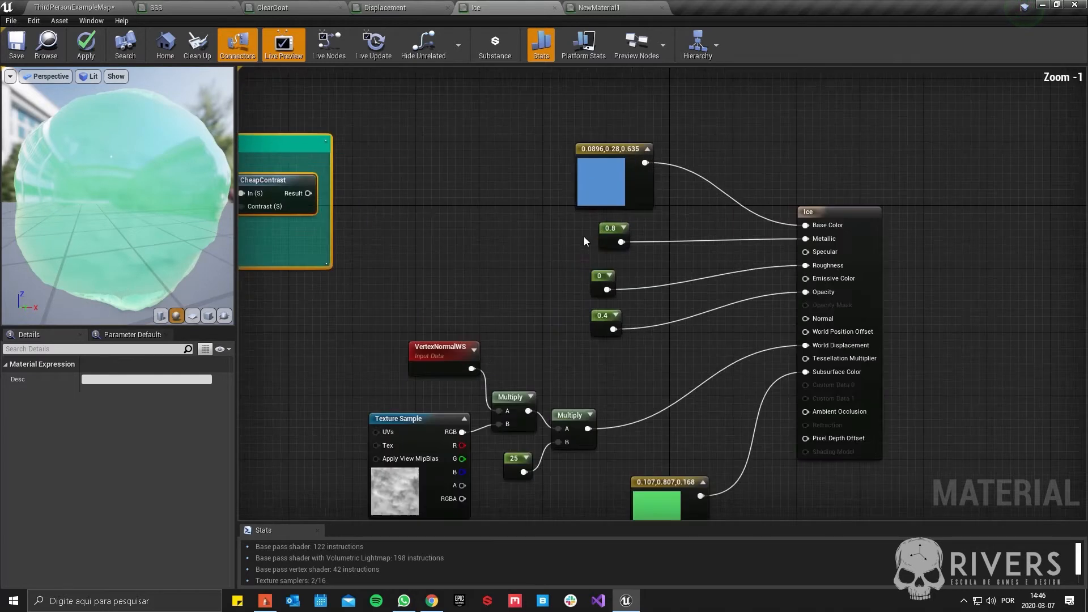
right_drag(697, 187, 651, 215)
scroll(652, 216, up, 1)
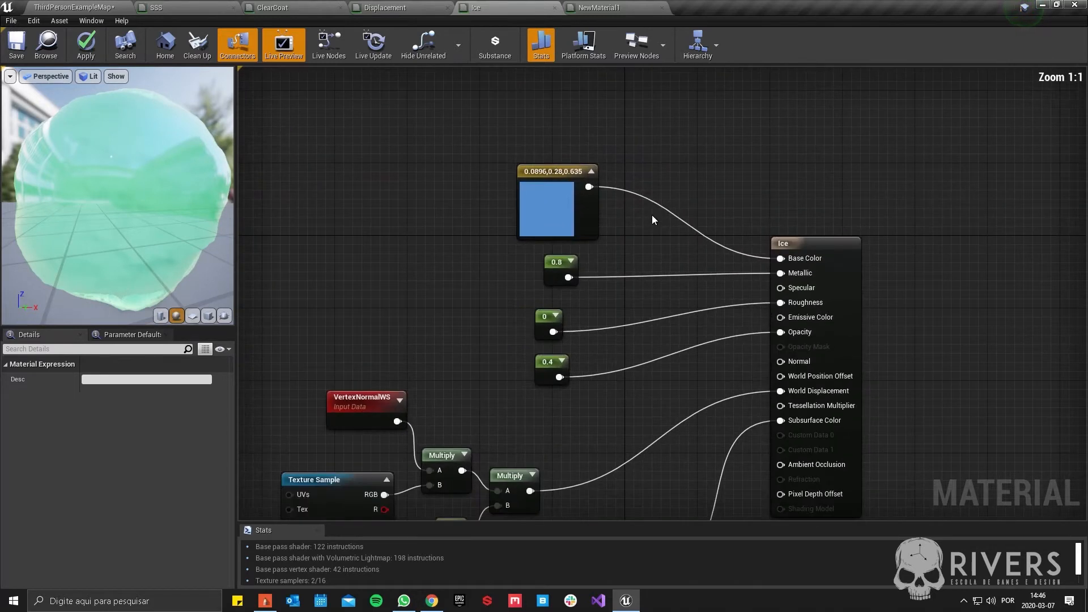
key(l)
click(662, 202)
drag(697, 224, 697, 131)
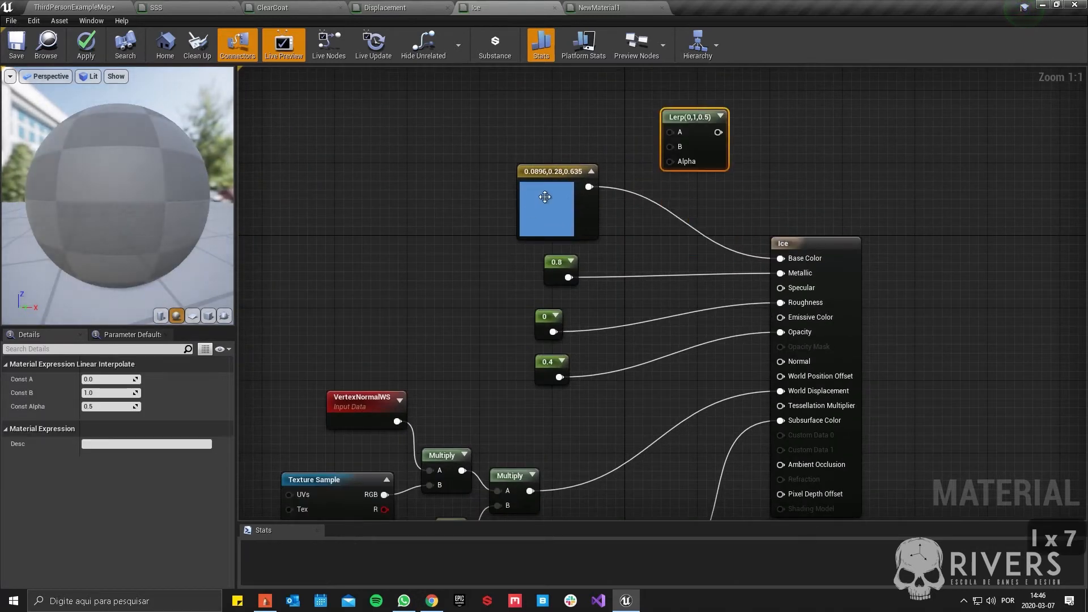
Step: Connect the blue colour constant to the Lerp's A input and the Lerp output to Base Color
drag(537, 206, 554, 143)
right_drag(554, 143, 516, 174)
drag(570, 158, 689, 185)
drag(745, 292, 743, 290)
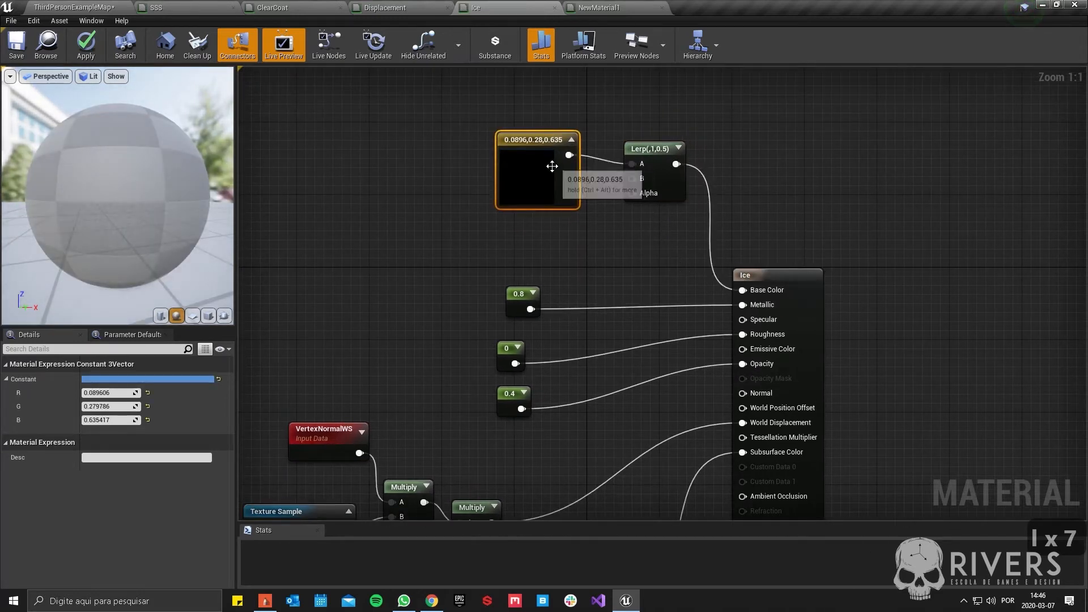
Step: Add a Texture Sample below the blue colour constant and assign the T_Rock_Basalt_D texture to it
drag(553, 170, 543, 89)
click(503, 194)
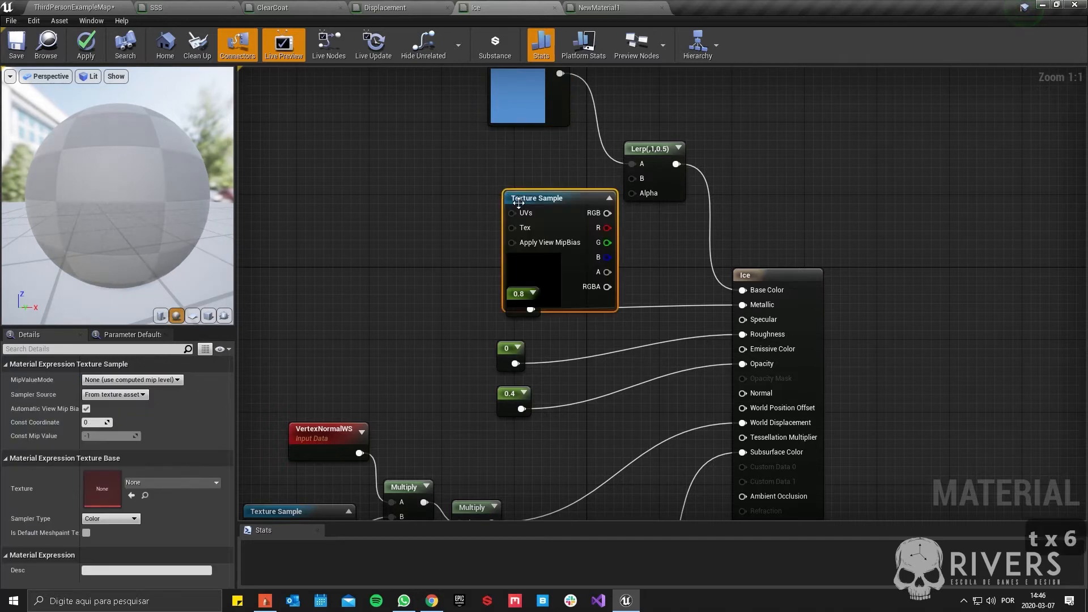
drag(540, 190, 498, 141)
click(154, 481)
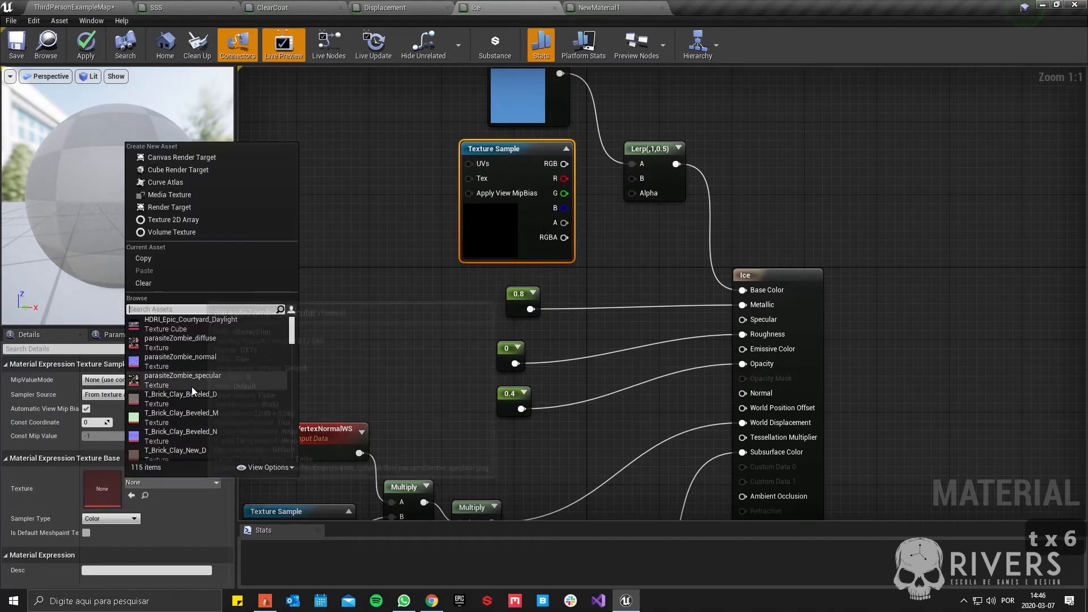
text(ro)
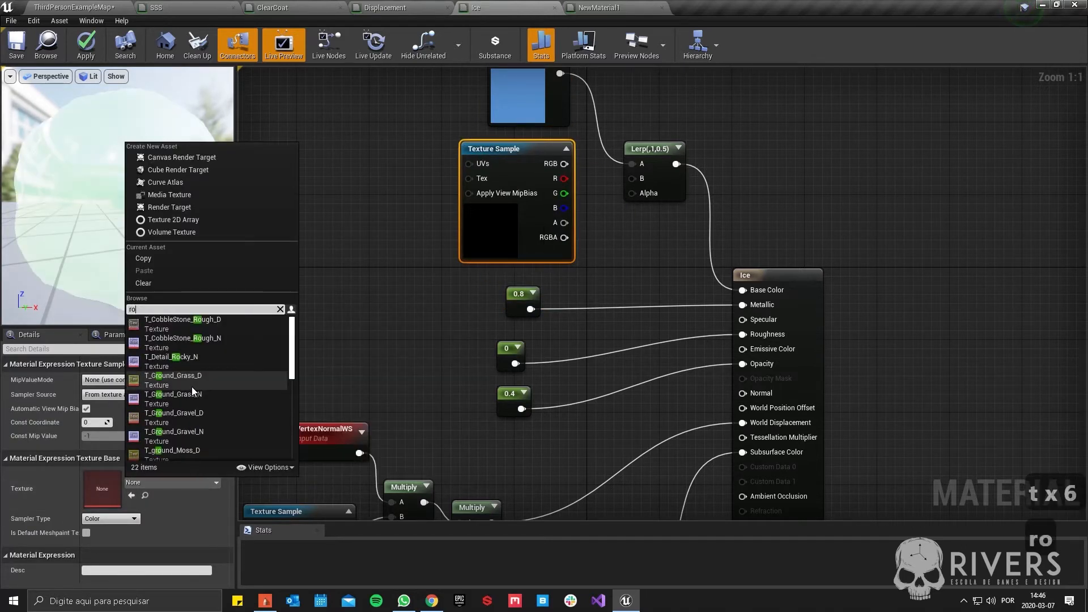
text(ck)
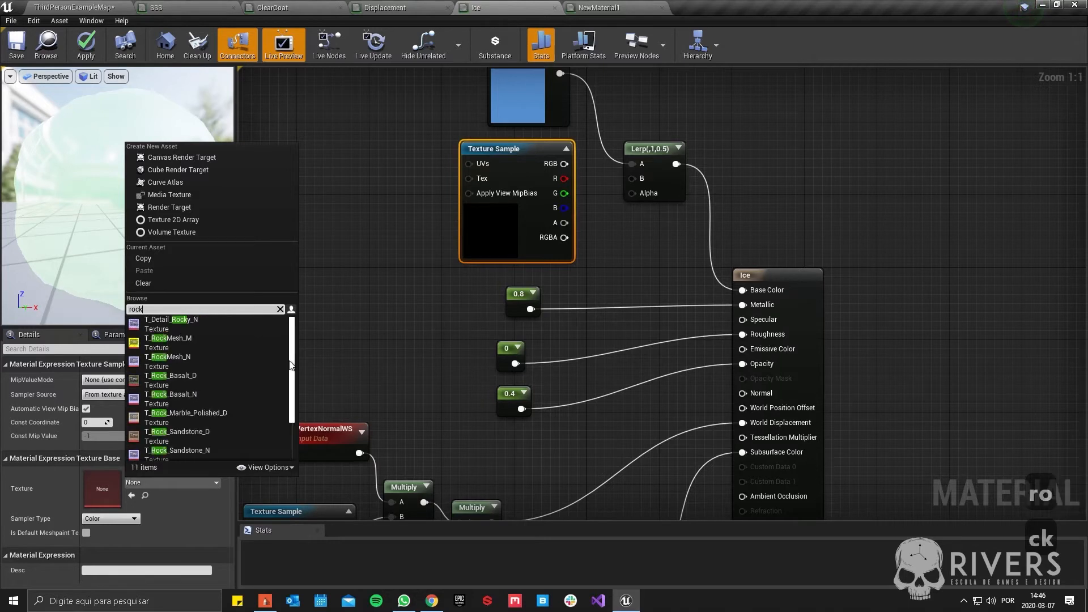
click(228, 377)
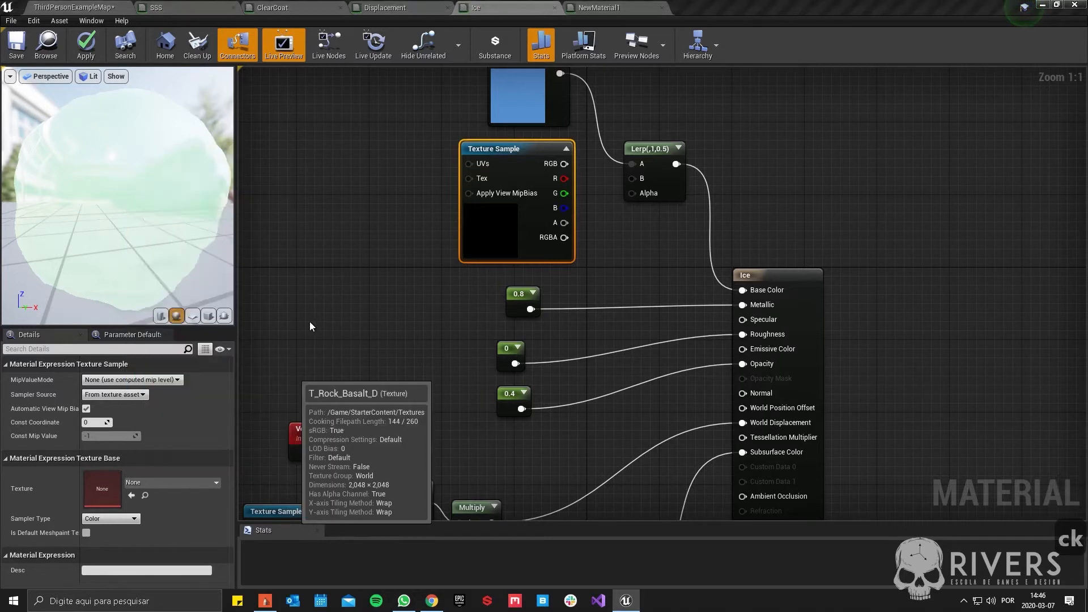
Step: Connect the rock texture's RGB output to the base colour Lerp's B input and move these nodes further up
drag(564, 164, 636, 177)
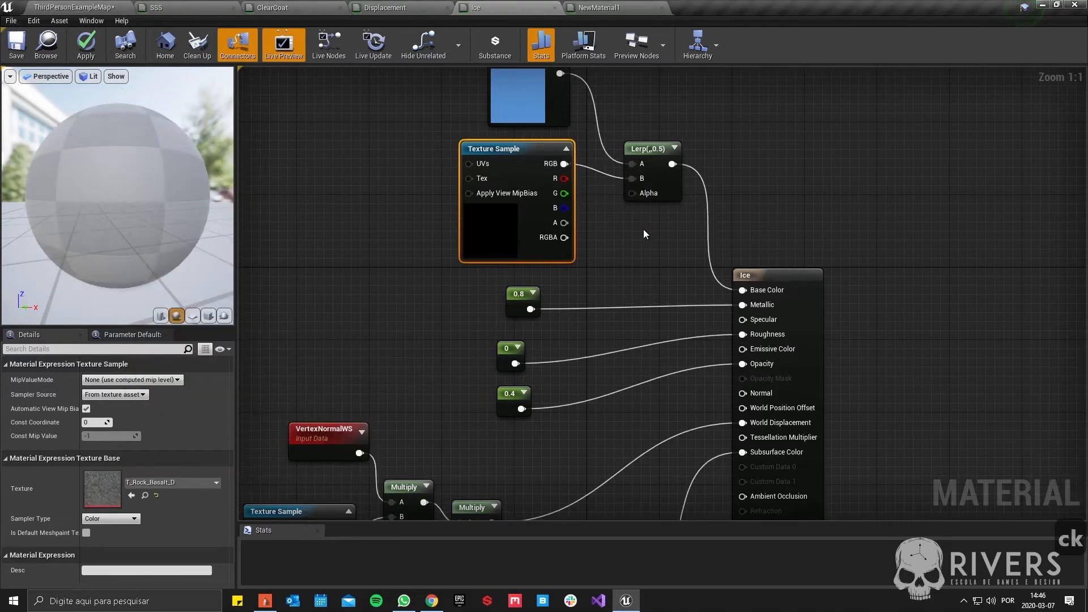
drag(643, 229, 524, 72)
drag(509, 247, 473, 149)
click(522, 270)
right_drag(522, 271, 531, 190)
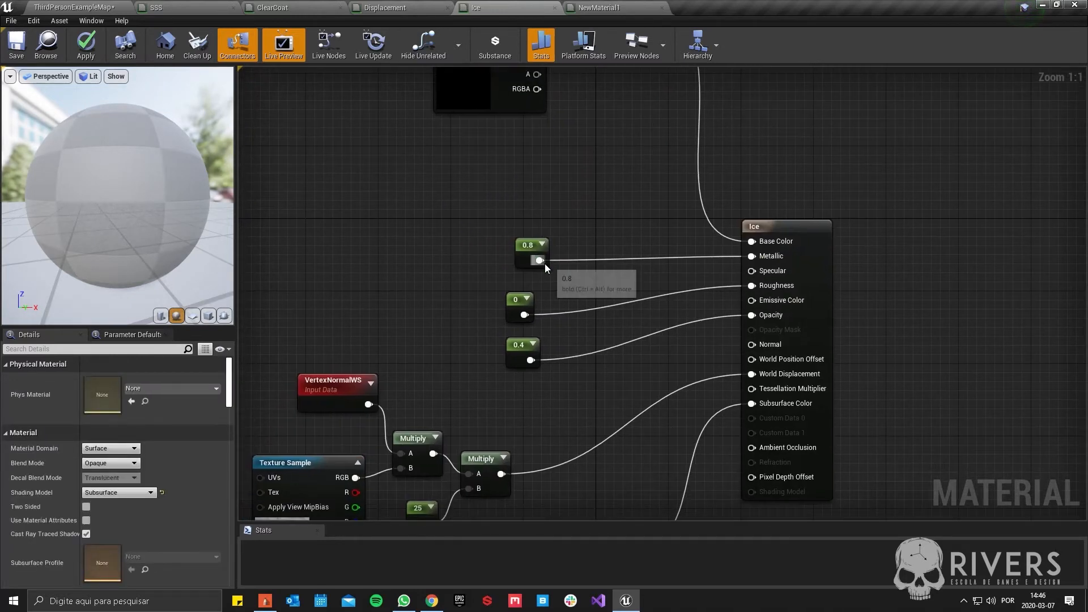
Step: Insert a Lerp between the 0.8 constant and the Metallic input, with the constant feeding its A input
drag(525, 247, 516, 193)
click(596, 167)
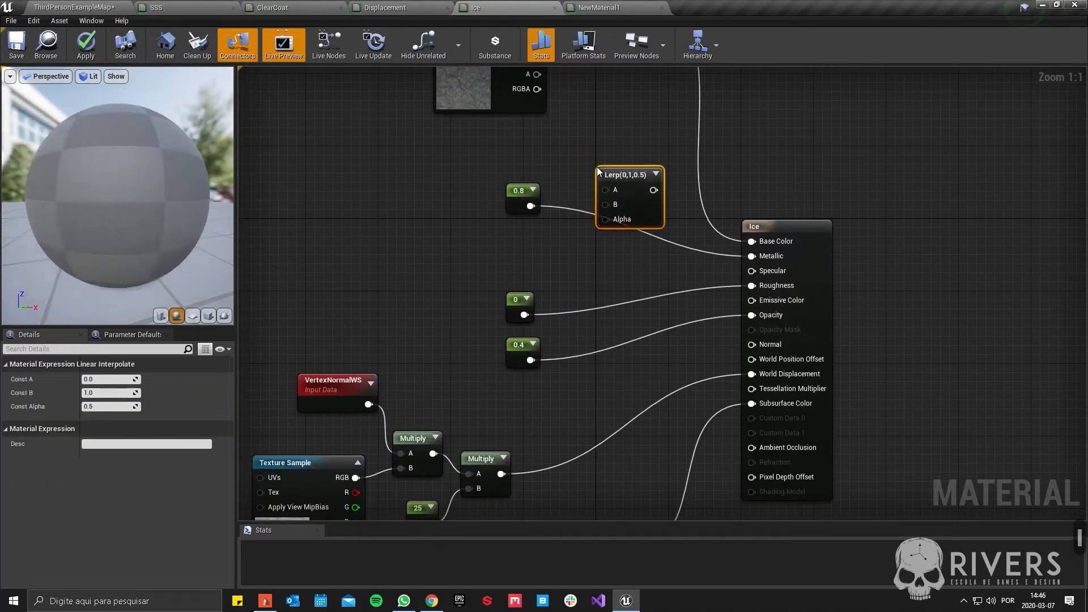
drag(530, 206, 751, 258)
drag(624, 180, 623, 187)
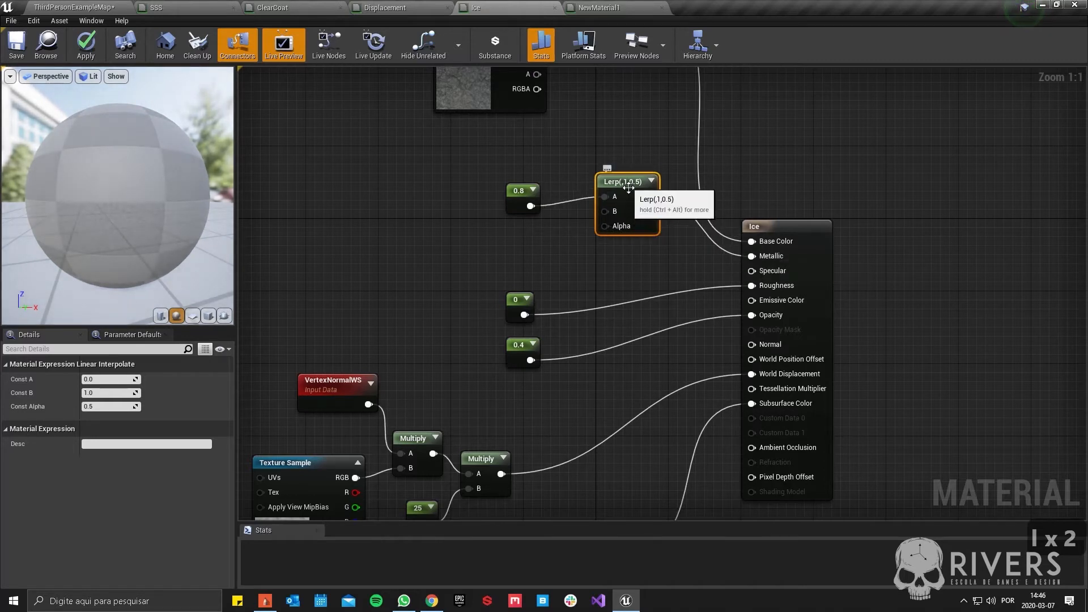
Step: Set the metallic Lerp's Const B to 0 and move it up together with the 0.8 constant
click(105, 392)
text(0)
key(Return)
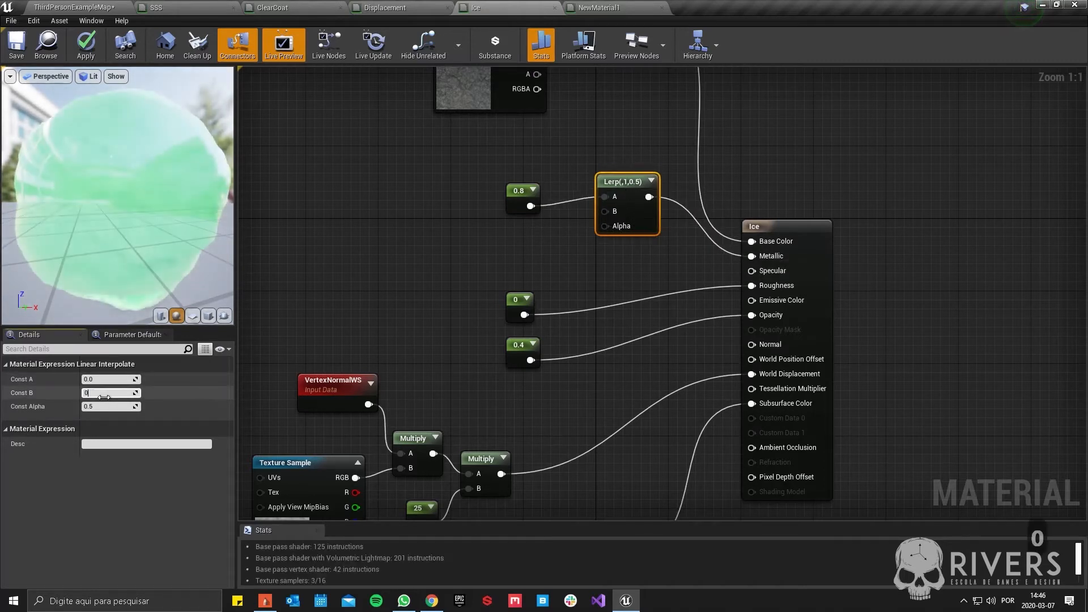
right_drag(294, 278, 441, 203)
drag(703, 236, 600, 176)
drag(699, 154, 681, 126)
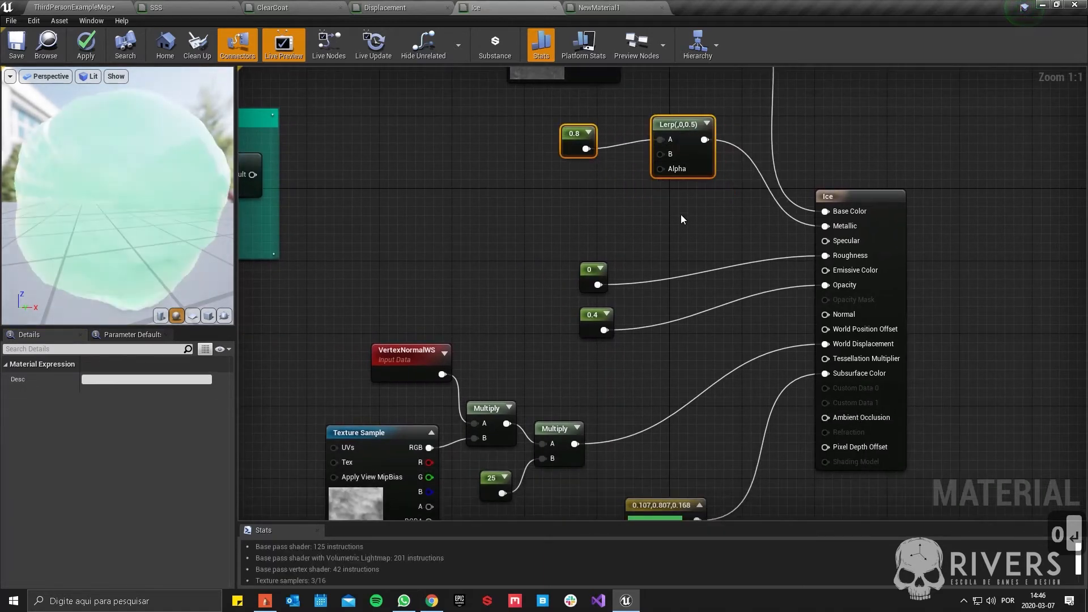
Step: Insert a Lerp between the 0 constant and the Roughness input, and move the 0.4 constant down to make room
click(655, 227)
key(l)
click(647, 228)
drag(592, 270, 826, 256)
drag(594, 315, 607, 351)
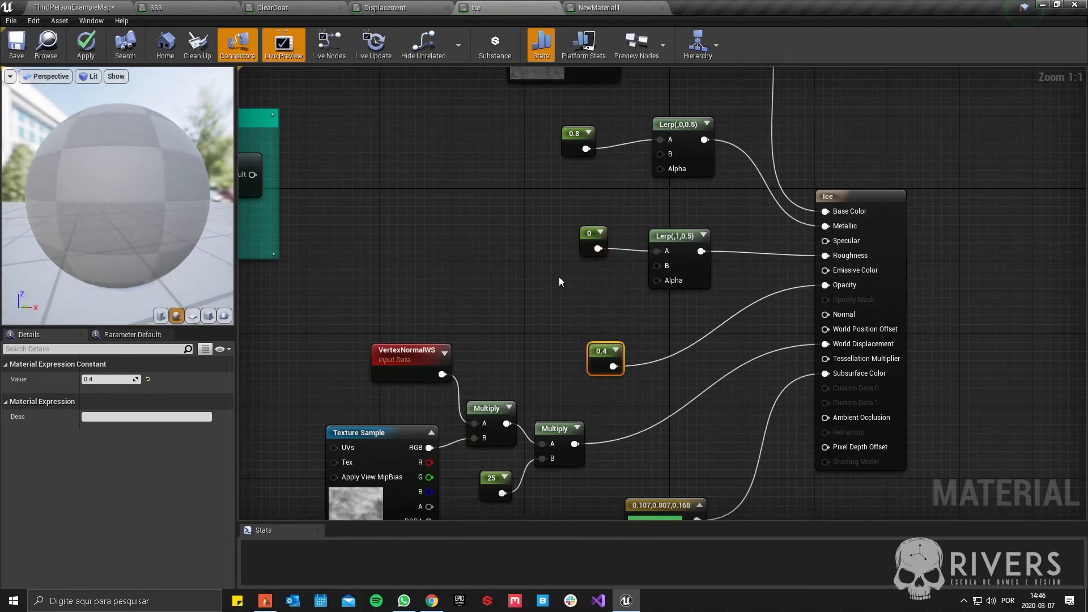
key(t)
click(514, 223)
click(193, 481)
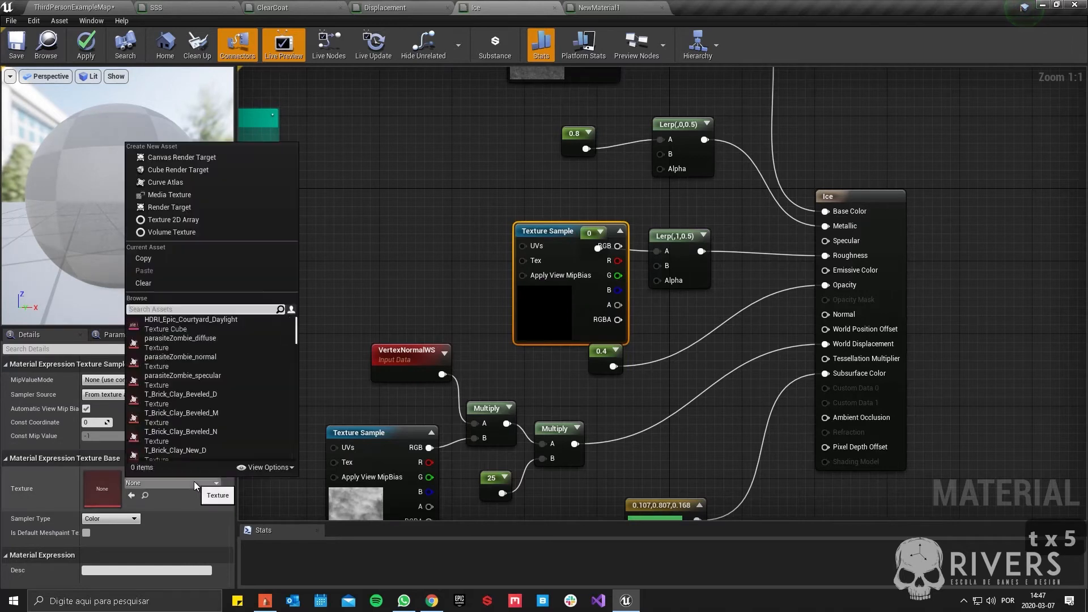
text(rock)
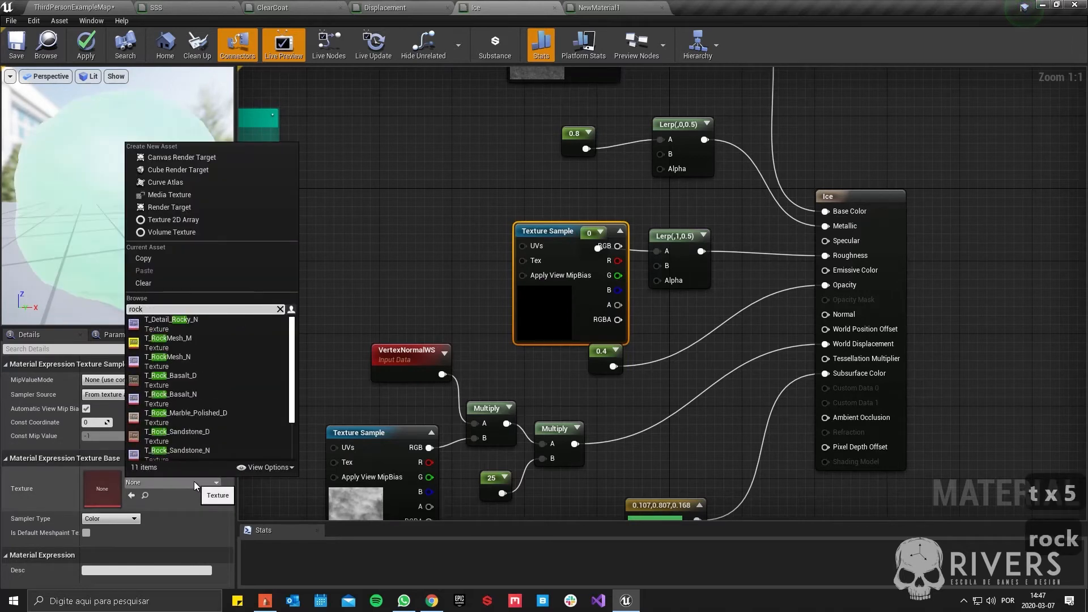
click(455, 306)
drag(562, 311, 445, 250)
key(Delete)
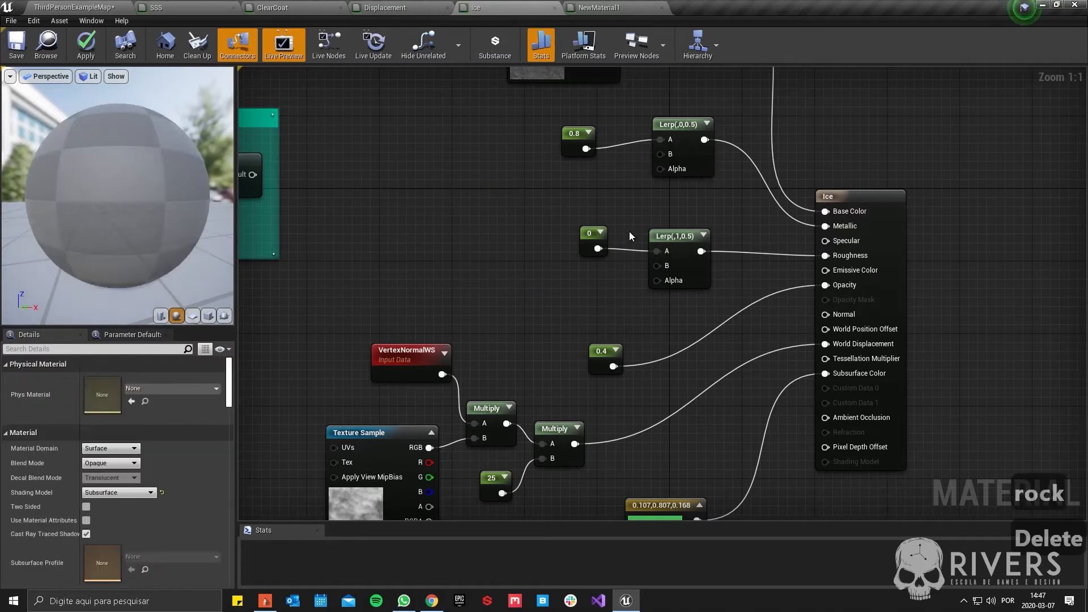
Step: Set the roughness Lerp's Const B to 0.8
click(674, 236)
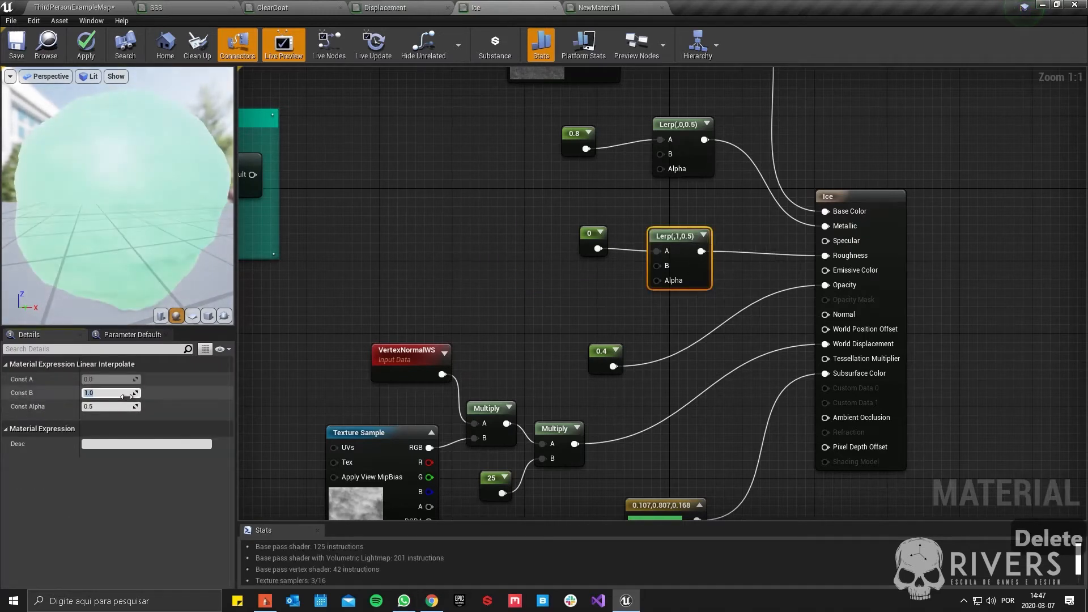
text(.8)
key(Return)
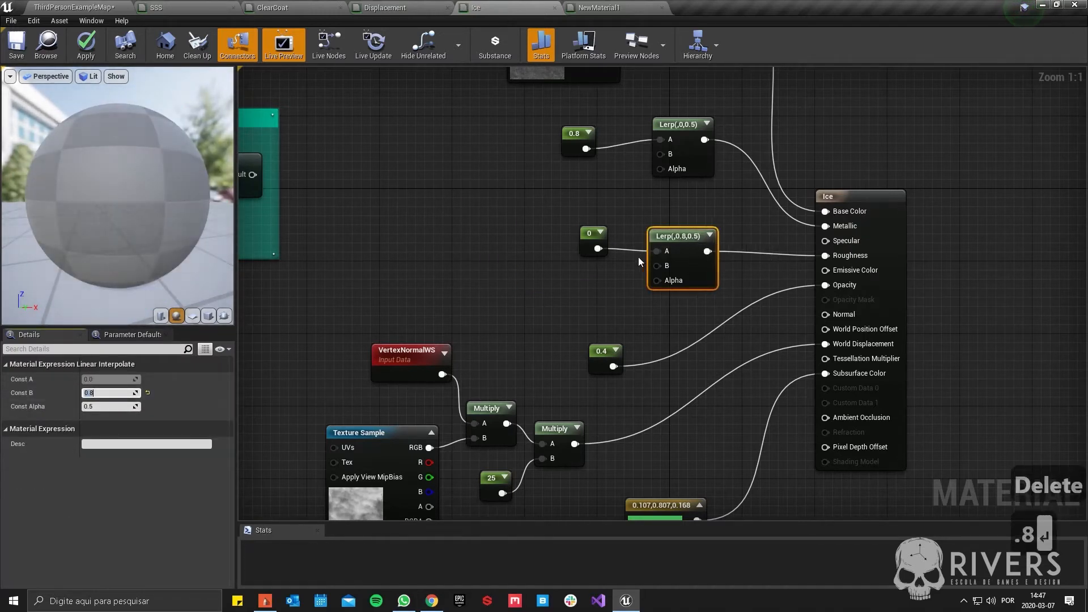
Step: Move the metallic and roughness Lerps with their constants up to free space above the opacity constant
right_drag(629, 327, 621, 288)
right_drag(585, 223, 592, 315)
drag(667, 354, 591, 293)
drag(581, 189, 579, 187)
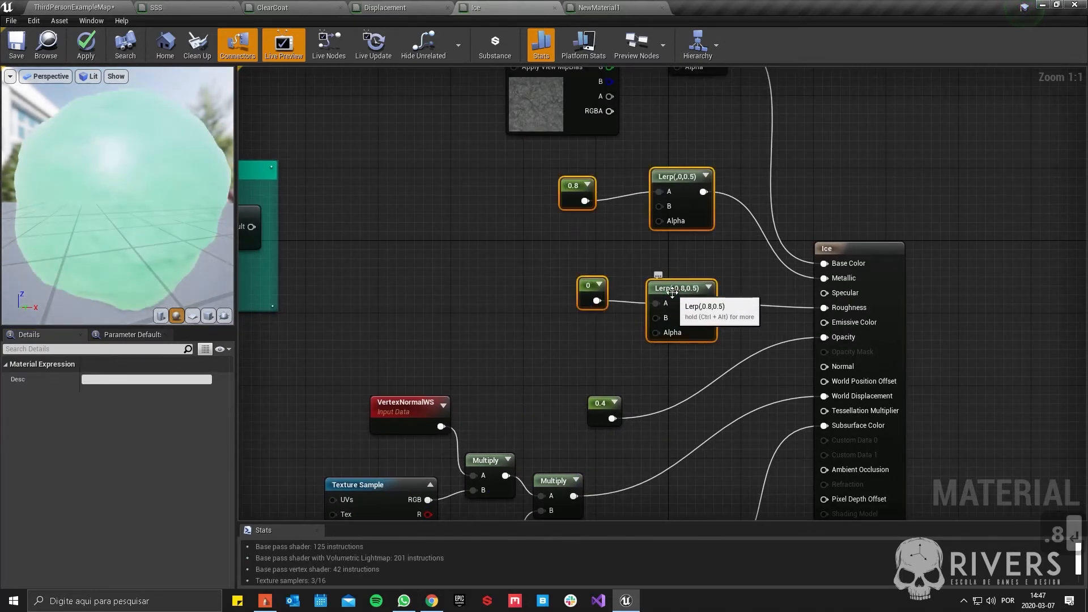
drag(674, 293, 669, 258)
click(658, 310)
drag(584, 236, 584, 235)
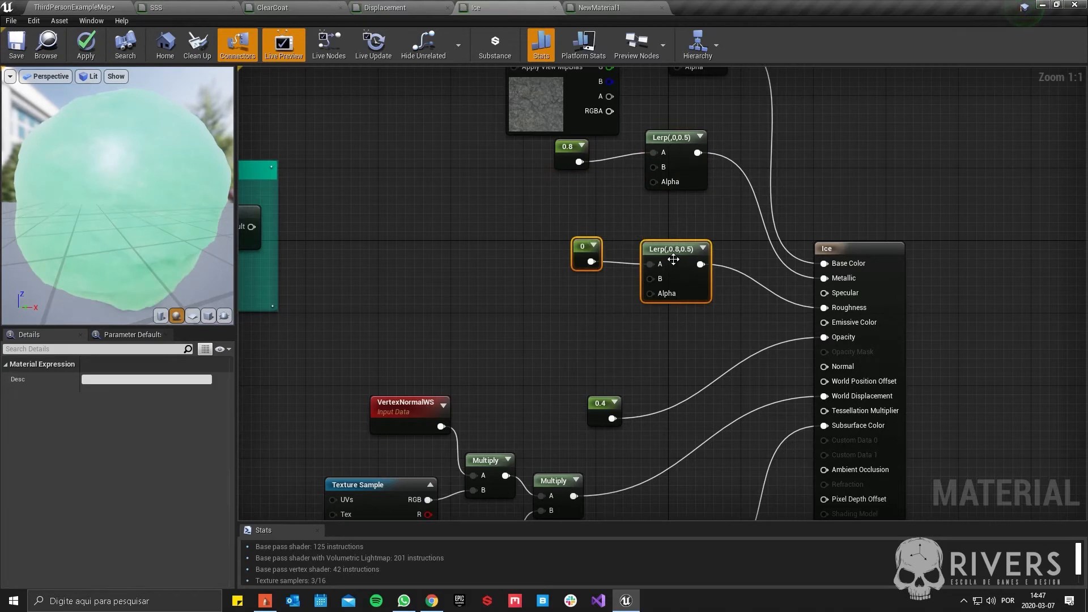
drag(673, 257, 665, 220)
click(651, 324)
Step: Insert a Lerp between the 0.4 constant and the Opacity input, and align the constant beside it
right_drag(669, 331, 669, 291)
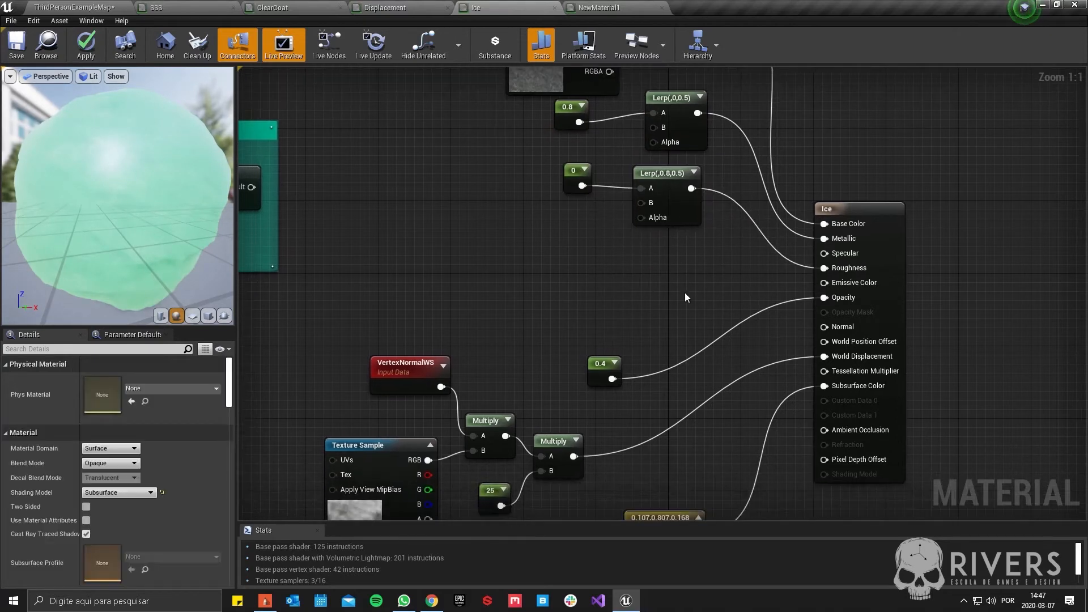
click(643, 269)
drag(669, 275, 694, 283)
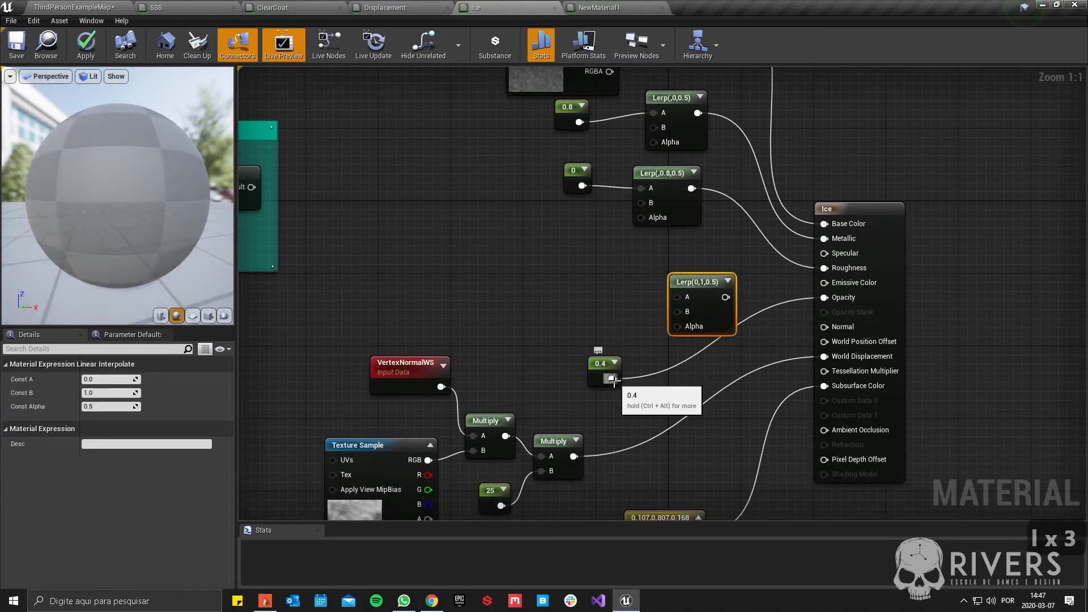
drag(612, 378, 600, 282)
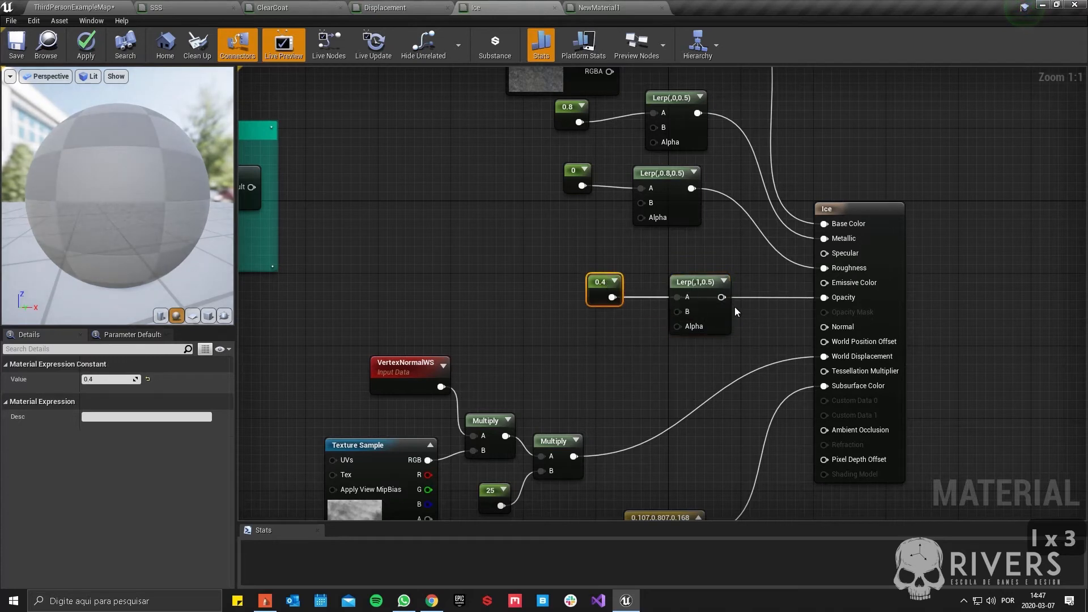
click(698, 309)
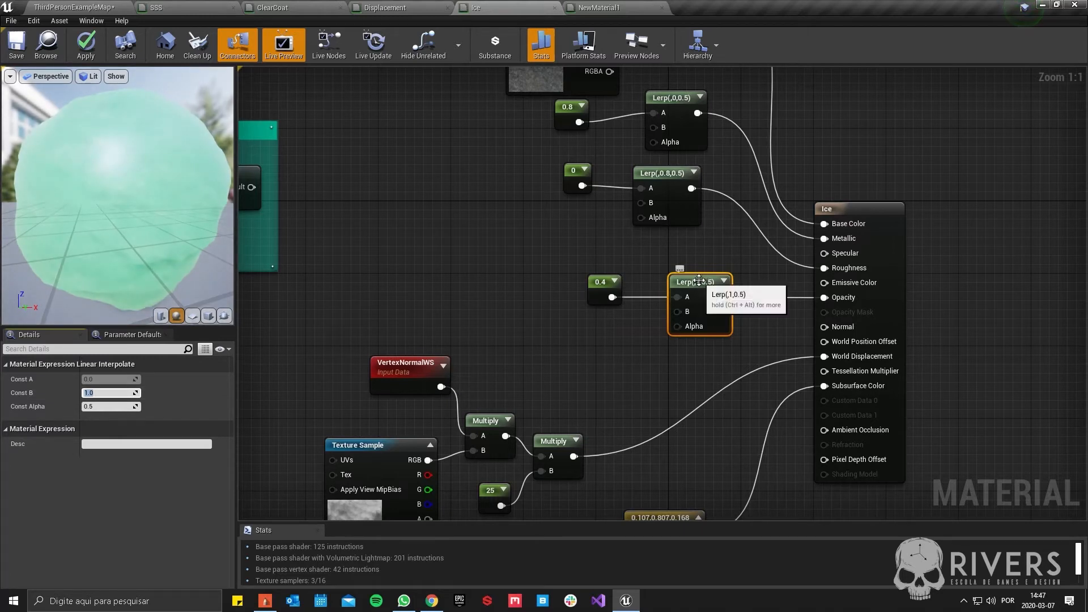
Step: Move the whole world displacement chain, from VertexNormalWS and Texture Sample to the last Multiply, away from the Ice output node
right_drag(630, 368, 633, 238)
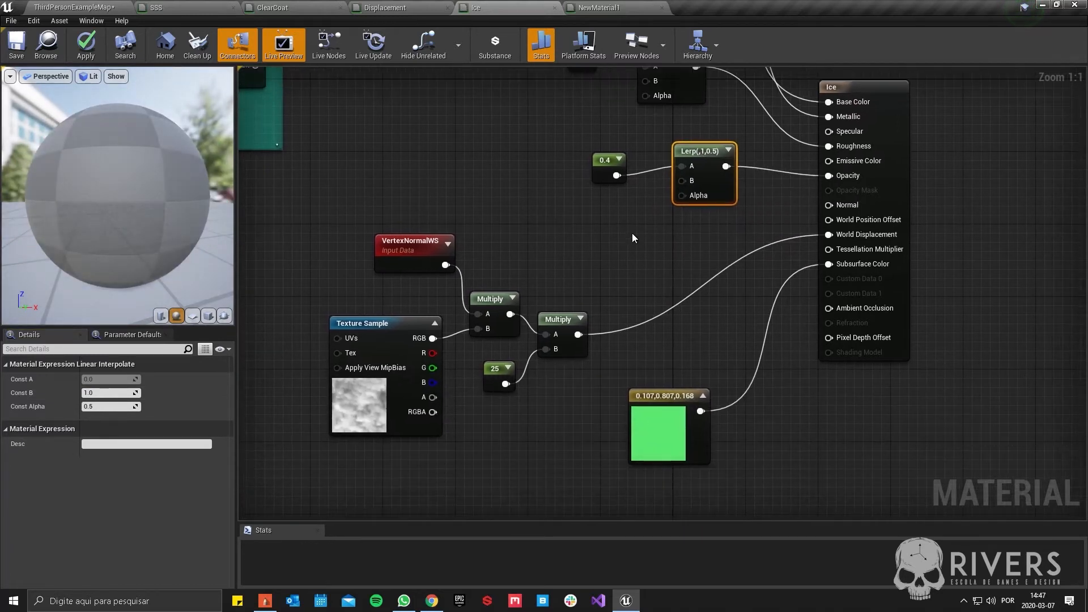
scroll(632, 234, down, 2)
drag(572, 211, 454, 374)
drag(438, 307, 315, 347)
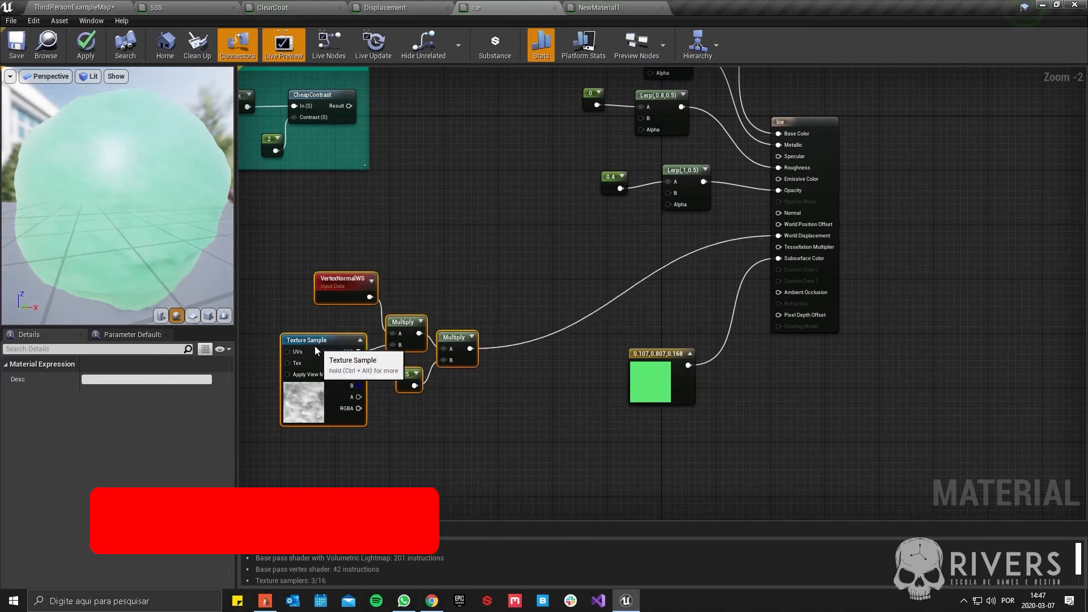
Step: Insert a Lerp between the last Multiply and World Displacement, using the Multiply as A and 0 as Const B
click(636, 292)
scroll(563, 280, up, 2)
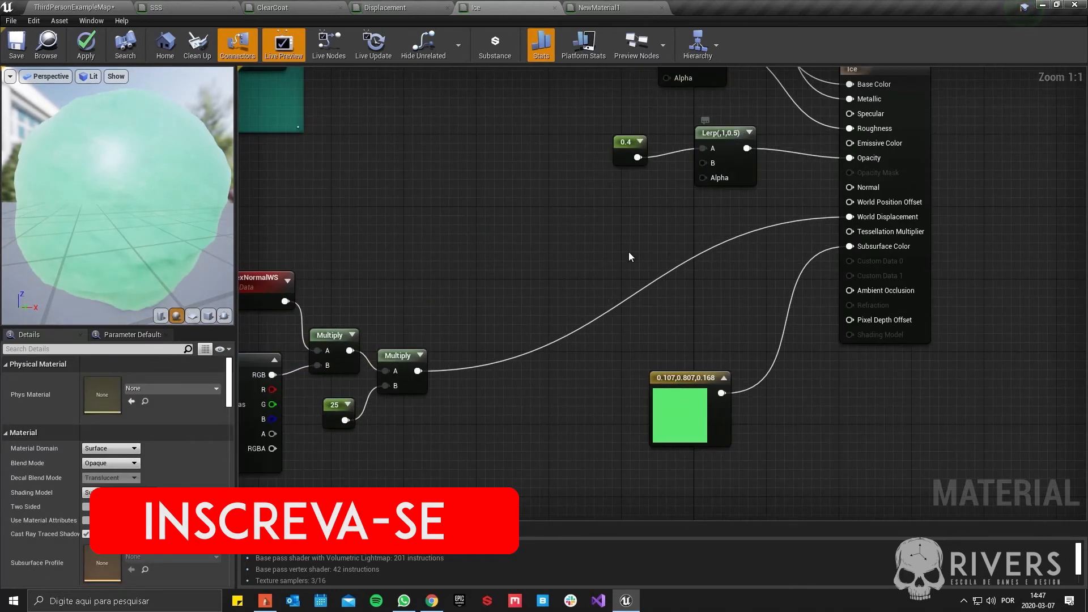
click(607, 264)
drag(633, 271, 849, 217)
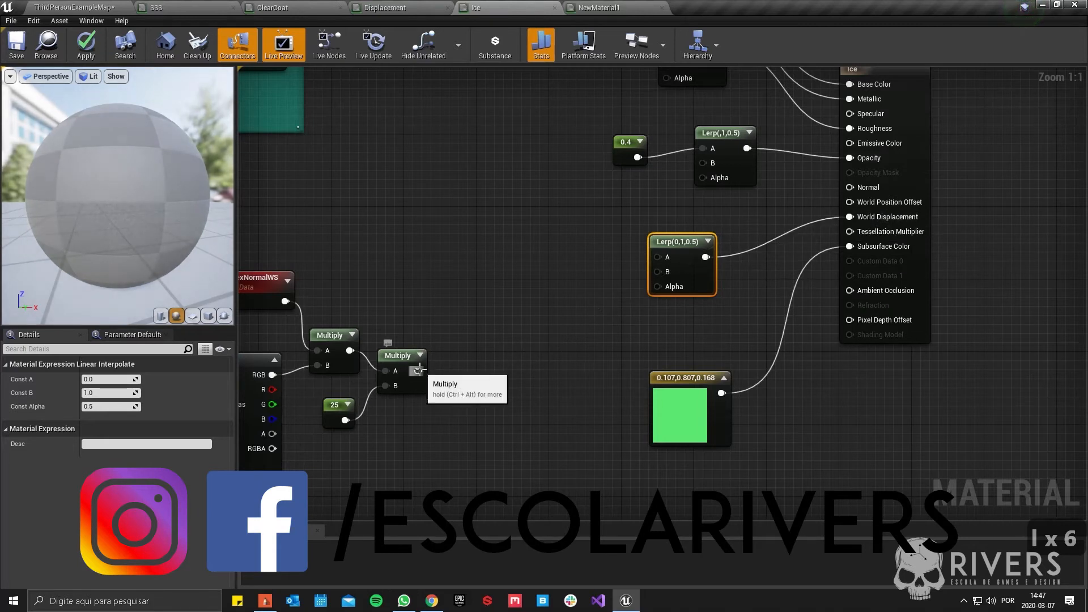
drag(418, 370, 687, 253)
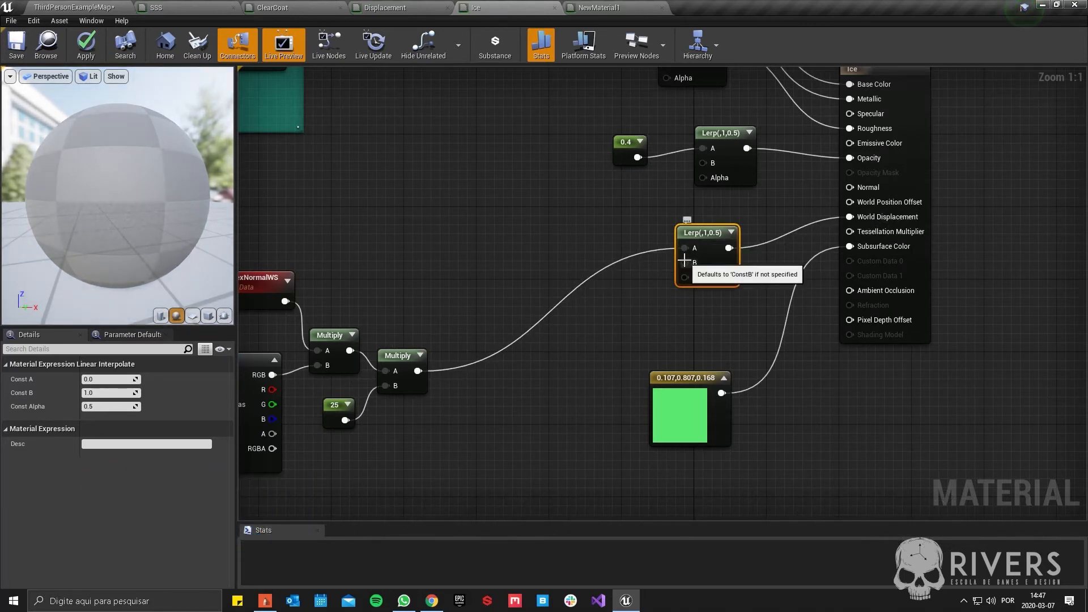
text(0)
key(Return)
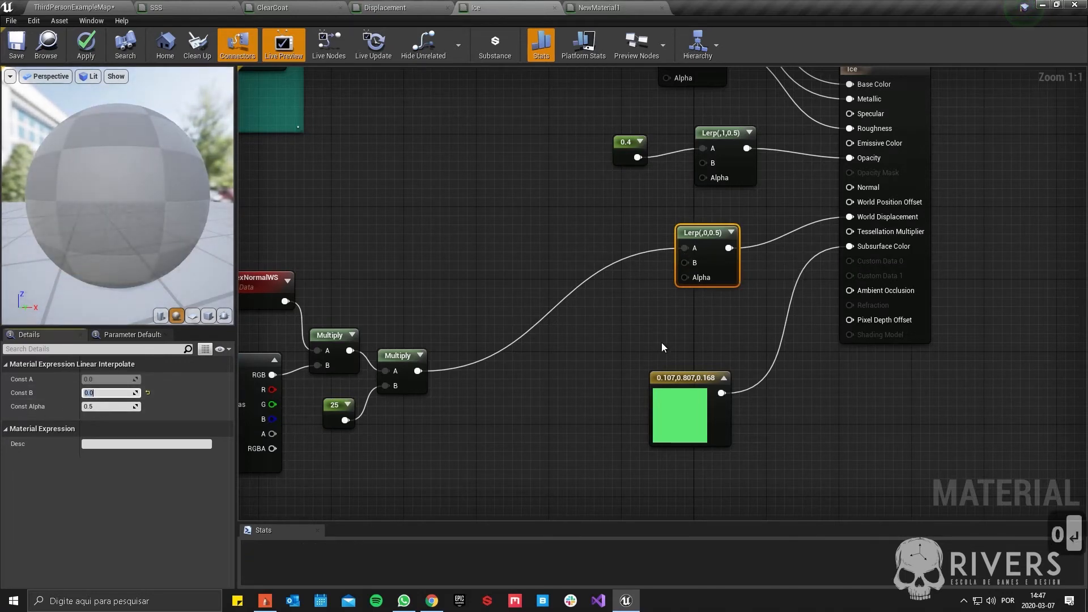
Step: Duplicate the displacement Lerp and insert the copy between the green colour constant and the Subsurface Color input
right_drag(662, 347, 619, 287)
drag(645, 360, 627, 369)
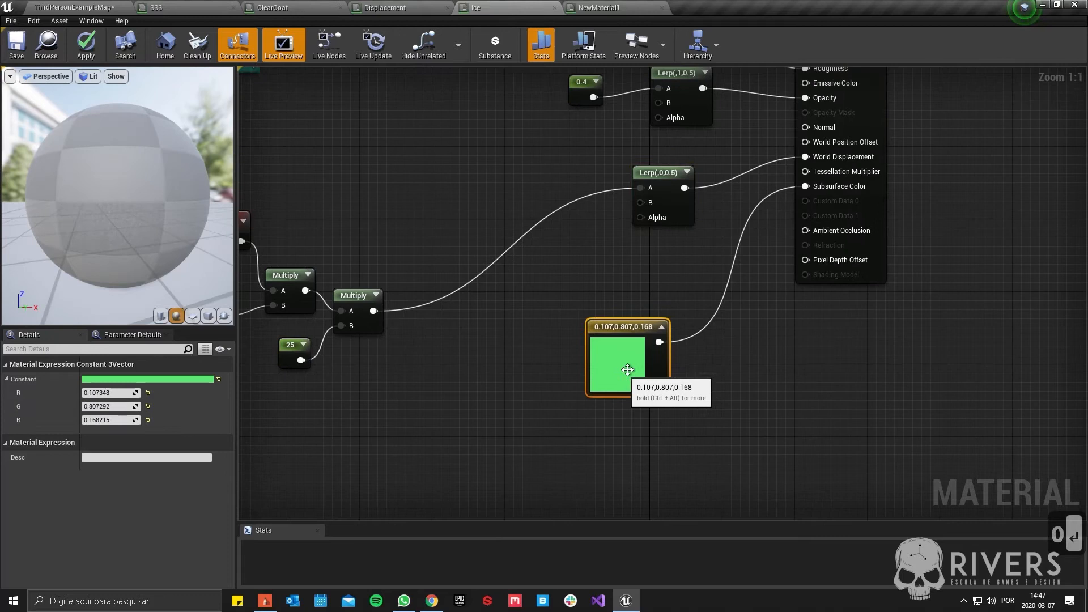
click(666, 188)
key(ctrl+w)
drag(711, 296, 729, 309)
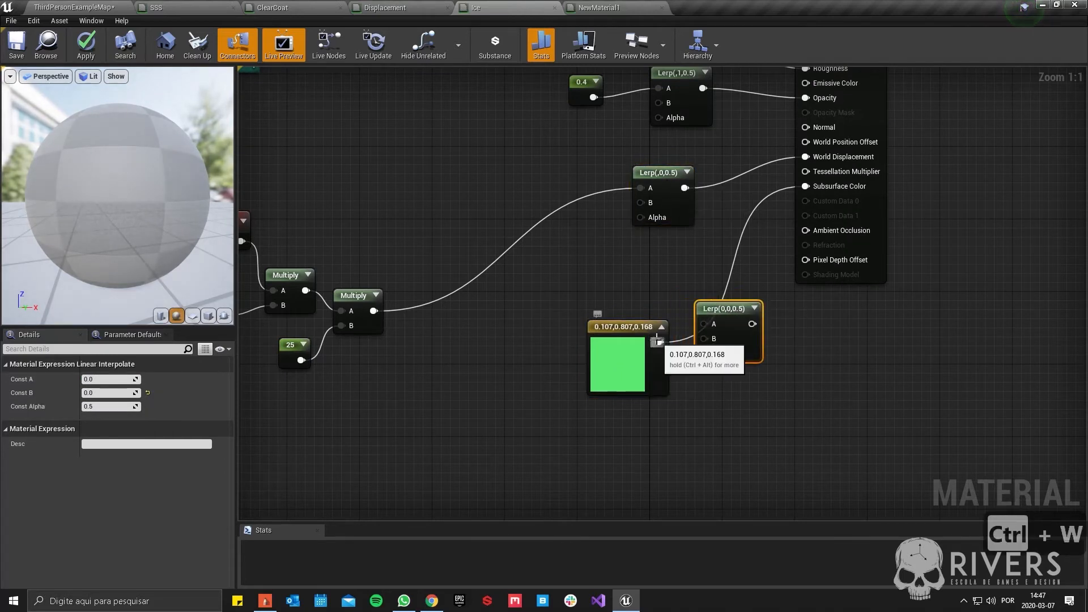
drag(659, 342, 805, 186)
drag(701, 338, 702, 375)
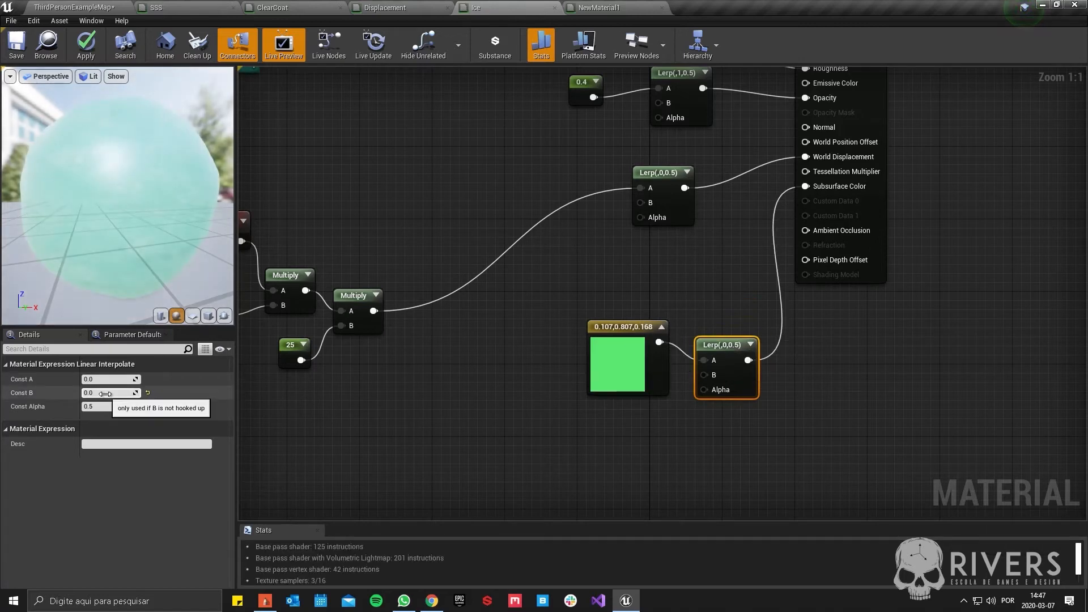
Step: Connect the mask's CheapContrast result to the Roughness Lerp's Alpha and add a reroute node on that wire
scroll(625, 392, down, 5)
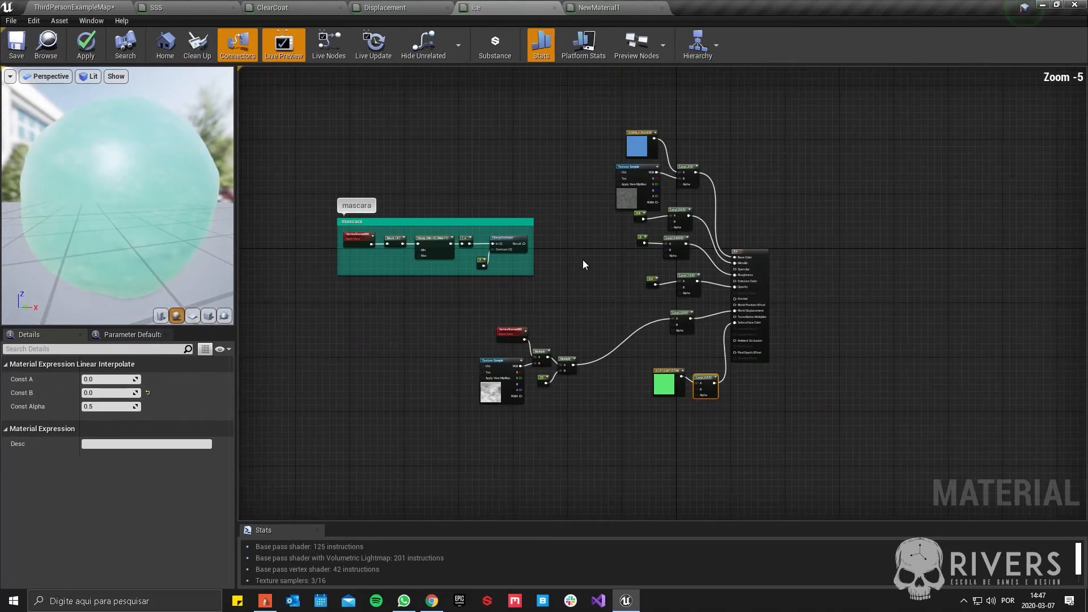
scroll(579, 260, up, 3)
right_drag(607, 249, 546, 226)
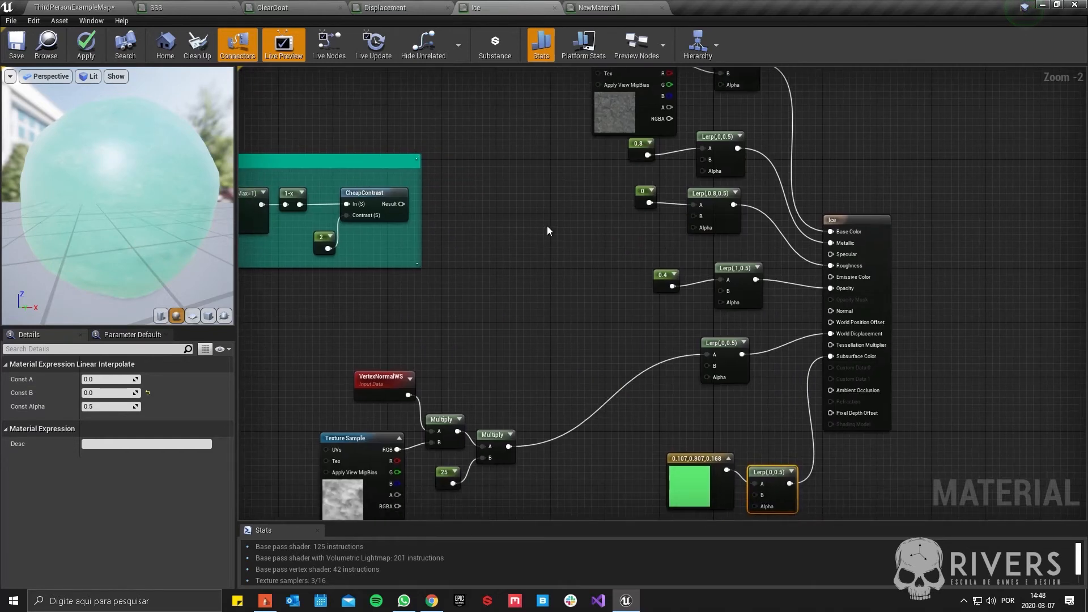
scroll(412, 202, up, 1)
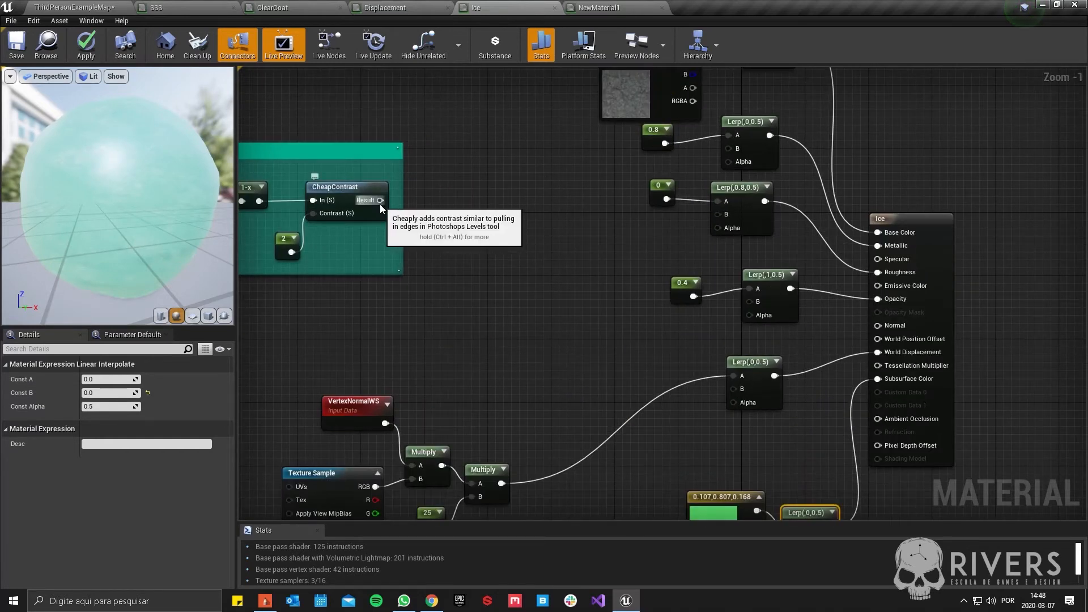
drag(379, 201, 720, 227)
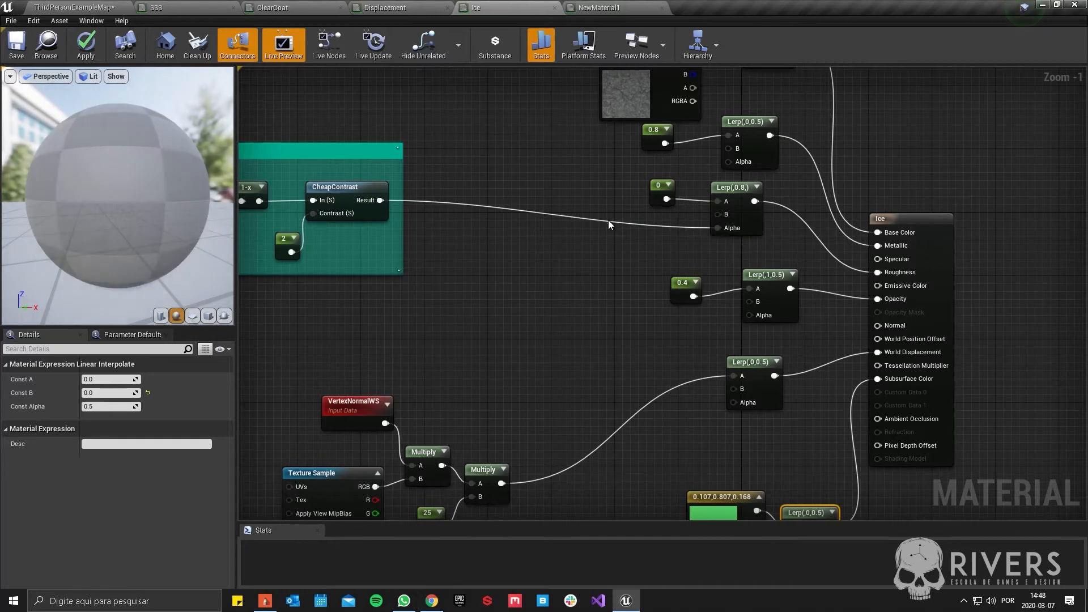
double_click(626, 223)
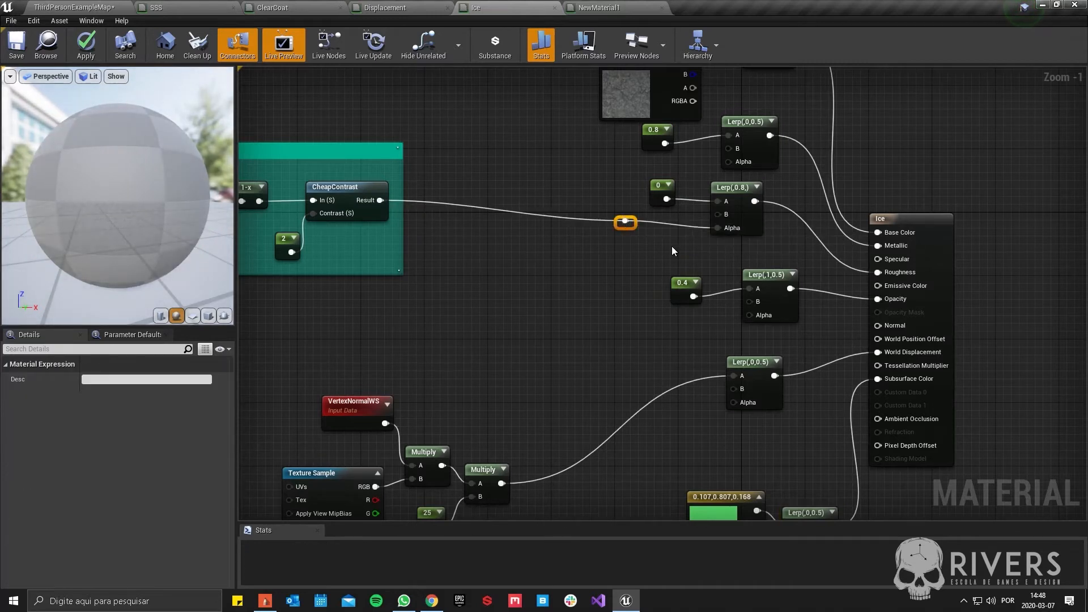
Step: Connect the reroute node to the Alpha inputs of the Base Color, Metallic, Opacity, World Displacement and Subsurface Color Lerps
right_drag(625, 224, 549, 252)
drag(570, 260, 671, 340)
drag(570, 256, 650, 275)
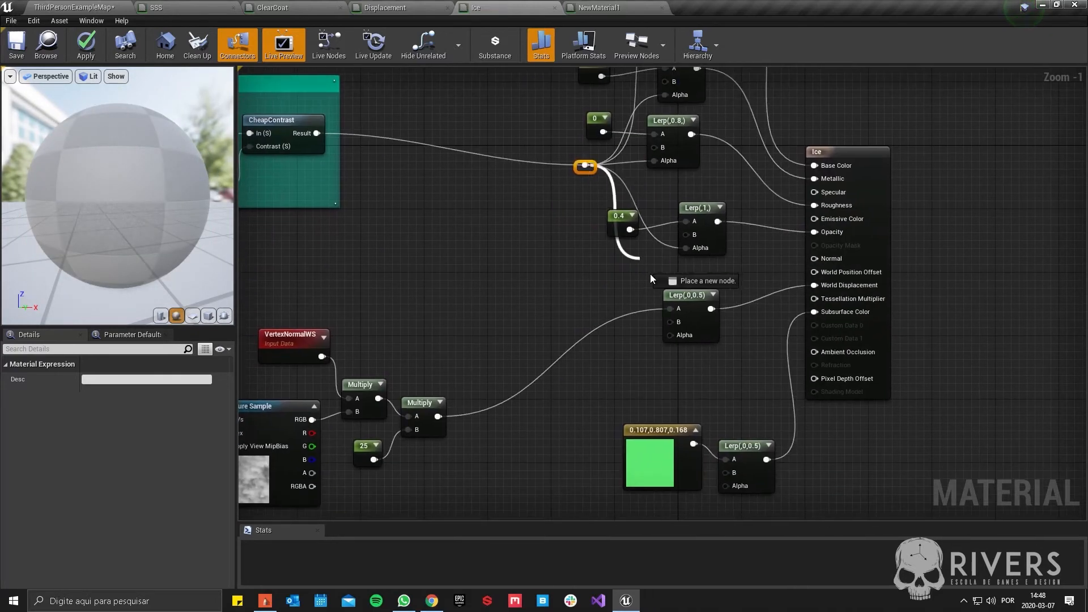
drag(672, 332, 672, 333)
right_drag(606, 297, 612, 230)
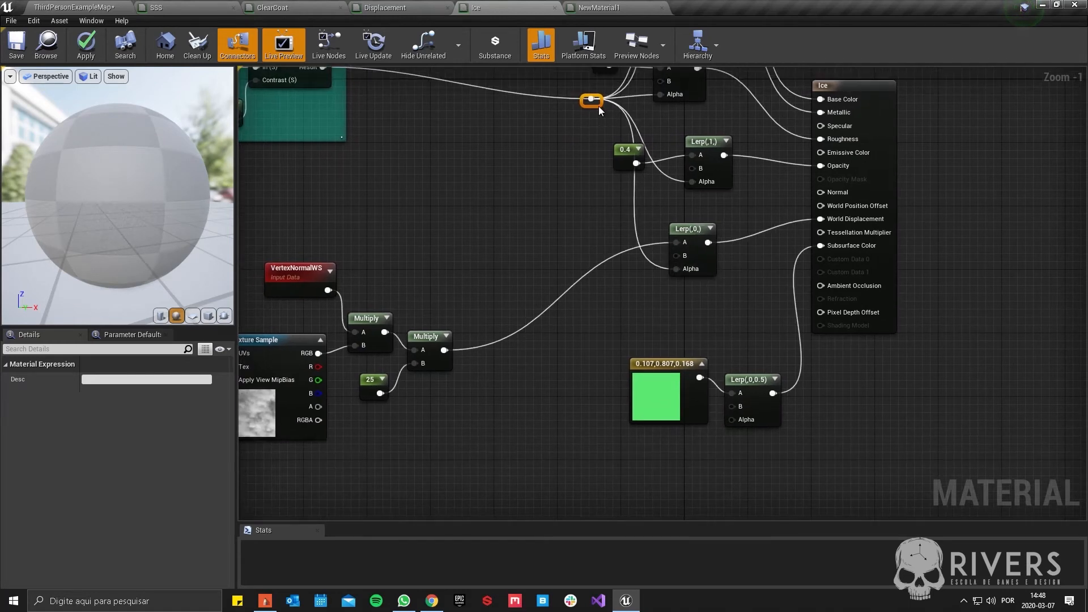
drag(598, 105, 732, 419)
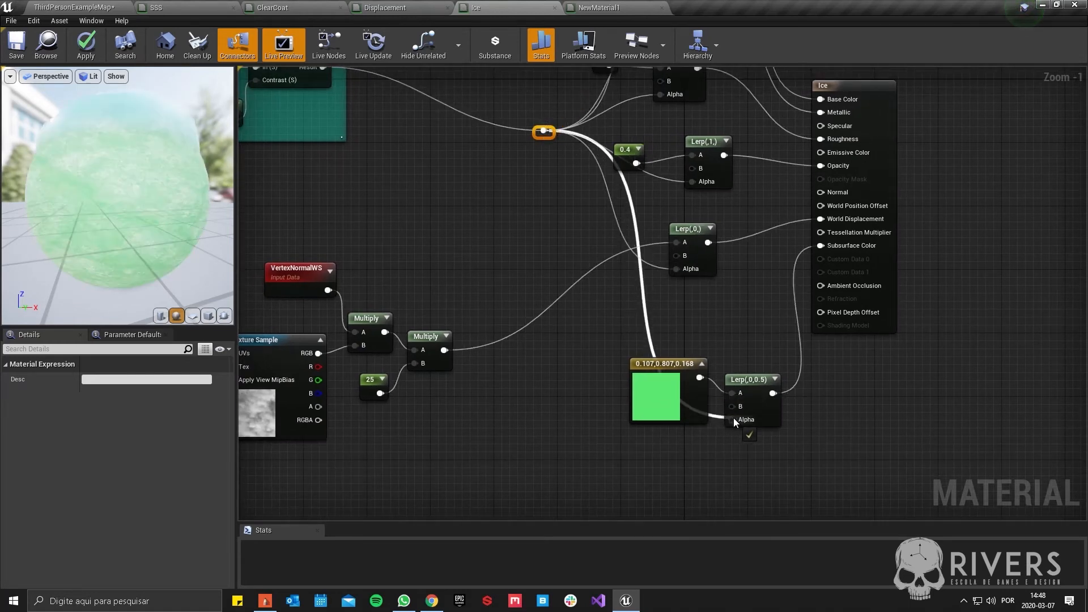
Step: Save the Ice material and inspect the masked blend around the preview sphere
click(17, 59)
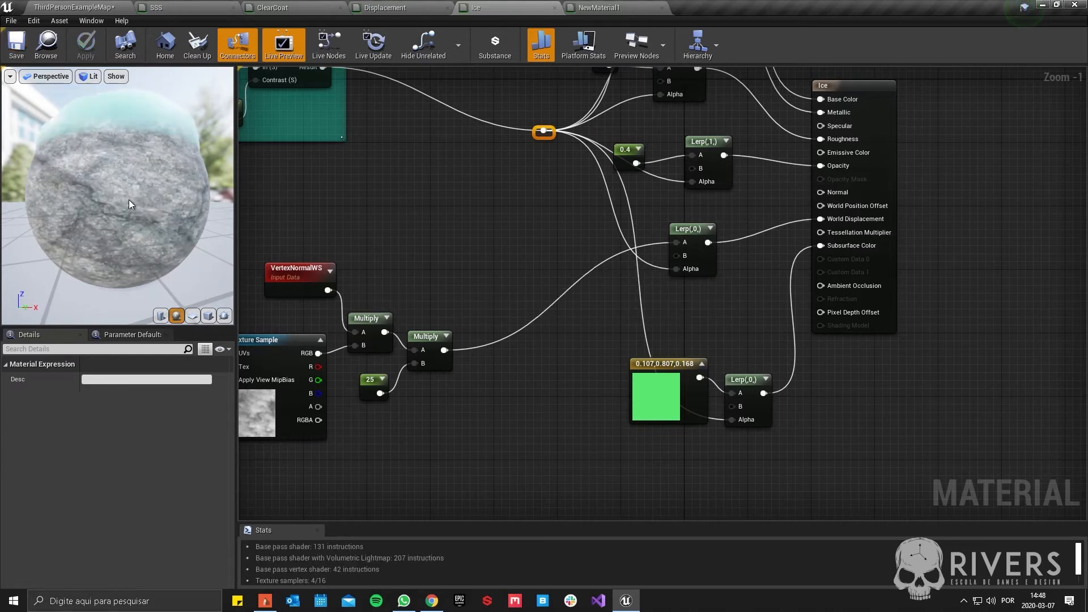
drag(128, 199, 170, 192)
right_drag(239, 170, 552, 214)
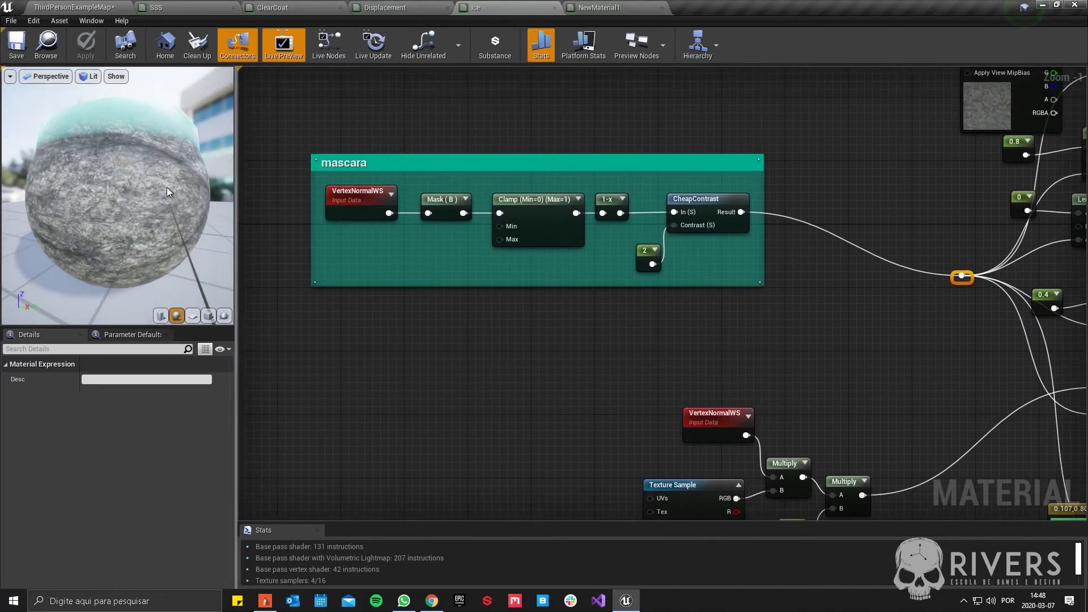
mouse_move(165, 186)
mouse_down()
mouse_move(166, 221)
mouse_move(162, 181)
mouse_up()
Step: Apply the Ice material to the cube in the ThirdPersonExampleMap level
click(74, 7)
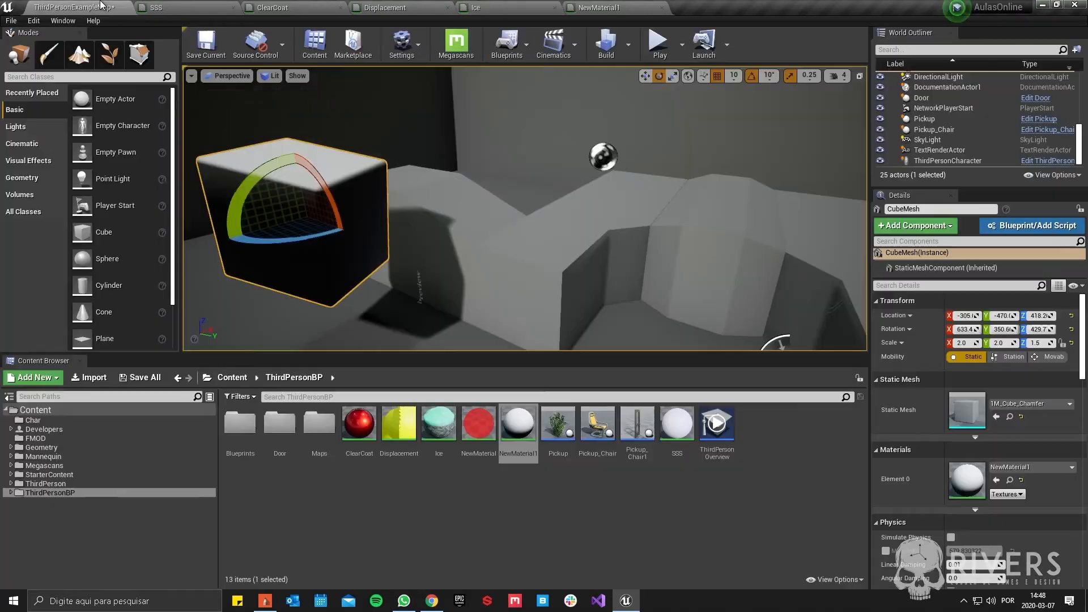
drag(439, 424, 277, 202)
click(281, 245)
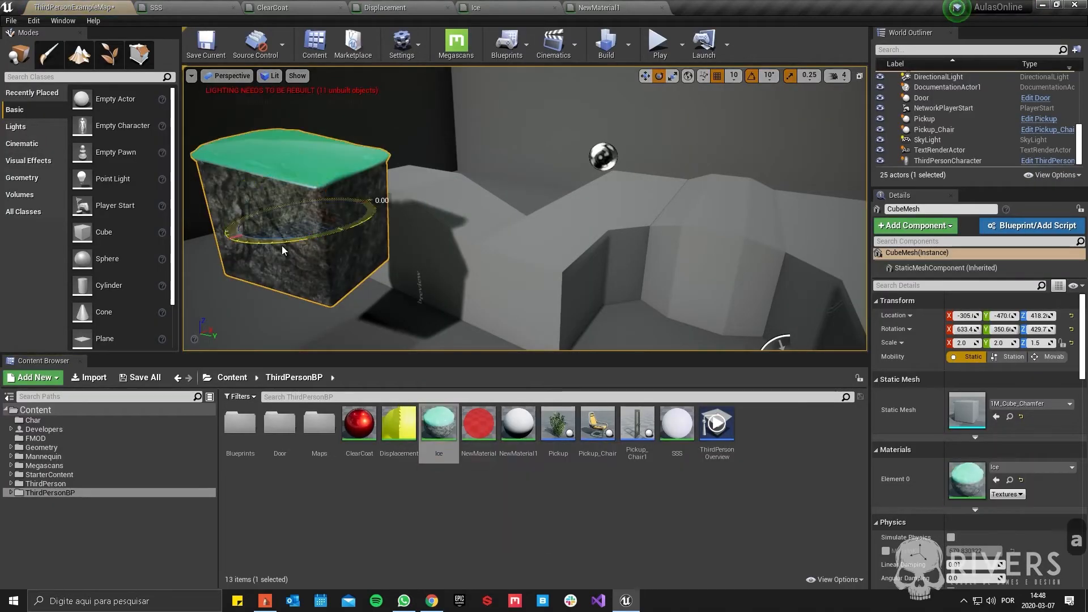
Step: Rotate the cube in several directions to examine how the ice and rock areas follow its orientation
key(a)
key(w)
right_drag(281, 249, 244, 232)
key(s)
drag(505, 256, 513, 271)
drag(475, 231, 426, 240)
key(d)
right_drag(571, 213, 476, 216)
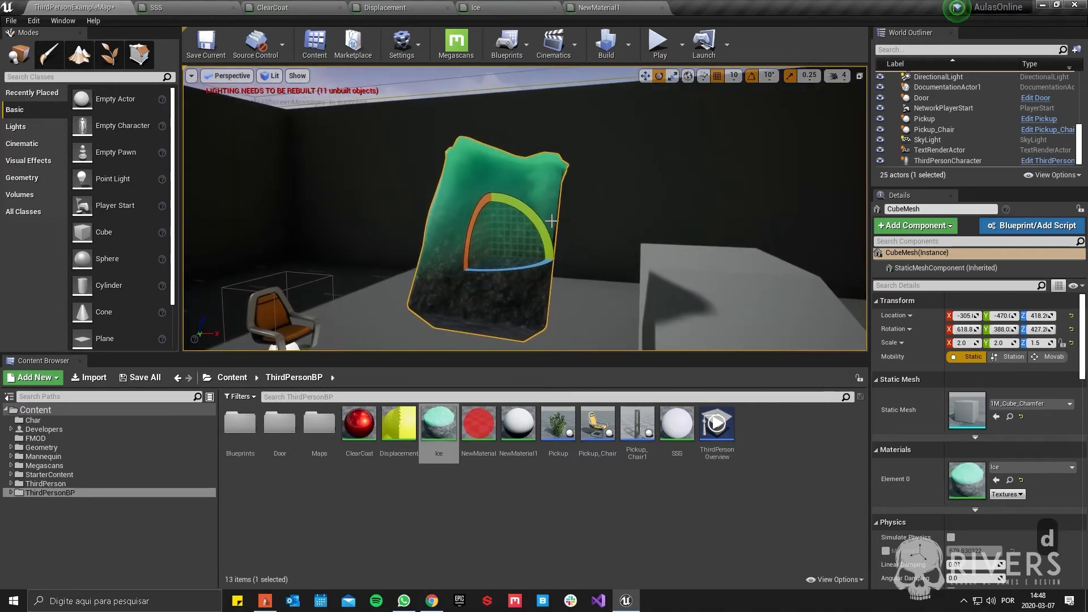
drag(549, 223, 440, 183)
key(a)
right_drag(441, 182, 454, 209)
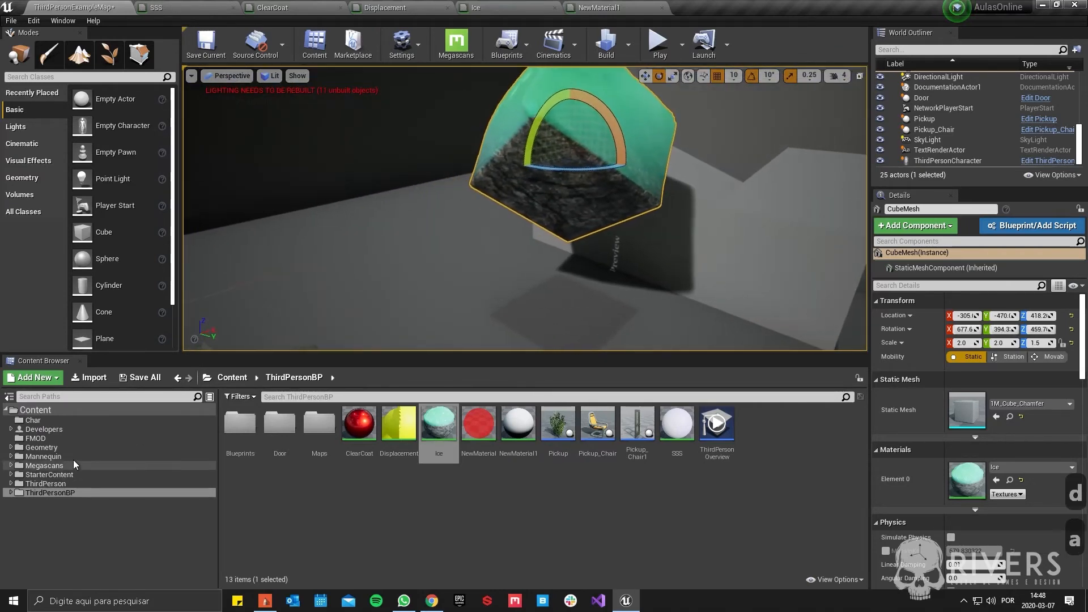
Step: In the Ice material's mask, wire Clamp directly into CheapContrast, delete the 1-x node and save the material
click(578, 6)
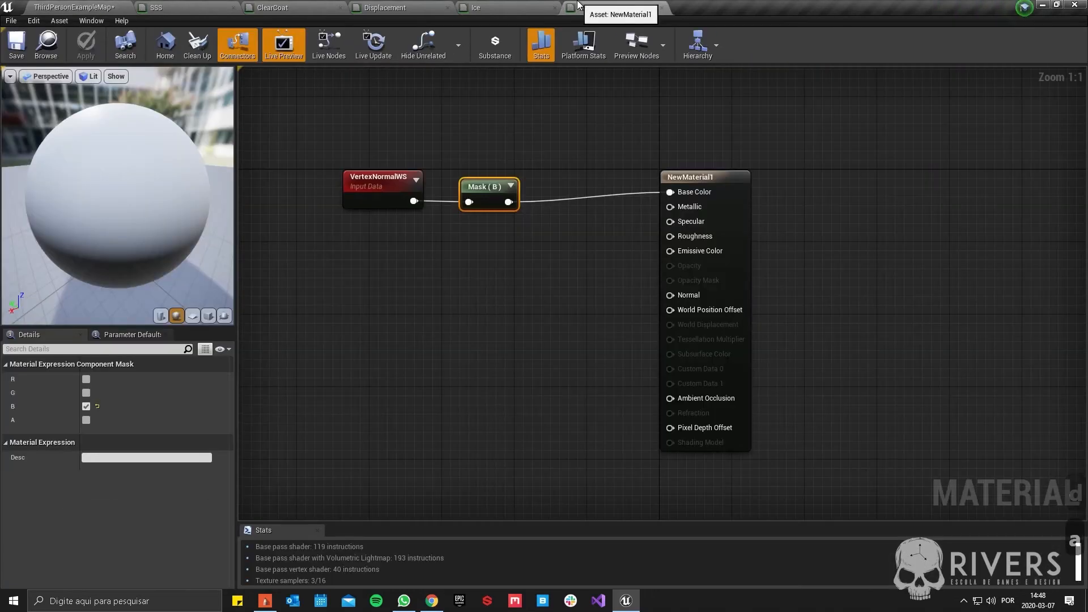
click(481, 5)
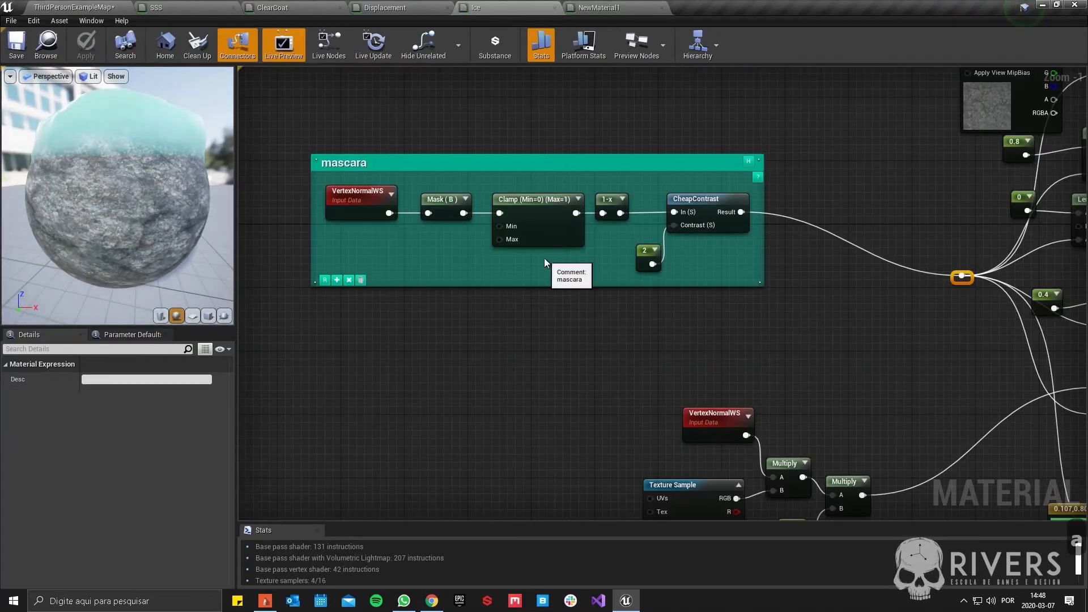
scroll(544, 257, up, 1)
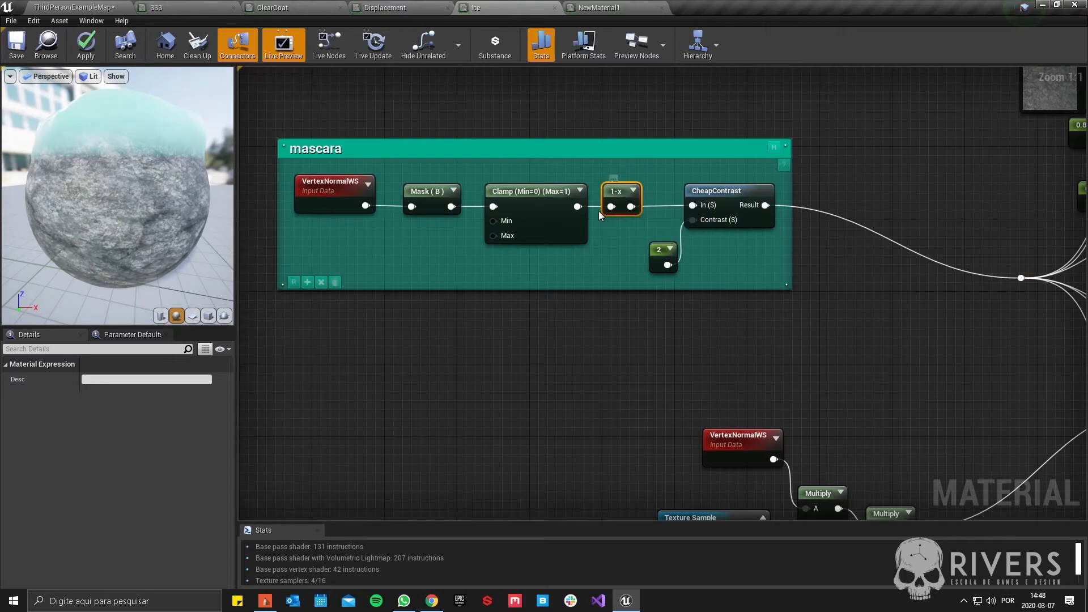
drag(577, 206, 693, 205)
drag(625, 197, 624, 187)
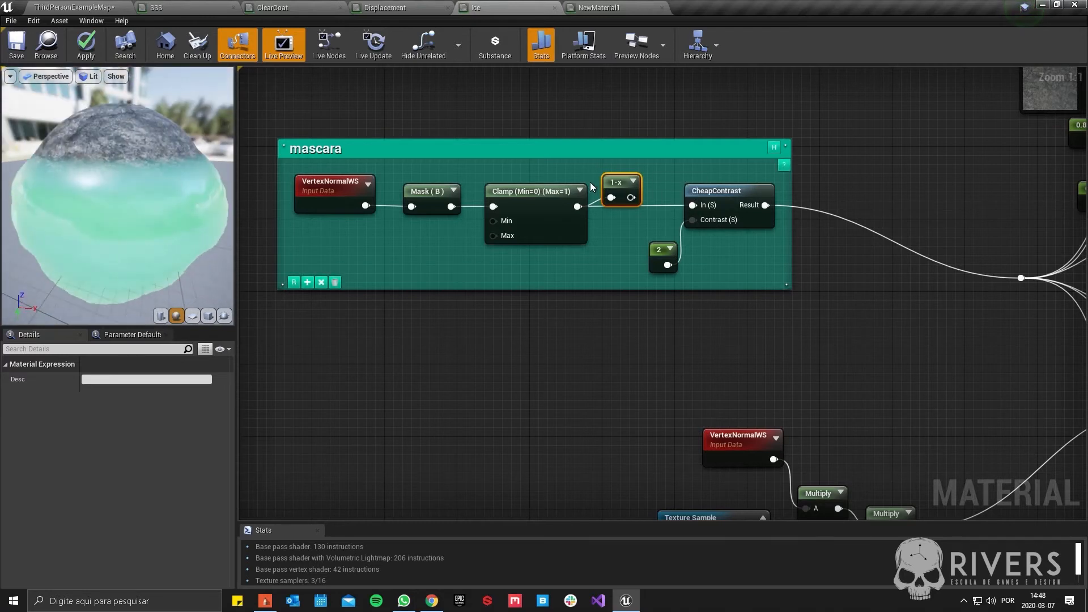
key(Delete)
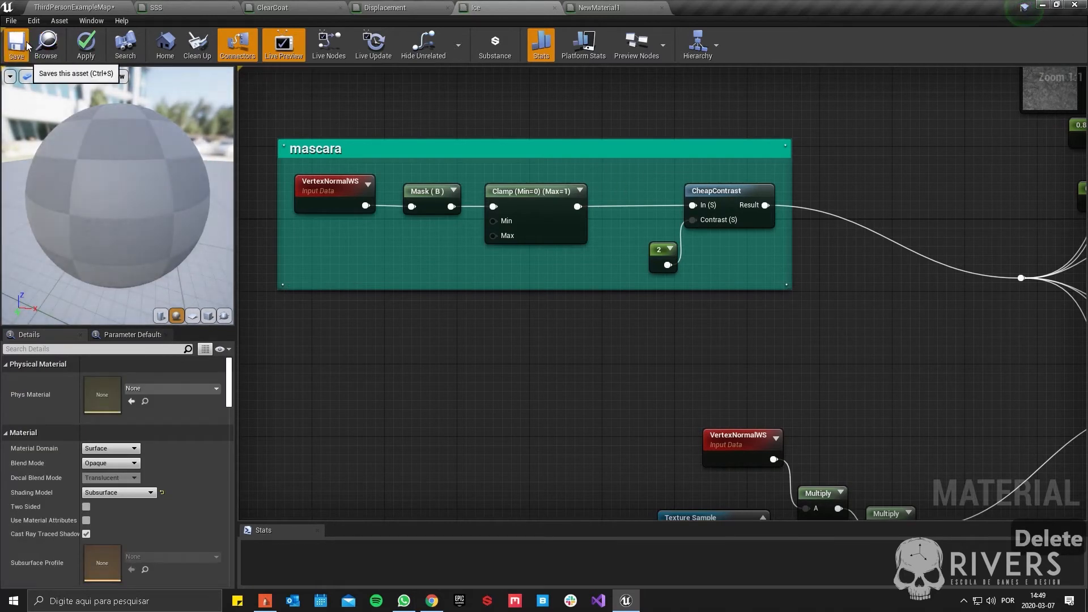
click(27, 45)
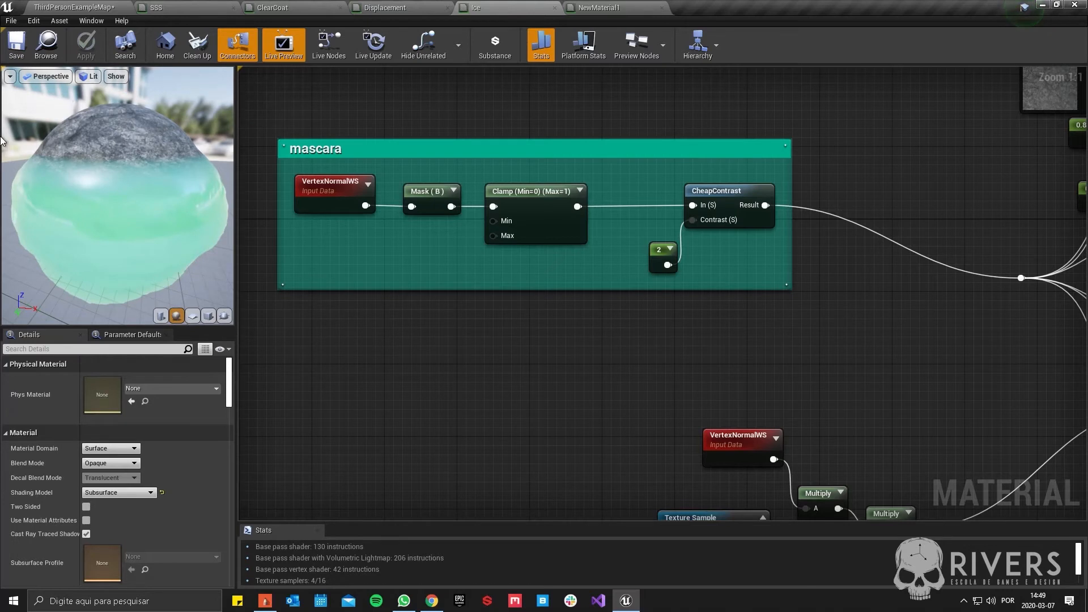
Step: Add a TextureCoordinate node and connect it to the UVs of the displacement Texture Sample
right_drag(725, 409, 704, 148)
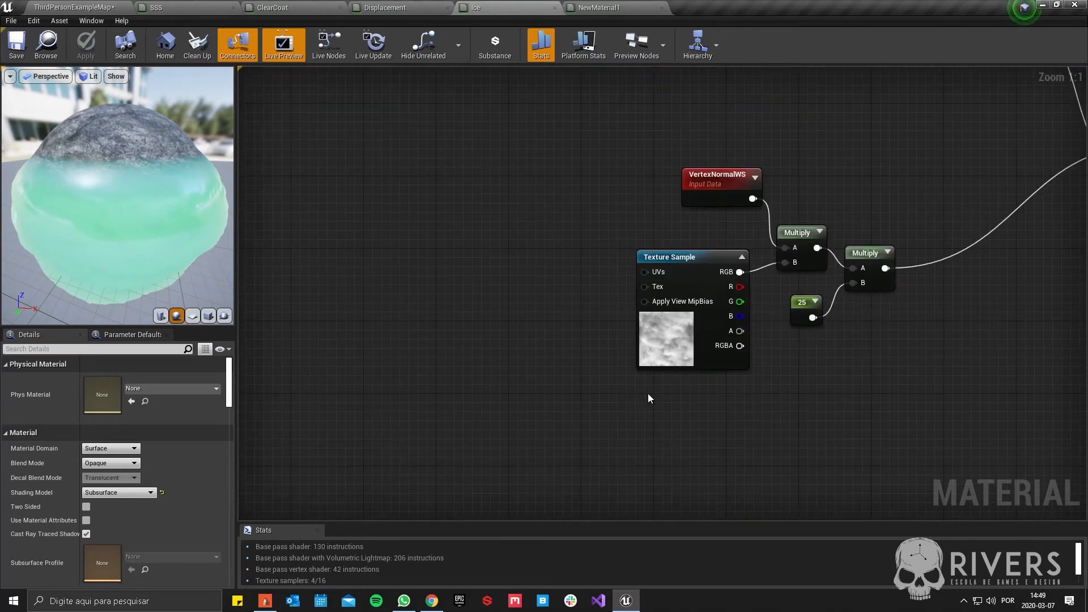
click(667, 349)
mouse_move(172, 228)
mouse_down()
mouse_move(153, 175)
mouse_move(119, 170)
mouse_move(91, 181)
mouse_move(80, 254)
mouse_move(176, 231)
mouse_up()
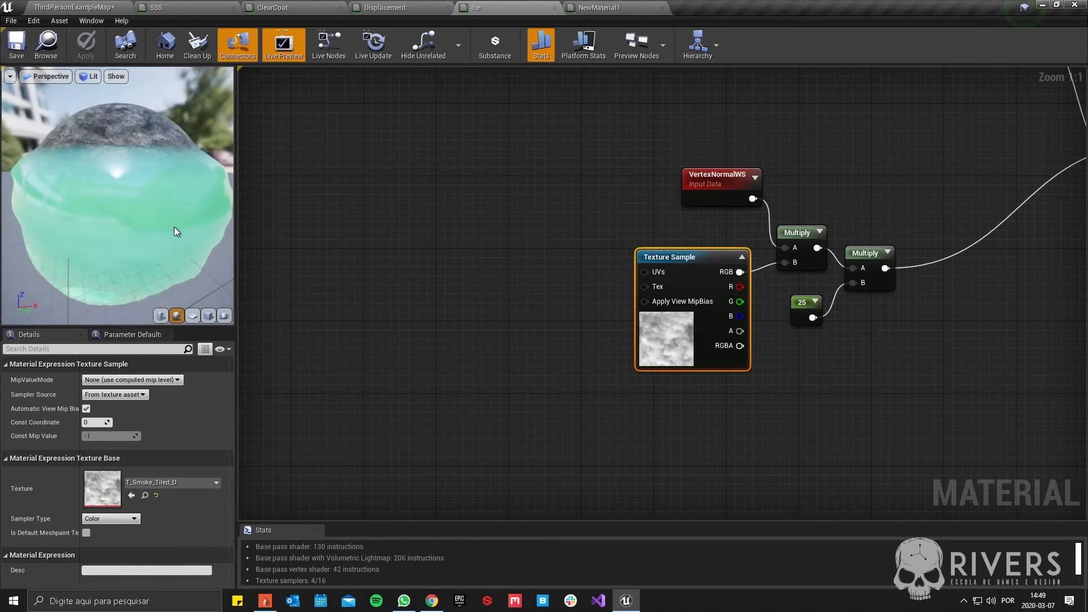
right_drag(622, 356, 537, 345)
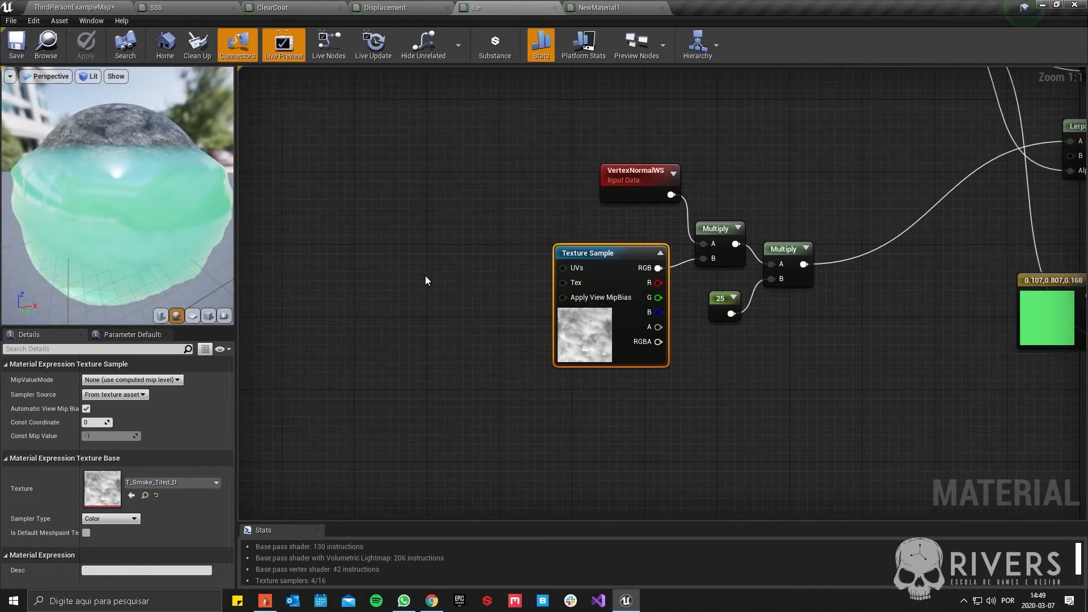
right_click(424, 276)
text(coo)
key(Return)
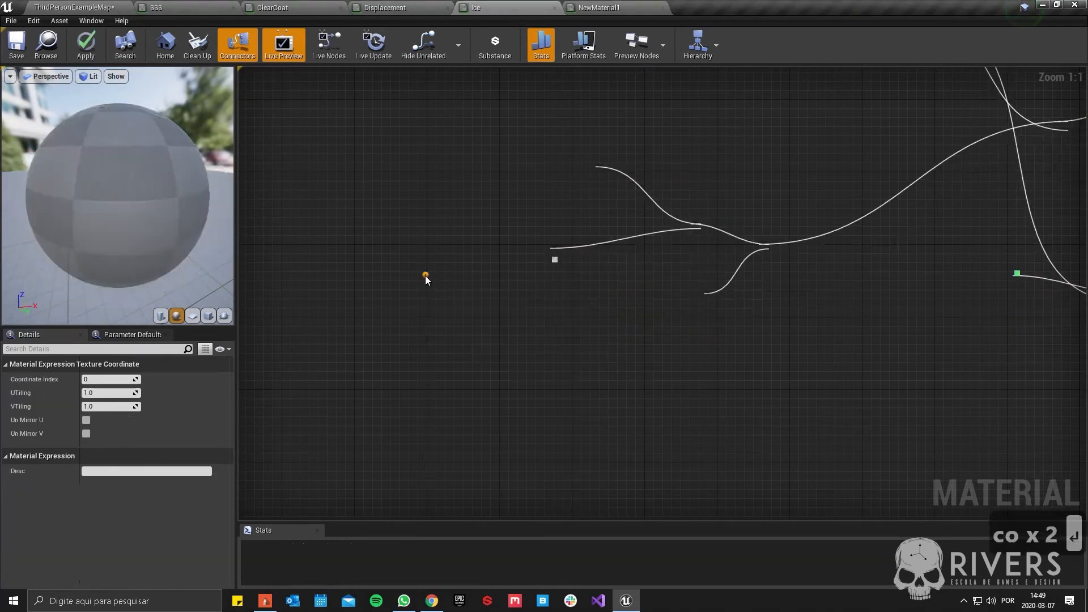
mouse_move(479, 298)
mouse_down()
mouse_move(570, 271)
mouse_move(481, 280)
mouse_up()
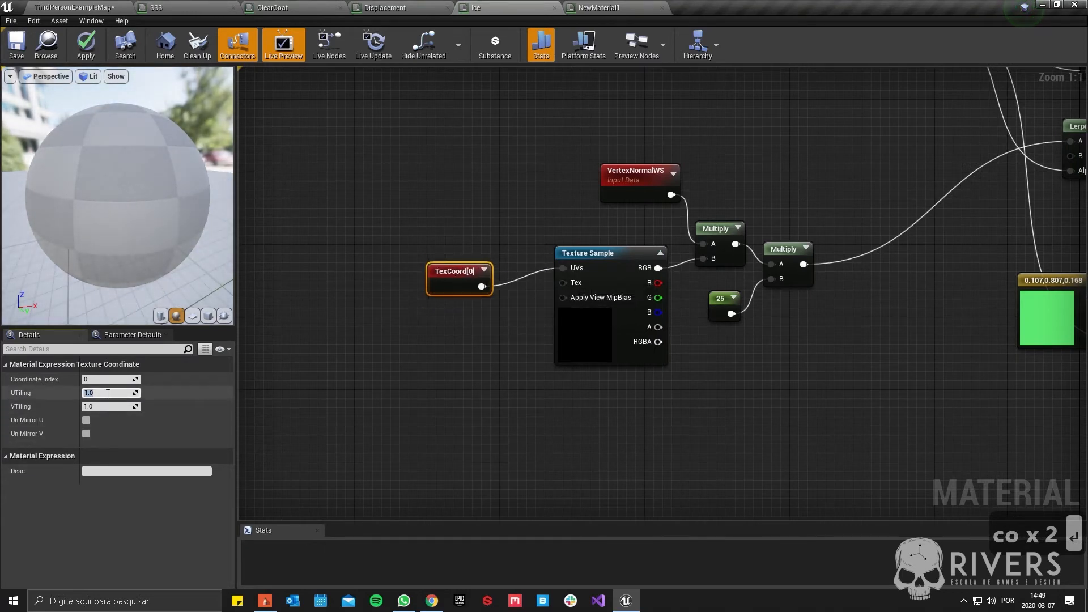
Step: Set the texture coordinate's UTiling and VTiling to 2 and save the Ice material
text(2)
key(Tab)
text(2)
key(Return)
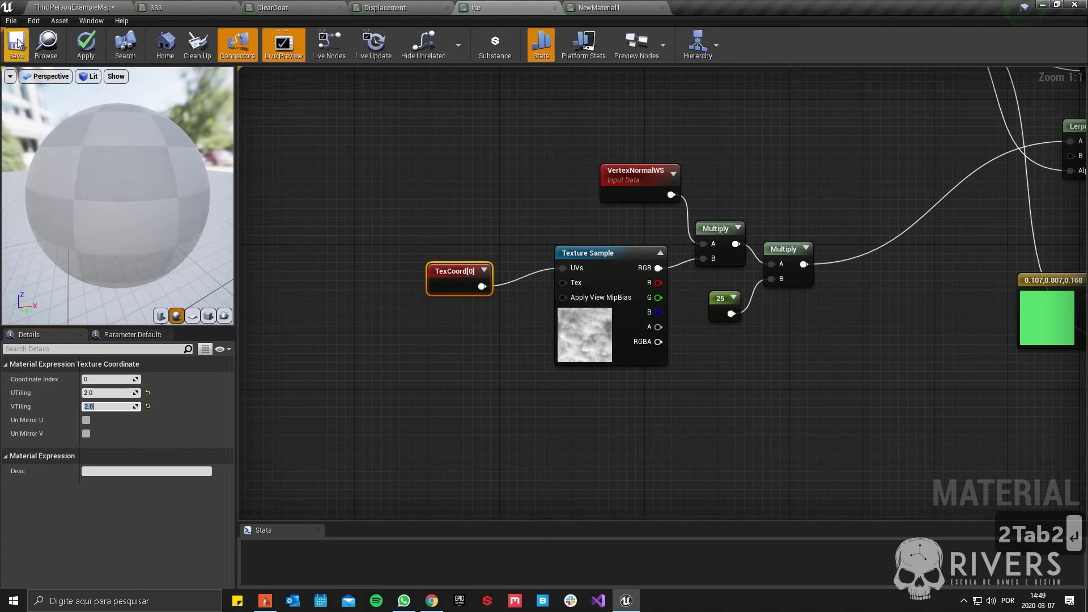
click(87, 49)
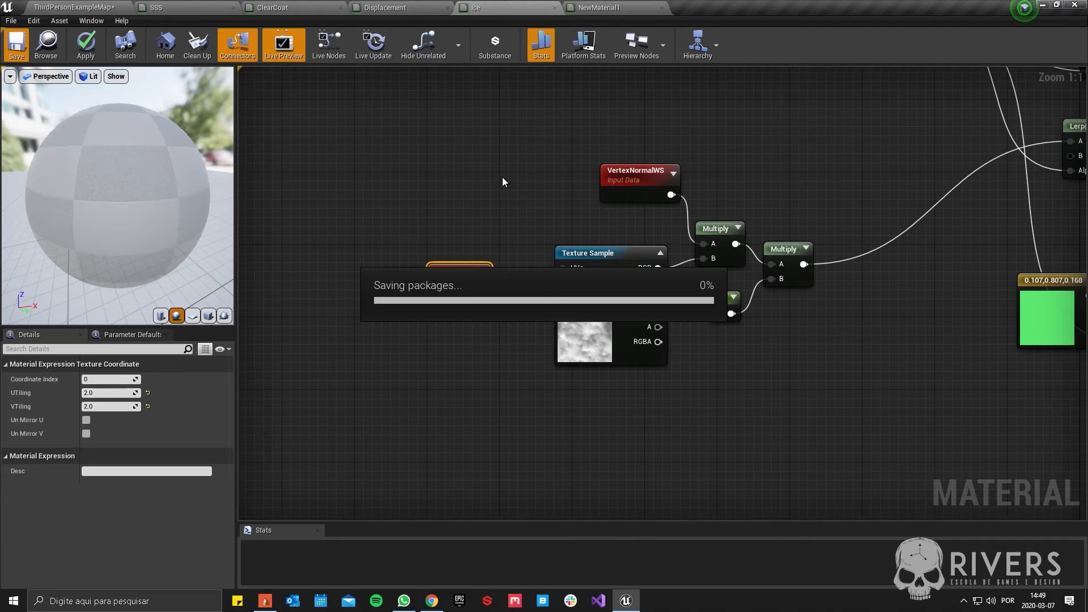
drag(164, 210, 85, 187)
Step: Rotate the cube in the level and view it from several sides to examine the tiled ice displacement
click(51, 7)
right_drag(453, 215, 538, 173)
key(d)
key(w)
key(a)
key(w)
key(a)
key(a)
key(q)
key(d)
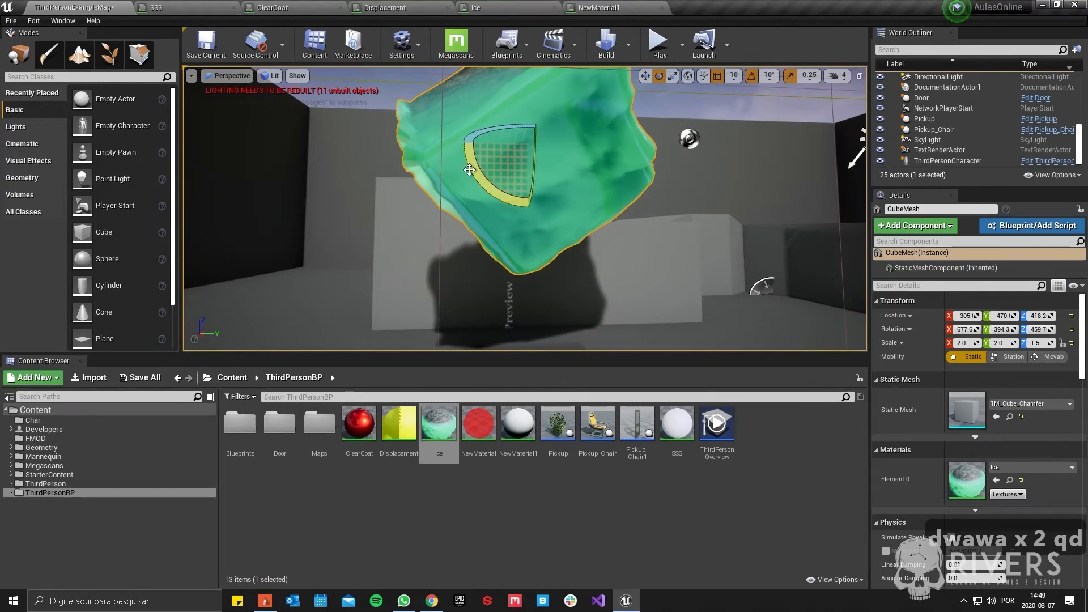
drag(469, 170, 472, 232)
key(w)
key(d)
right_drag(472, 232, 388, 374)
key(s)
key(w)
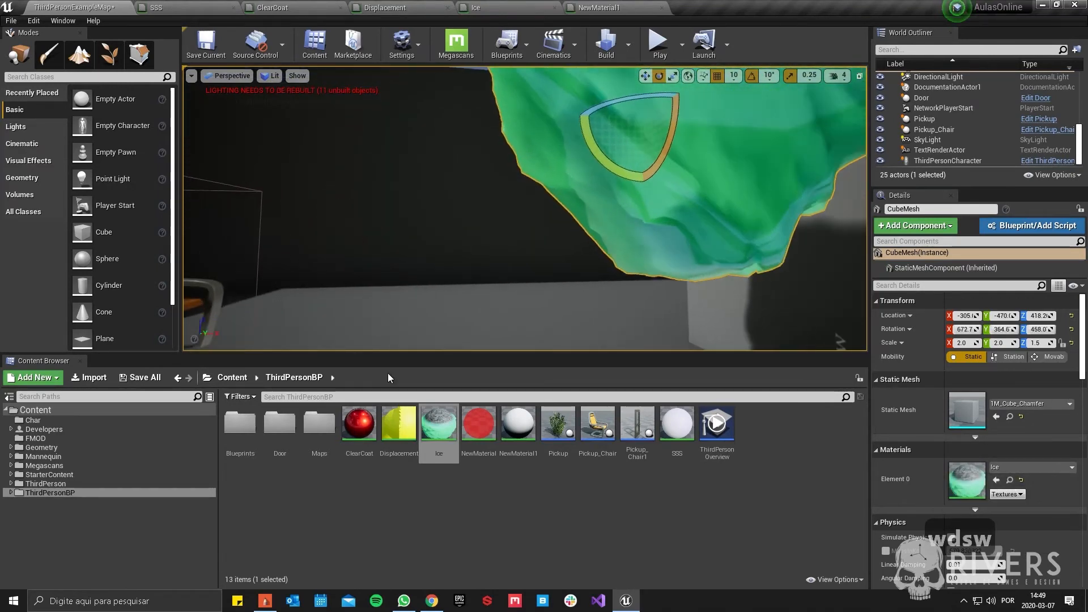
key(s)
key(e)
right_drag(374, 266, 487, 300)
key(a)
key(w)
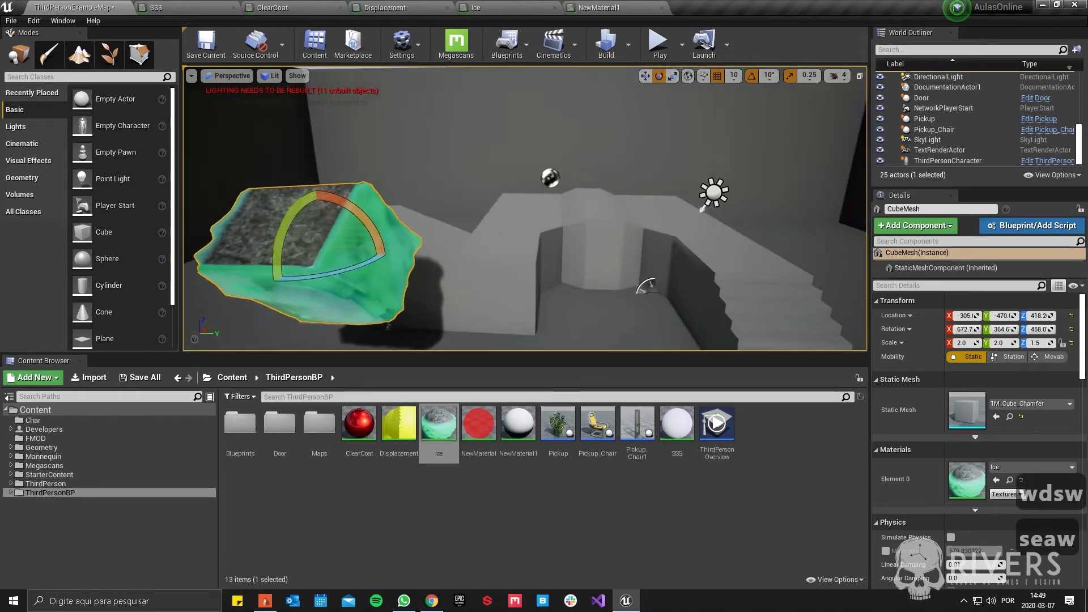
Step: Delete the cube and place the SM_Rock mesh from the StarterContent Props folder in the level
right_drag(649, 250, 544, 244)
key(w)
key(Delete)
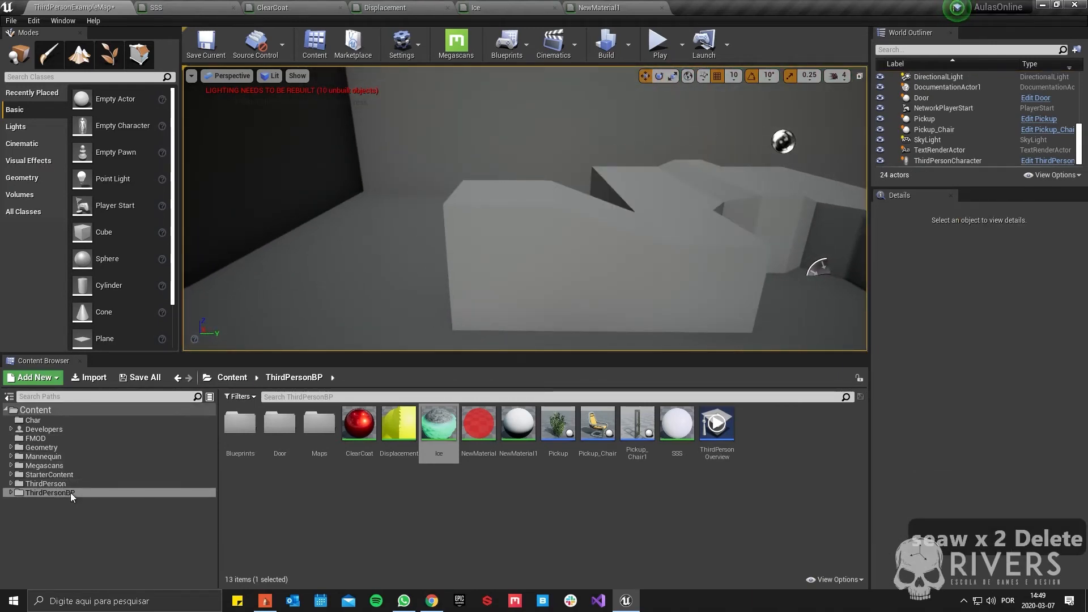
click(66, 476)
double_click(503, 433)
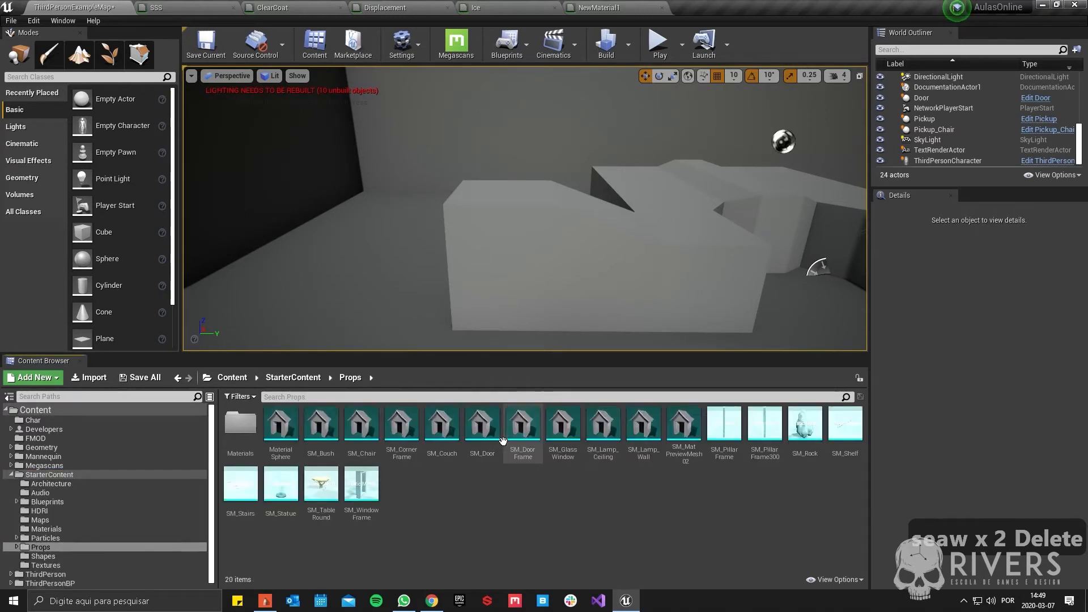
key(s)
right_drag(481, 255, 516, 279)
drag(810, 428, 506, 330)
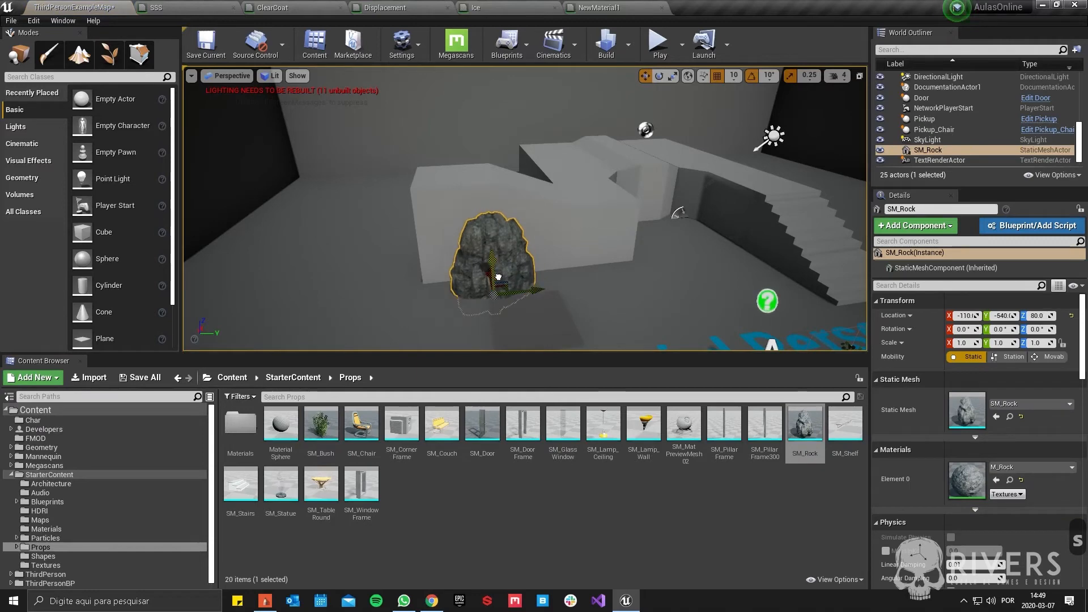
Step: Move the rock to about X -330, Z 230, raising it above the floor
right_drag(512, 231, 612, 240)
key(a)
drag(347, 260, 415, 305)
Step: Collapse the StarterContent folder and open the ThirdPersonBP folder containing the Ice material
click(11, 474)
click(39, 409)
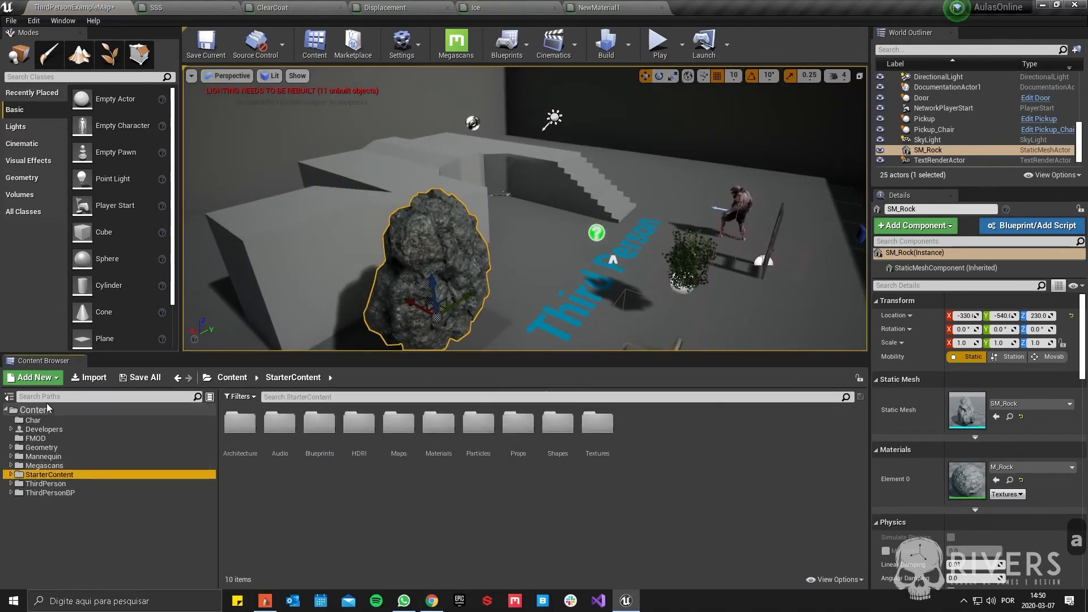
click(57, 492)
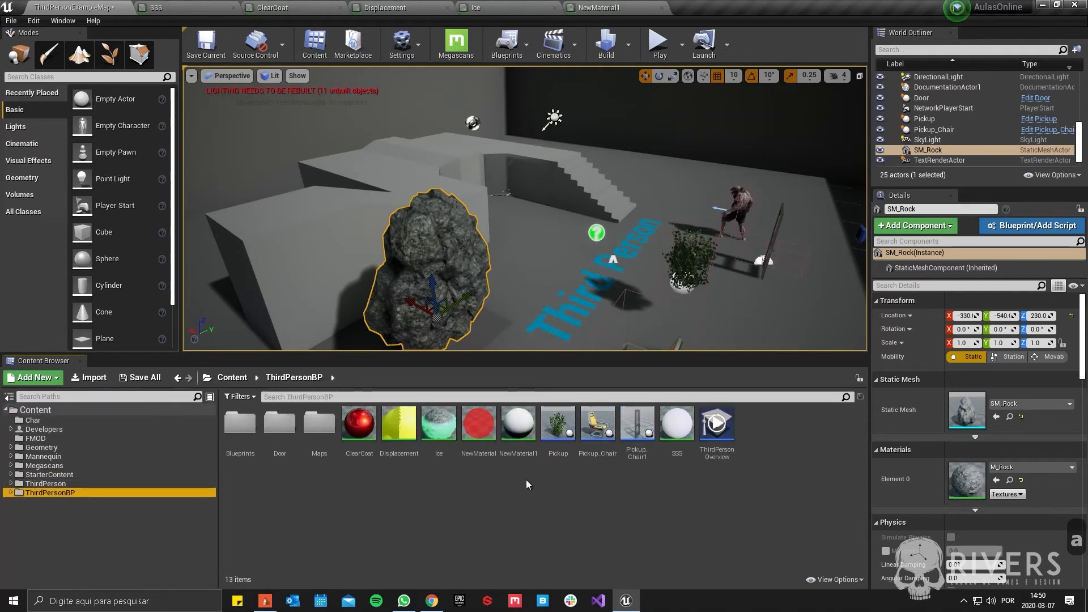
Step: Apply the Ice material to the rock in the level and raise the rock to Z 410
drag(438, 424, 444, 282)
key(f)
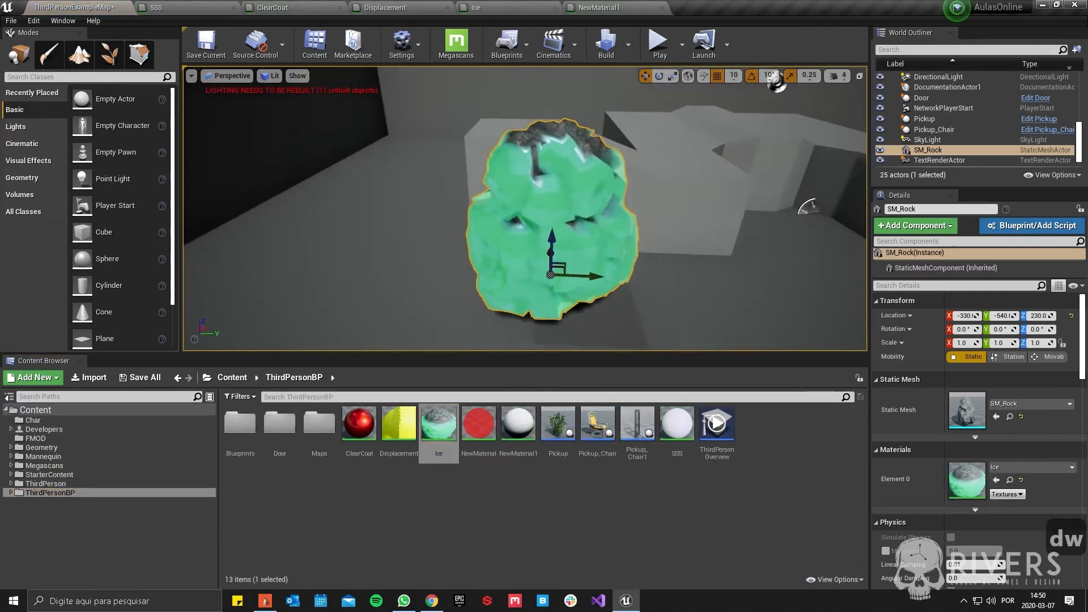
drag(586, 242, 562, 137)
Step: Rotate the rock 80° around X and 80° around Y to test the world-normal mask at other orientations
key(w)
key(a)
right_drag(562, 138, 753, 176)
key(w)
key(e)
right_drag(563, 265, 570, 291)
key(e)
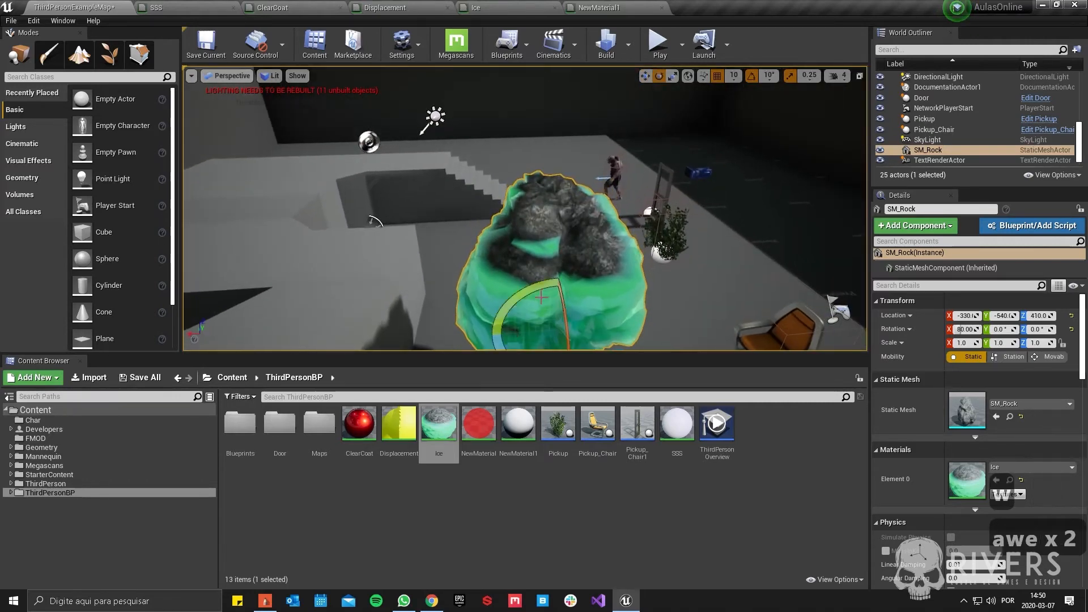
drag(495, 338, 545, 276)
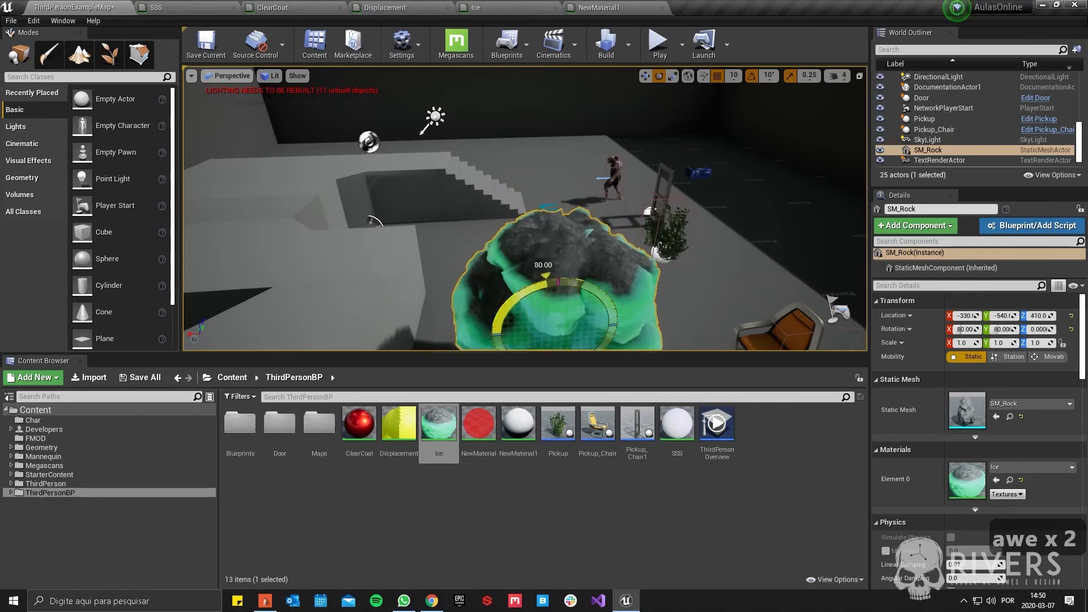
Step: Rotate the rock further and view it from several sides to examine how the ice and rock blend
key(d)
key(q)
right_drag(560, 233, 266, 175)
key(d)
key(w)
key(q)
key(d)
key(d)
key(a)
key(a)
key(a)
key(a)
key(a)
key(e)
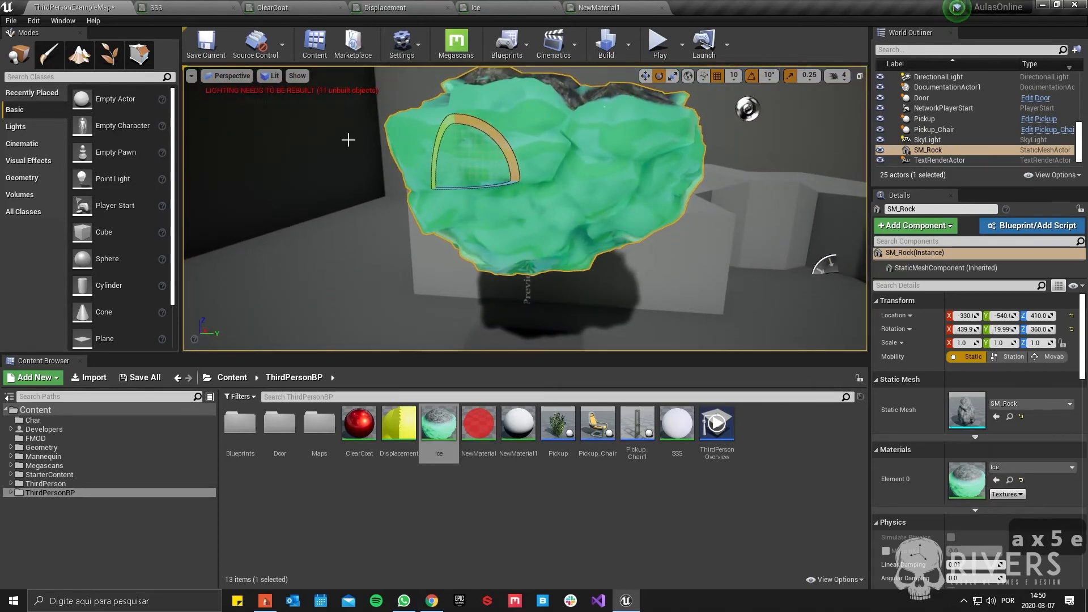
Step: Tilt the rock once more to check the blend on its upward-facing surfaces, and save all modified assets
key(a)
right_drag(347, 138, 470, 176)
key(e)
drag(437, 241, 455, 226)
key(d)
right_drag(455, 226, 340, 201)
key(s)
key(a)
key(w)
key(q)
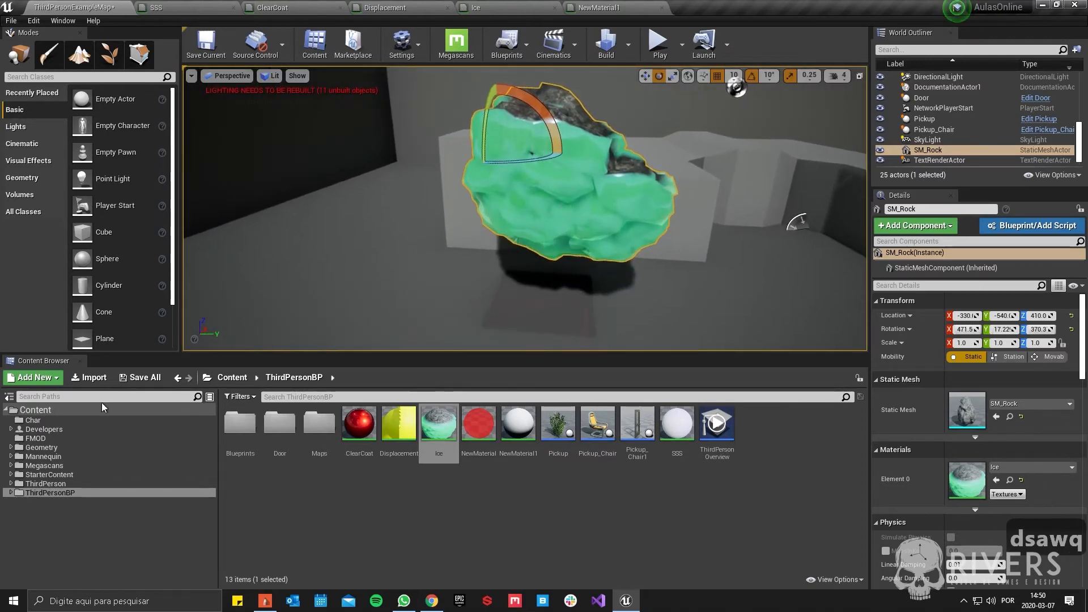
click(145, 377)
click(638, 402)
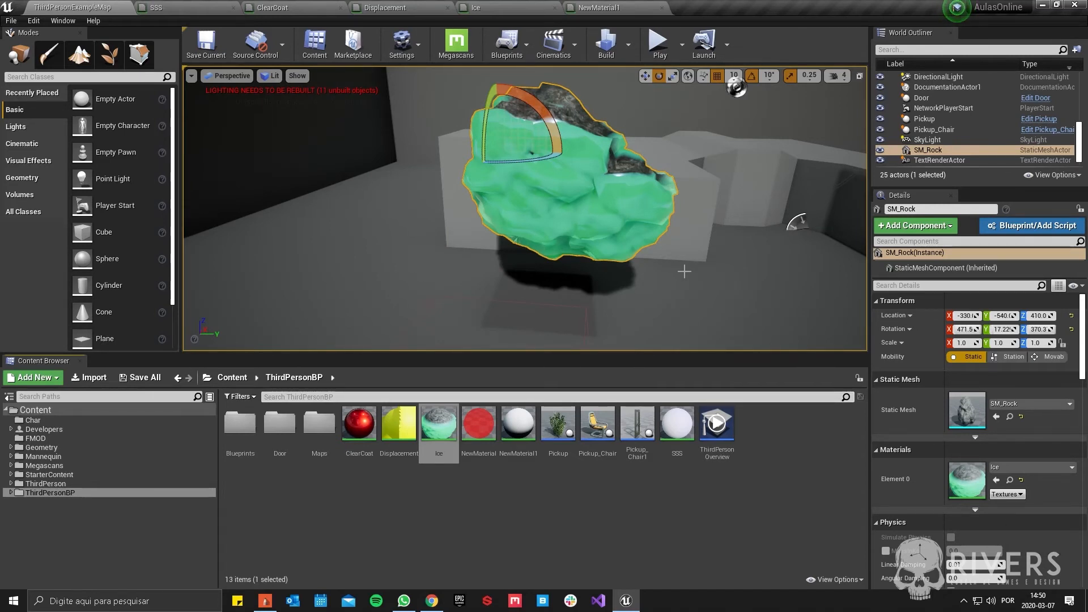
Step: Create a new material named Lava in the ThirdPersonBP folder and open it for editing
click(479, 509)
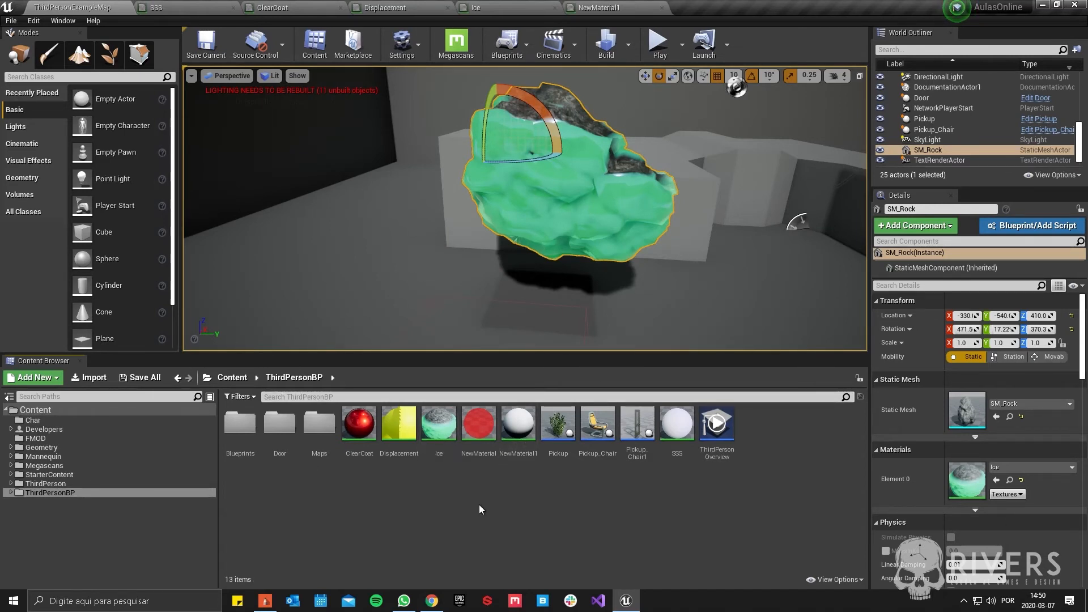
right_click(455, 511)
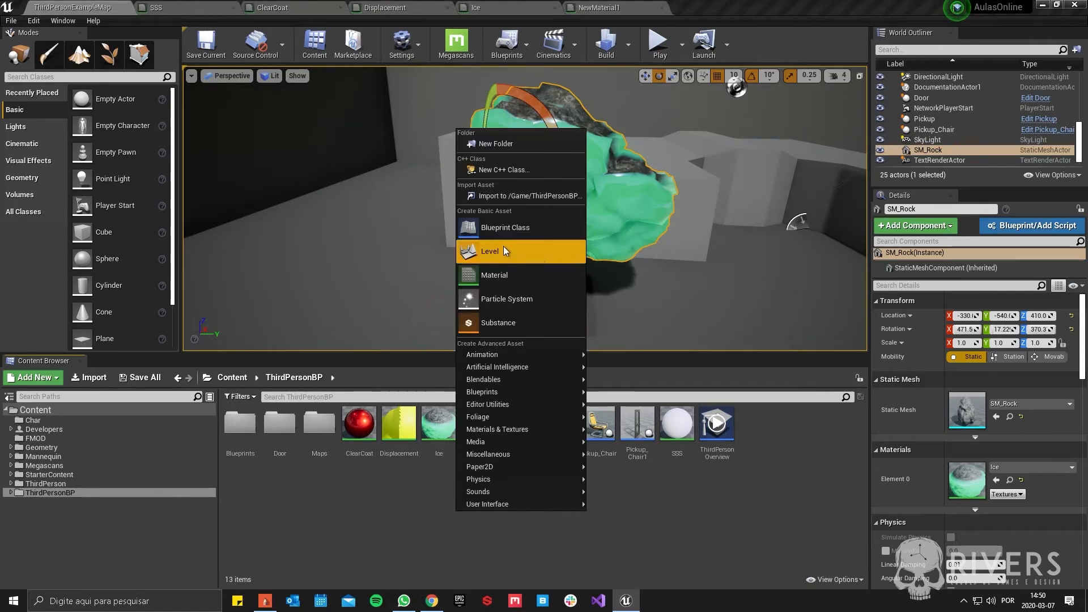
click(540, 273)
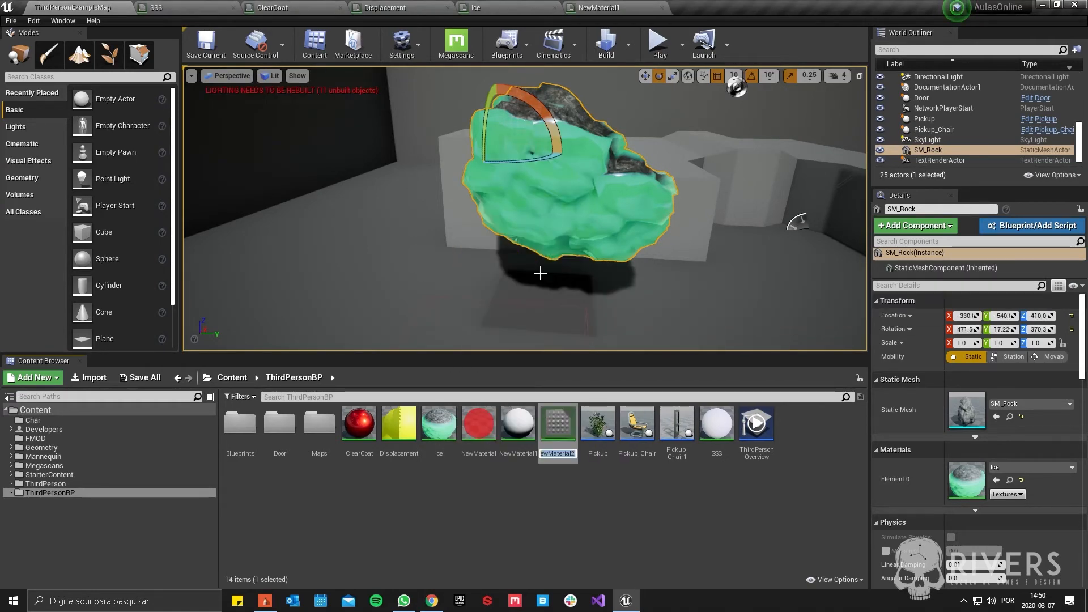
text(Lava)
key(Return)
key(Return)
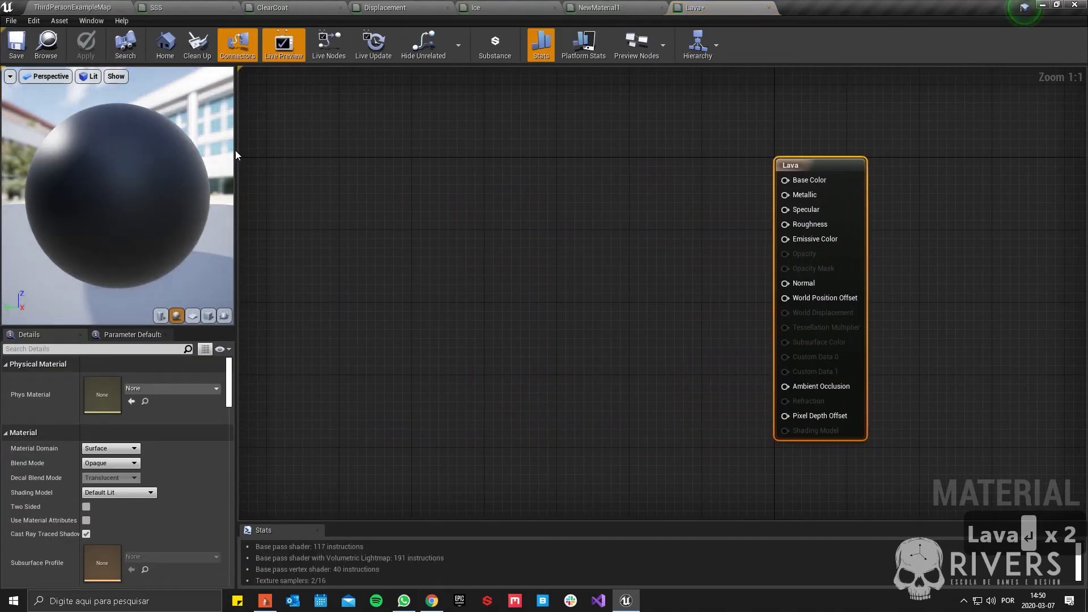
drag(125, 222, 108, 133)
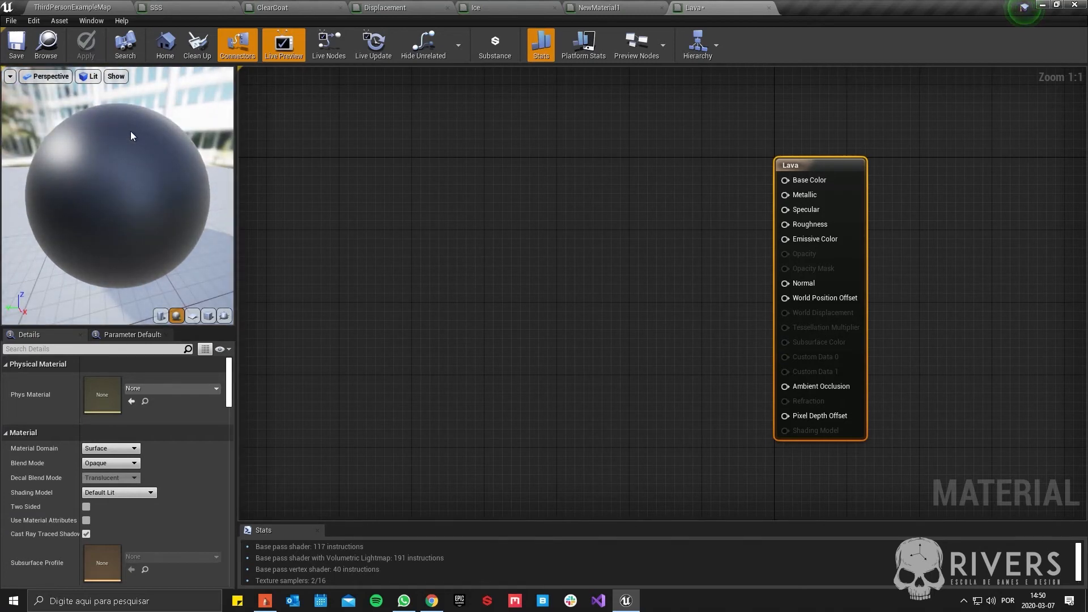
right_drag(558, 286, 572, 237)
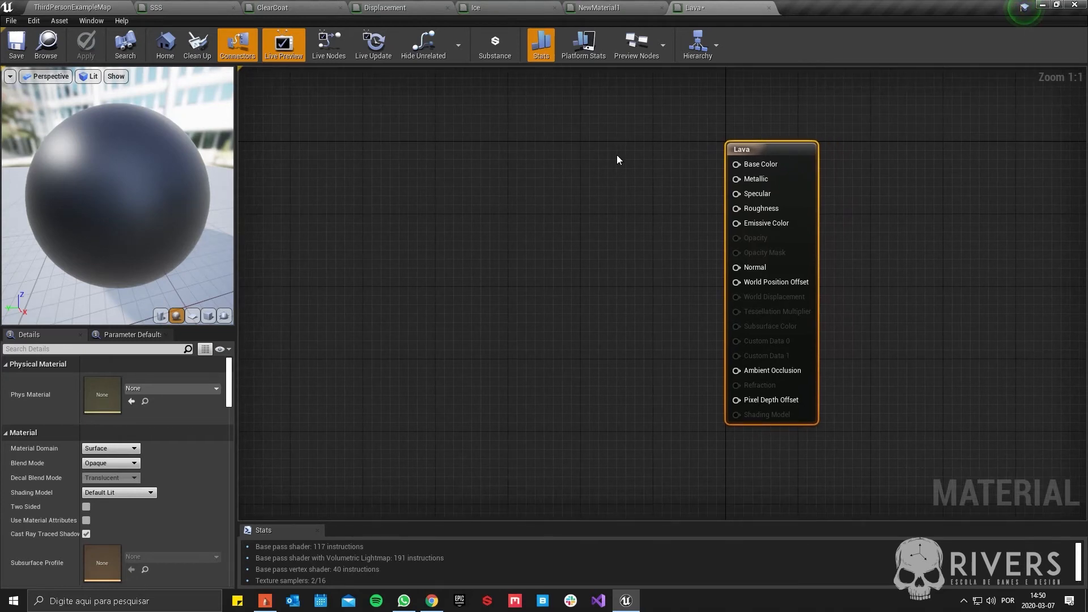
Step: Add the T_Rock_Basalt_D and T_Rock_Basalt_N textures from the StarterContent Textures folder to the Lava material graph
click(66, 8)
click(49, 474)
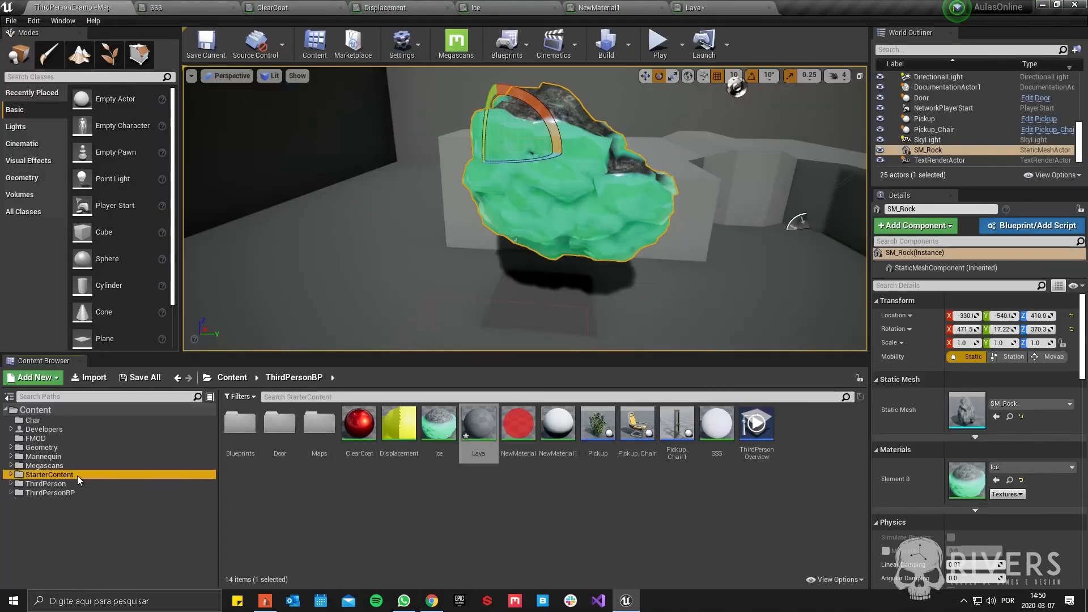
double_click(596, 424)
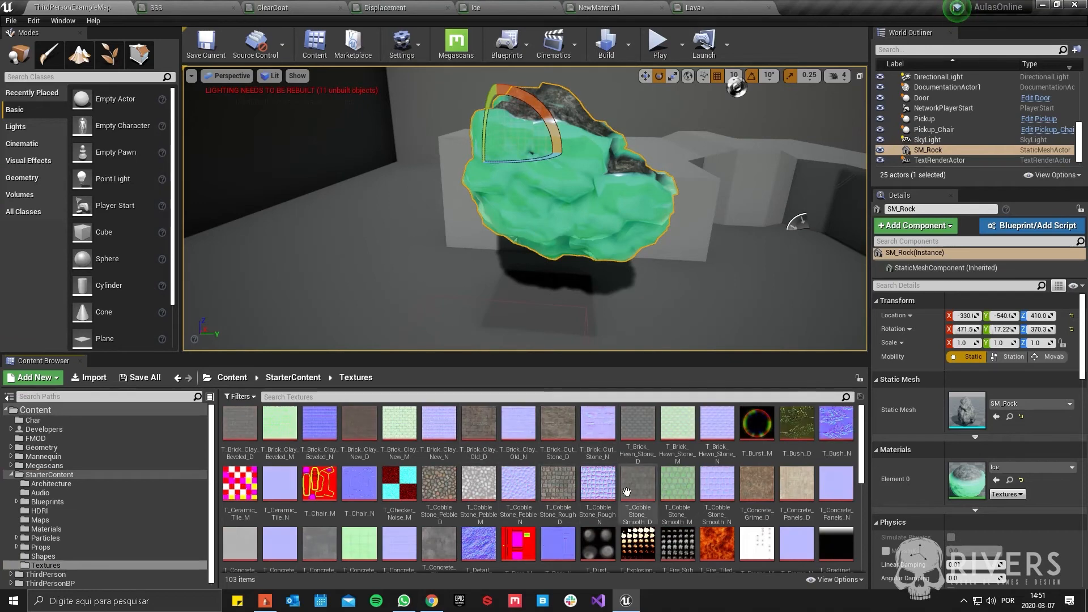
scroll(590, 481, down, 5)
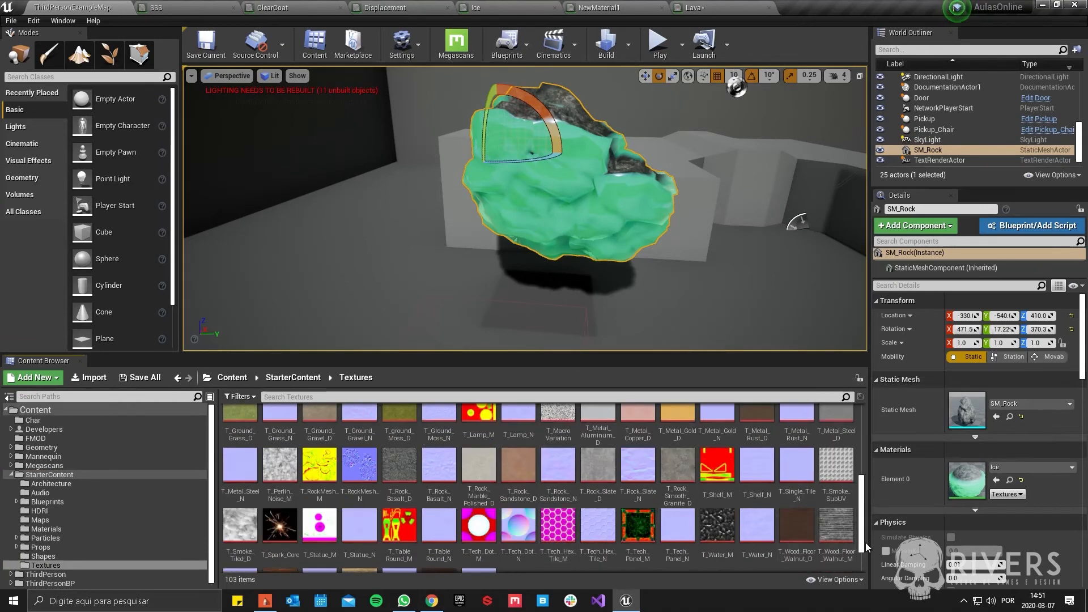
click(411, 477)
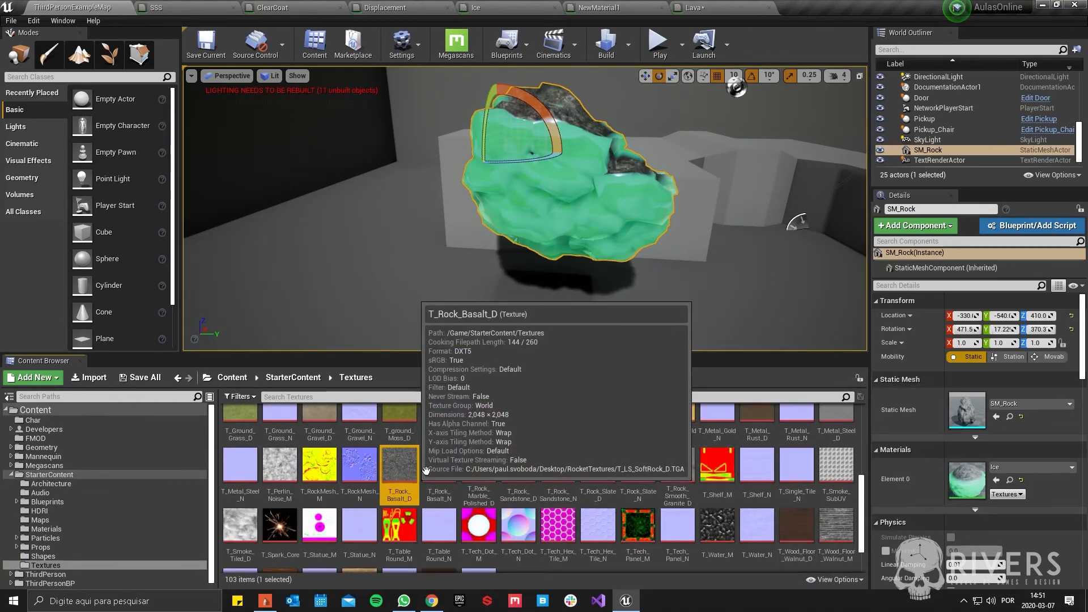
ctrl+click(438, 469)
drag(409, 465, 462, 289)
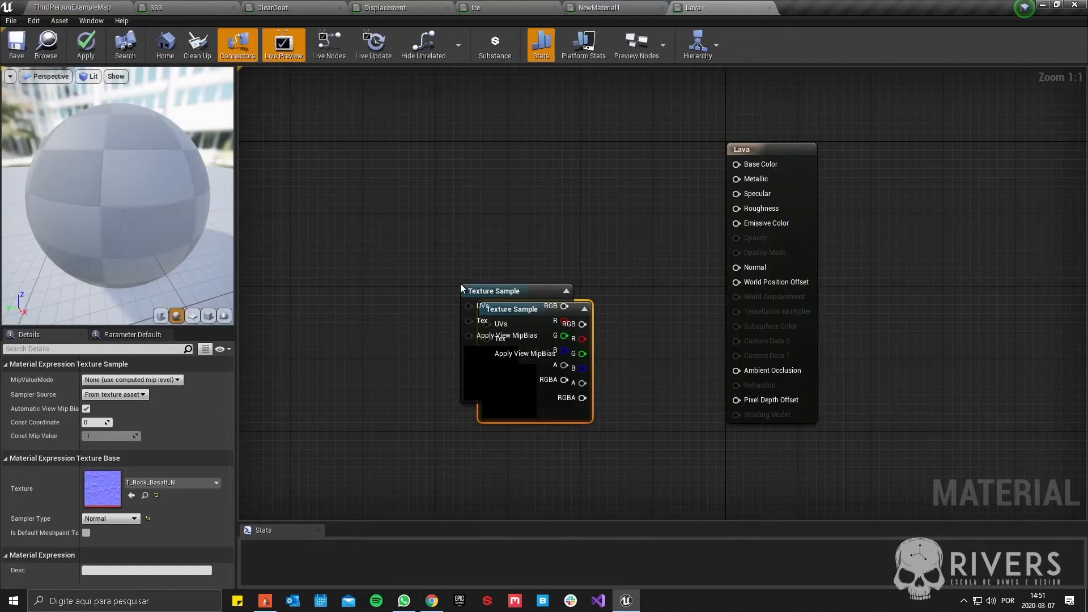
Step: Close the open NewMaterial1, Ice, Displacement, ClearCoat and SSS material editors, keeping Lava open
click(662, 8)
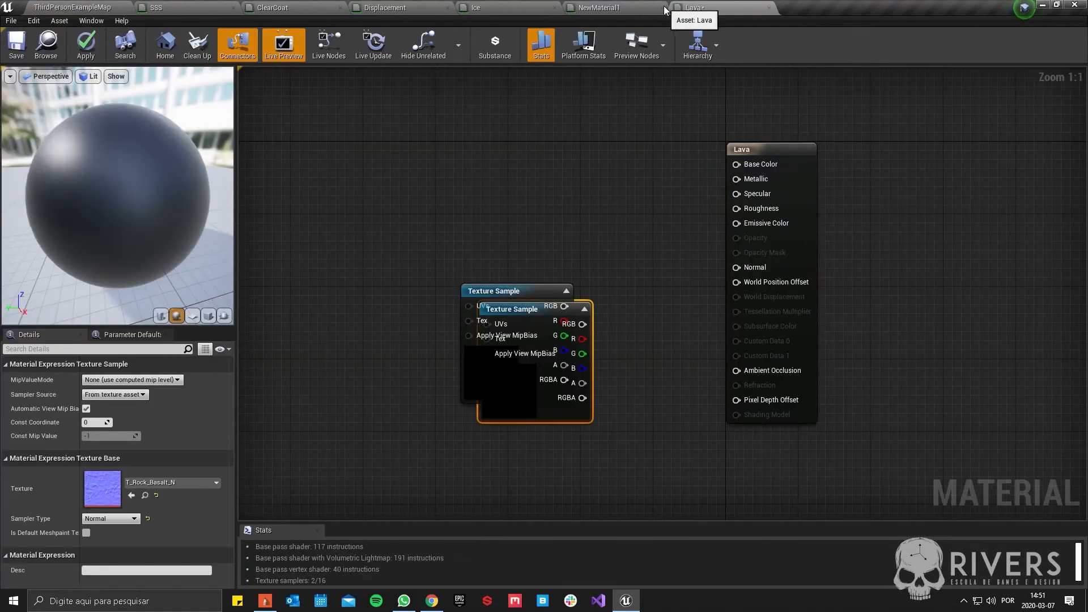
click(555, 8)
click(447, 8)
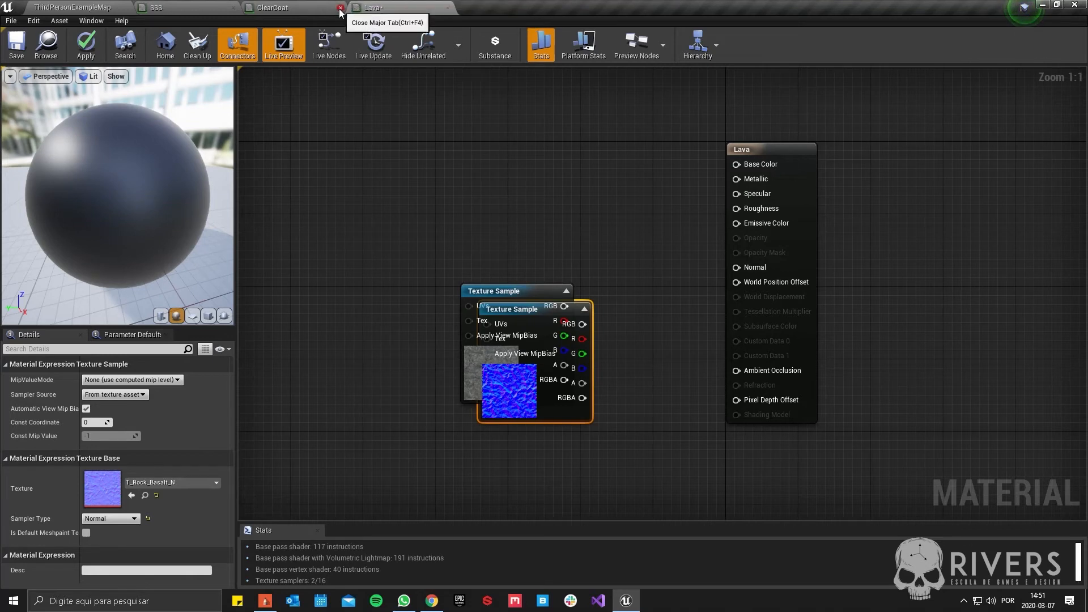
click(340, 8)
click(234, 10)
Step: Separate the two basalt texture samples and connect the diffuse to Base Color and the normal map to Normal
drag(531, 366, 516, 424)
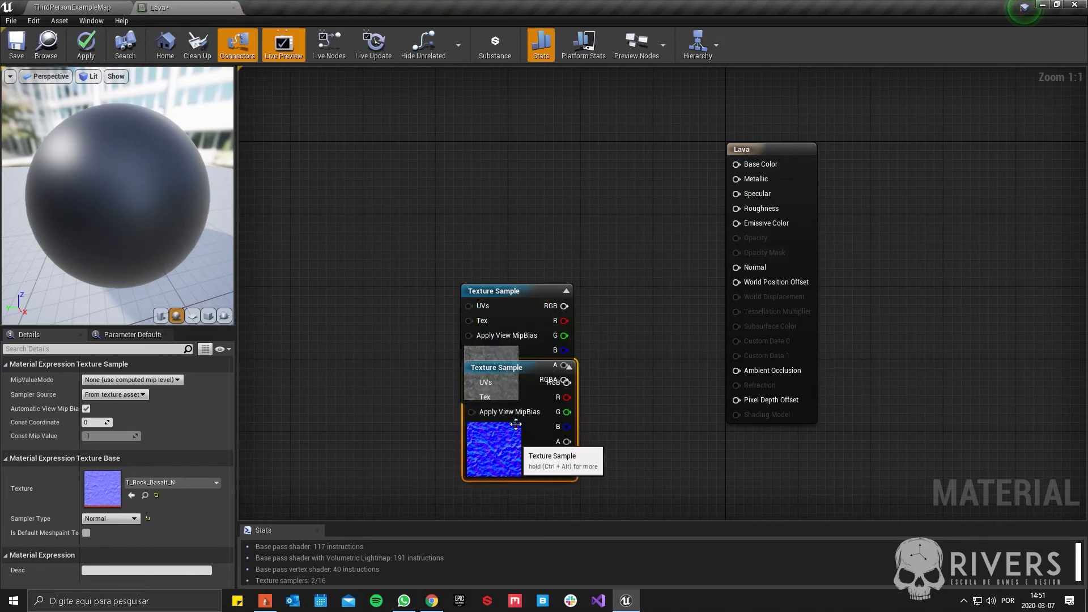
drag(491, 348, 482, 267)
drag(509, 370, 737, 267)
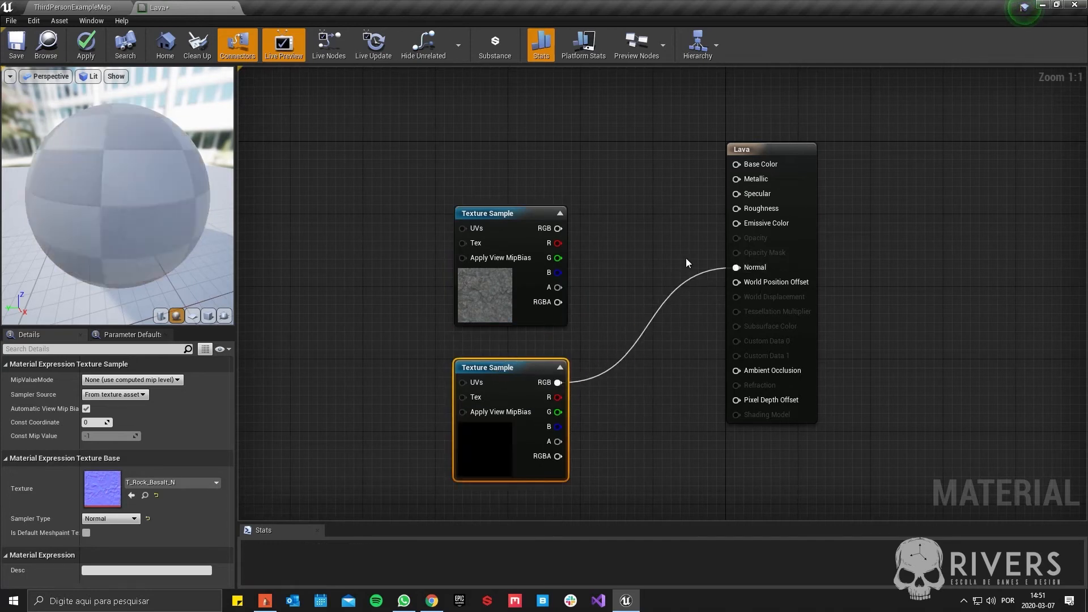
drag(559, 228, 736, 164)
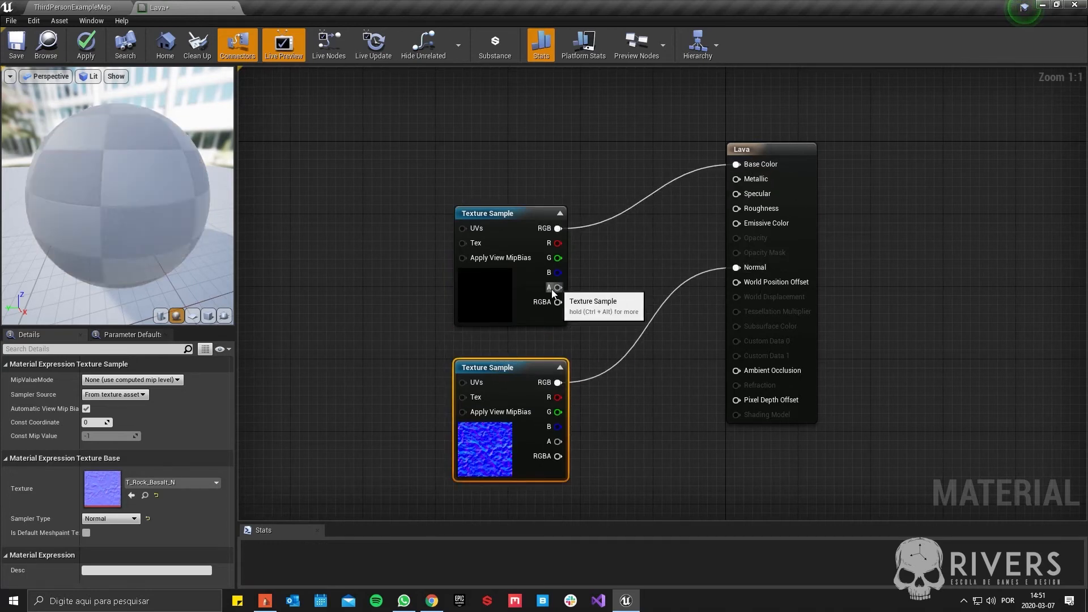
drag(517, 295, 534, 240)
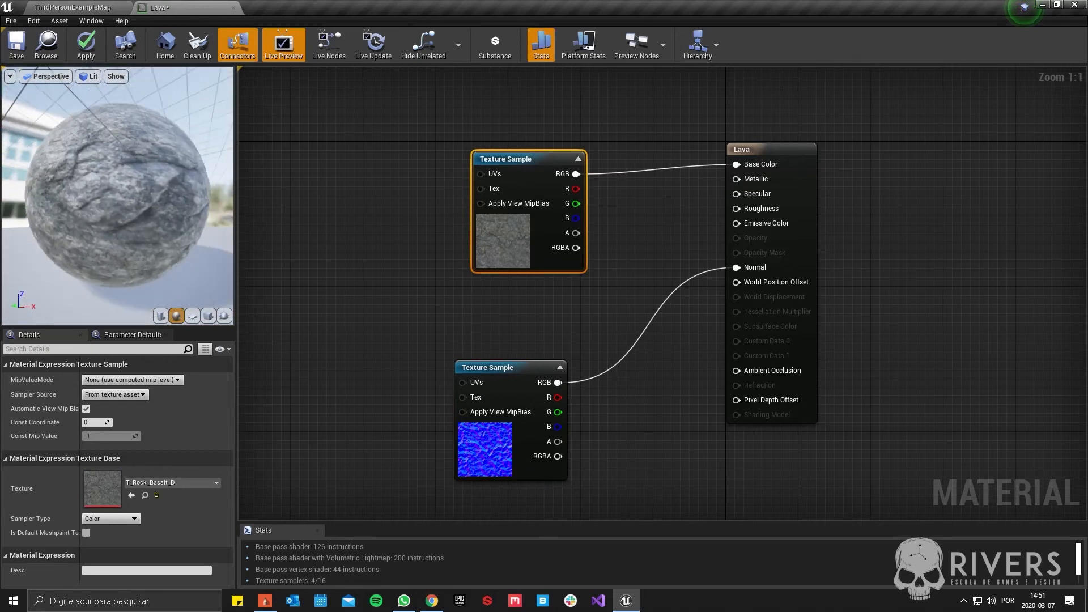
drag(475, 211, 441, 141)
Step: Add a constant of 0.8 connected to Roughness and arrange the input nodes farther from the Lava node
key(1)
click(631, 213)
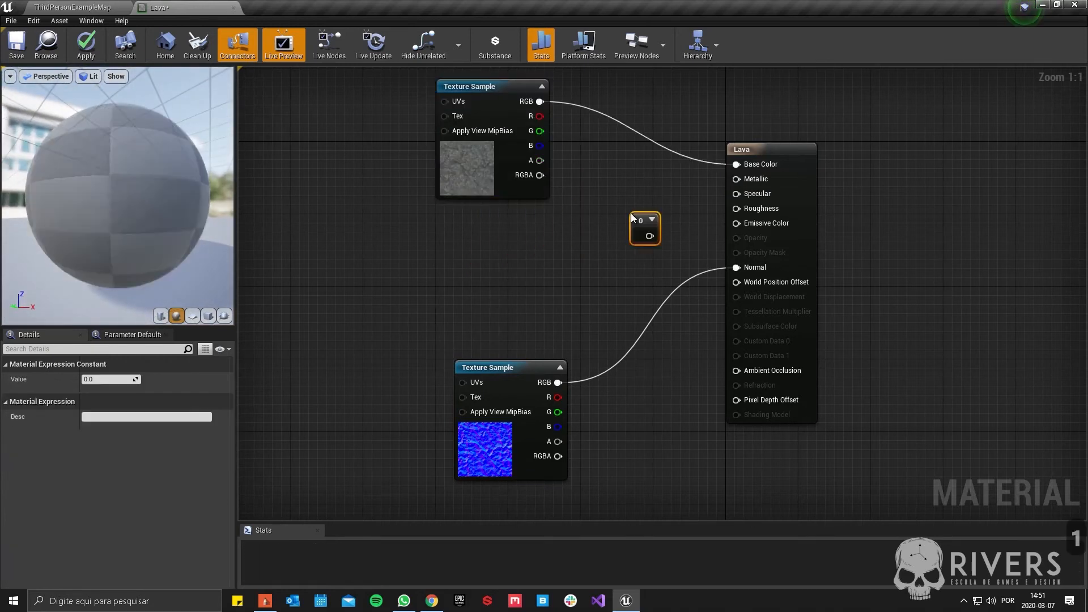
drag(649, 236, 736, 208)
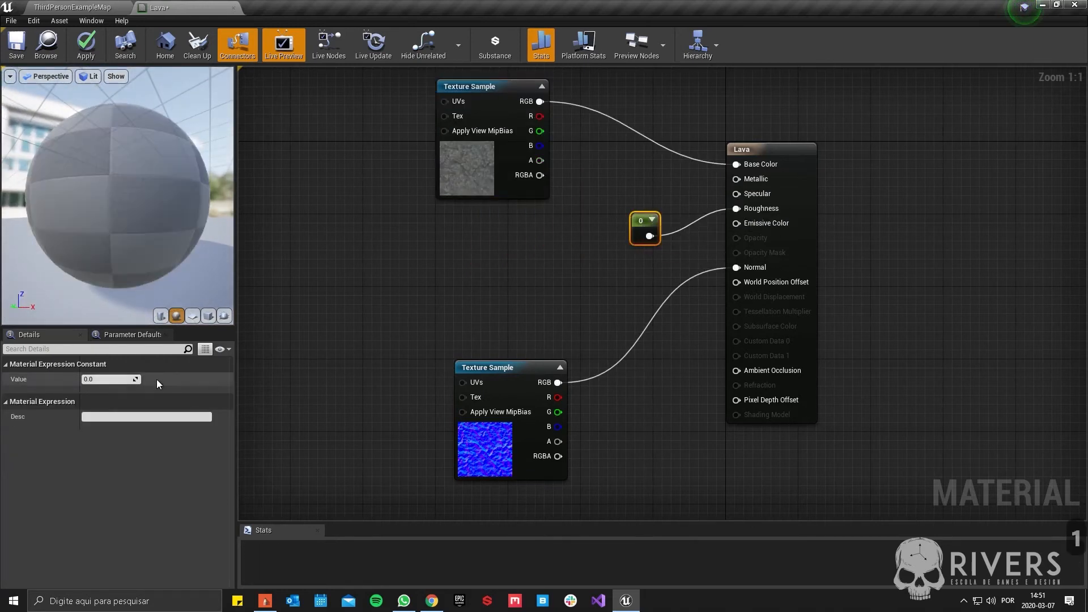
click(102, 379)
text(.8)
key(Return)
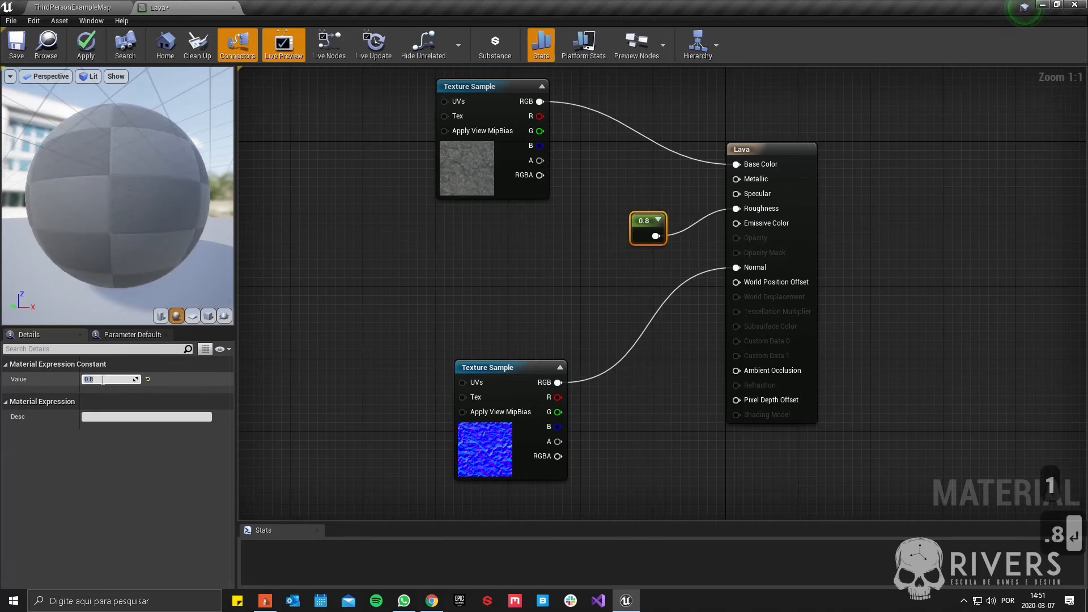
drag(638, 220, 498, 212)
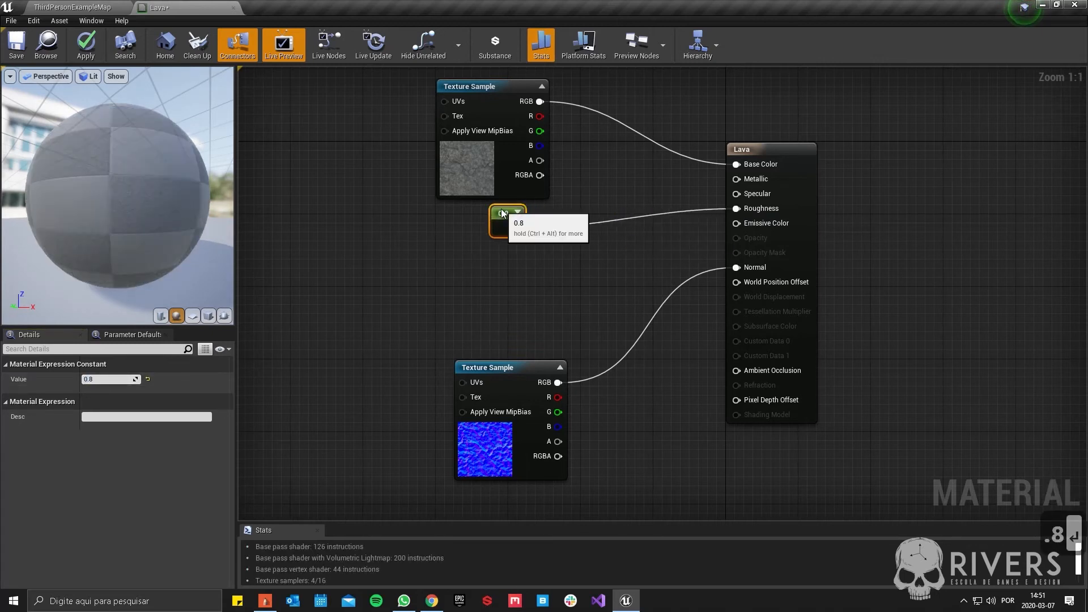
drag(377, 153, 383, 416)
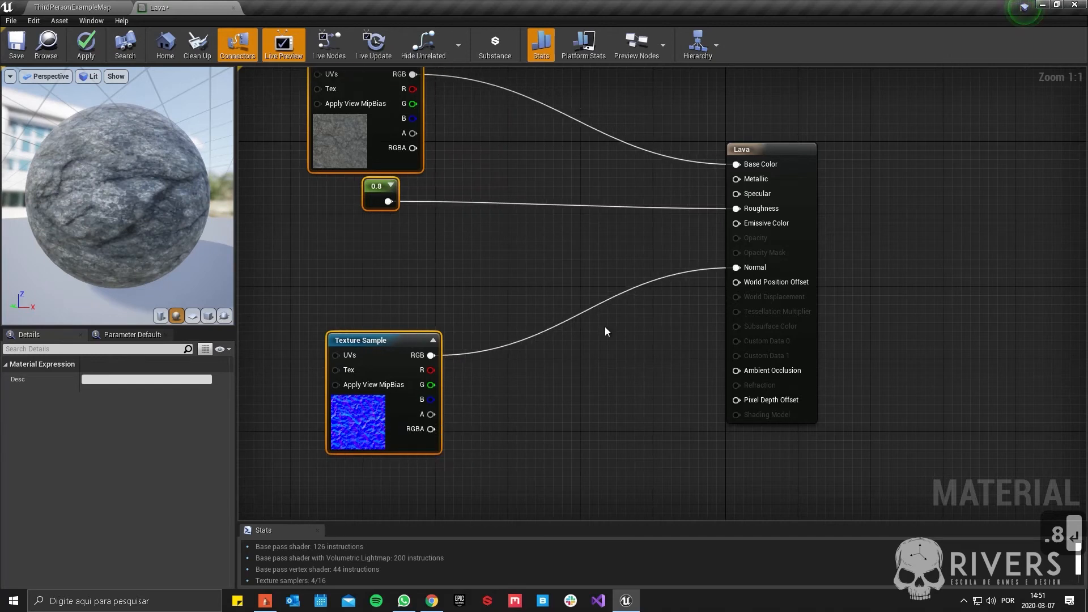
click(604, 327)
Step: Add a texture sample using T_Fire_Tiled_D beneath the normal map sample and place a duplicate of it directly below
right_drag(536, 464, 578, 308)
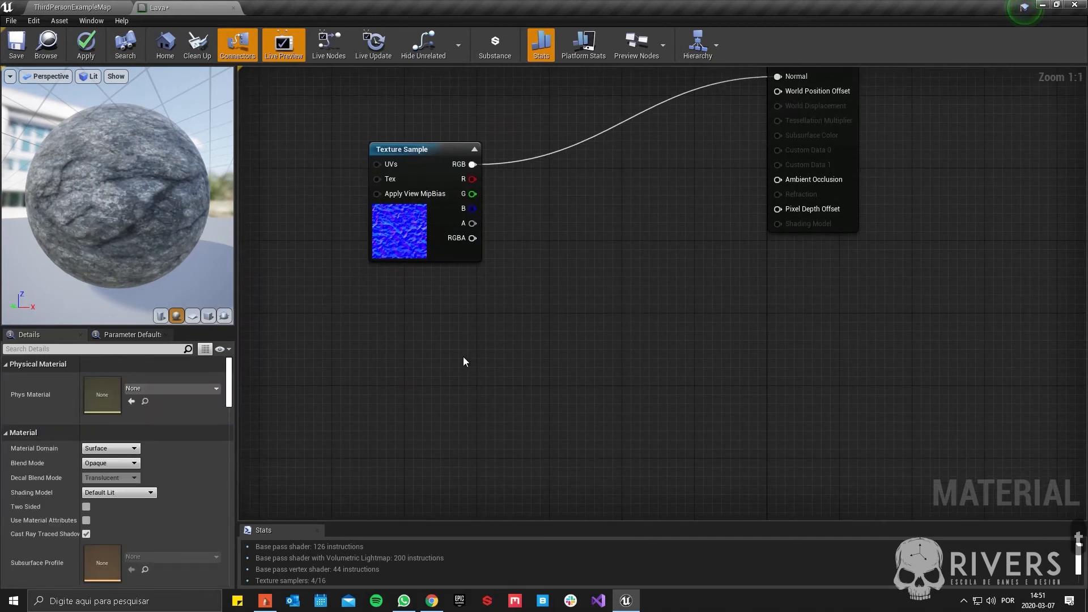
click(463, 356)
click(190, 485)
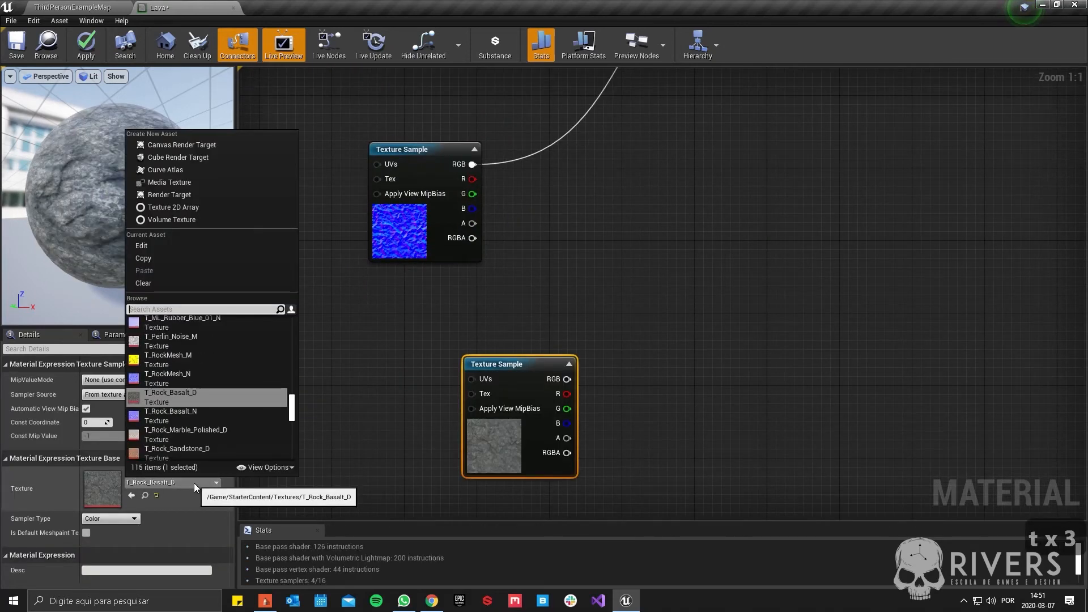
text(fir)
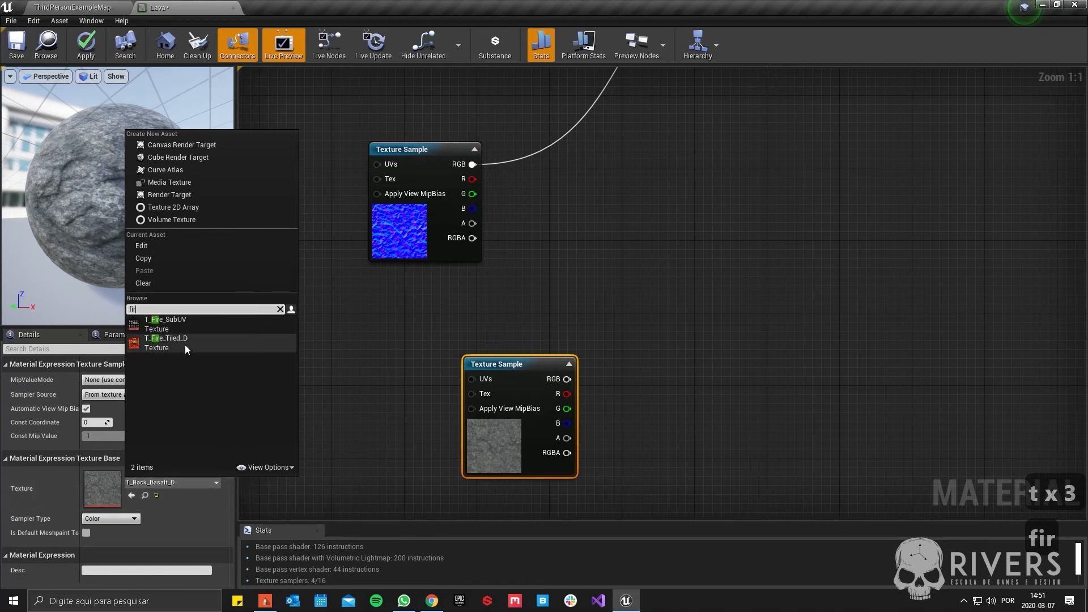
click(185, 343)
drag(475, 440, 471, 386)
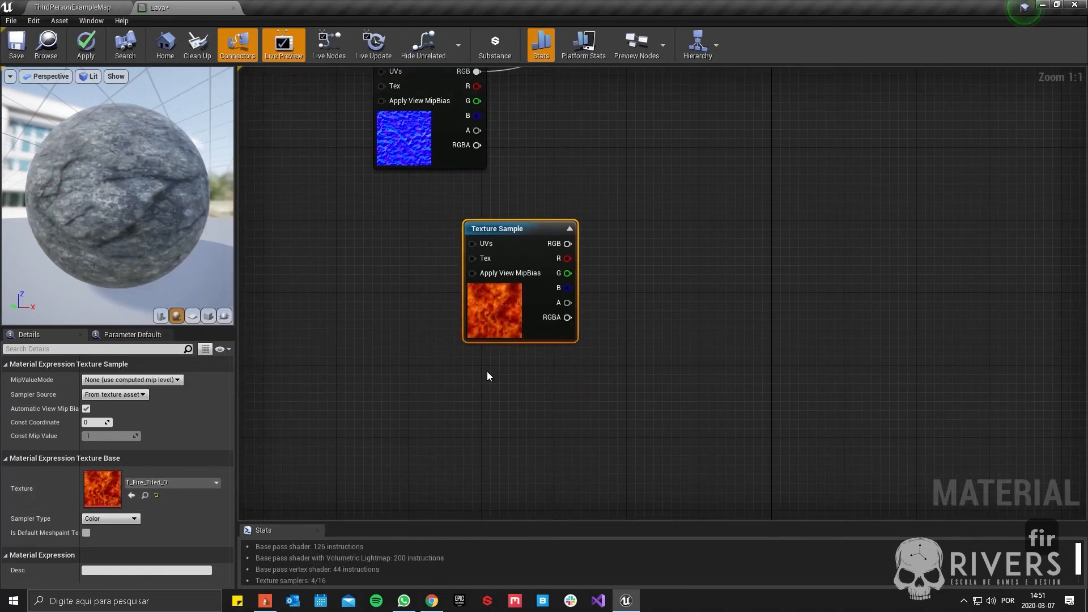
key(ctrl+w)
drag(536, 447, 511, 441)
right_drag(404, 364, 491, 302)
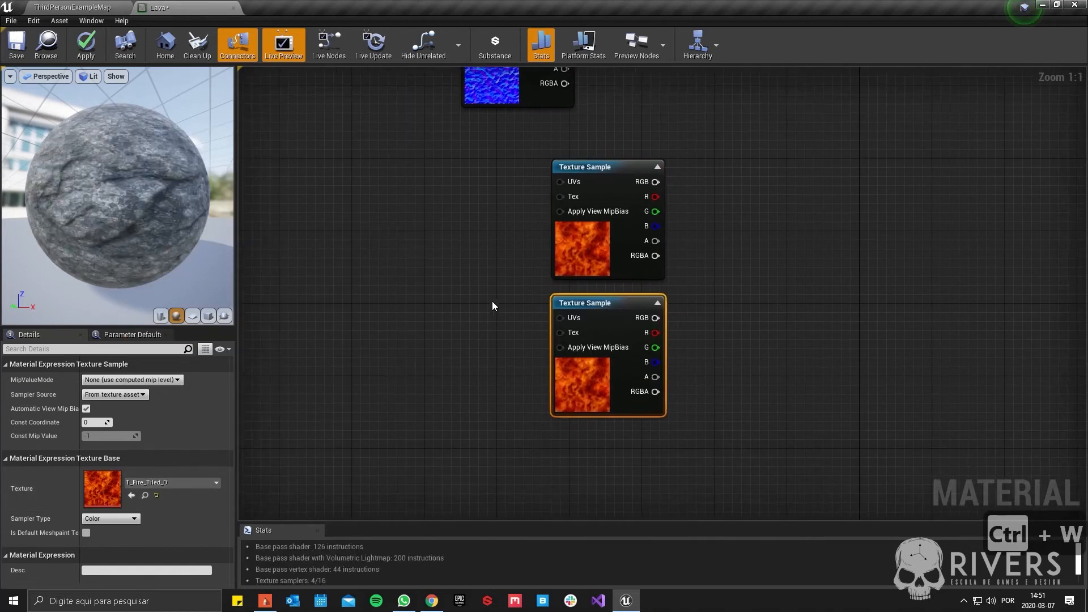
Step: Add a Panner node beside the upper fire texture sample
right_drag(447, 234, 487, 247)
right_click(488, 228)
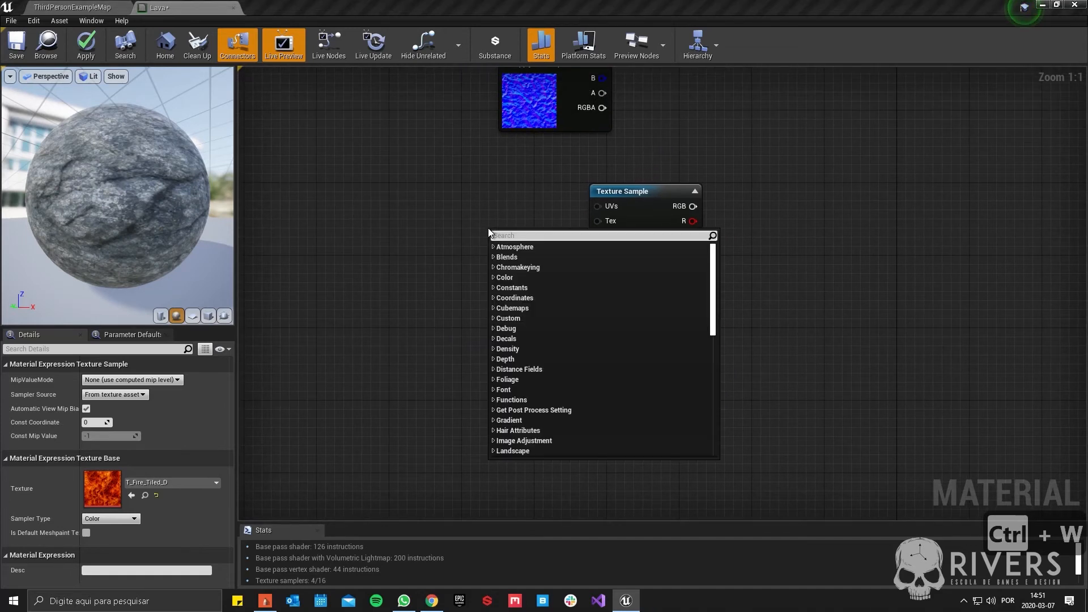
text(pann)
key(Return)
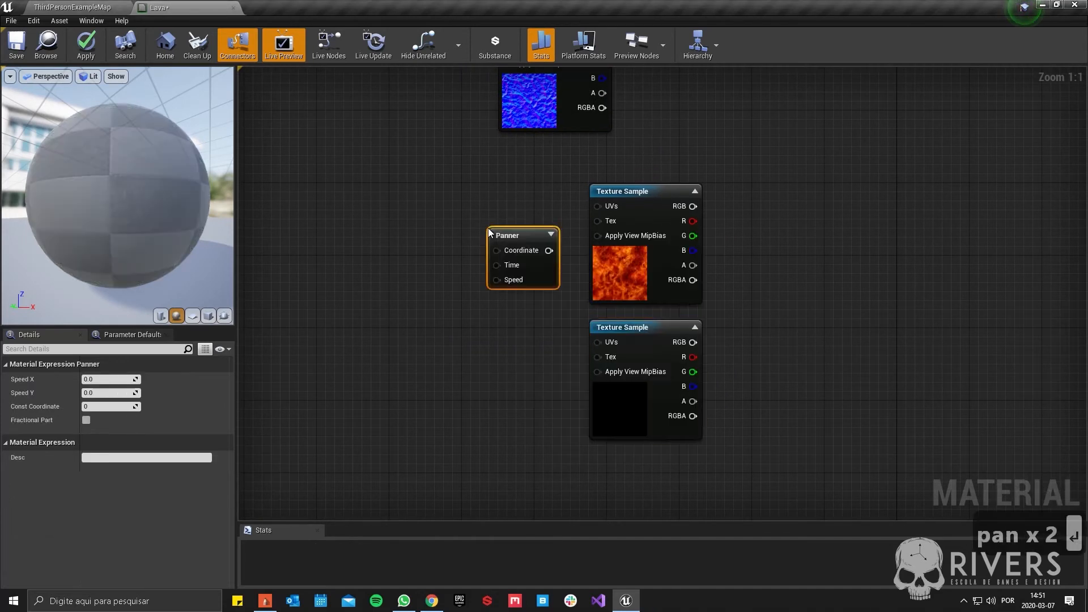
Step: Connect the Panner to the upper fire texture's UVs and a duplicate Panner to the lower fire texture's UVs
drag(549, 249, 544, 207)
key(ctrl+w)
drag(568, 352, 507, 346)
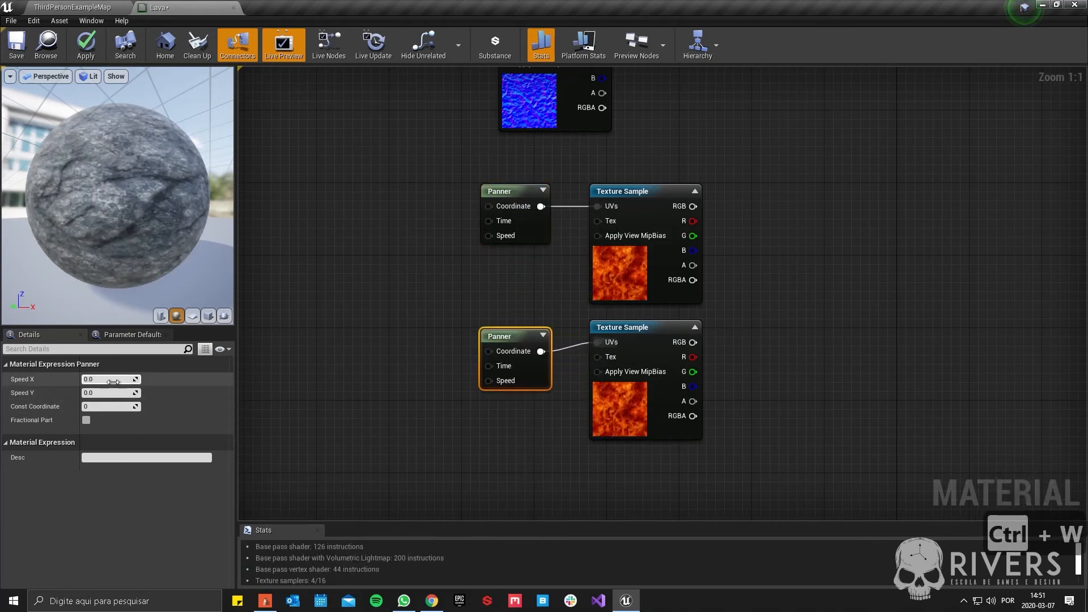
Step: Set the lower Panner's Speed X to 0.1 and the upper Panner's Speed Y to 0.05
key(Right)
key(BackSpace)
text(1)
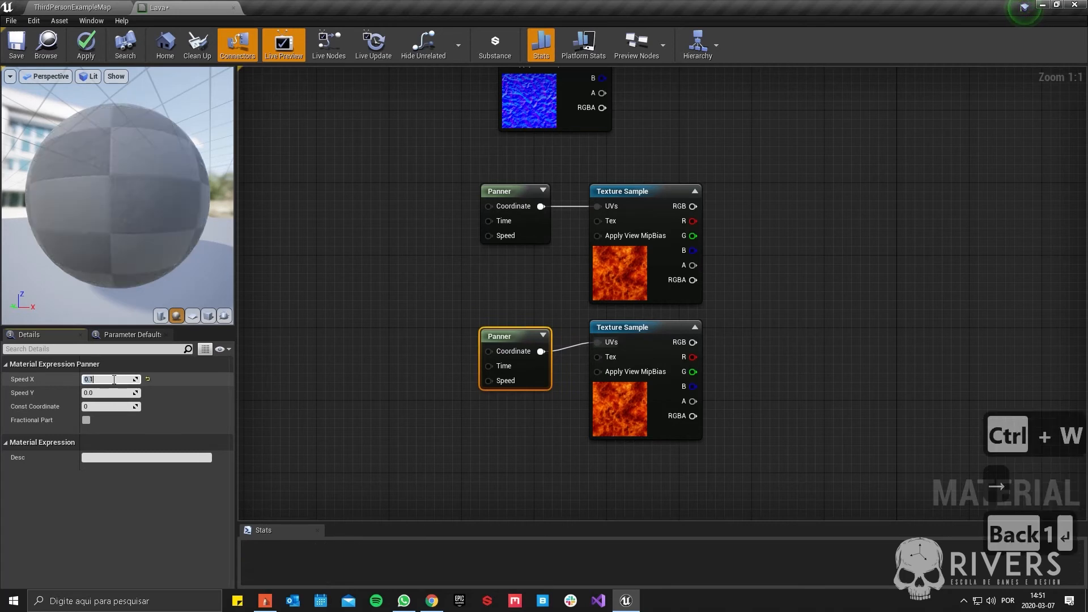
key(Return)
click(510, 198)
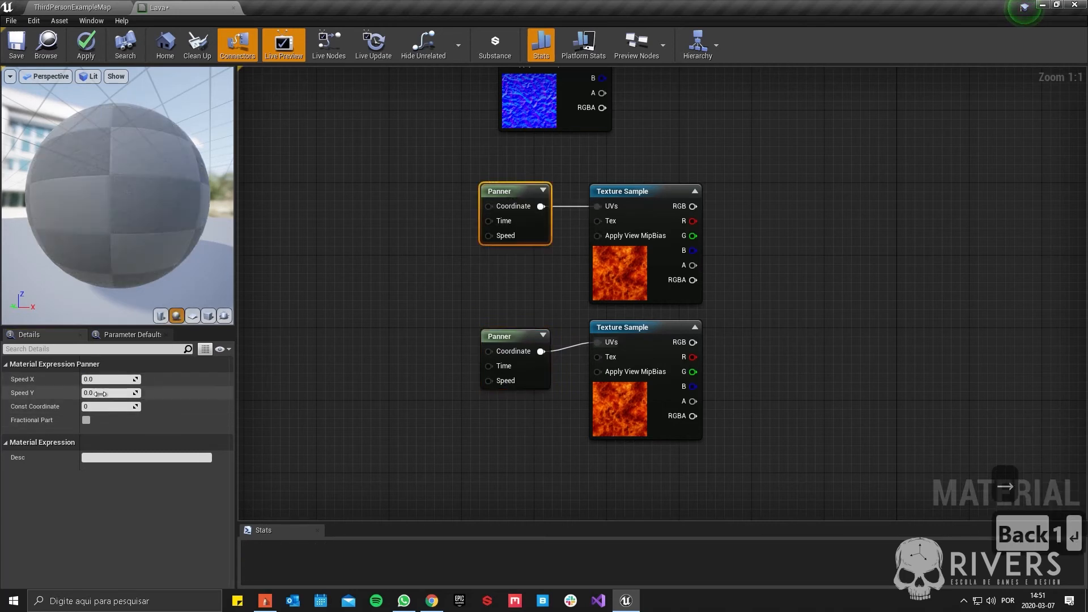
click(102, 392)
key(Right)
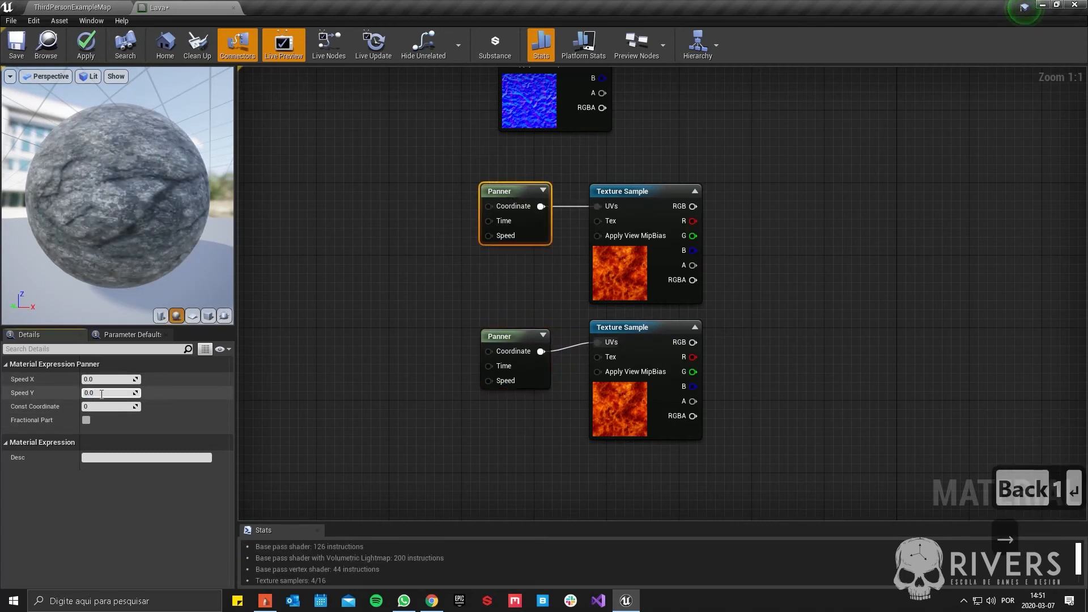
text(5)
key(Return)
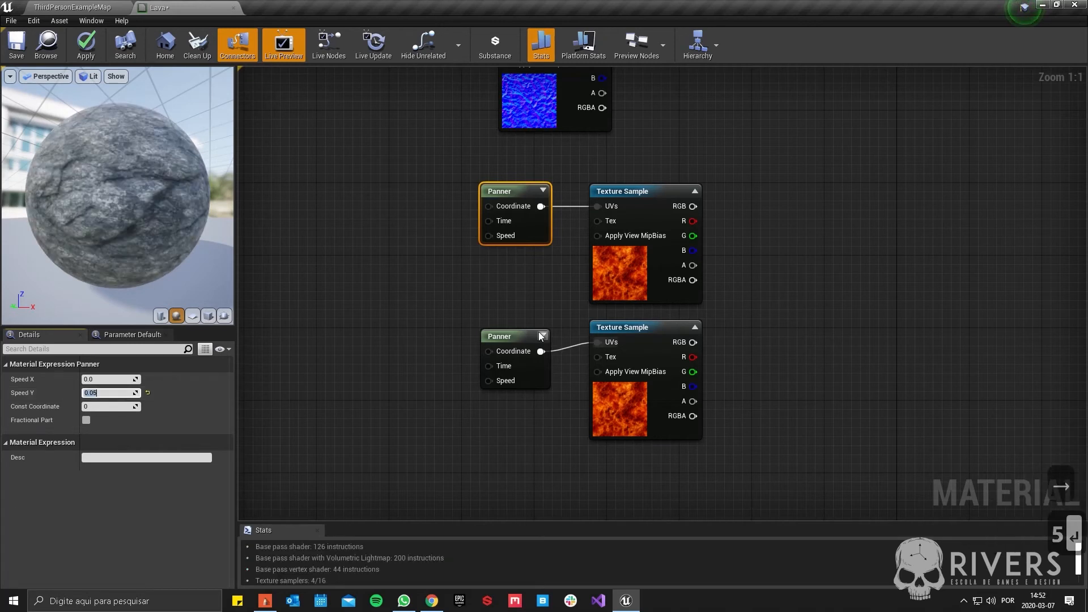
Step: Turn on Live Update and combine both fire textures' RGB outputs in a Multiply node with its preview expanded
right_drag(717, 315, 658, 313)
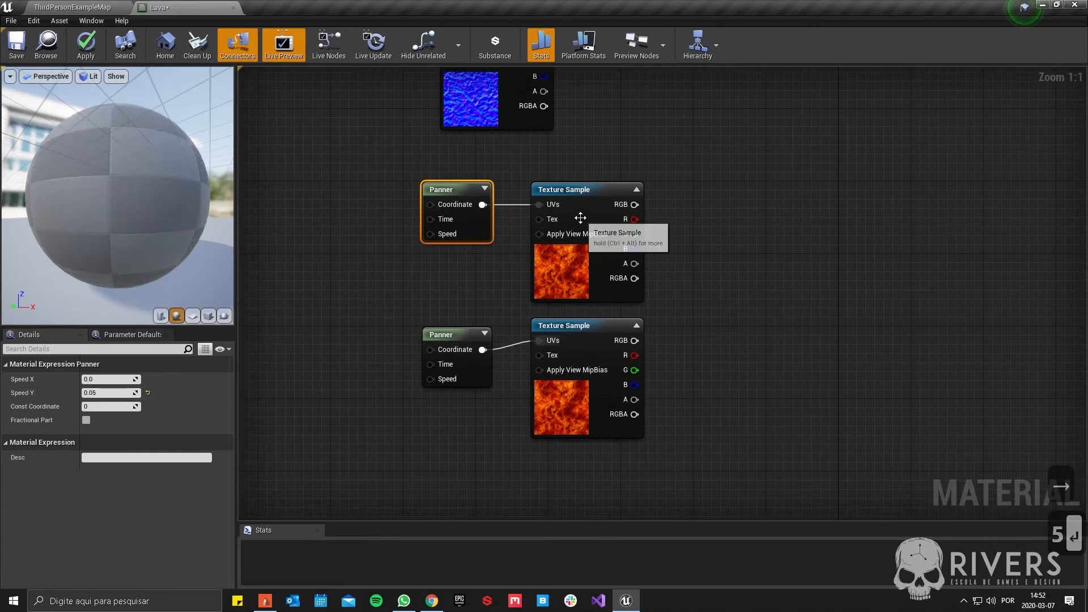
click(373, 43)
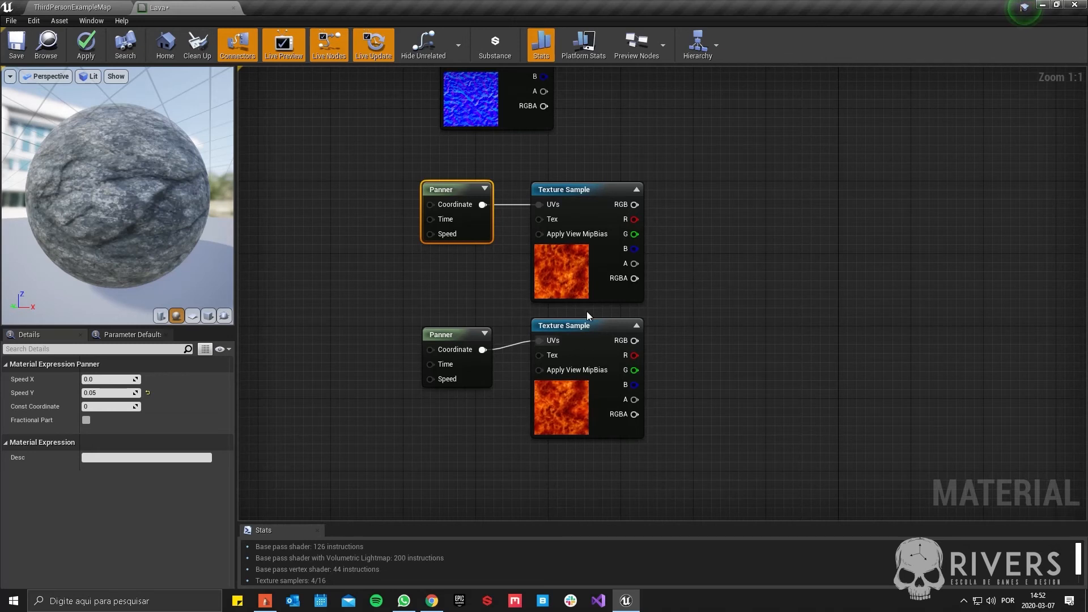
right_drag(750, 235, 641, 292)
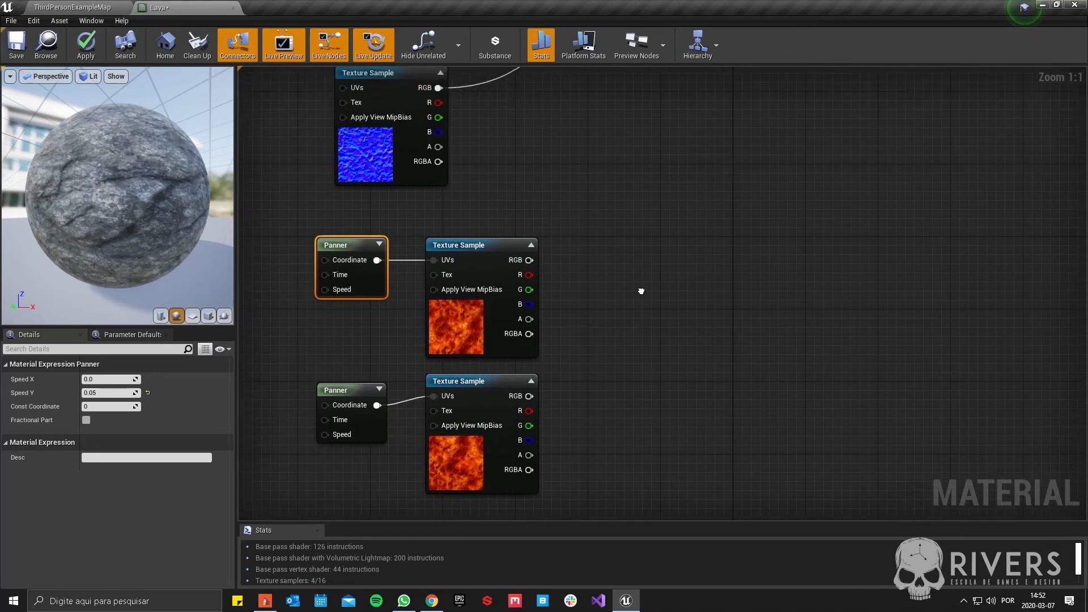
click(606, 292)
drag(527, 261, 614, 314)
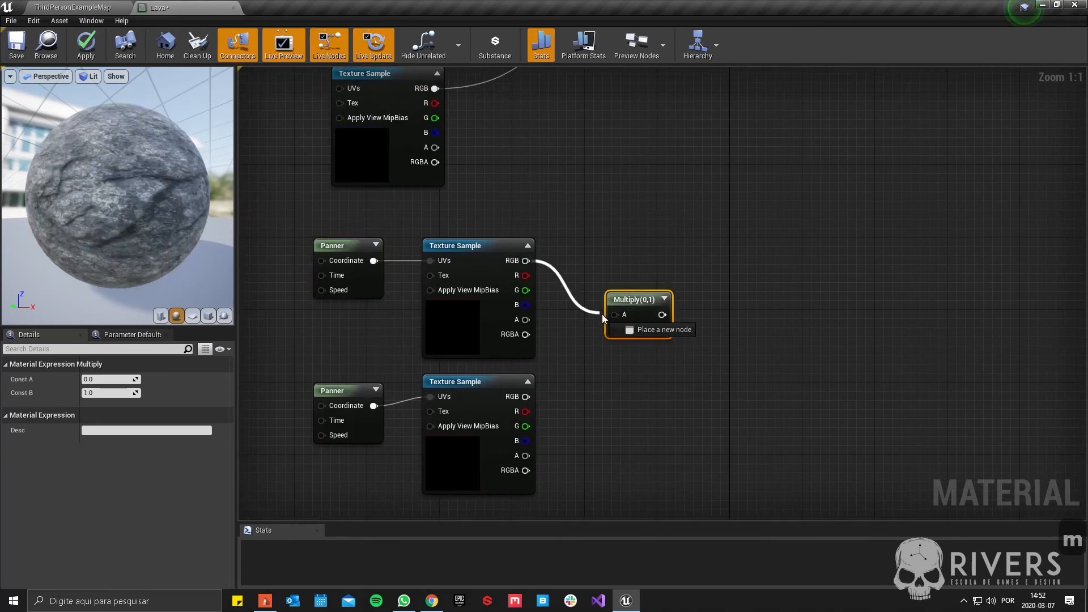
drag(526, 396, 615, 329)
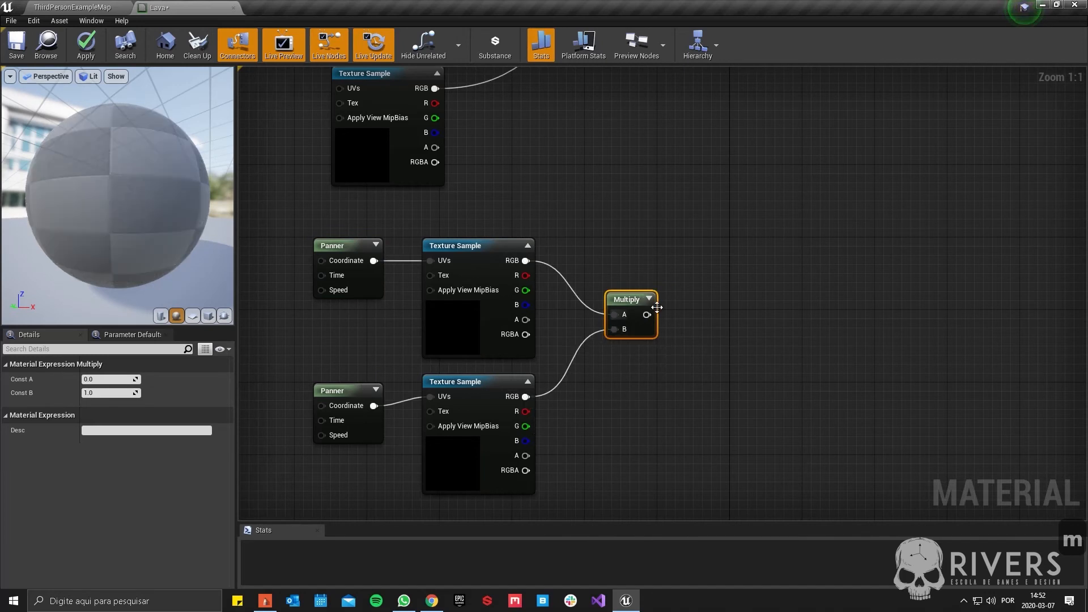
click(648, 299)
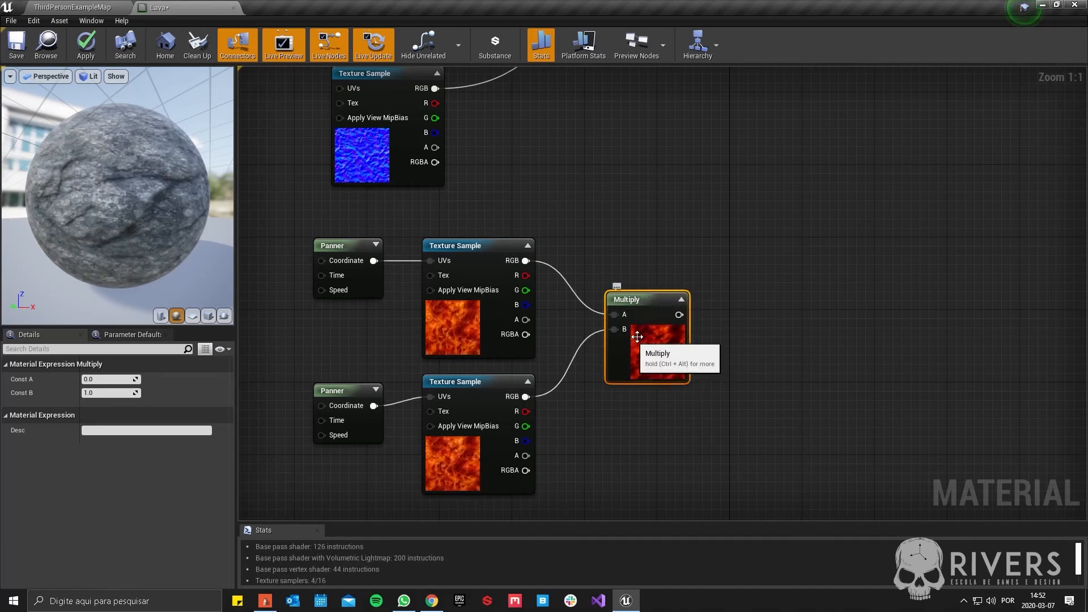
right_drag(556, 457, 689, 417)
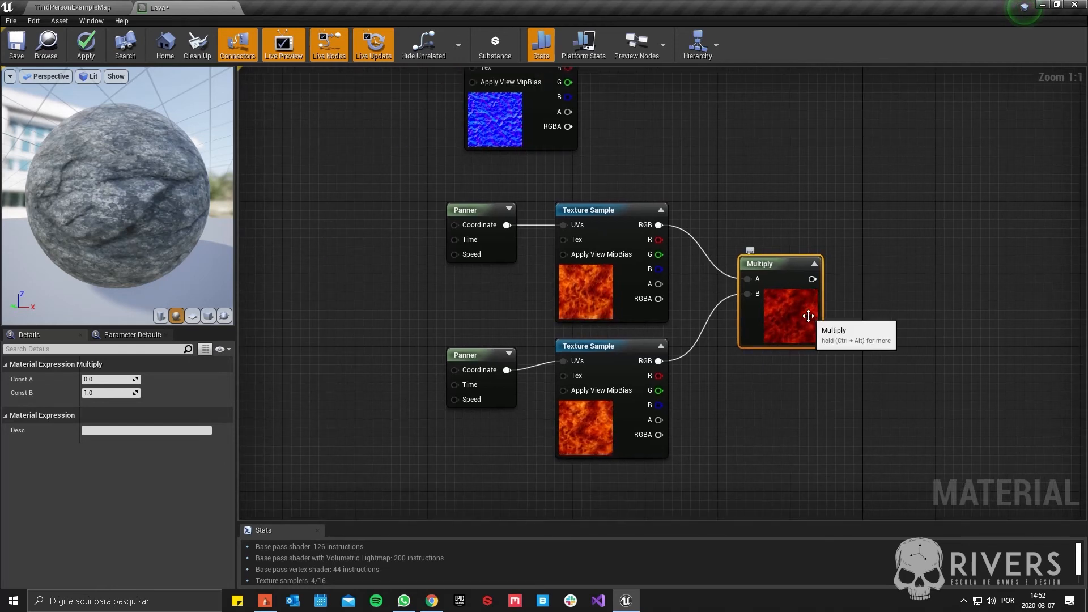
Step: Add a Rotator node and connect it to the Coordinate input of the lower Panner
right_drag(398, 433, 501, 419)
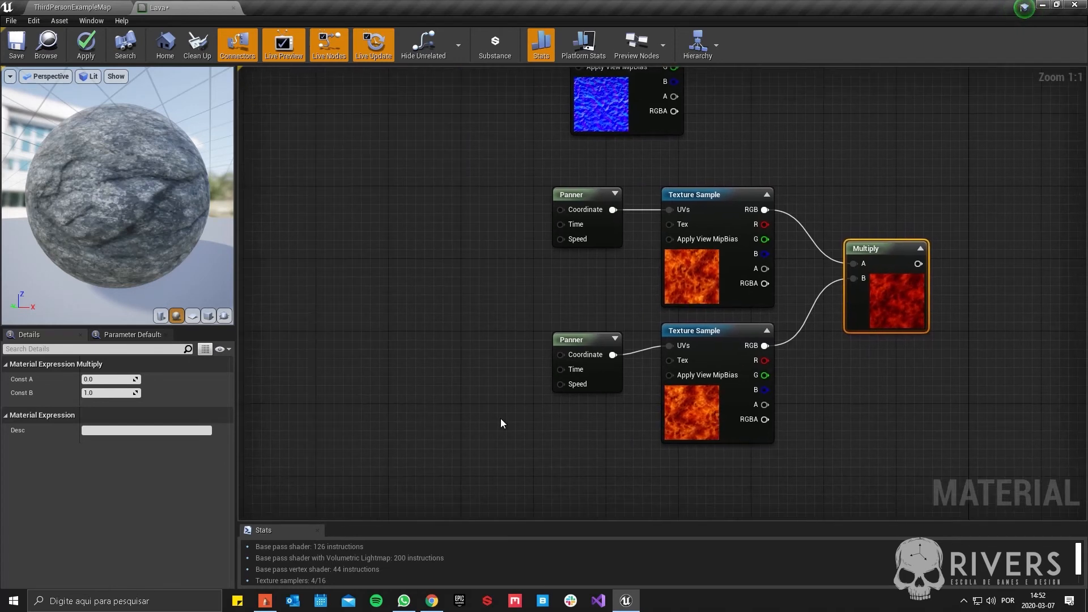
right_click(462, 355)
text(rota)
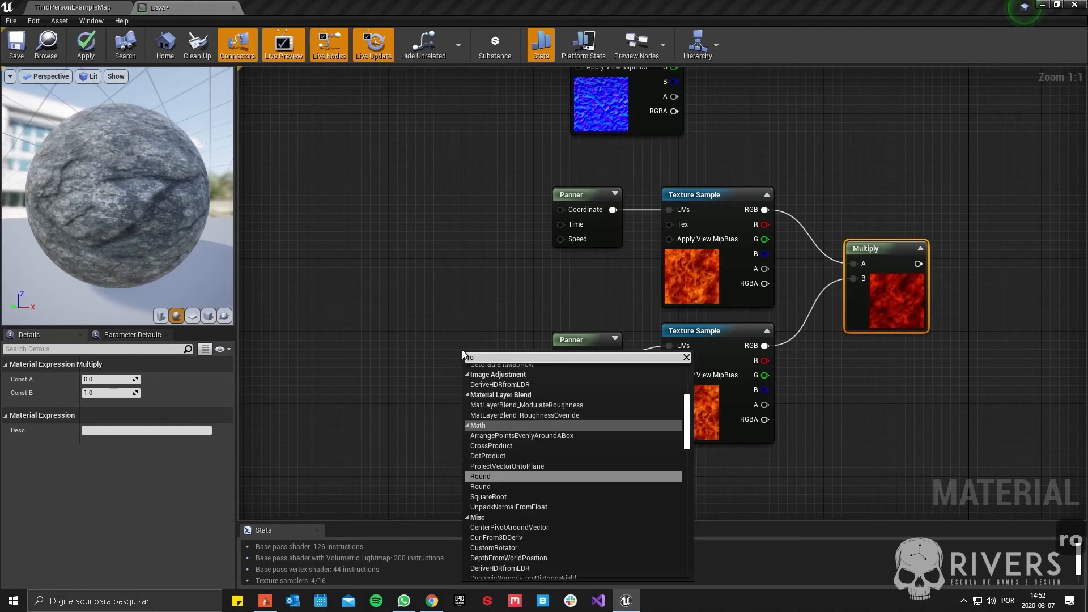
key(Return)
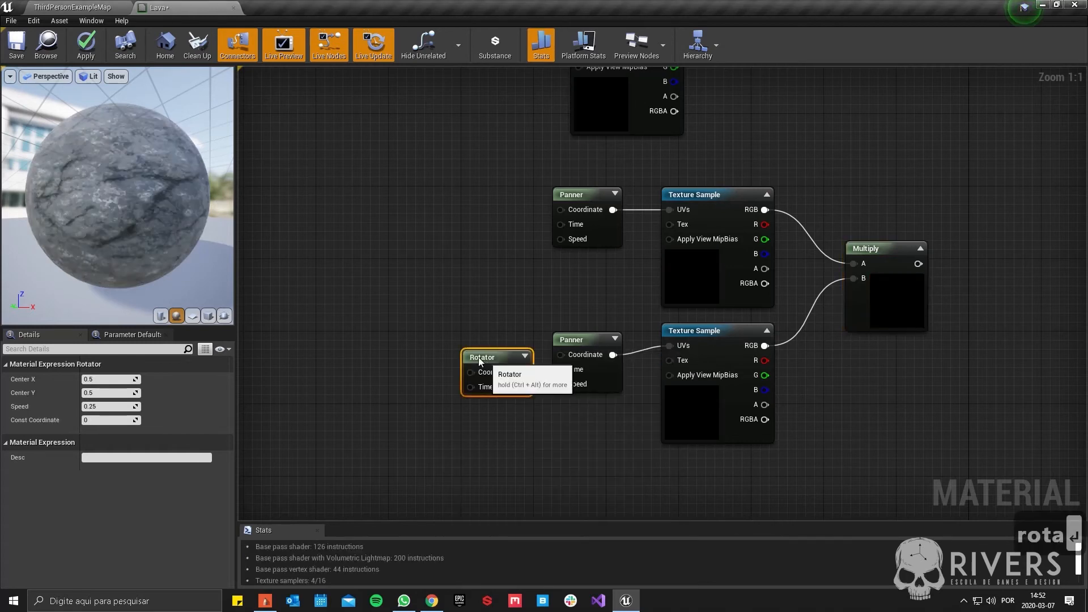
drag(463, 354, 434, 346)
drag(494, 363, 560, 355)
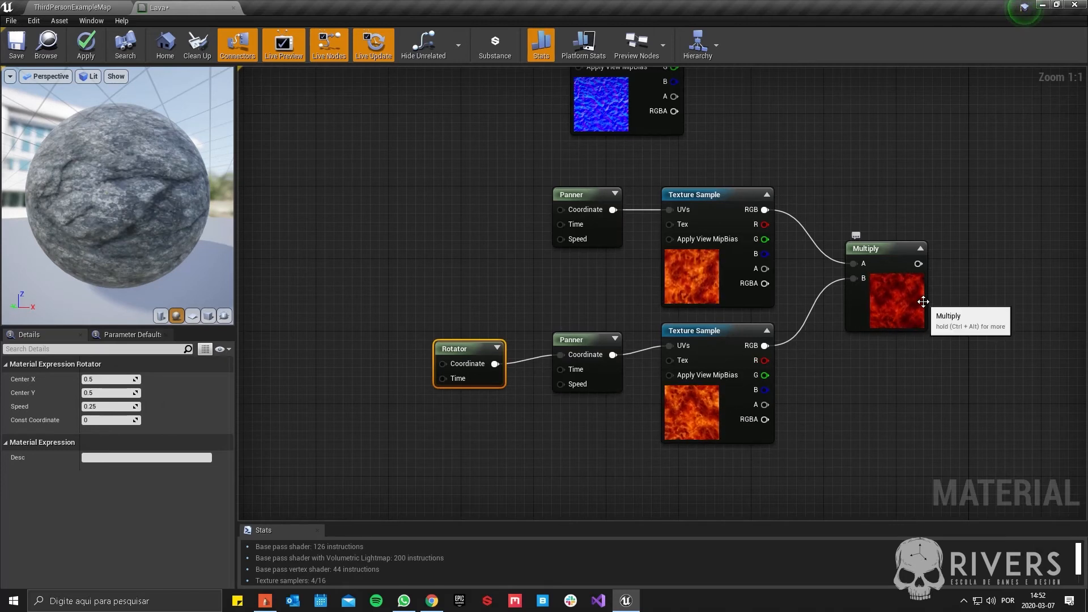
Step: Set the Rotator's Speed to 0.05
click(117, 406)
key(BackSpace)
key(BackSpace)
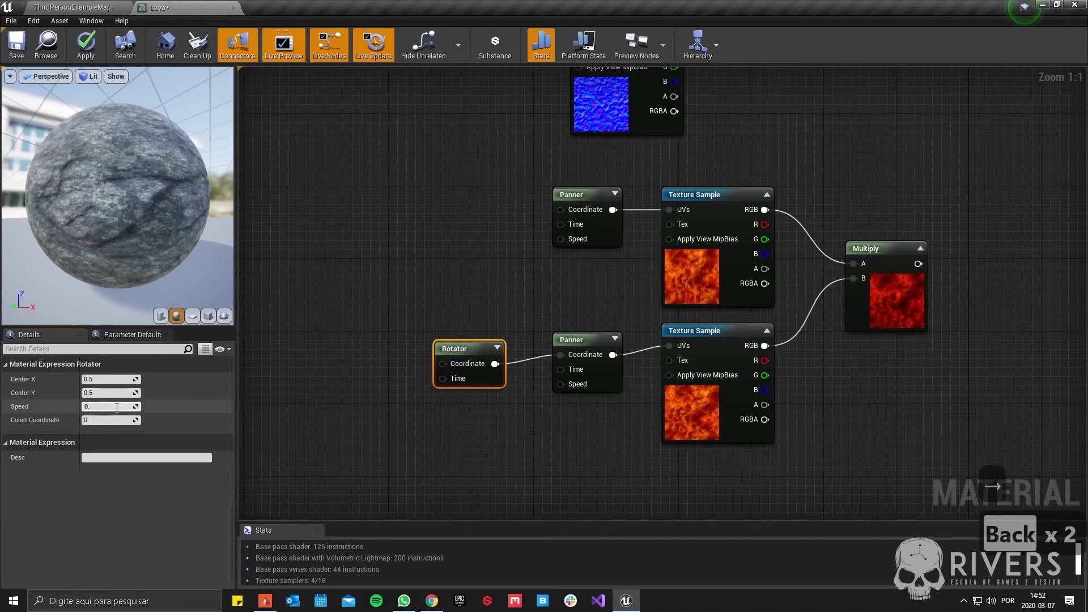
text(0)
text(5)
key(Return)
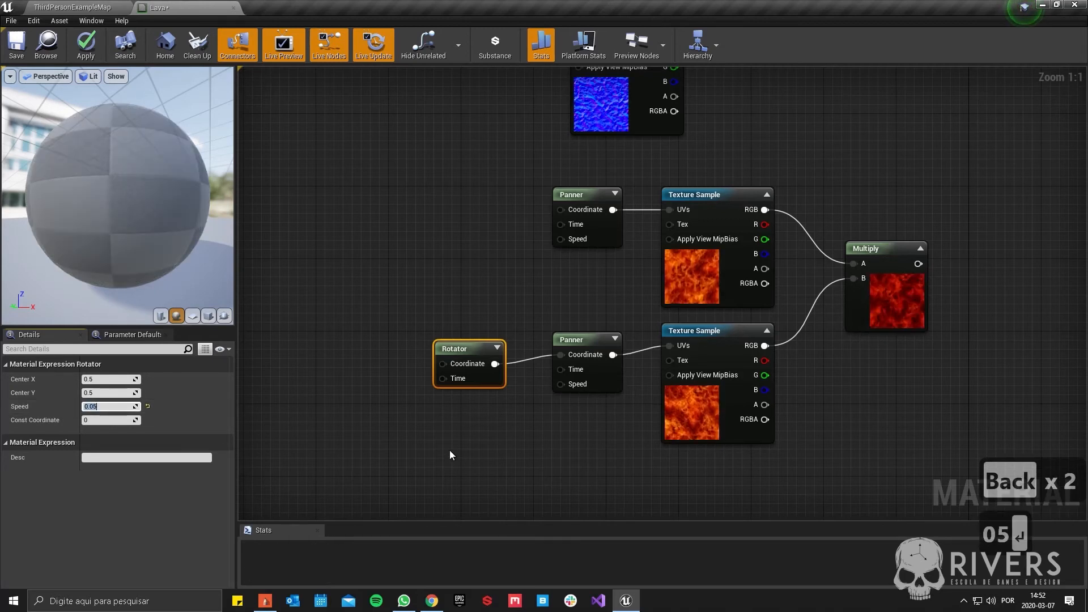
Step: Move the normal map texture sample up, closer to the 0.8 roughness constant
right_drag(927, 270, 730, 333)
scroll(718, 273, down, 3)
right_drag(717, 273, 719, 351)
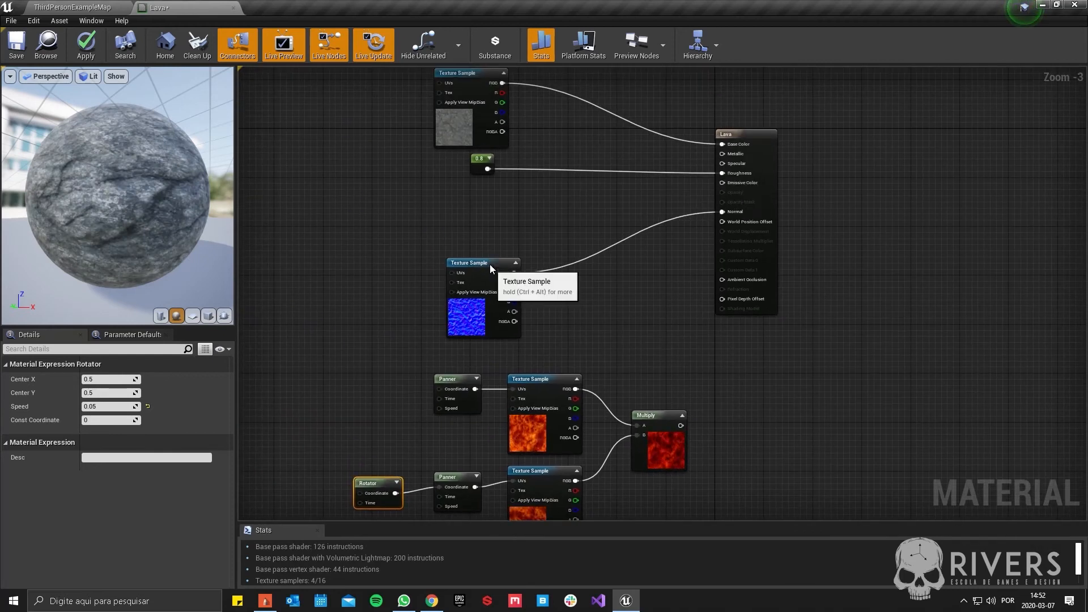
drag(489, 266, 483, 217)
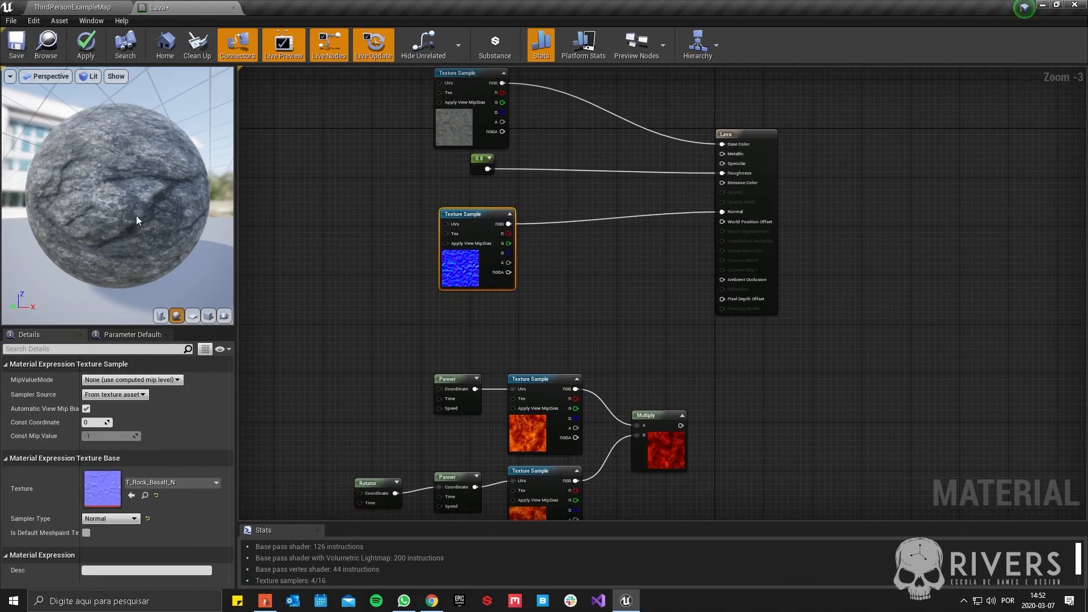
Step: Add a second Multiply node fed by the combined fire textures and set its Const B to 5
click(713, 425)
scroll(712, 425, up, 3)
drag(656, 358, 720, 371)
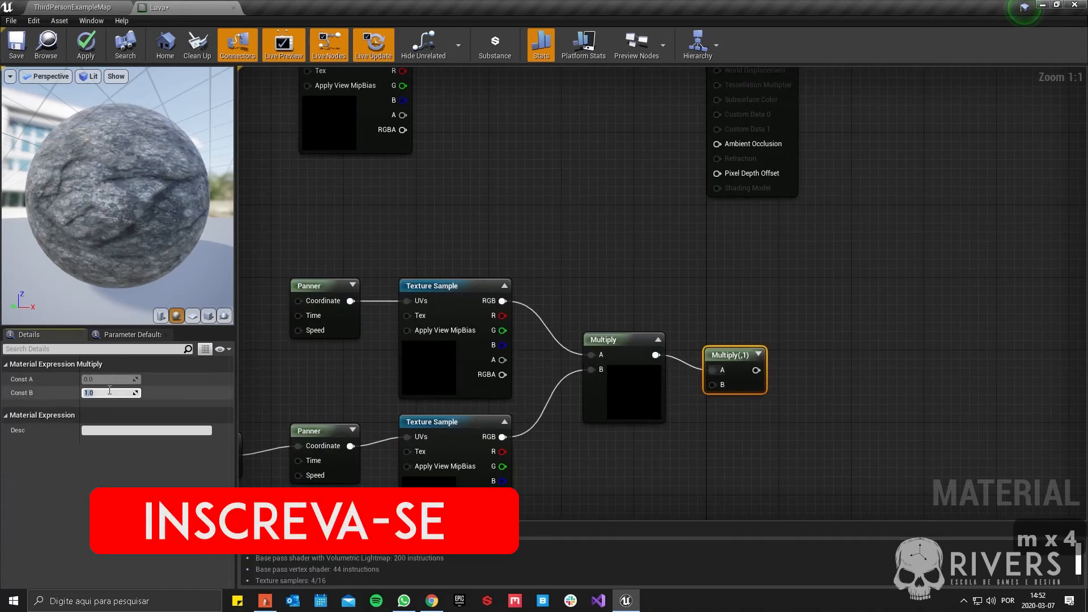
text(5)
key(Return)
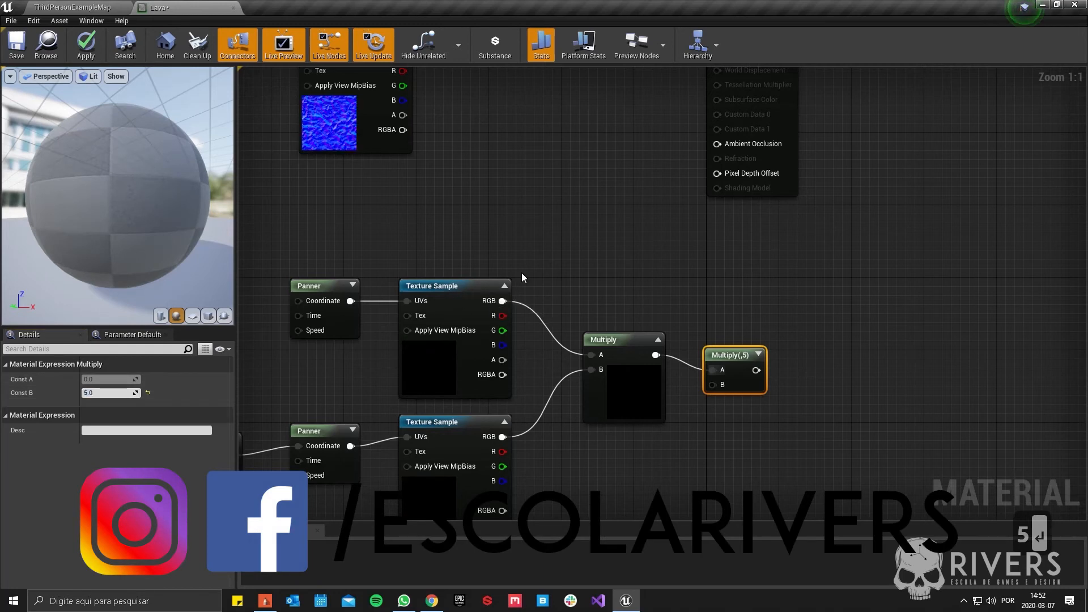
Step: Move the fire texture nodes away from the Lava node and enclose them in a comment titled "lava"
click(521, 277)
scroll(521, 277, down, 5)
drag(761, 286, 461, 431)
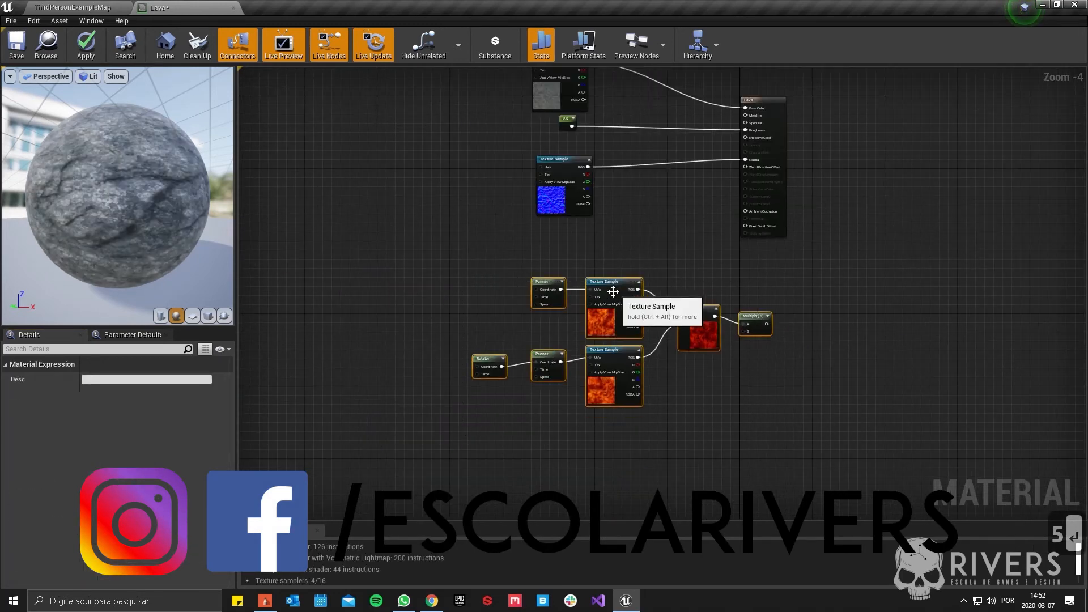
drag(614, 289, 473, 316)
text(c)
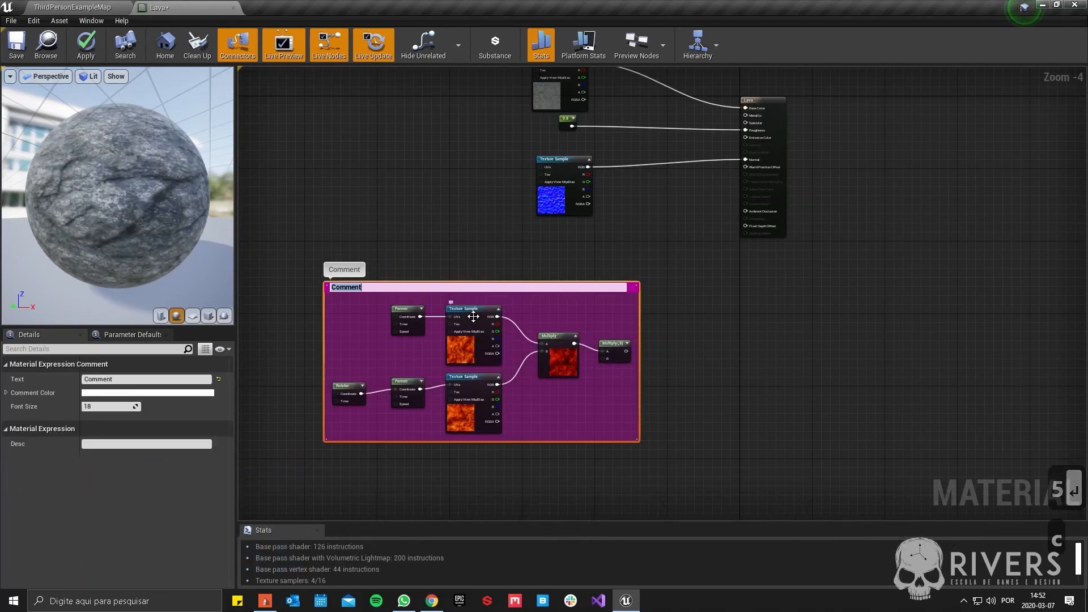
text(lava)
key(Return)
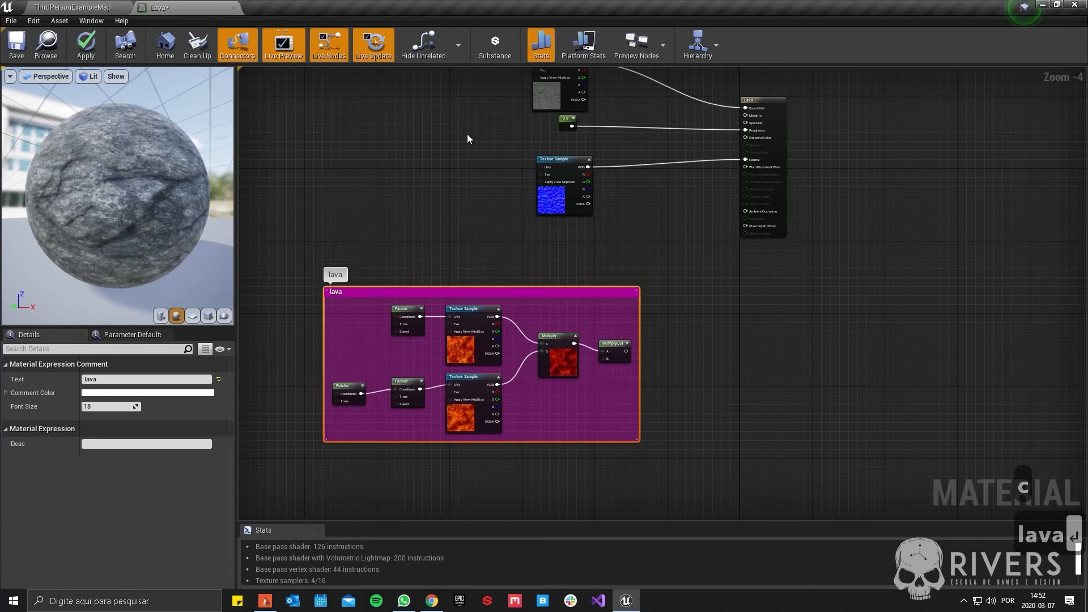
Step: Add a Linear Interpolate node between the basalt inputs and the Lava node, near Emissive Color
right_drag(555, 222, 537, 283)
click(580, 298)
right_drag(645, 284, 633, 295)
scroll(633, 296, up, 3)
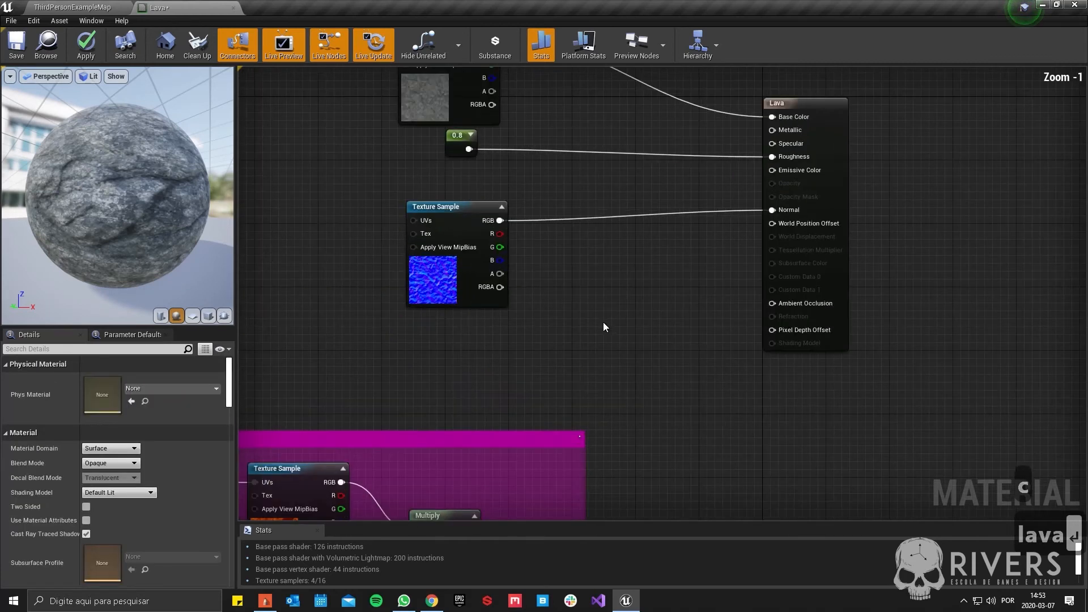
right_drag(542, 327, 645, 354)
scroll(644, 355, down, 2)
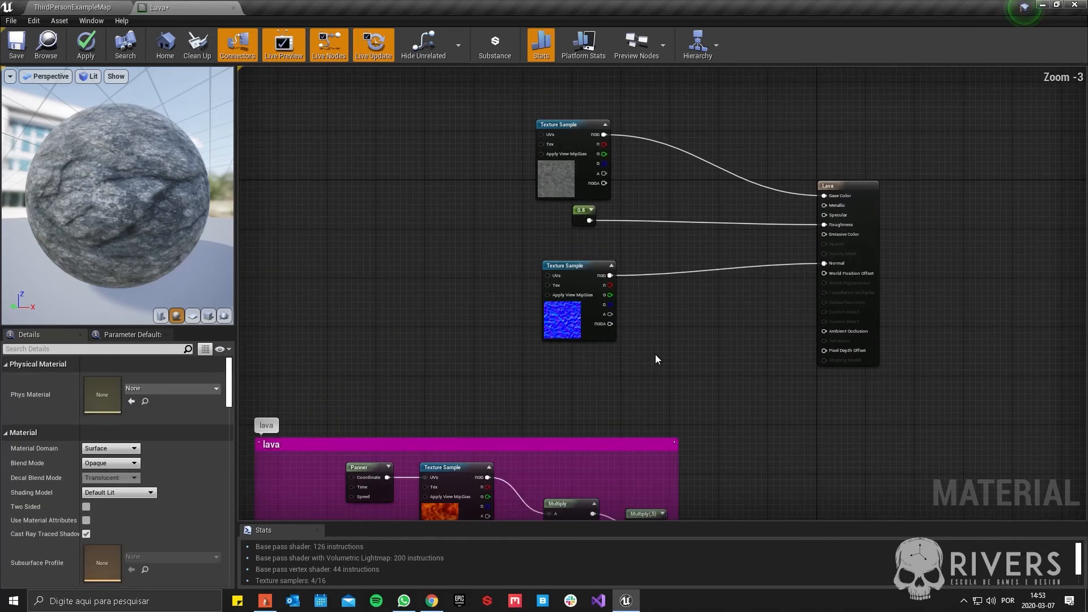
scroll(655, 354, up, 3)
right_drag(762, 232, 699, 307)
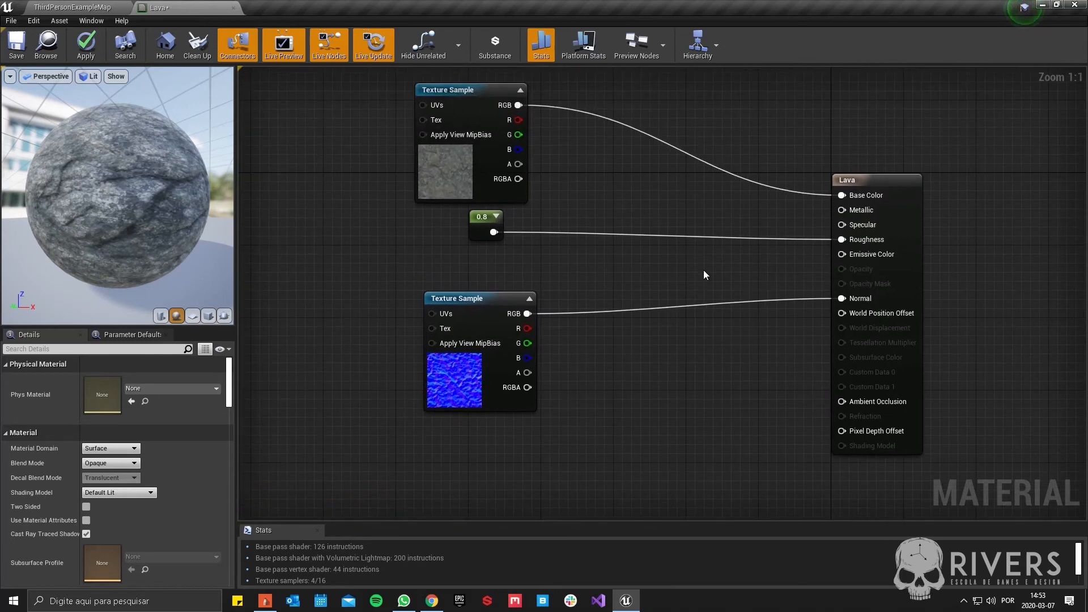
click(699, 266)
drag(722, 275, 780, 245)
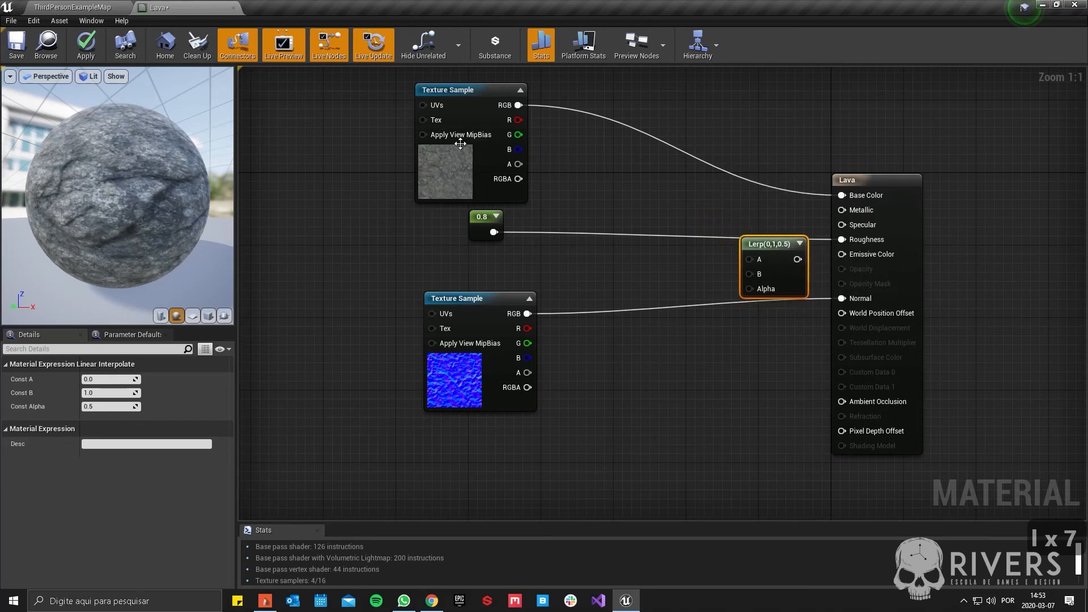
Step: Move the basalt diffuse sample and 0.8 constant up out of the way, and connect the Lerp to Emissive Color
drag(460, 144, 632, 70)
drag(473, 221, 694, 166)
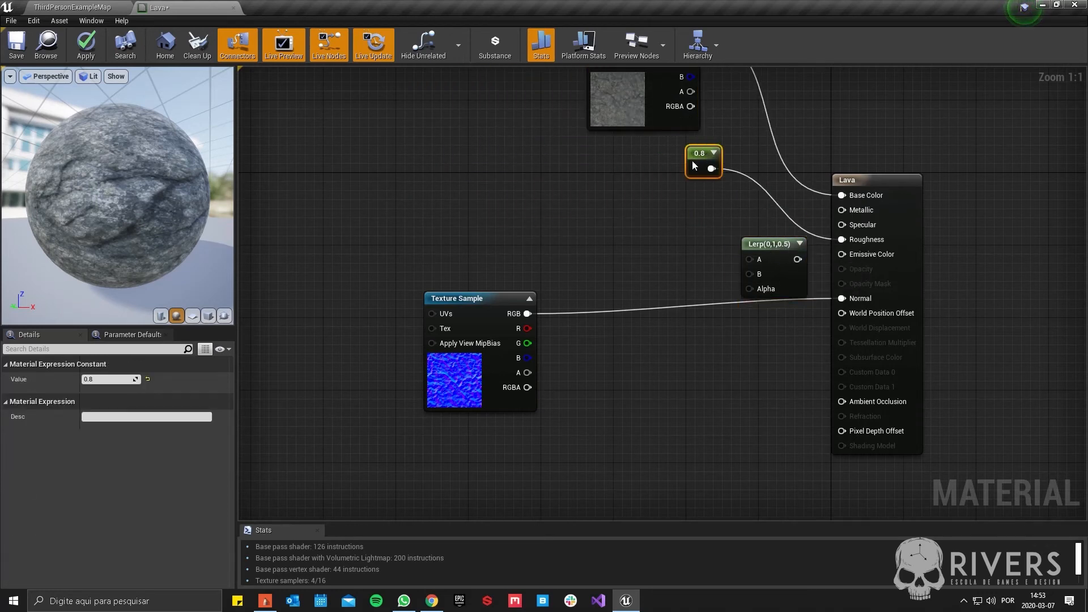
drag(779, 248, 769, 239)
right_drag(698, 220, 600, 165)
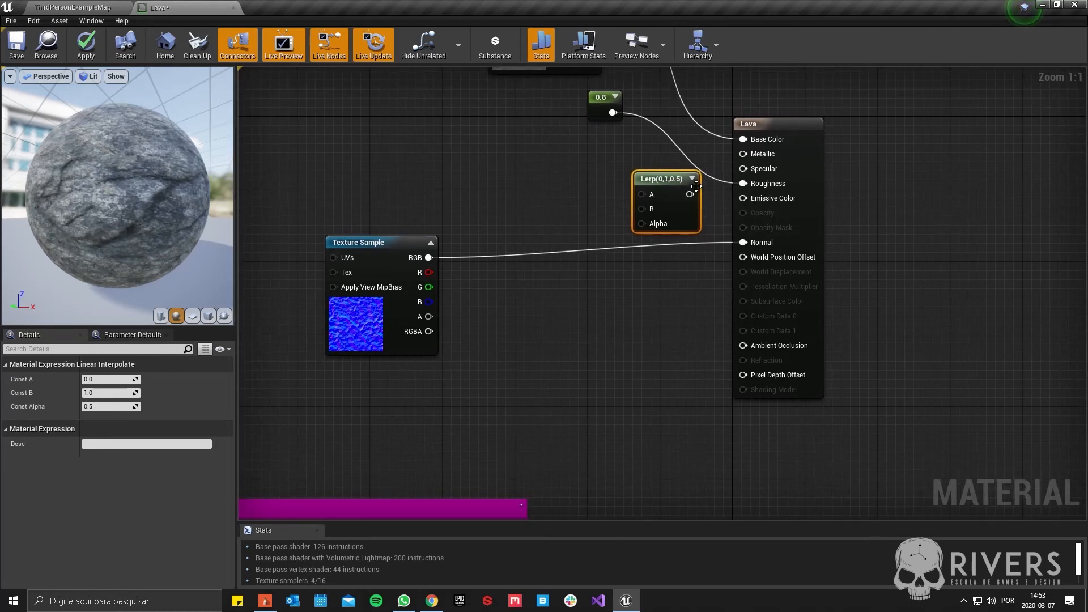
drag(749, 199, 749, 199)
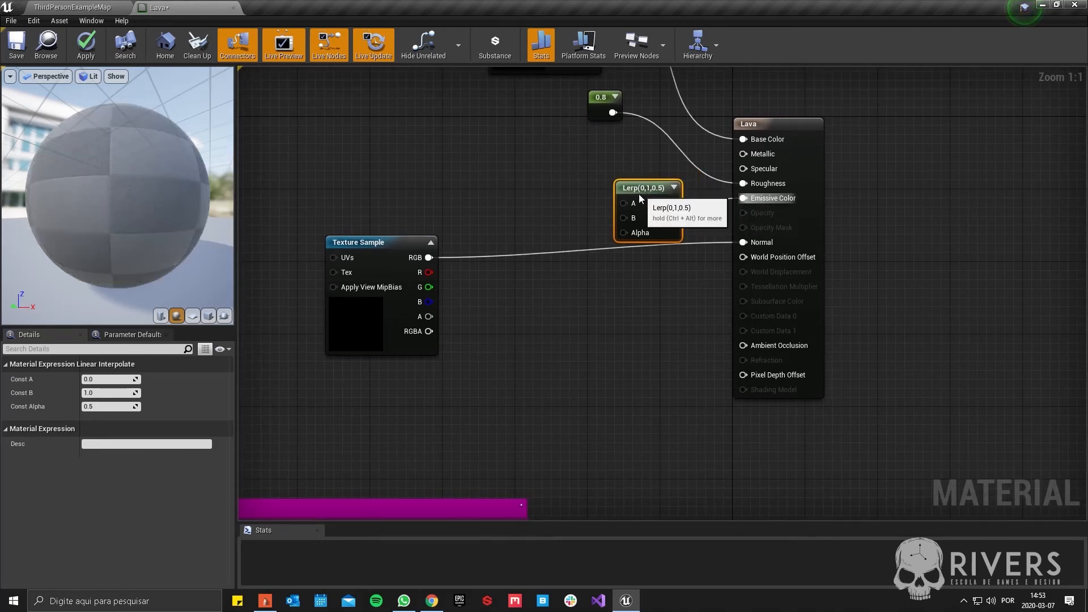
Step: Duplicate the Lerp below the first one and route the normal map through its A input into Normal
drag(403, 244, 385, 271)
drag(650, 194, 623, 194)
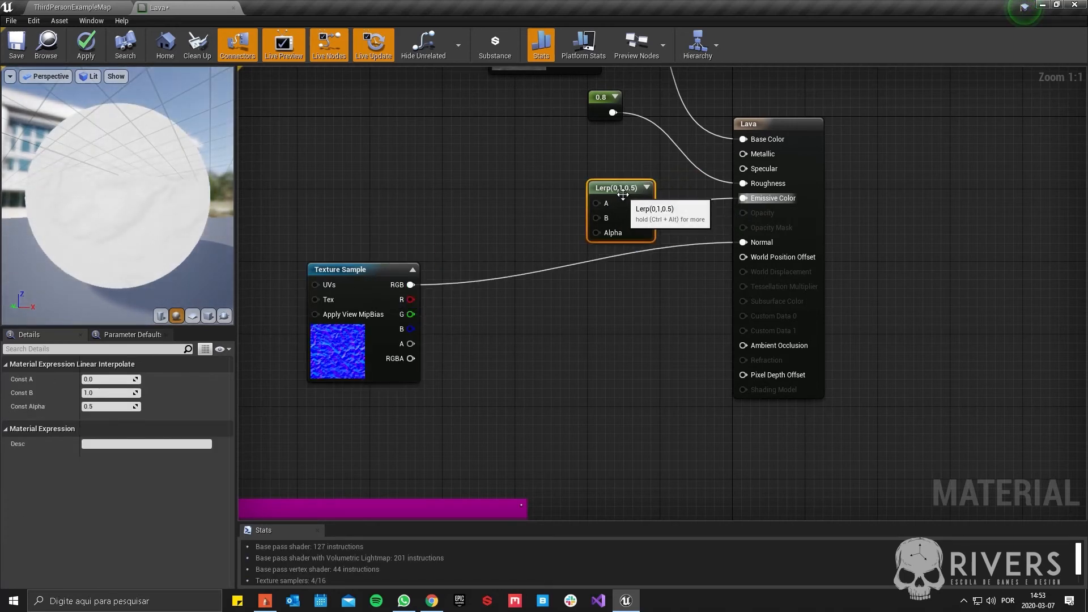
key(ctrl+w)
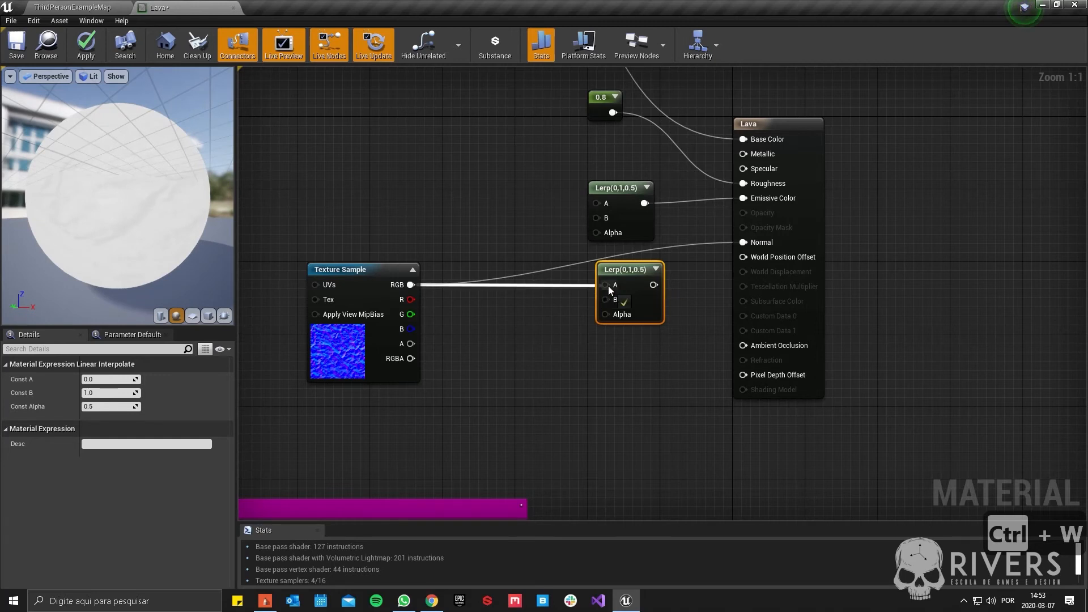
drag(608, 286, 607, 285)
drag(739, 241, 741, 242)
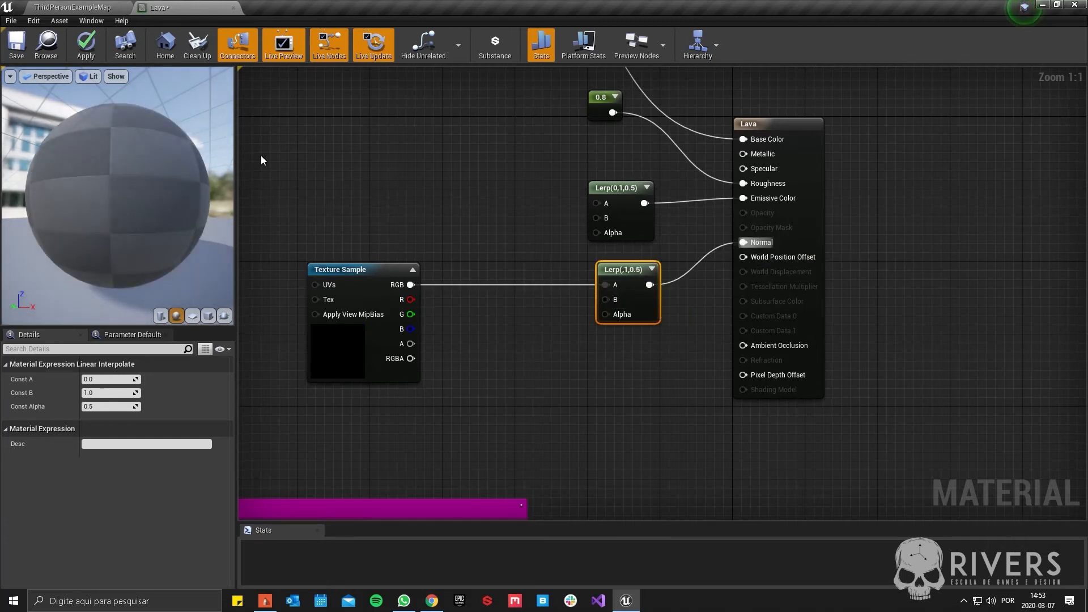
Step: Move the basalt normal sample slightly away from its Lerp, and set the Emissive Color Lerp's Const B to 0
drag(369, 271, 350, 252)
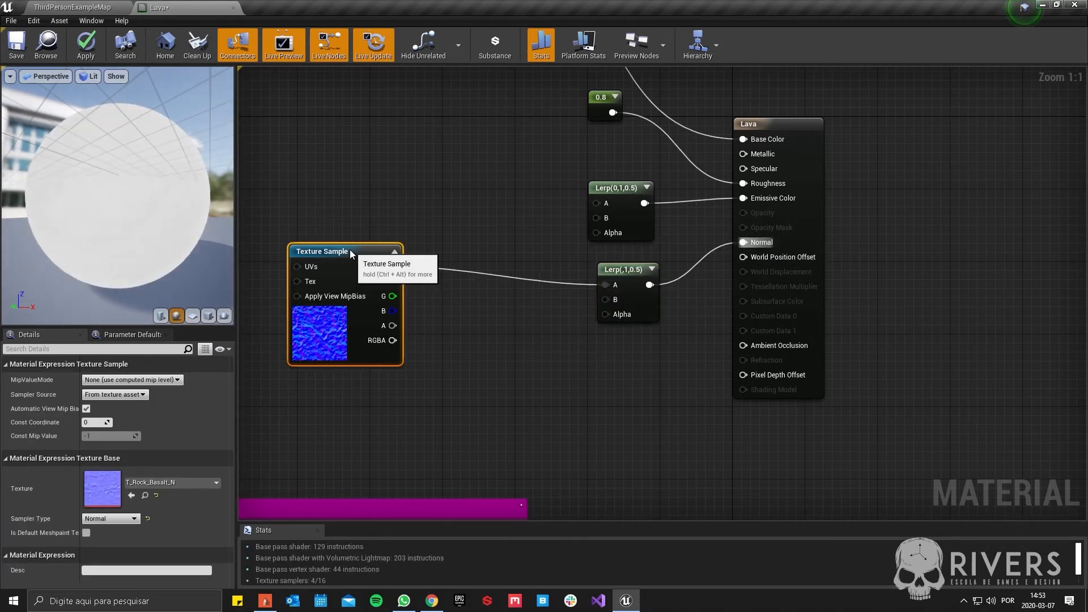
click(624, 277)
right_drag(533, 297, 610, 308)
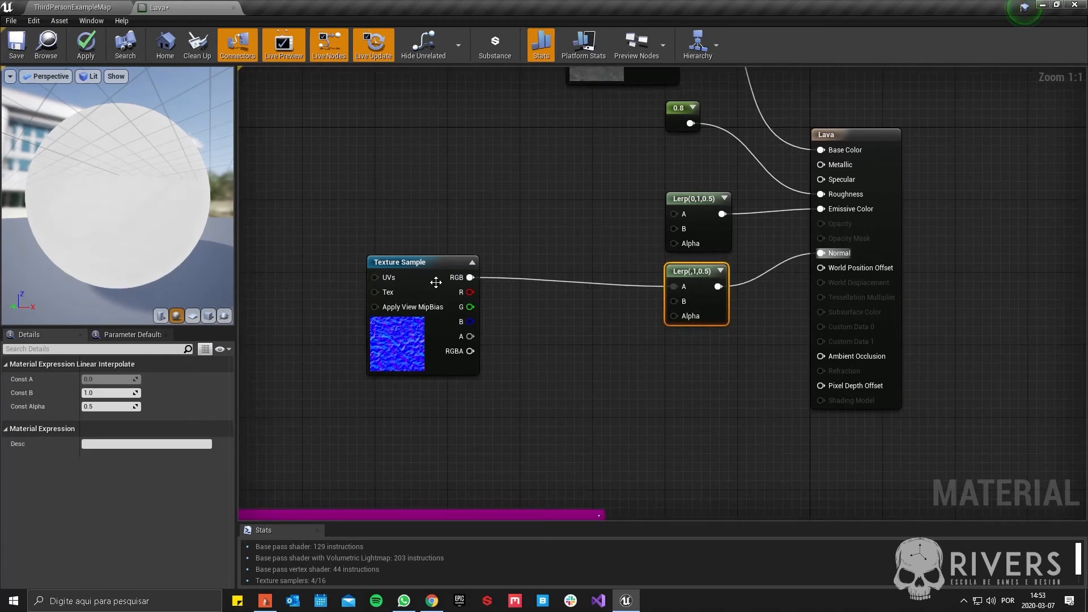
right_drag(577, 206, 577, 235)
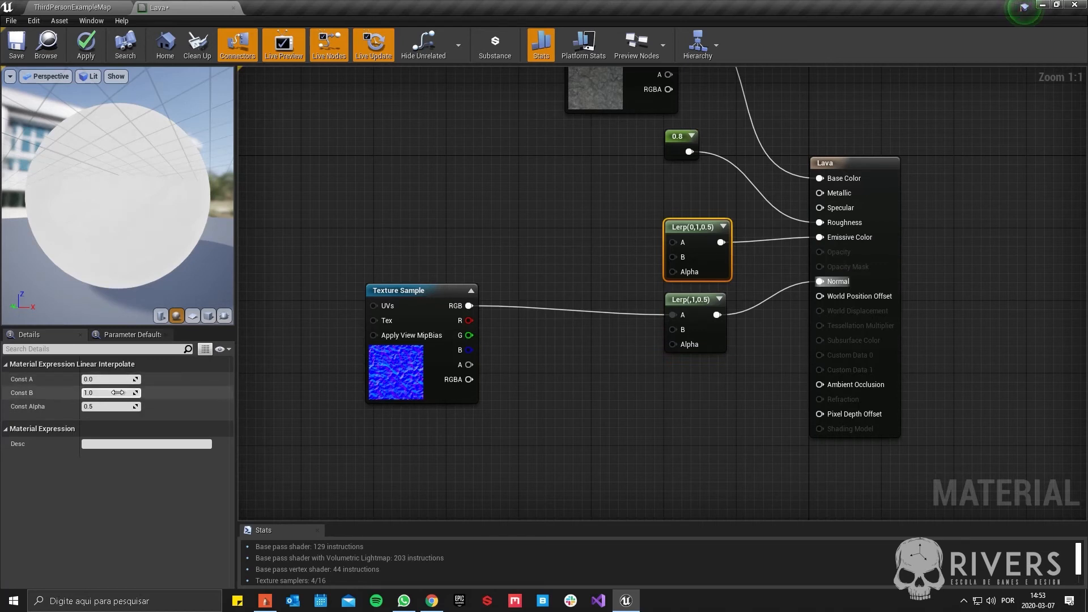
text(0)
key(Return)
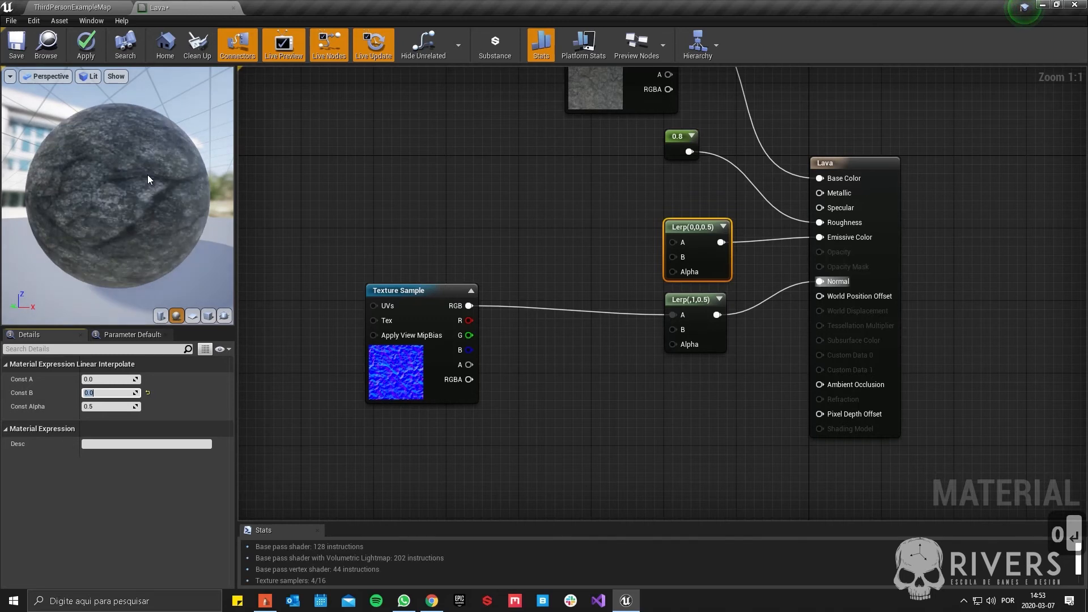
Step: Connect the output of the lava group's final Multiply node to input B of the Emissive Color Lerp
click(694, 304)
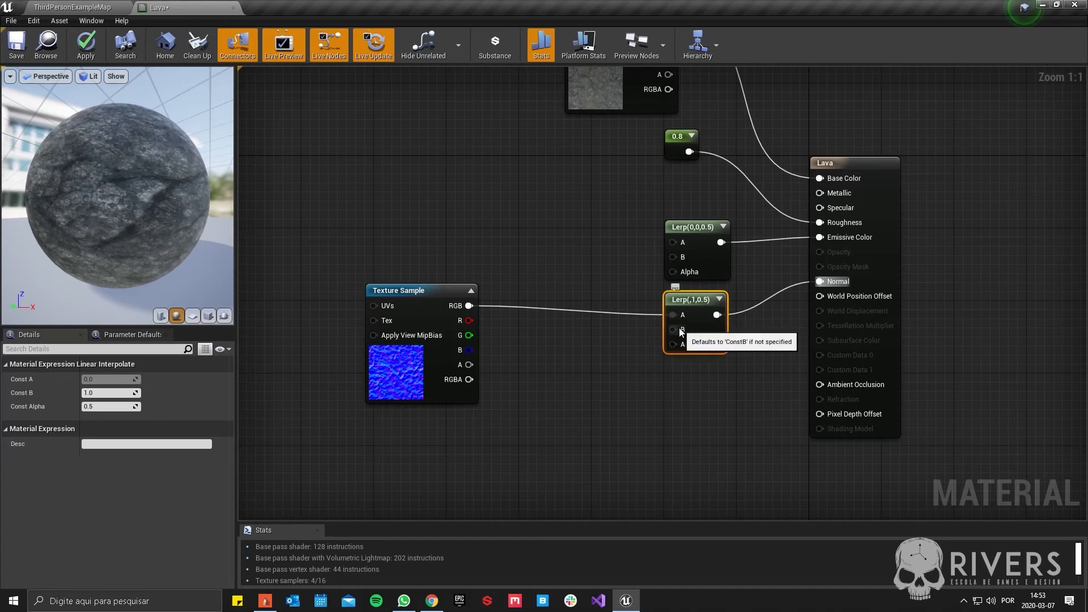
right_drag(342, 349, 300, 190)
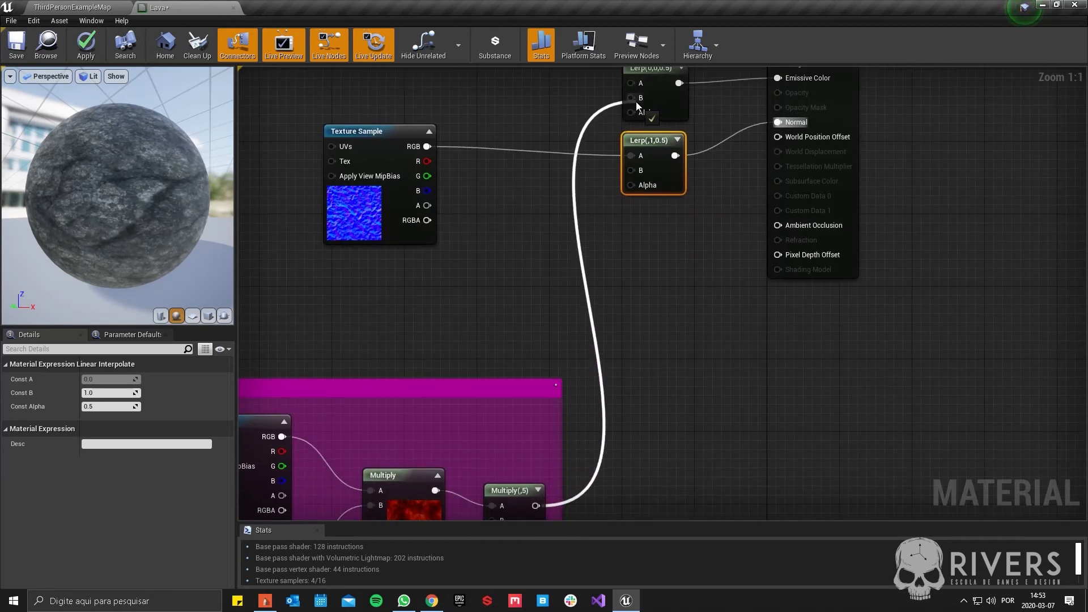
drag(636, 103, 634, 98)
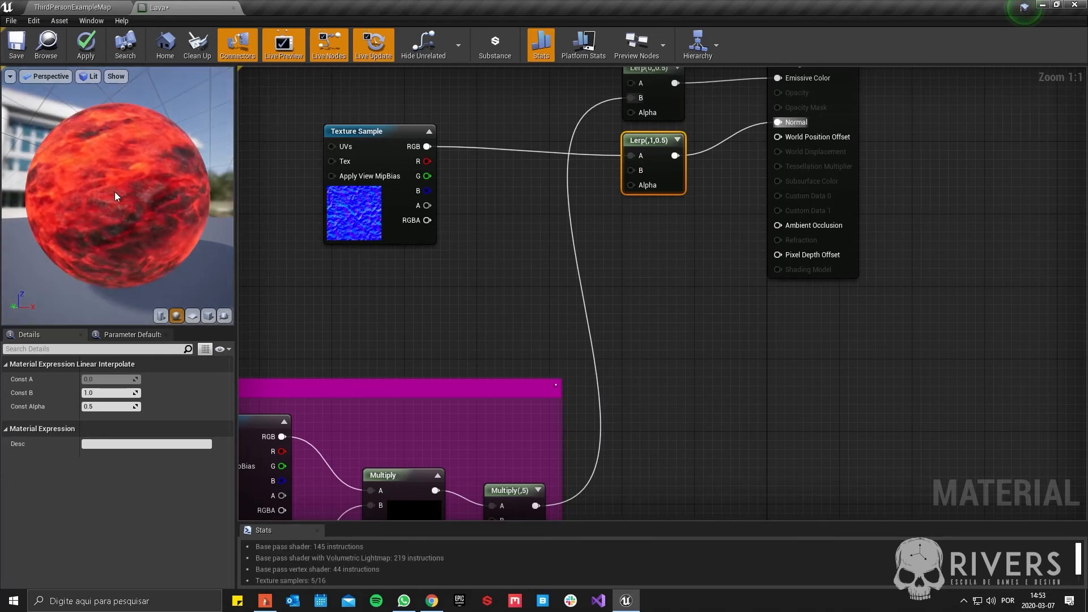
drag(114, 192, 152, 176)
right_drag(581, 224, 611, 315)
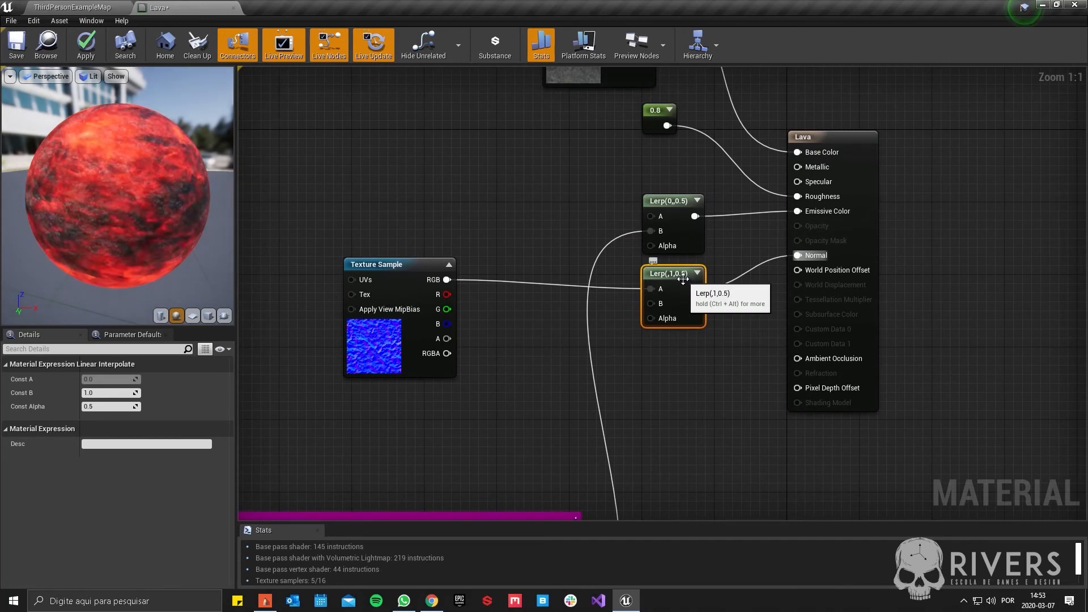
right_drag(617, 396, 577, 360)
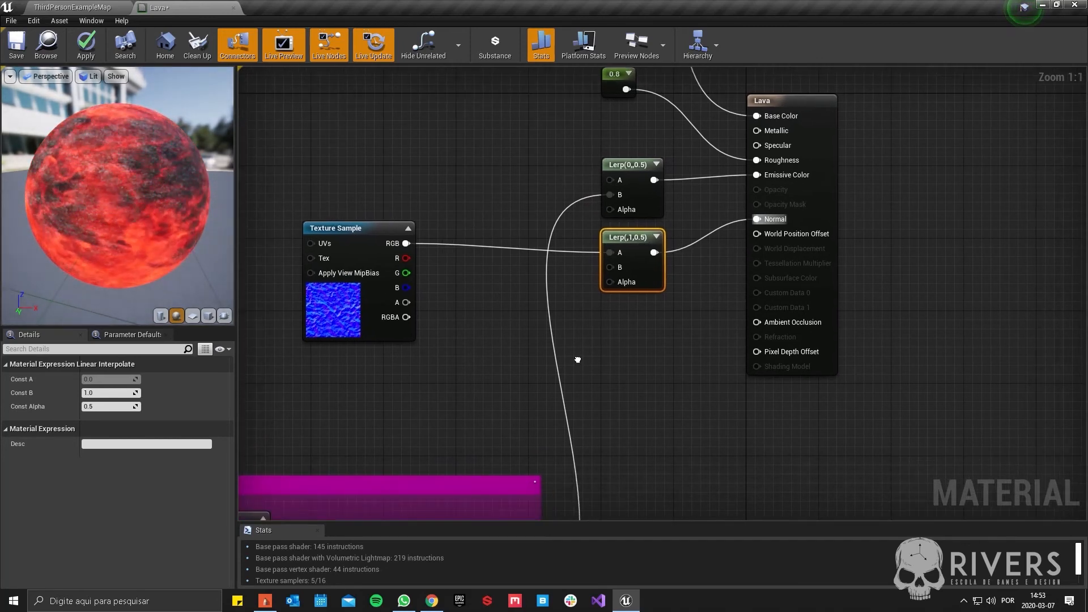
Step: Duplicate the basalt normal sample below the Lerp nodes and feed its UVs from a new TextureCoordinate node
click(347, 309)
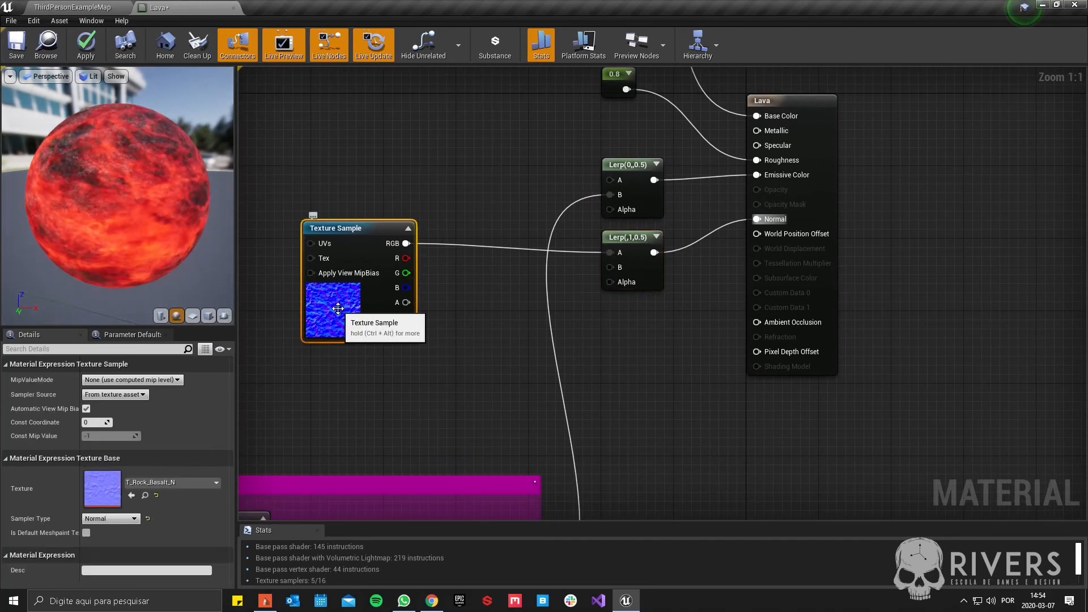
key(ctrl+w)
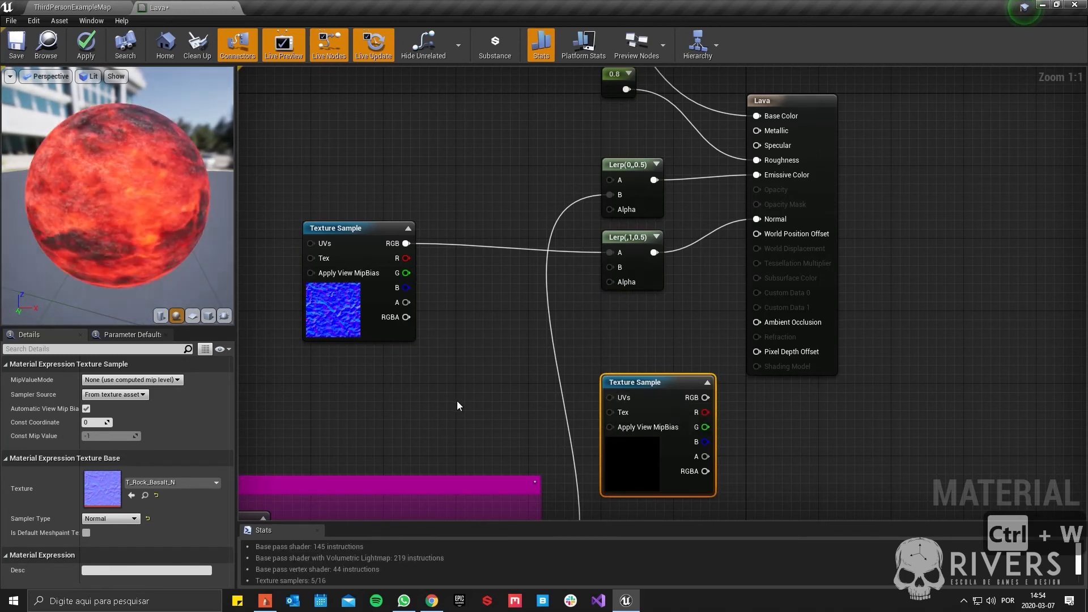
right_click(514, 400)
text(coor)
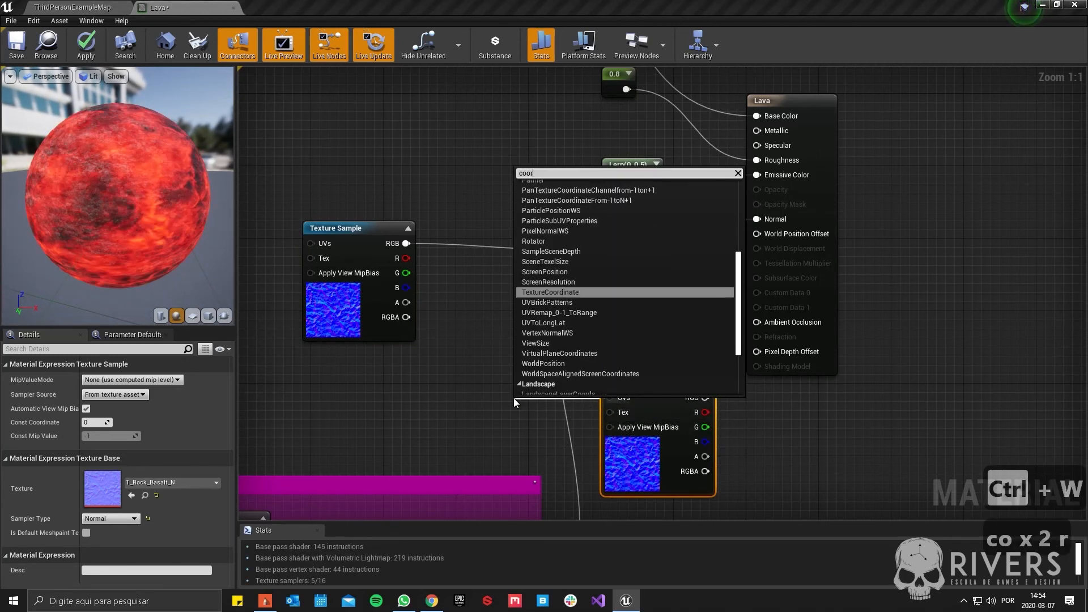
key(Return)
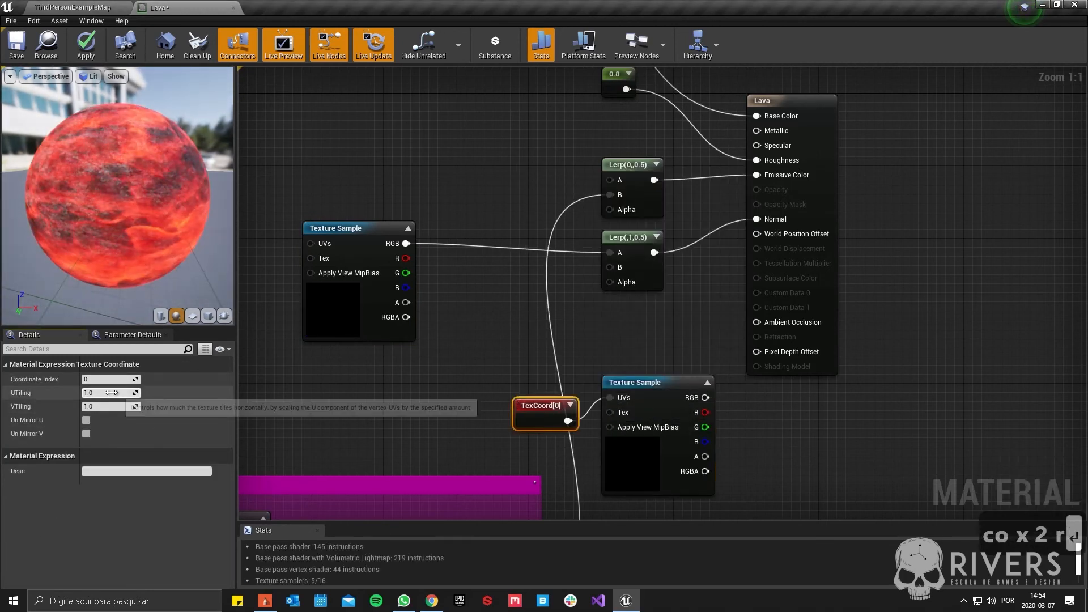
Step: Set the TexCoord's UTiling and VTiling to 0.4, and connect the duplicated normal sample's RGB to the normal Lerp's Alpha
click(112, 393)
text(.4)
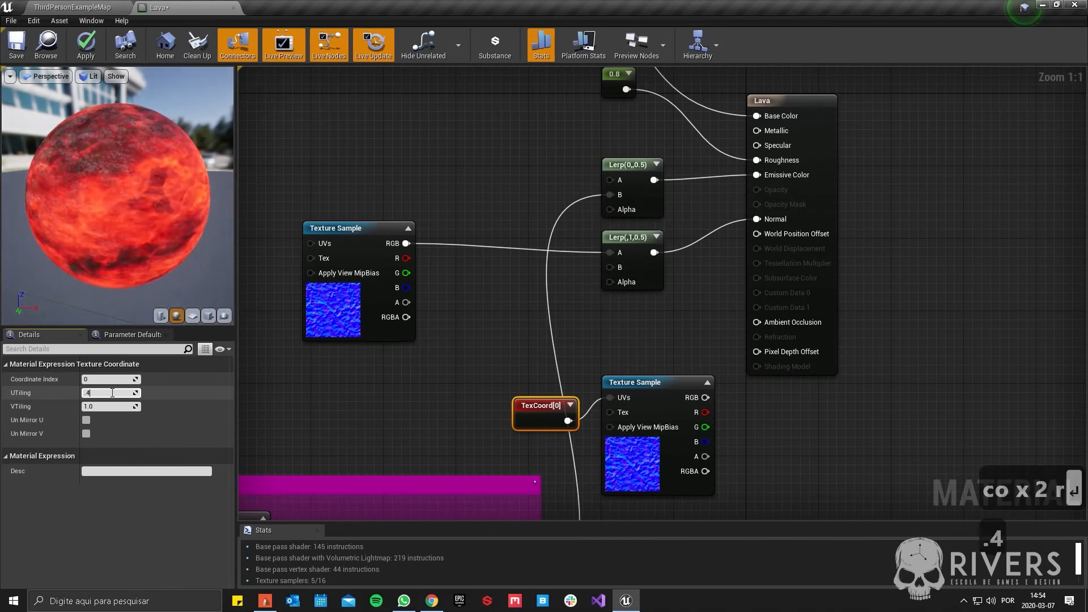
key(Tab)
text(0.)
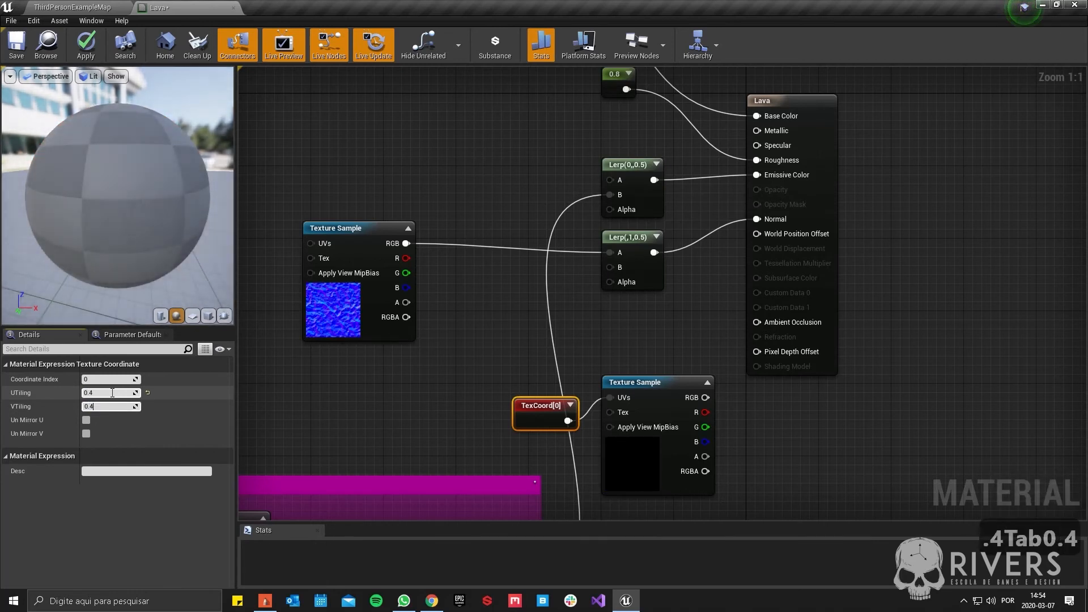
key(Return)
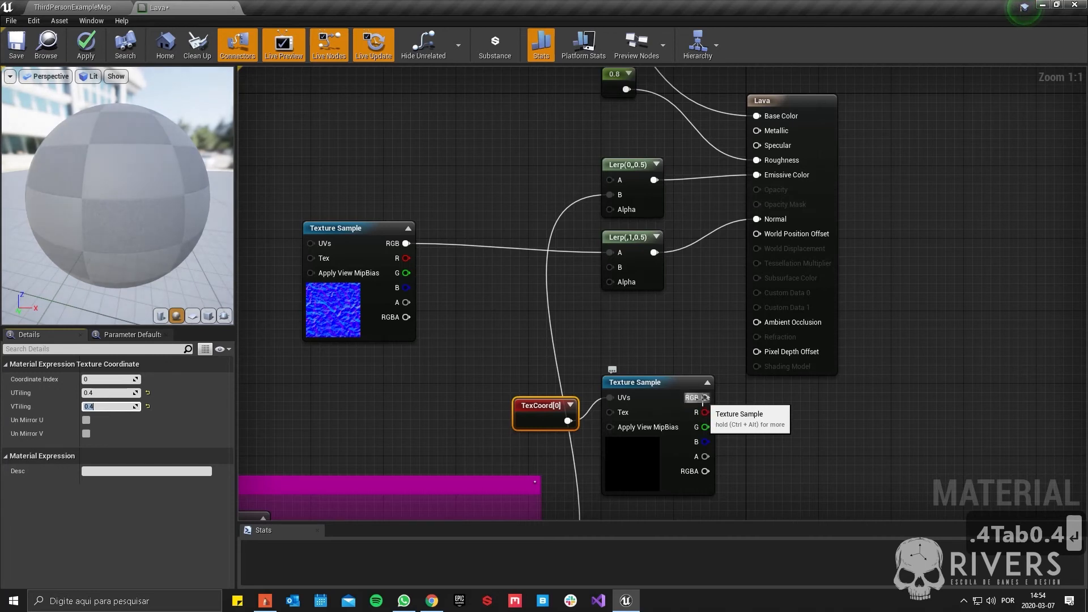
drag(619, 286, 617, 285)
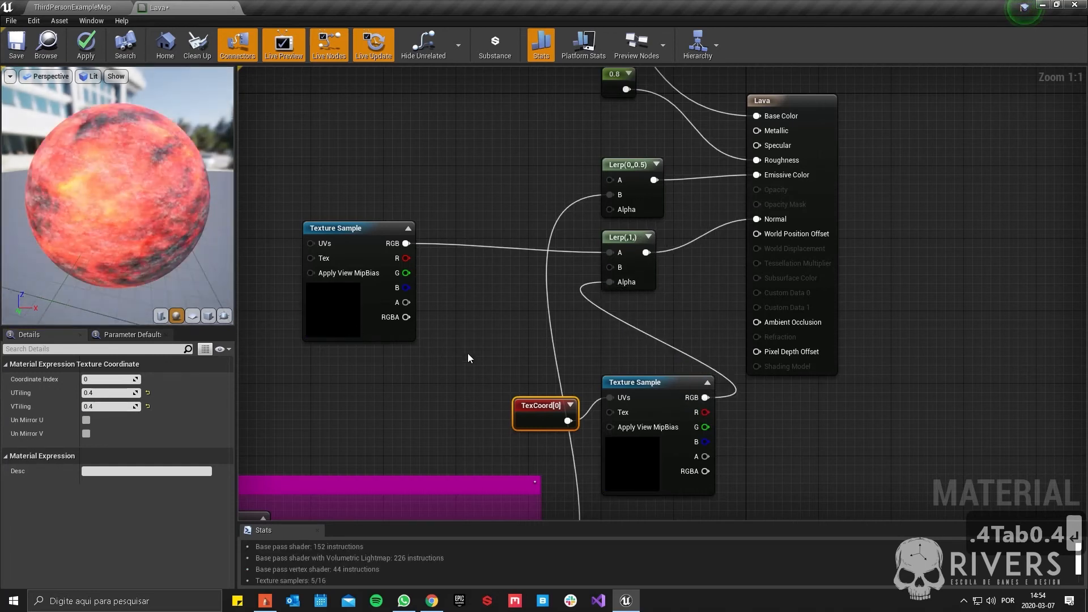
drag(85, 202, 68, 272)
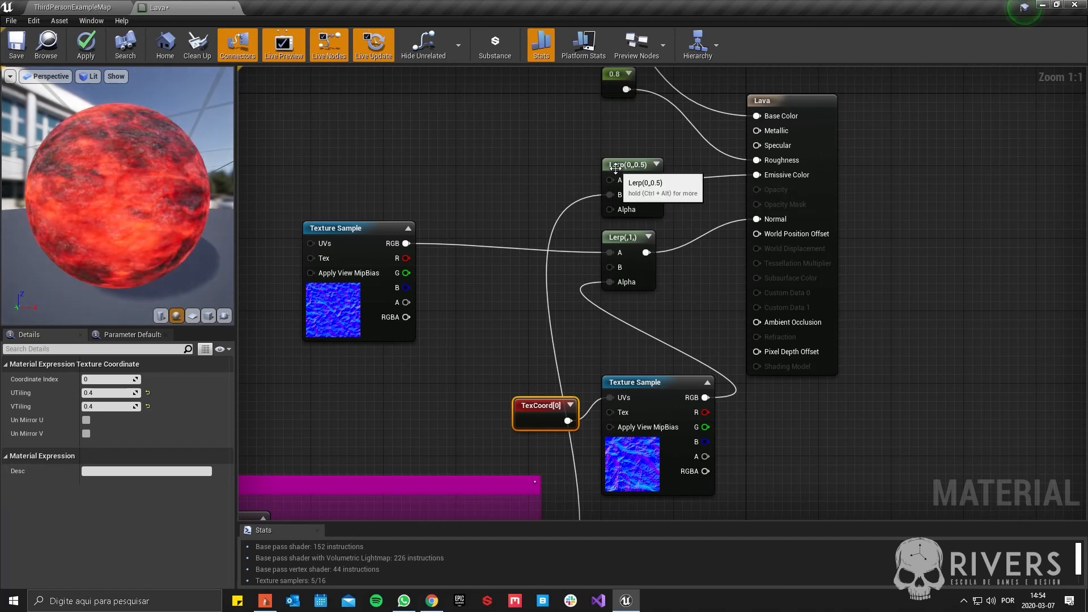
Step: Duplicate the Emissive Color Lerp above the 0.8 constant and connect the basalt diffuse sample's RGB to its A input
right_drag(432, 111, 481, 279)
drag(112, 214, 127, 238)
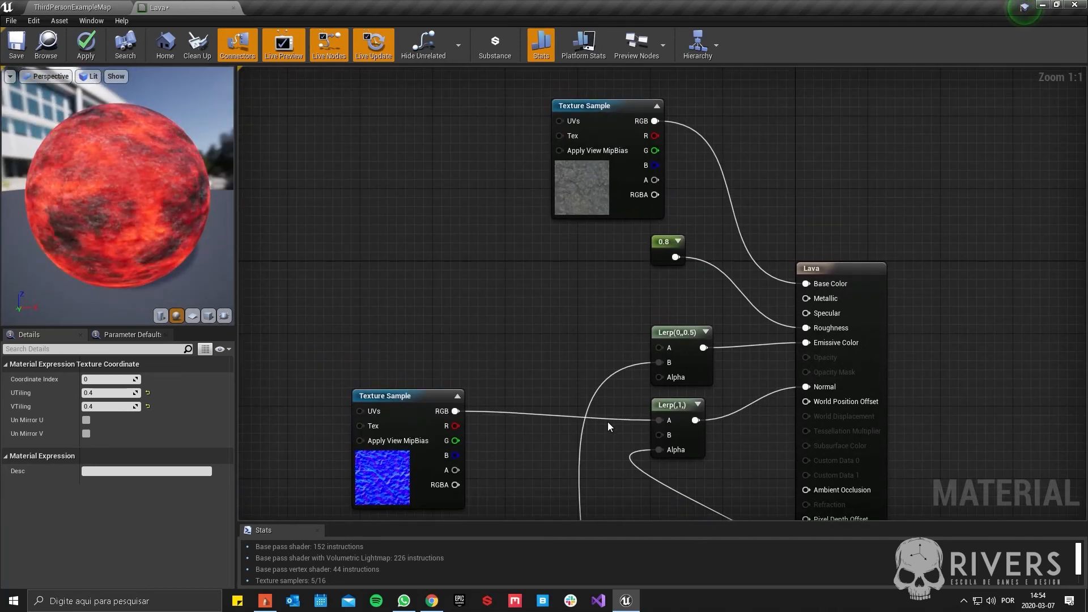
drag(664, 242, 663, 270)
click(666, 327)
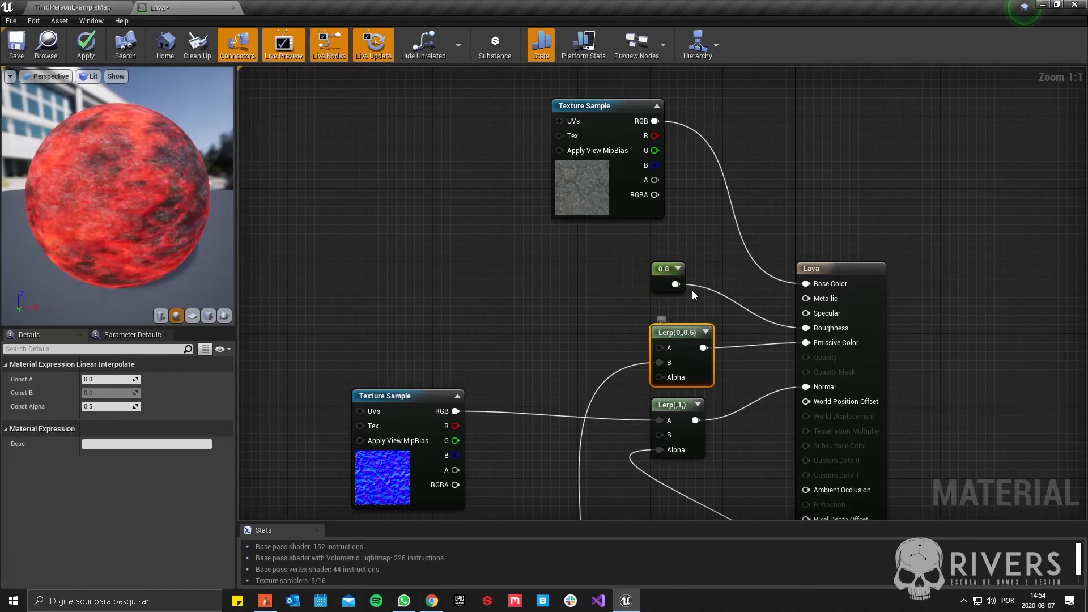
key(ctrl+w)
drag(613, 178, 514, 187)
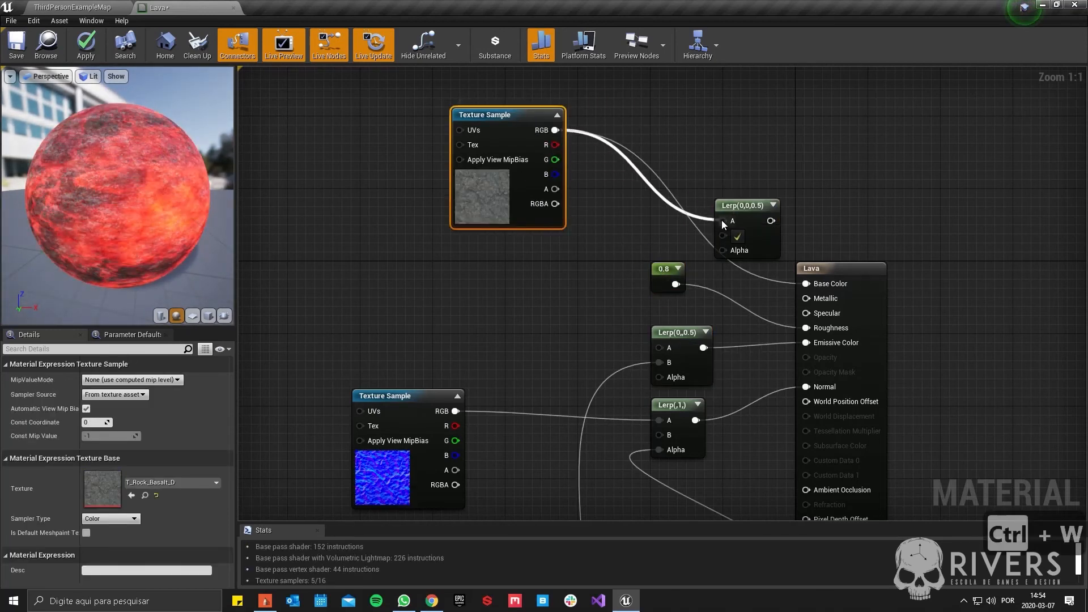
Step: Connect the lava group's final Multiply to the new Lerp's B input, and route that Lerp into Base Color
scroll(606, 247, down, 3)
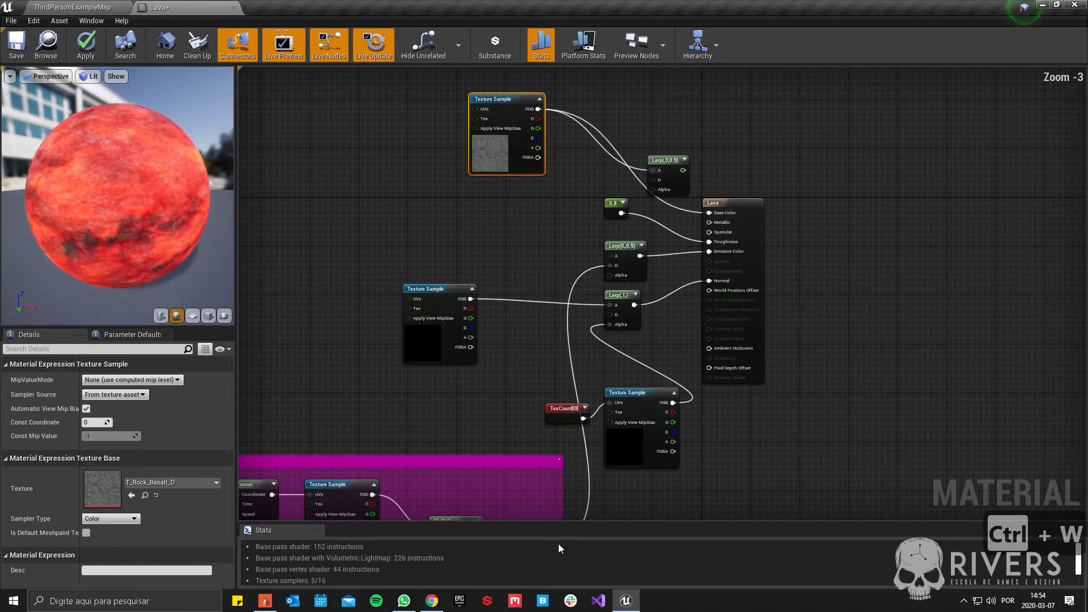
right_drag(554, 519, 543, 478)
drag(533, 486, 700, 159)
drag(652, 106, 627, 99)
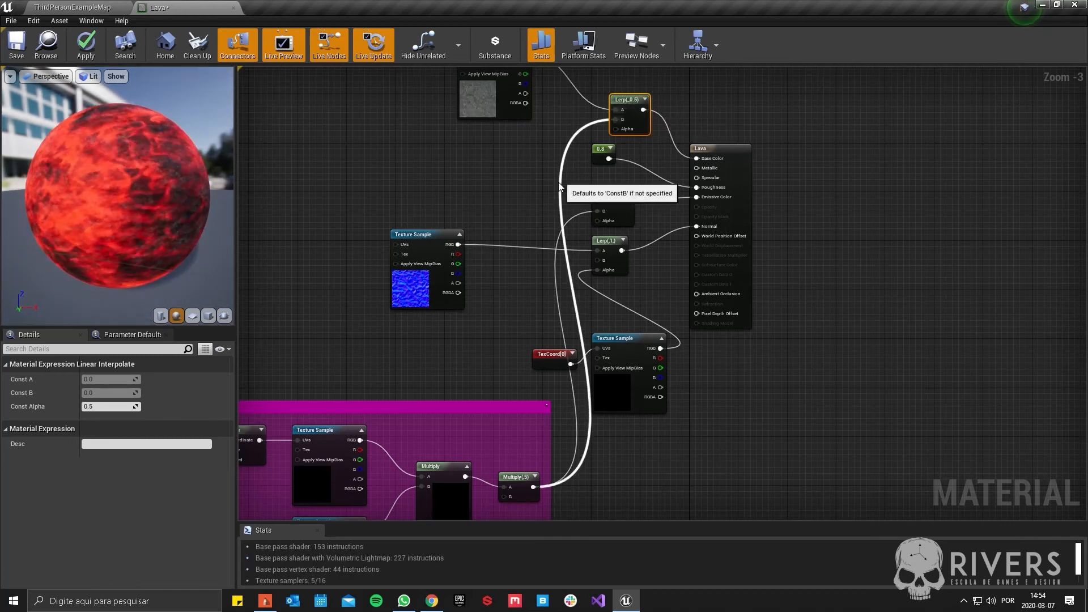
Step: Add a reroute node on the lava wire beside the Lerps and use it to feed B of both color Lerps
double_click(566, 264)
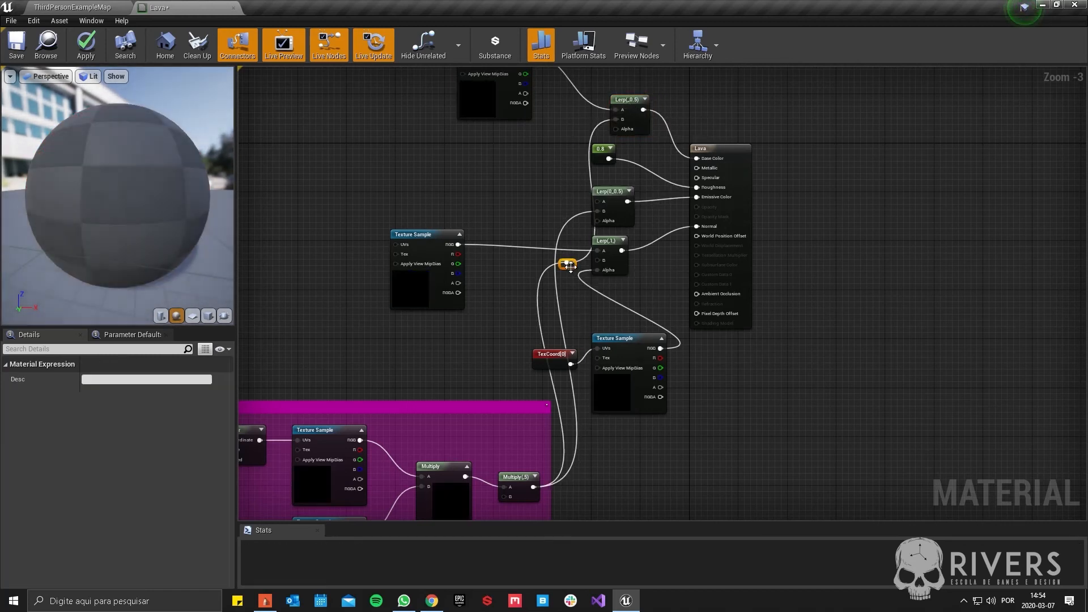
drag(570, 266, 600, 212)
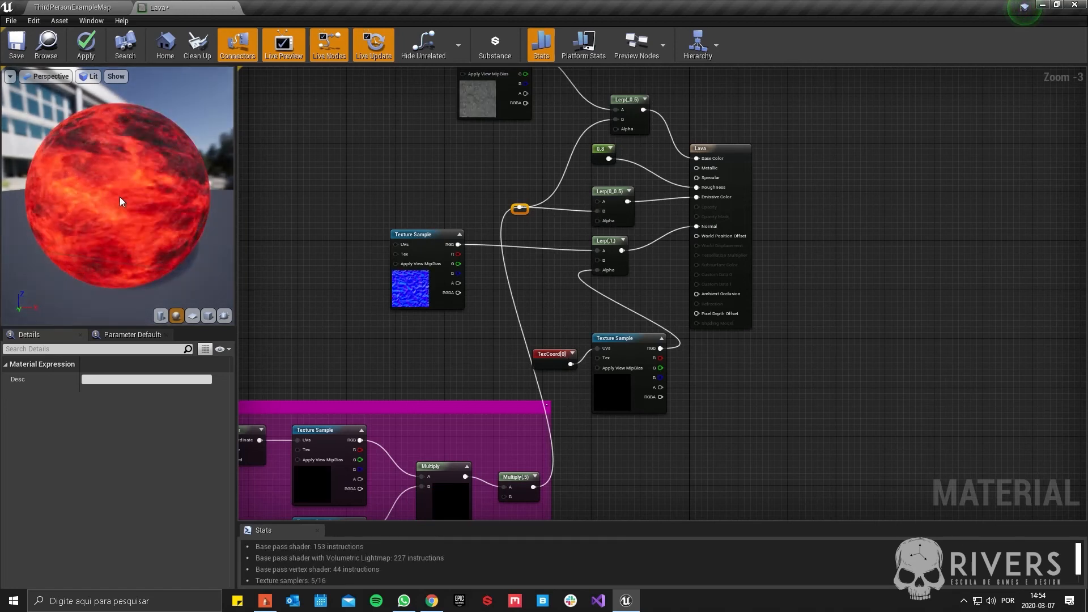
drag(175, 203, 121, 215)
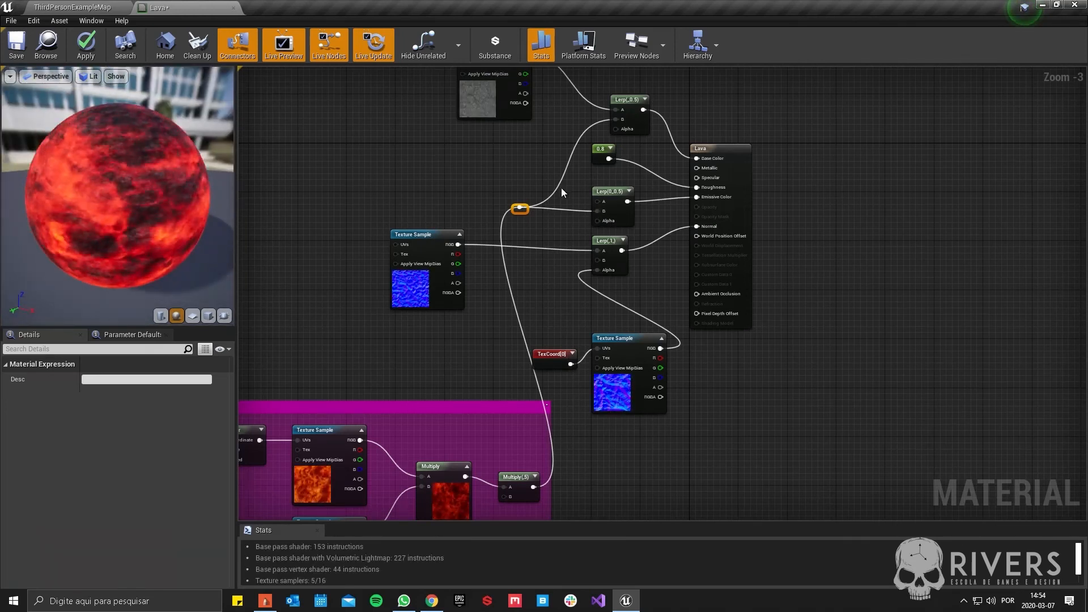
scroll(561, 188, up, 3)
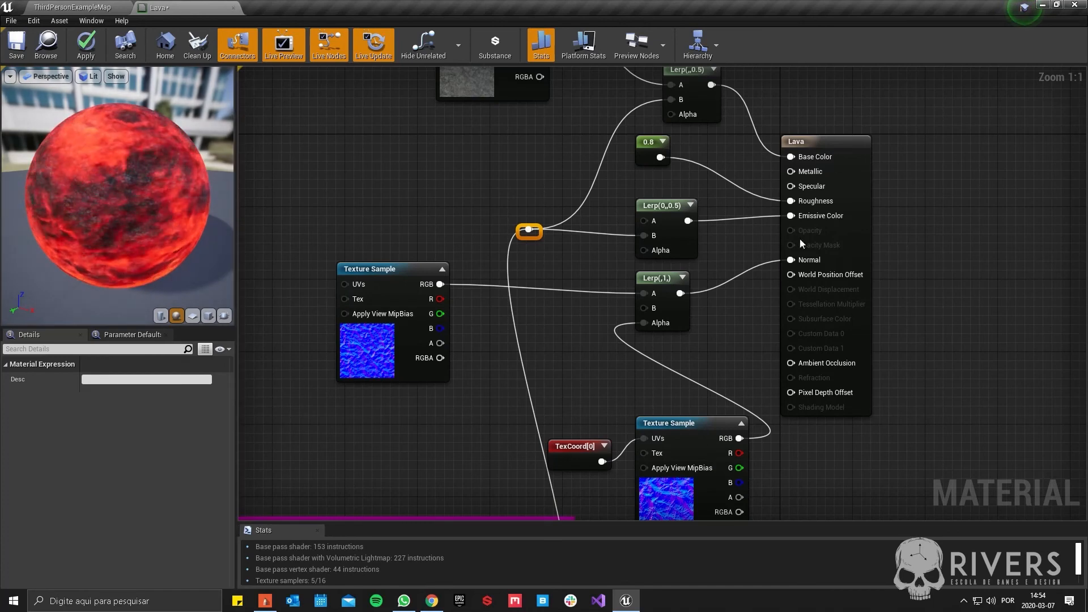
drag(90, 185, 113, 186)
Step: Add a Noise node in the empty graph area beside the basalt diffuse and normal samples
scroll(562, 285, down, 3)
right_drag(433, 247, 482, 225)
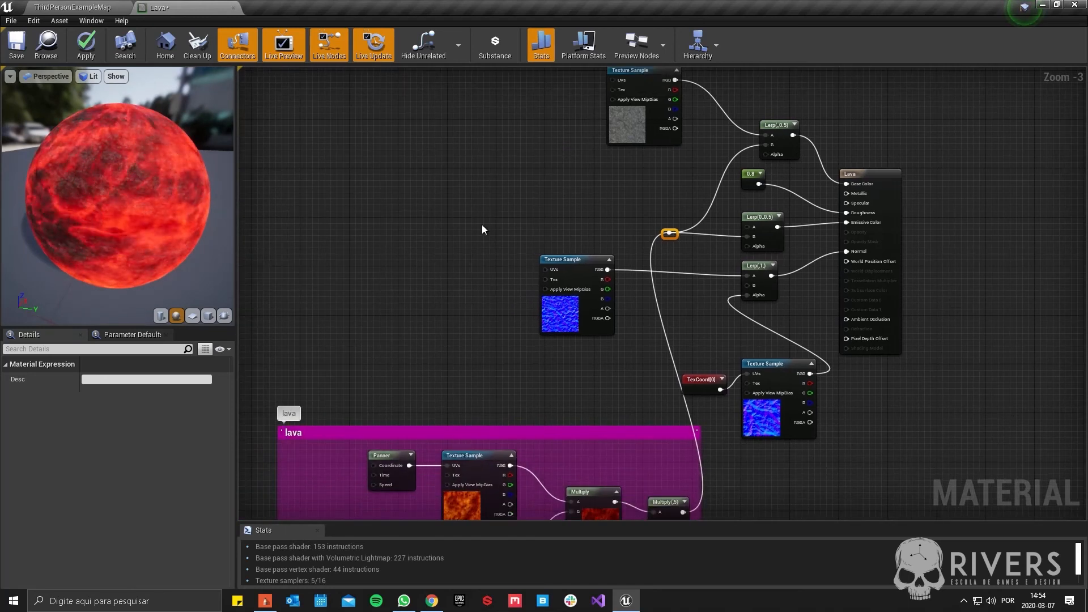
right_drag(461, 177, 484, 244)
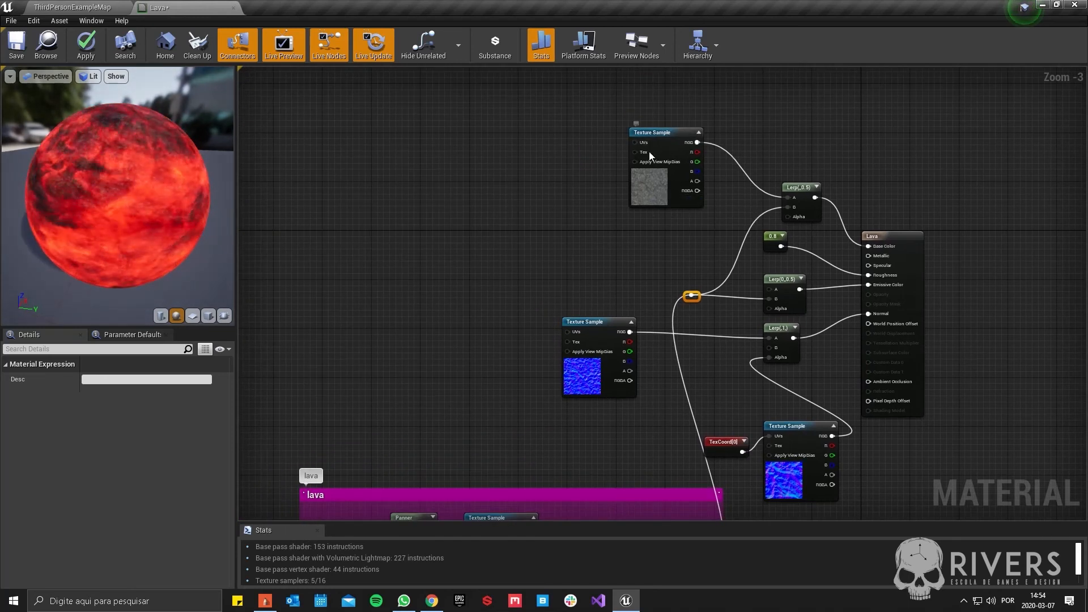
right_drag(417, 257, 398, 214)
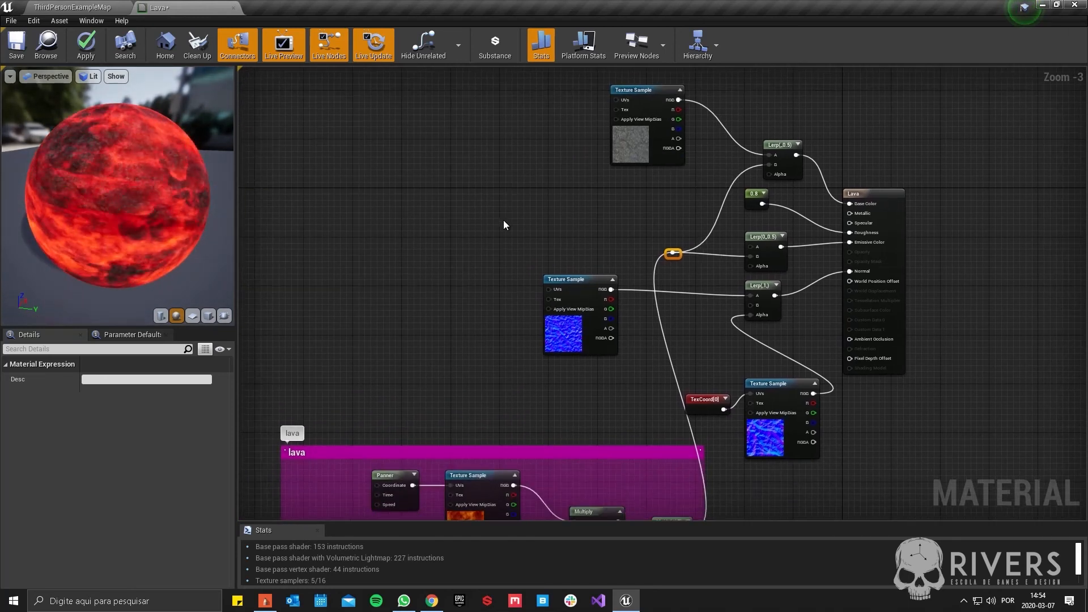
scroll(444, 208, up, 3)
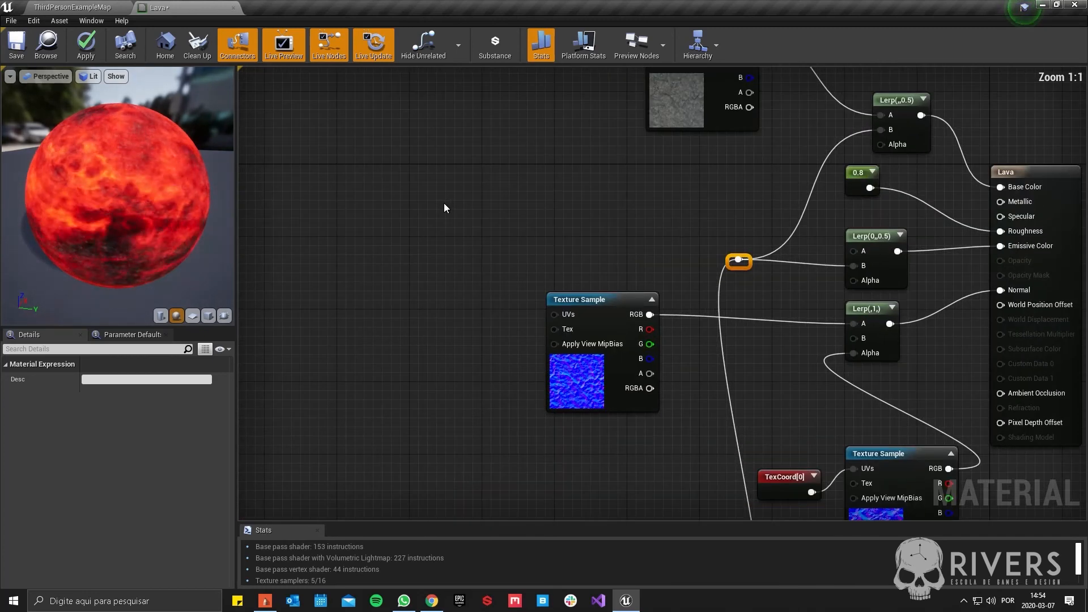
right_click(445, 207)
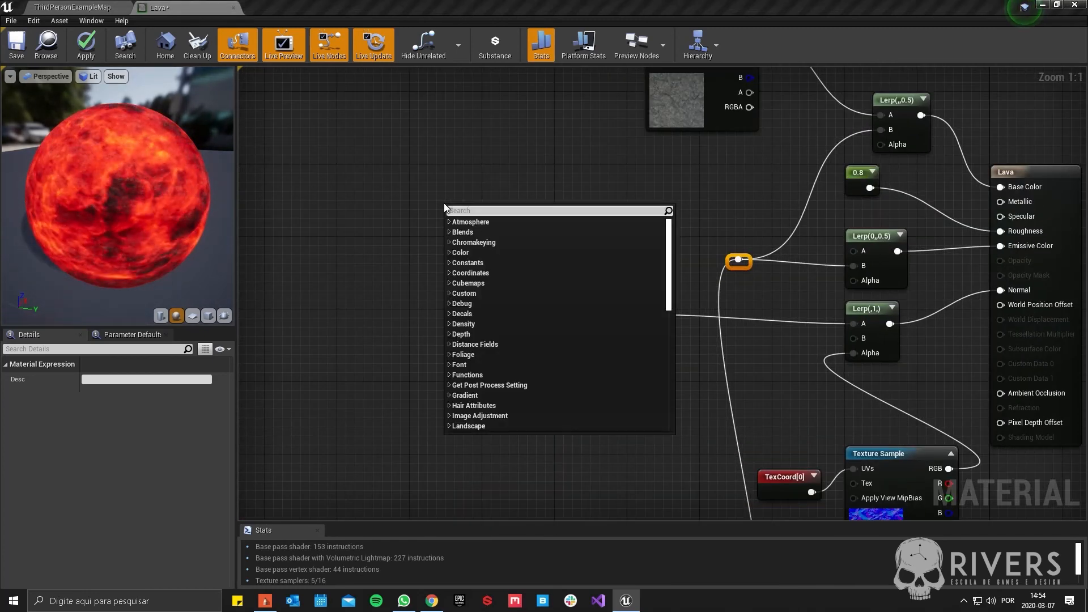
text(noise)
key(Return)
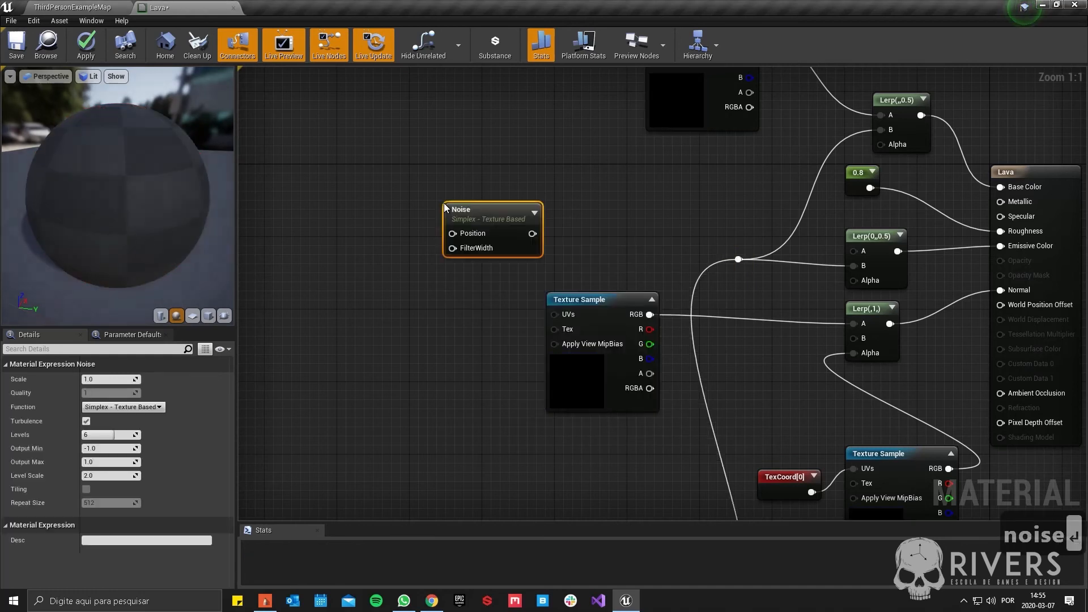
drag(484, 224, 376, 206)
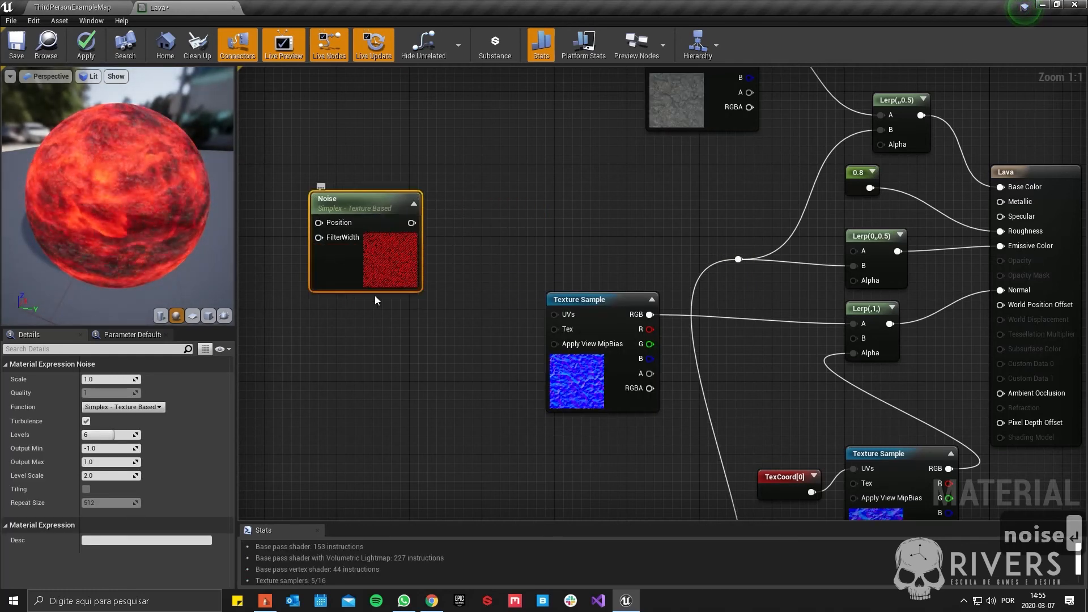
Step: Switch the Noise node's Function to Voronoi and set its Scale to 0.1
click(145, 410)
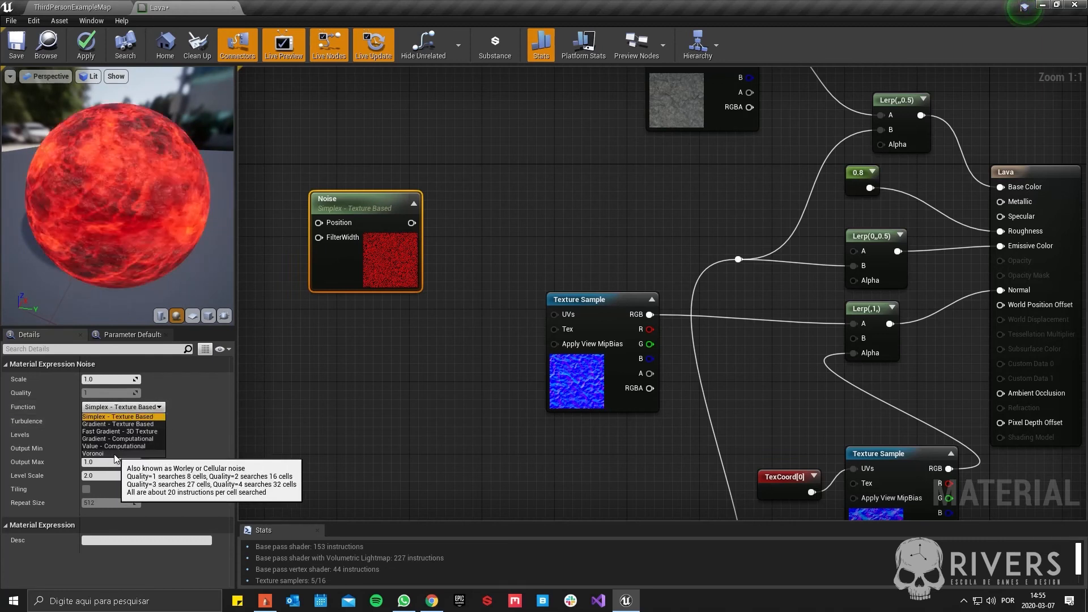
click(93, 453)
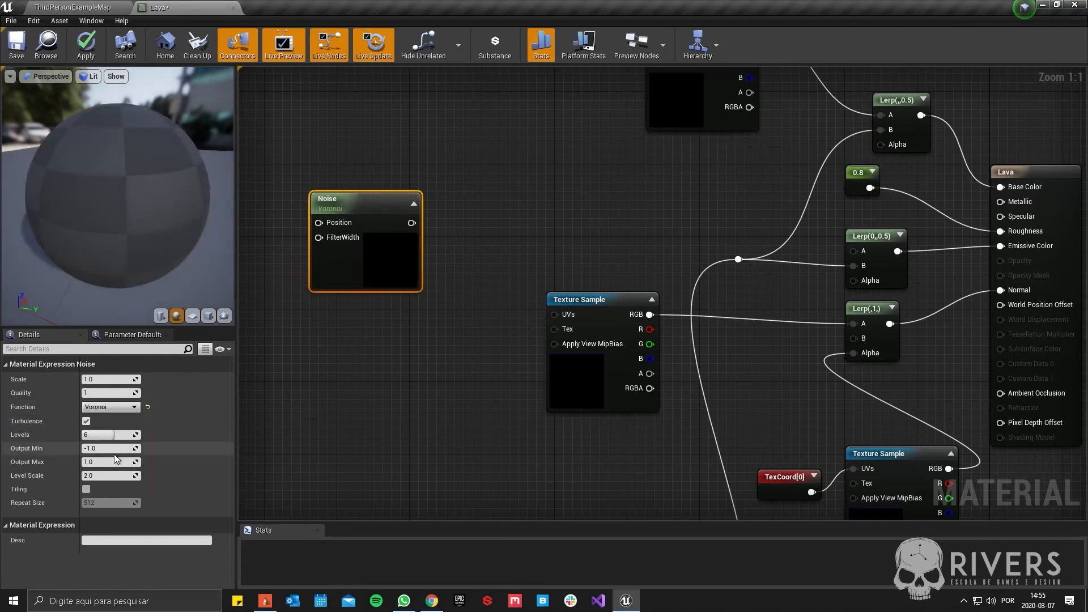
click(128, 379)
text(0)
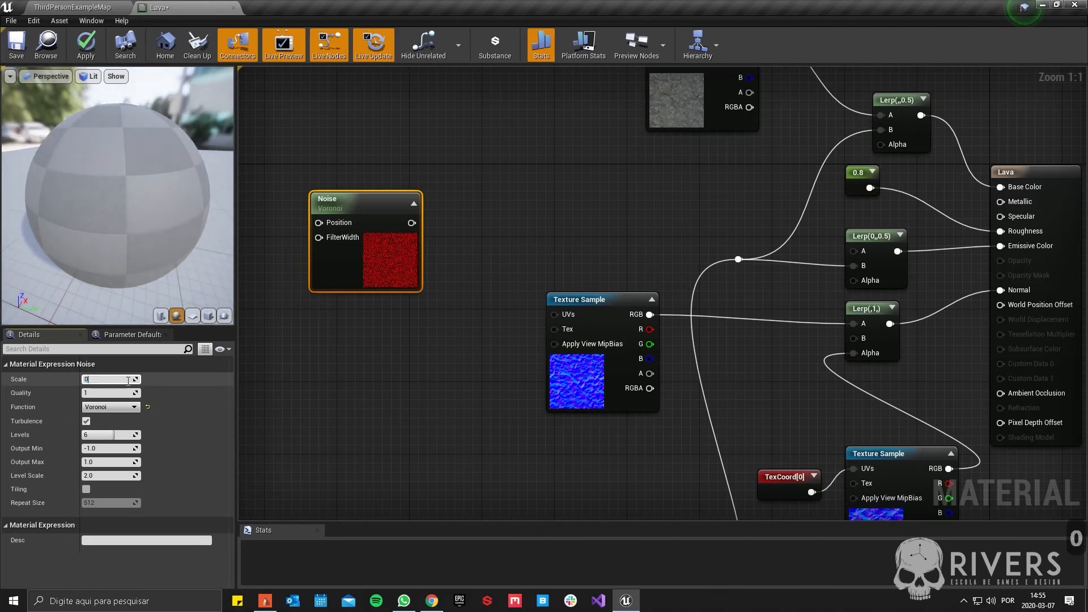
text(.1)
key(Return)
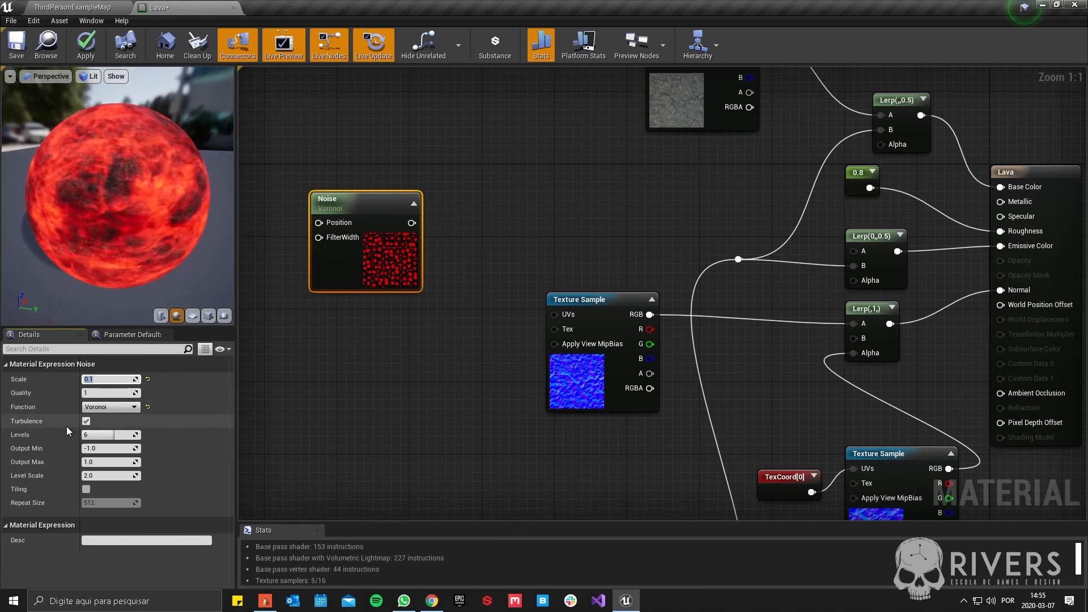
Step: Turn off Turbulence on the Noise node and set its Scale to 0.05
click(86, 420)
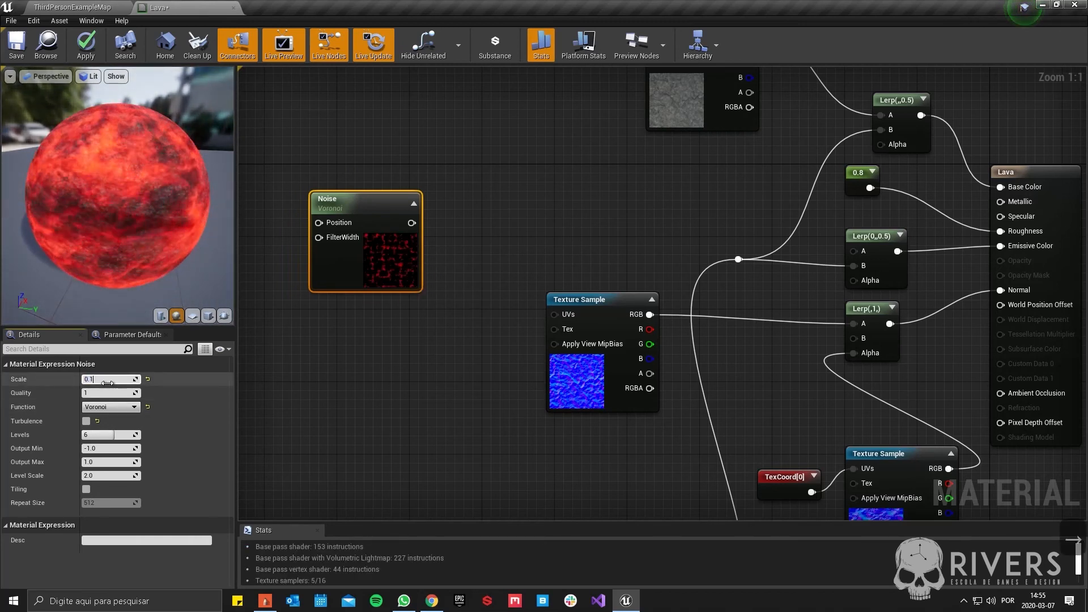
key(Return)
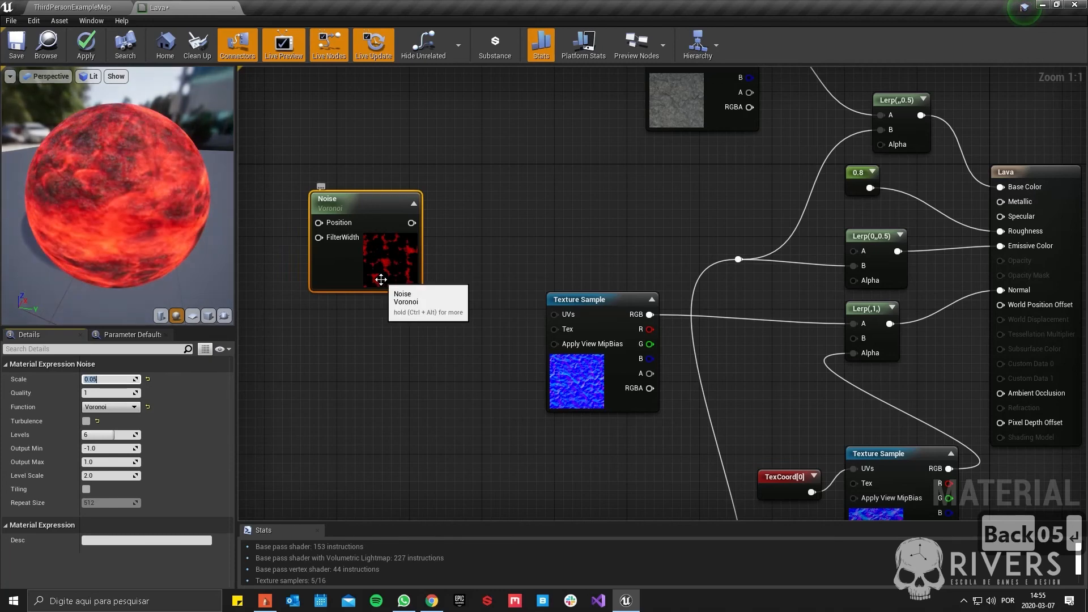
right_drag(564, 234, 514, 226)
right_drag(371, 278, 493, 294)
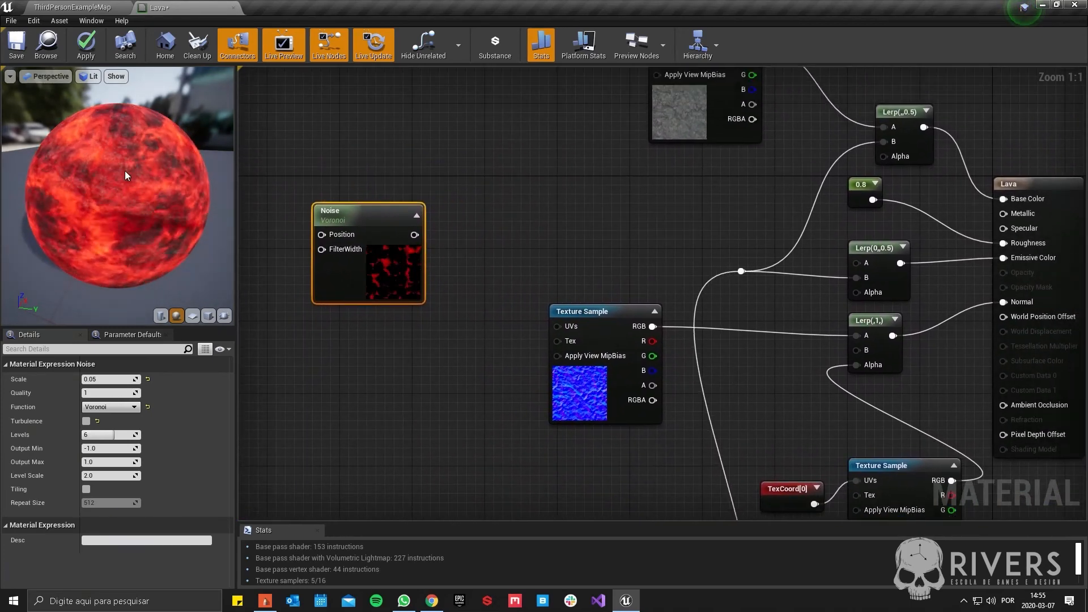
Step: Move the Noise node closer to the Lerps and connect its output to the Emissive Color Lerp's Alpha
drag(359, 222, 477, 195)
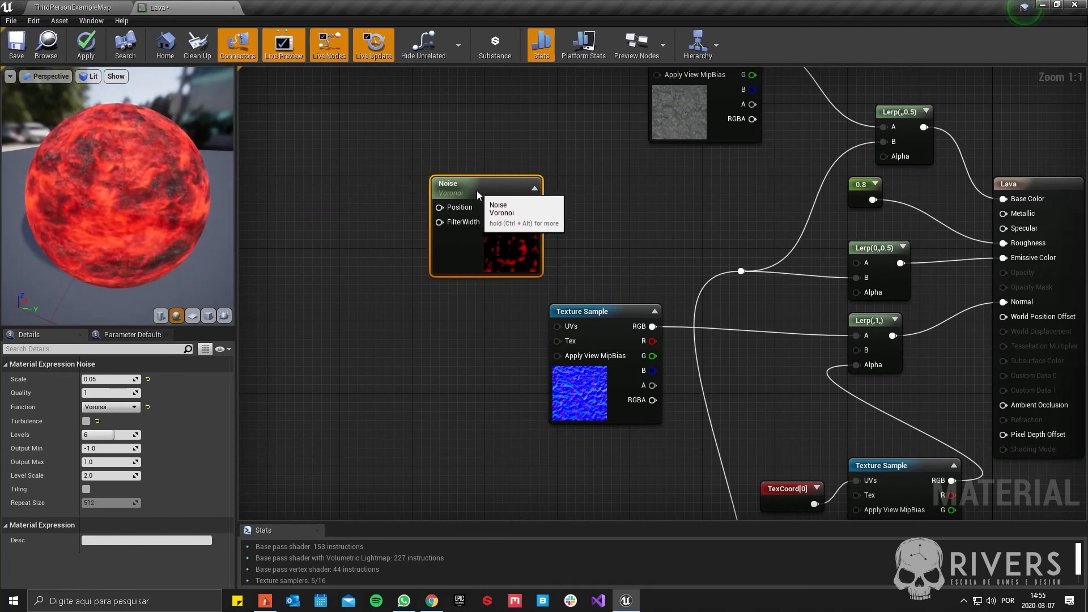
right_drag(477, 195, 363, 218)
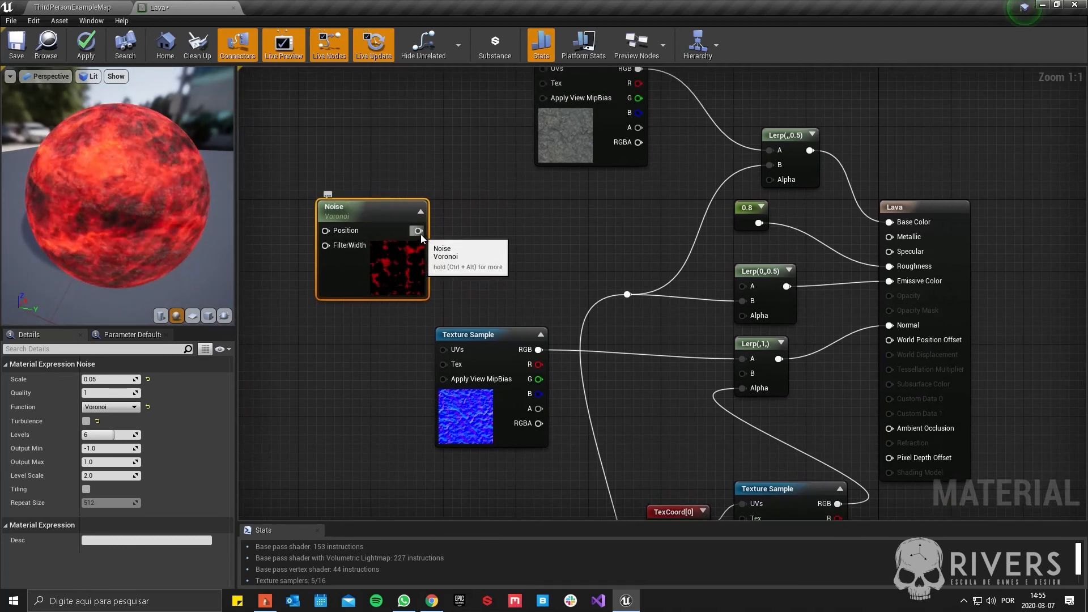
drag(420, 234, 750, 321)
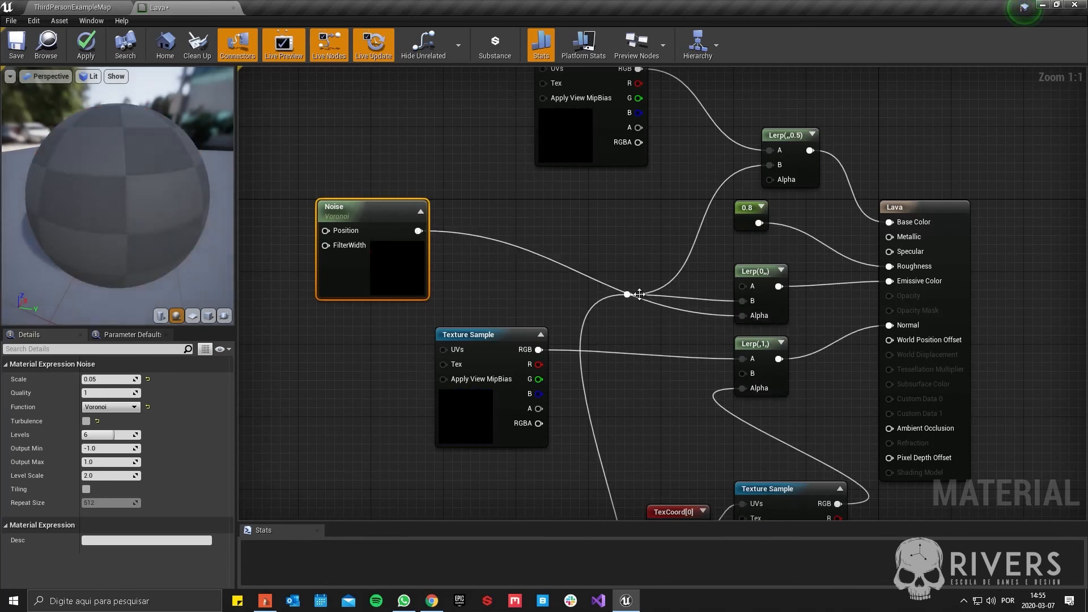
Step: Move the duplicated normal sample's connection from the normal Lerp's Alpha to its B input
right_drag(639, 294, 592, 203)
mouse_move(695, 298)
ctrl+mouse_down()
mouse_move(695, 281)
mouse_move(696, 300)
ctrl+mouse_up()
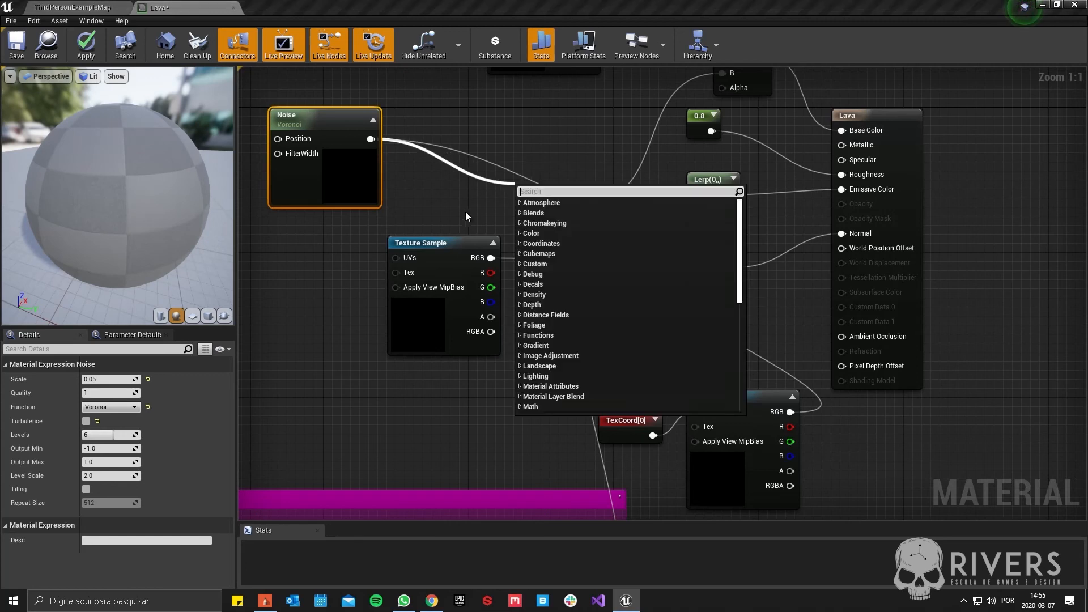
click(465, 212)
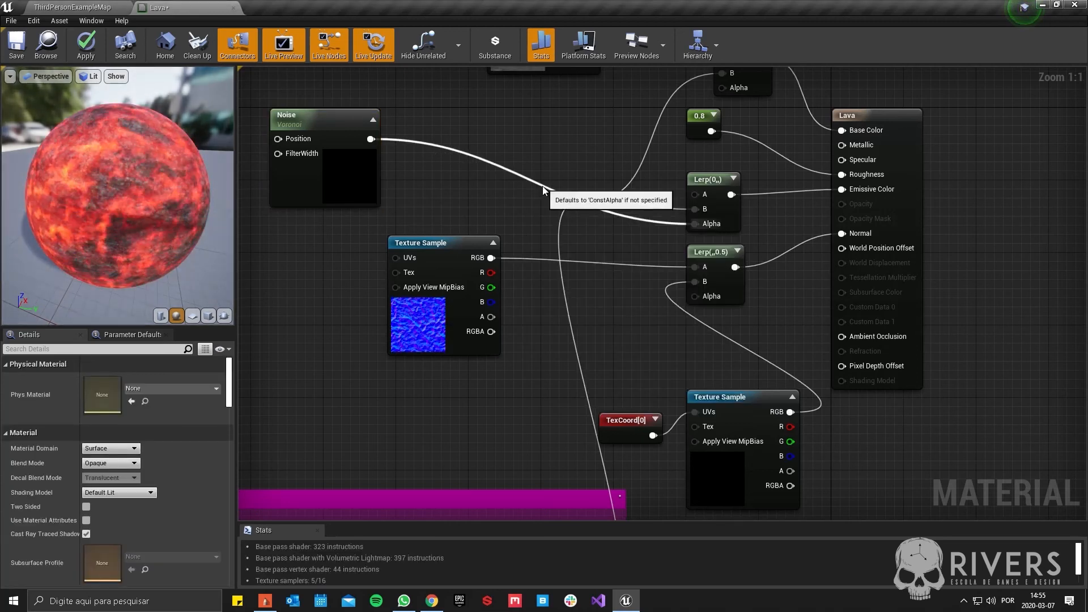
Step: Add a reroute on the Noise wire feeding the Alpha of the normal and Base Color Lerps, and move the lava reroute closer to the Lerps
double_click(541, 184)
drag(538, 169, 700, 296)
right_drag(536, 167, 518, 222)
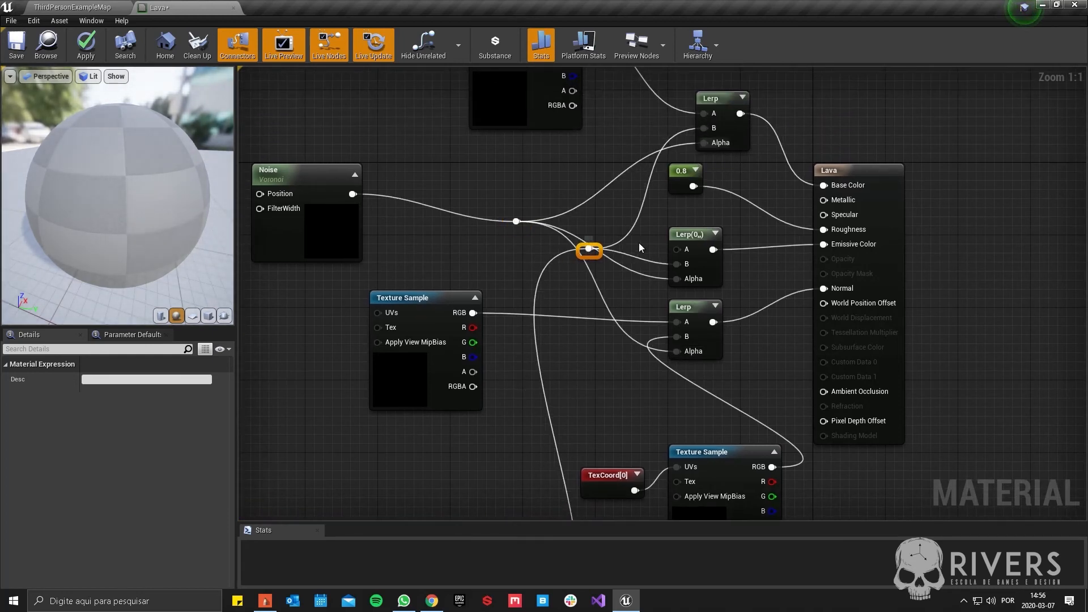
drag(631, 229, 614, 230)
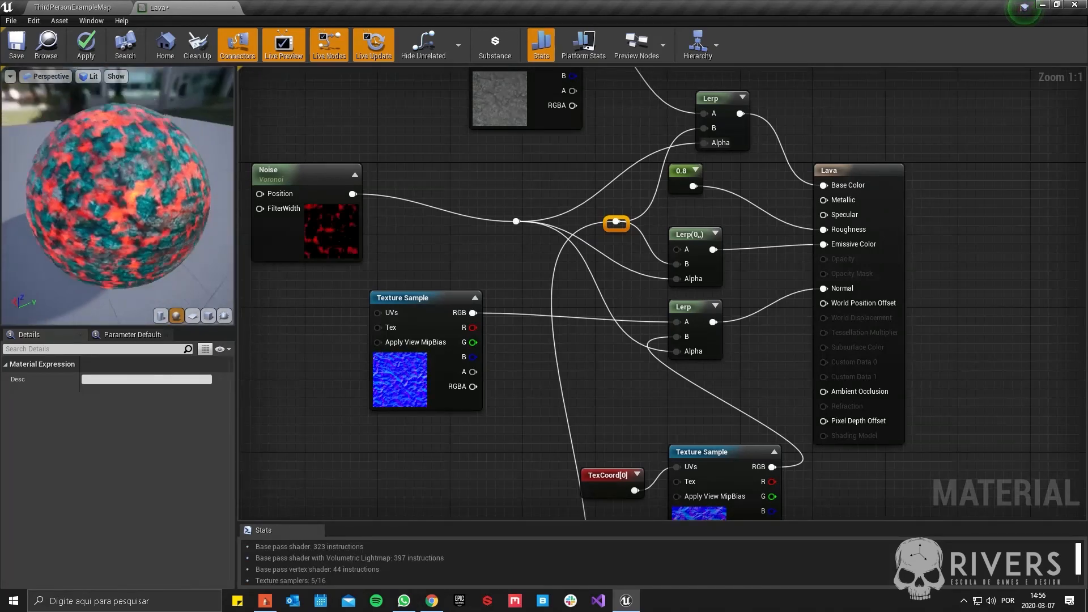
Step: Set the Noise node's Output Min to 0 and inspect the blend on the preview sphere from several angles
scroll(125, 168, up, 10)
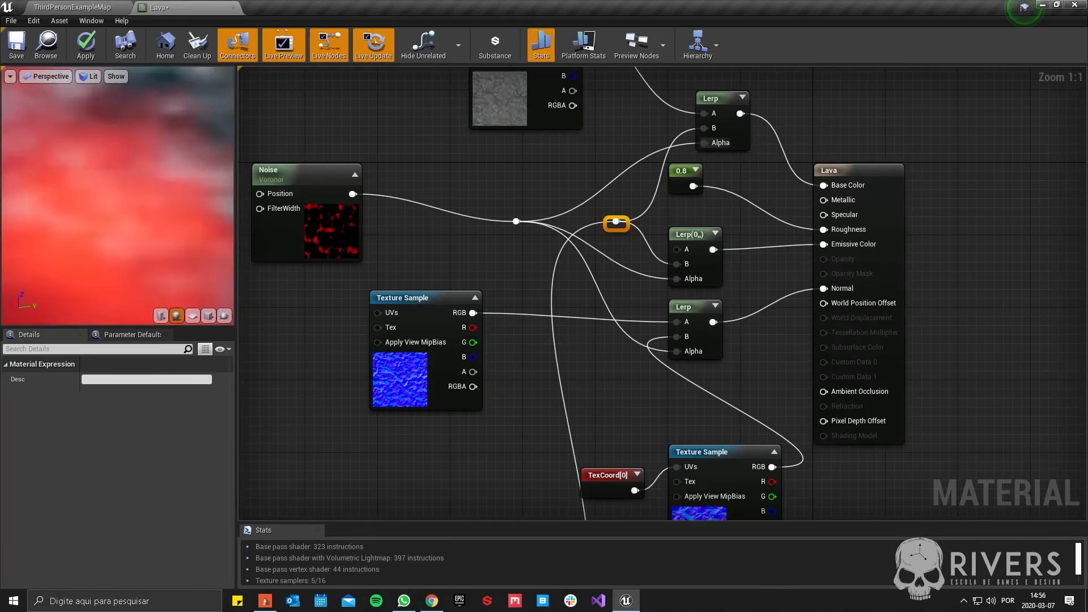
right_drag(399, 239, 496, 216)
click(442, 222)
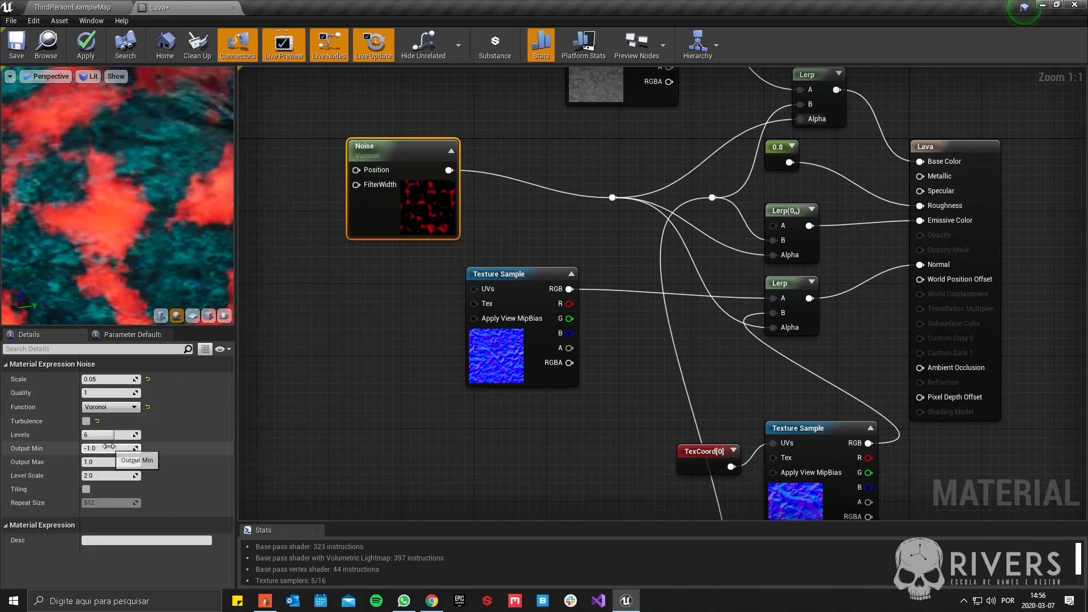
text(0)
key(Return)
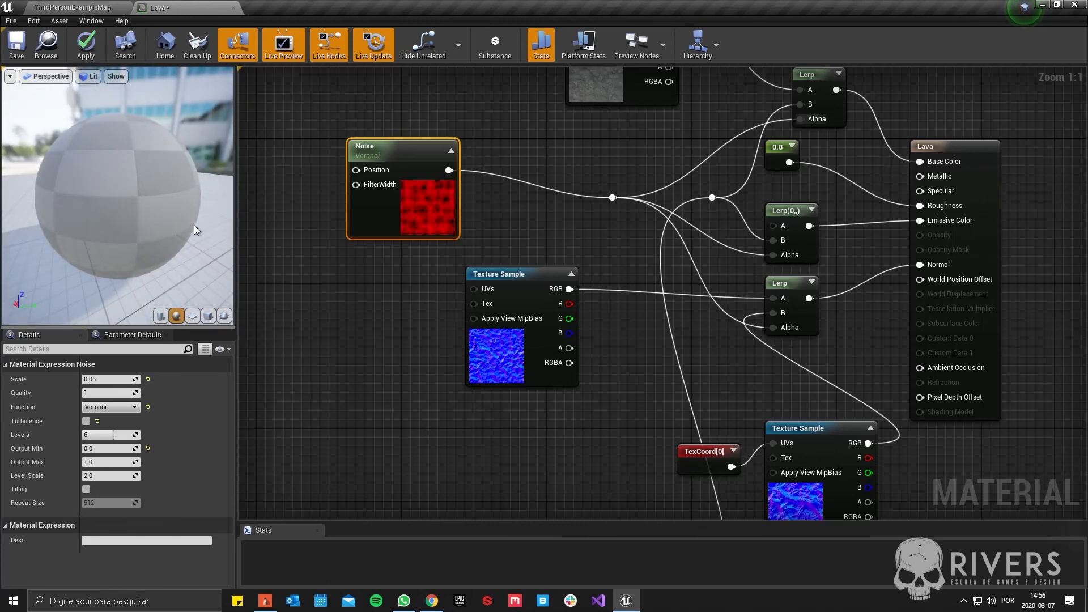
drag(145, 244, 125, 210)
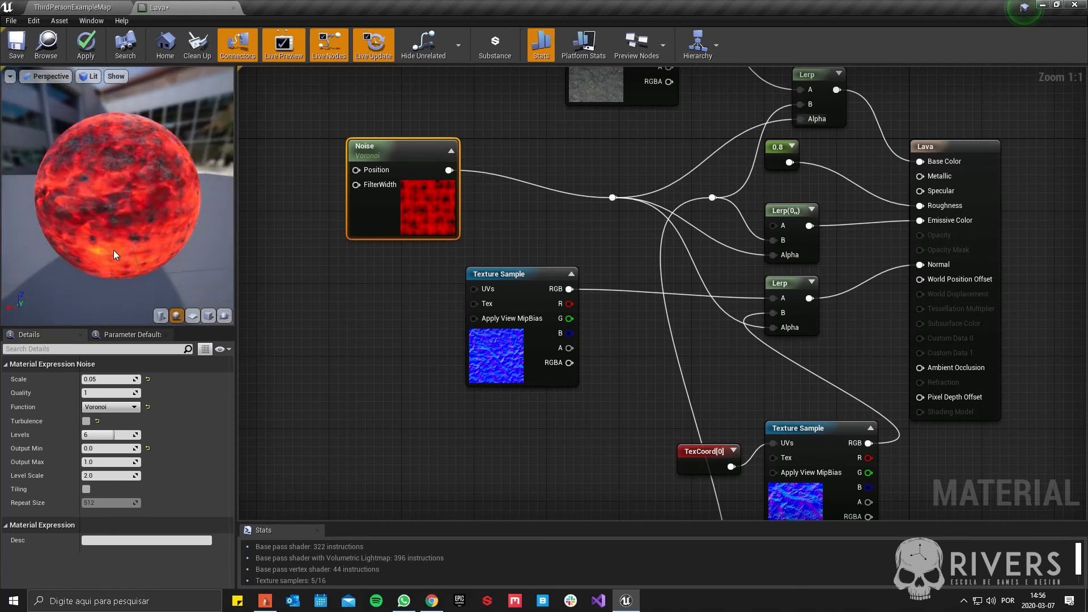
drag(113, 255, 34, 256)
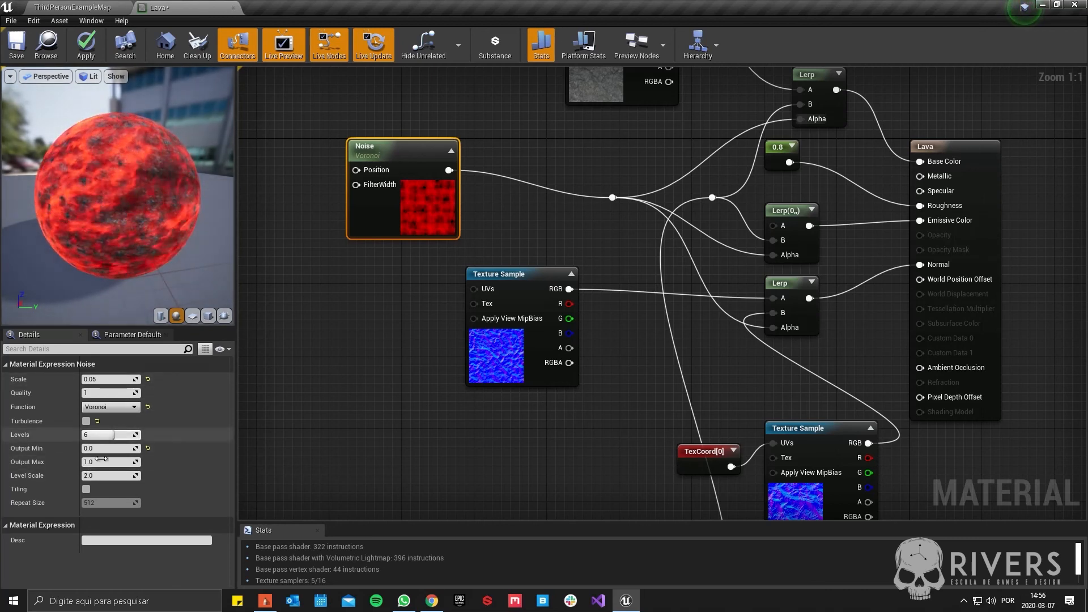
Step: Toggle the Noise node's Turbulence on and back off, and set its Scale to 0.01
click(110, 379)
click(86, 421)
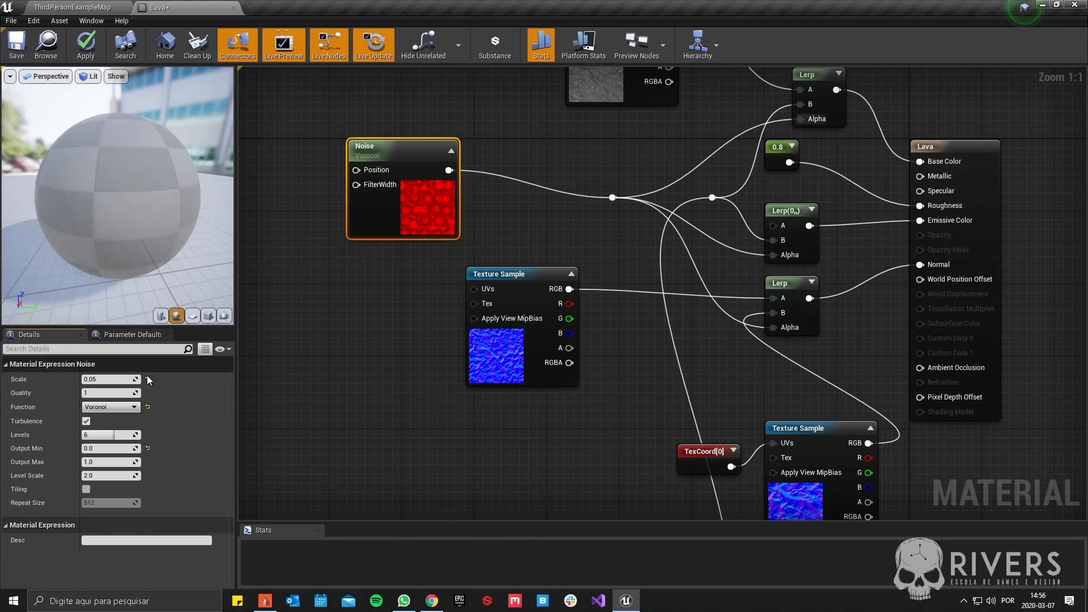
click(86, 421)
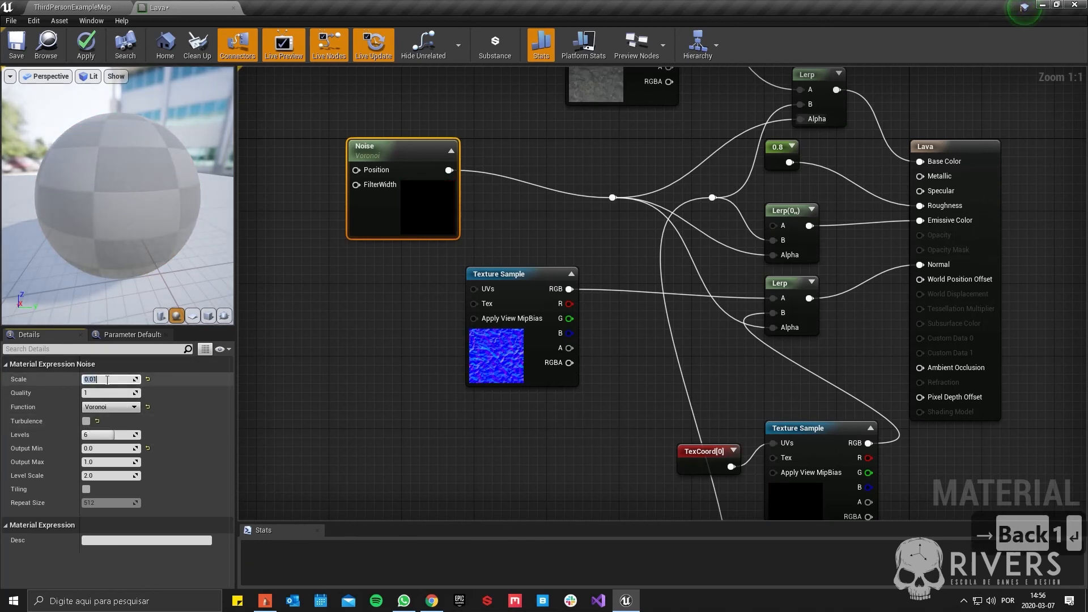
right_drag(360, 290, 406, 311)
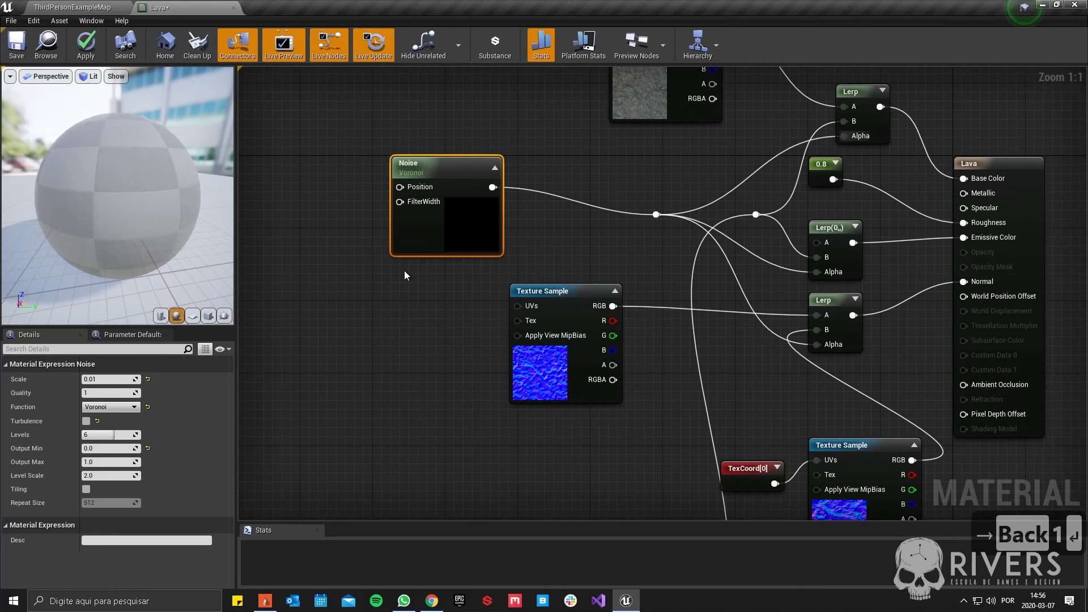
right_drag(440, 310, 369, 327)
drag(119, 196, 164, 170)
right_drag(164, 170, 148, 249)
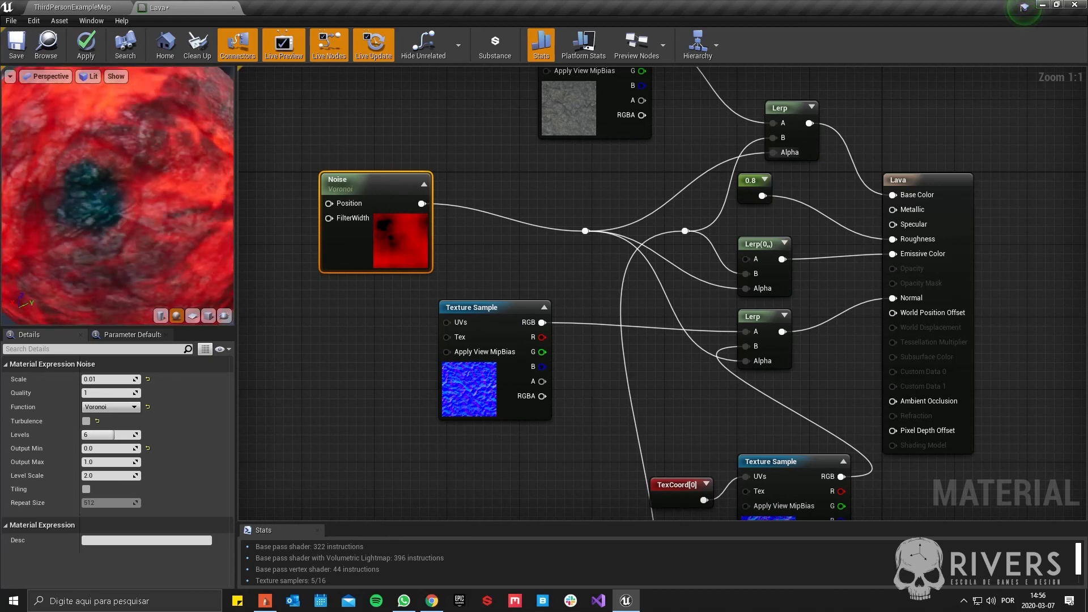
Step: Move the Noise node away from the Lerps and insert a CheapContrast node between its output and the Alpha reroute
right_drag(321, 324, 323, 307)
drag(376, 232, 313, 249)
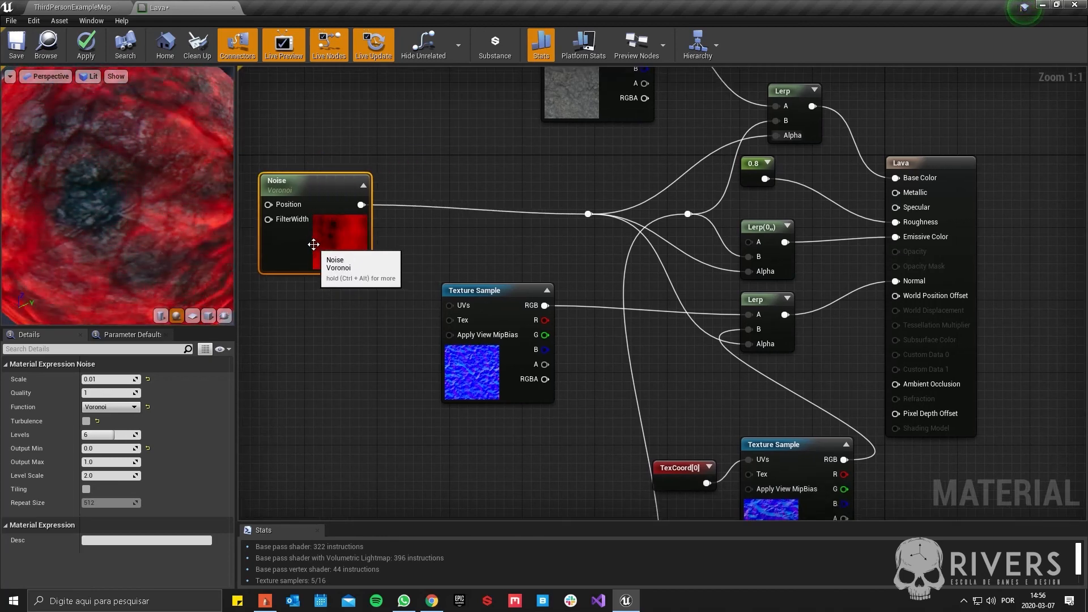
drag(361, 204, 390, 213)
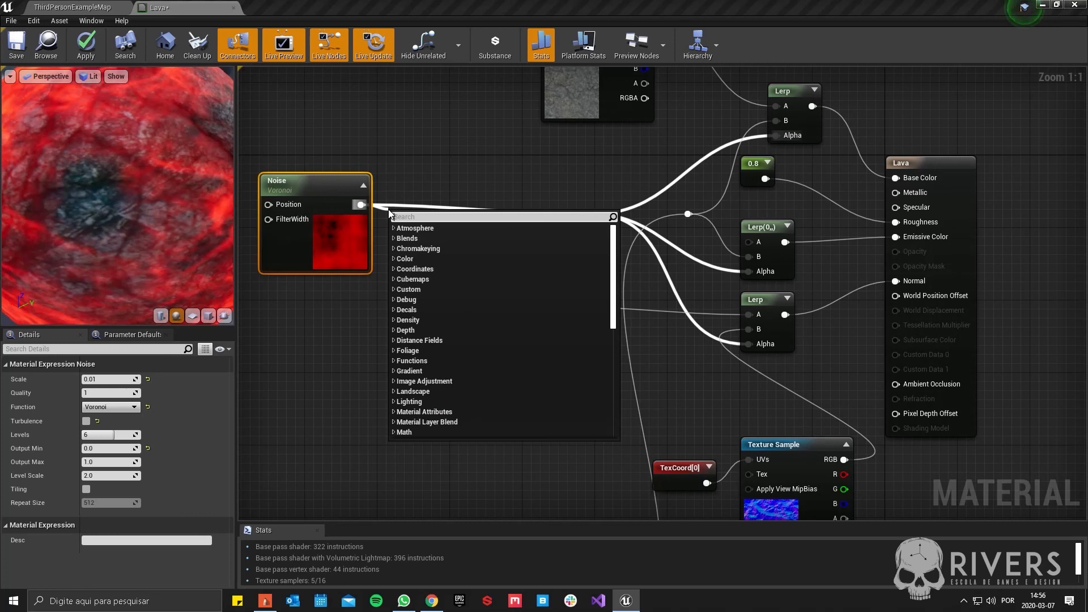
text(cont)
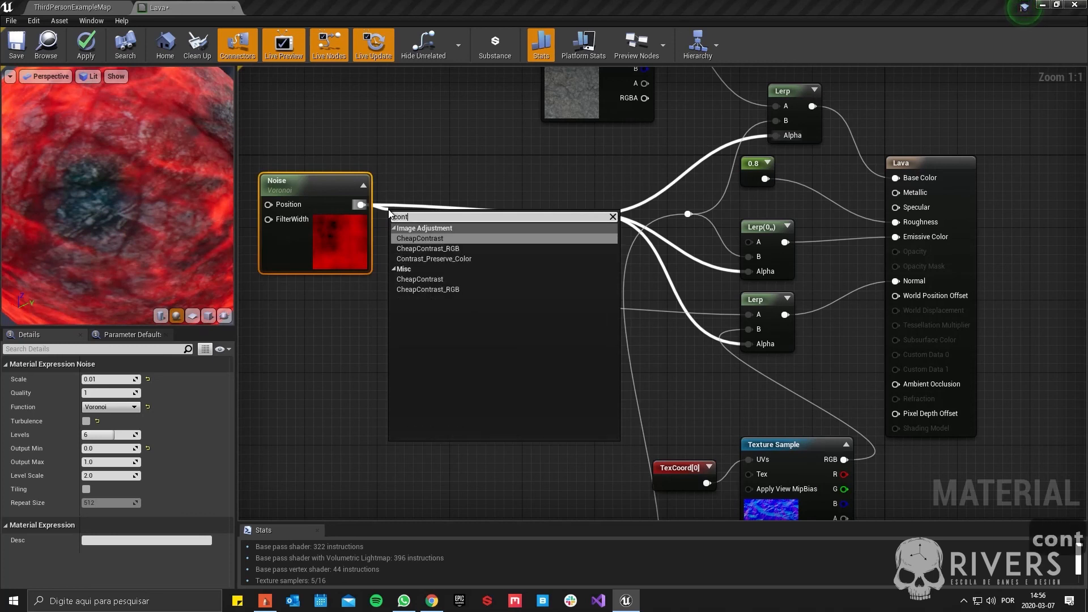
text(])
key(BackSpace)
click(460, 236)
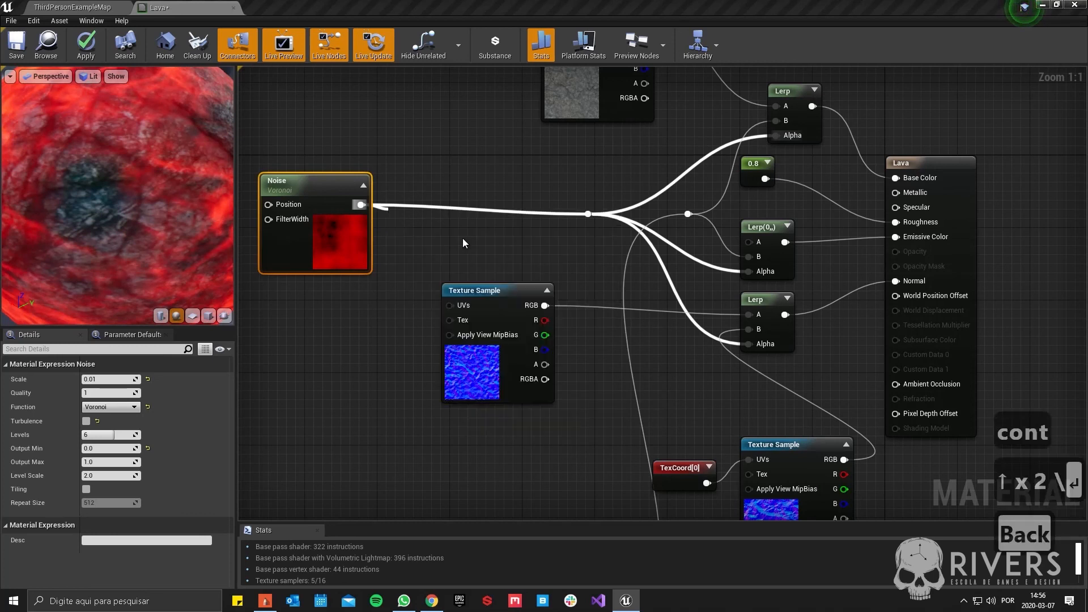
drag(472, 230, 582, 220)
drag(436, 214, 471, 196)
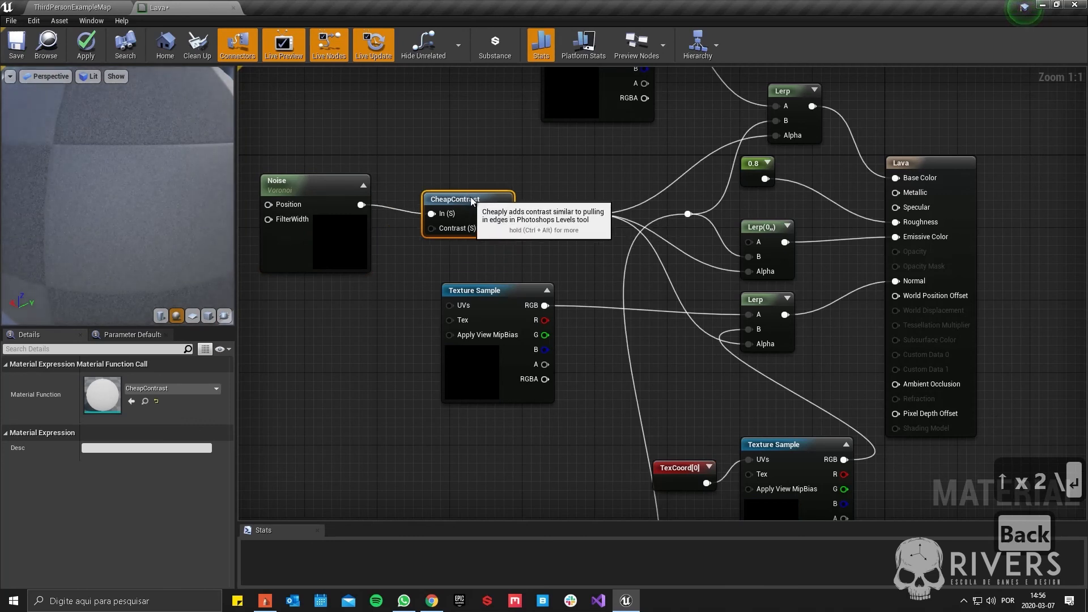
Step: Add a Constant node with value 2 and connect it to the CheapContrast node's Contrast input
key(1)
click(400, 252)
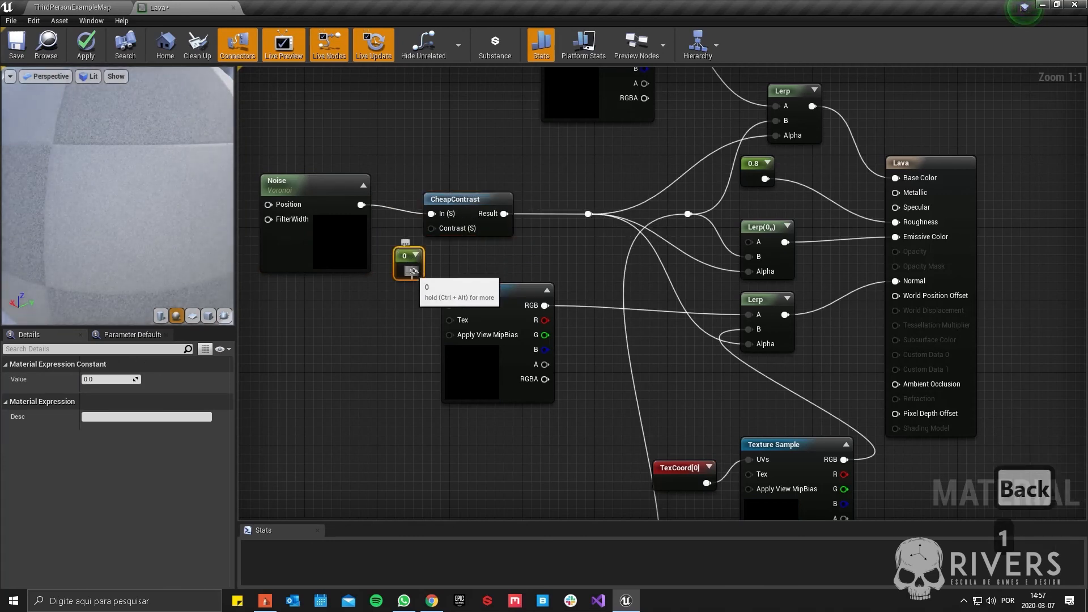
drag(413, 271, 438, 229)
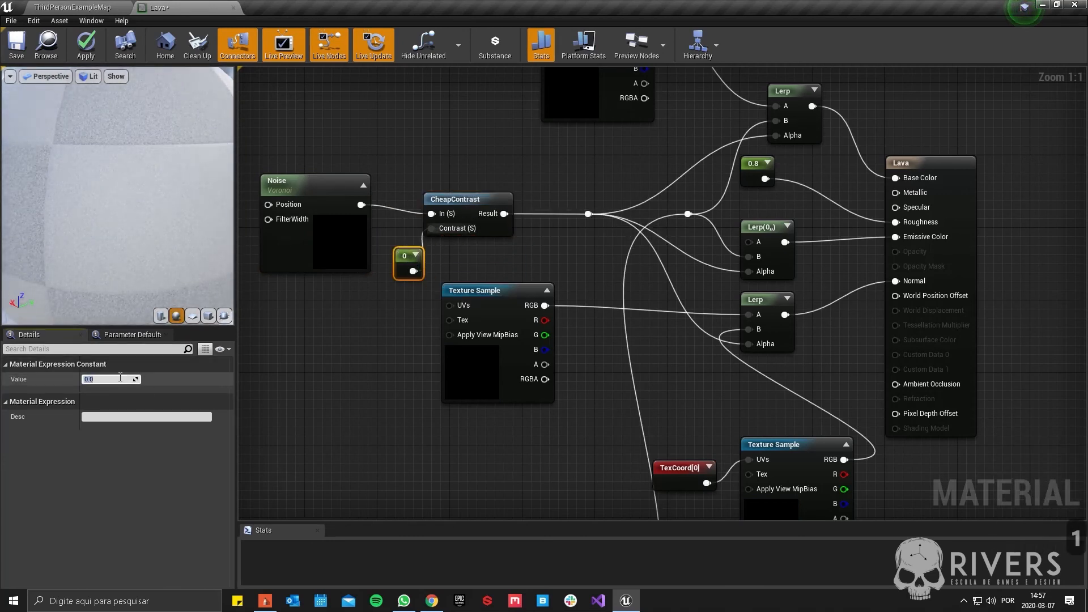
right_drag(351, 356, 402, 385)
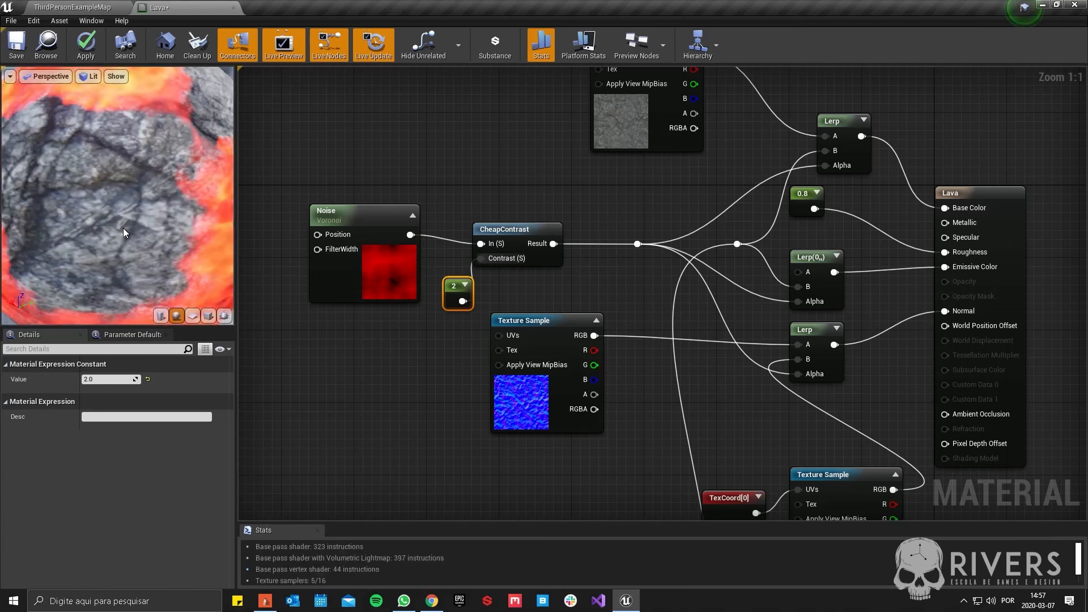
Step: Inspect the contrasted blend on the preview sphere from several angles, and move the Noise node slightly farther from CheapContrast
scroll(120, 238, down, 8)
drag(120, 238, 79, 255)
drag(148, 215, 79, 214)
scroll(106, 215, up, 6)
scroll(104, 218, down, 6)
drag(347, 266, 309, 256)
Step: Set Const B of the last Multiply in the fire group to 20, save the material and check the preview sphere
right_drag(407, 436, 311, 204)
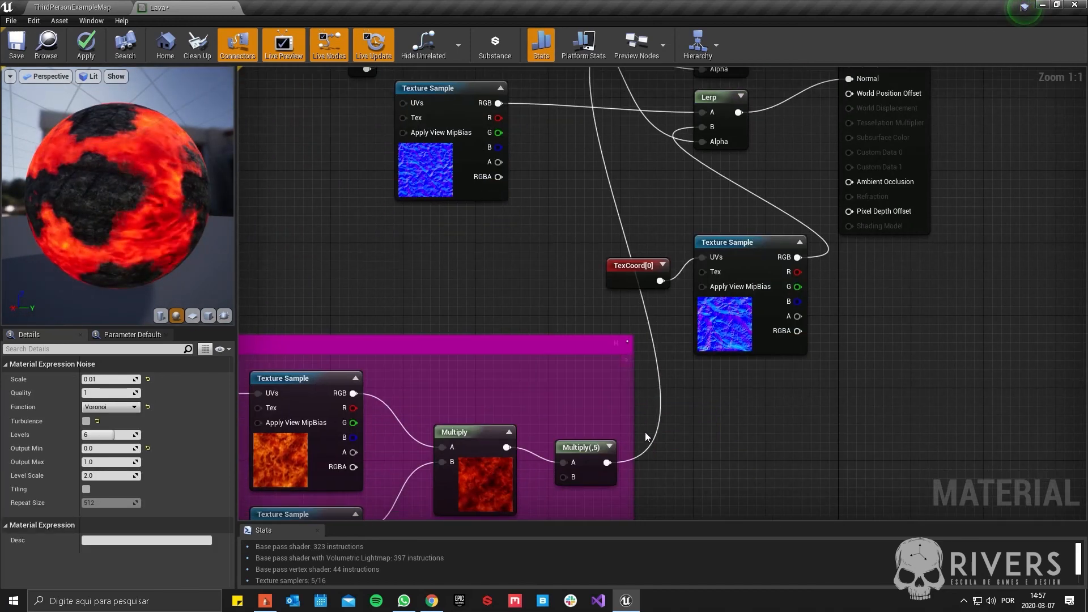
click(599, 452)
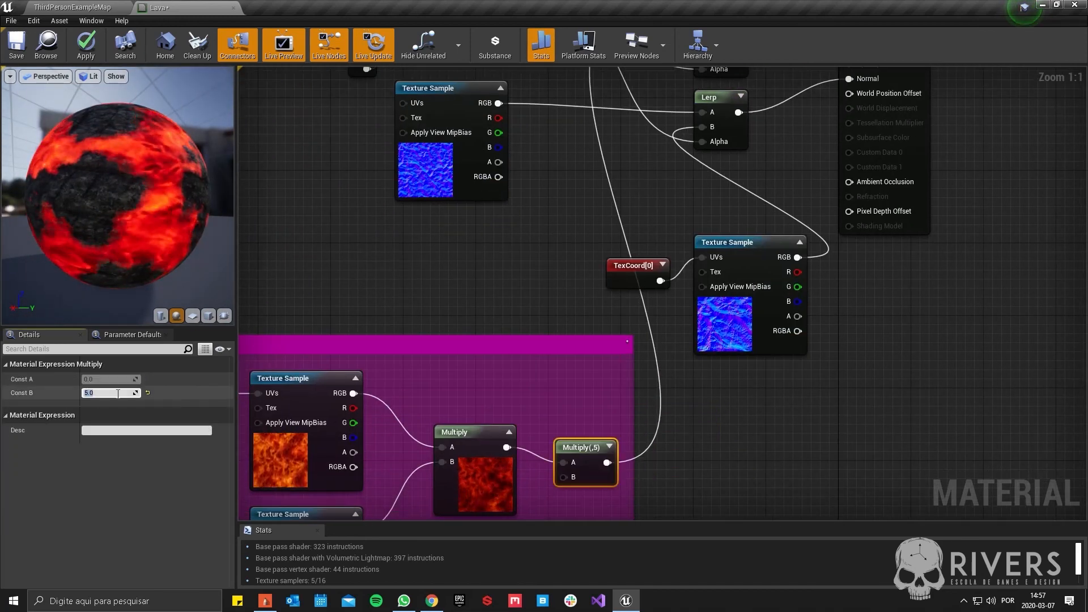
text(20)
key(Return)
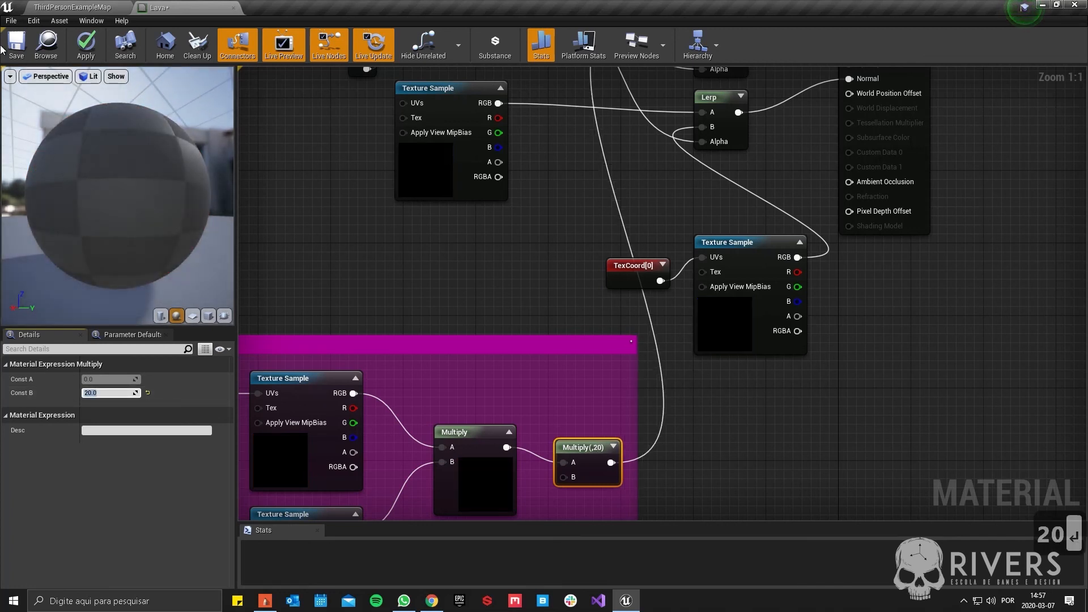
click(9, 51)
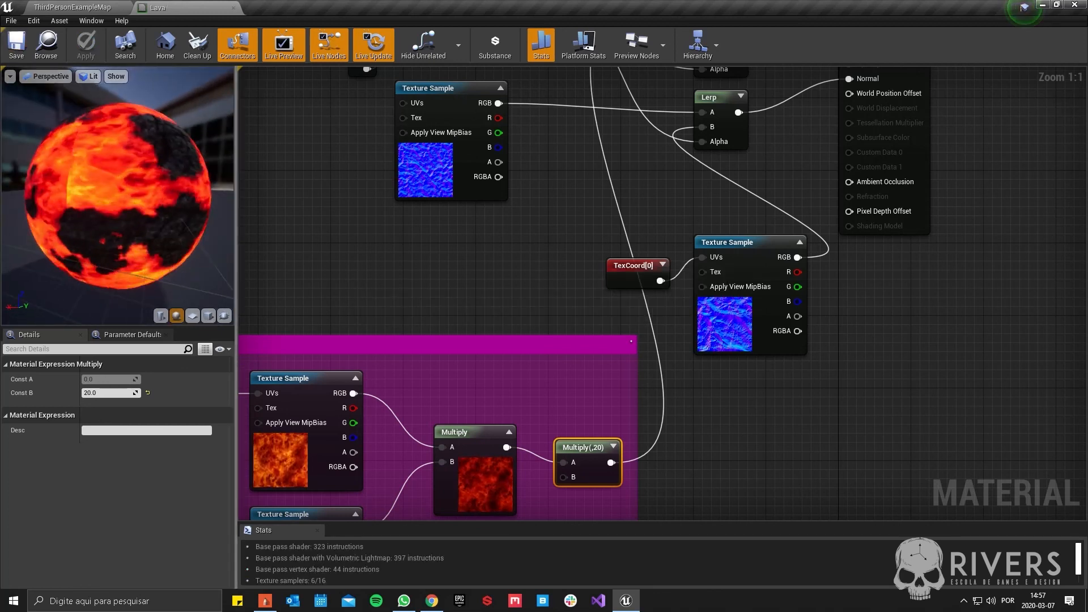
scroll(130, 169, up, 5)
scroll(131, 169, down, 3)
drag(131, 167, 113, 169)
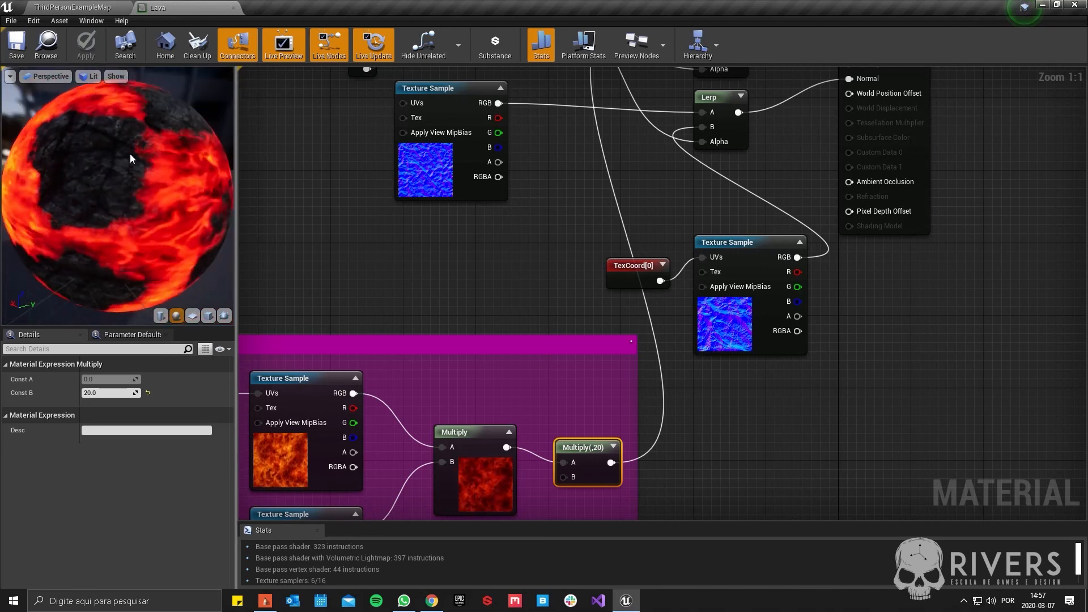
Step: Switch to the ThirdPersonExampleMap level and apply the Lava material from the ThirdPersonBP folder to the rock mesh
click(83, 7)
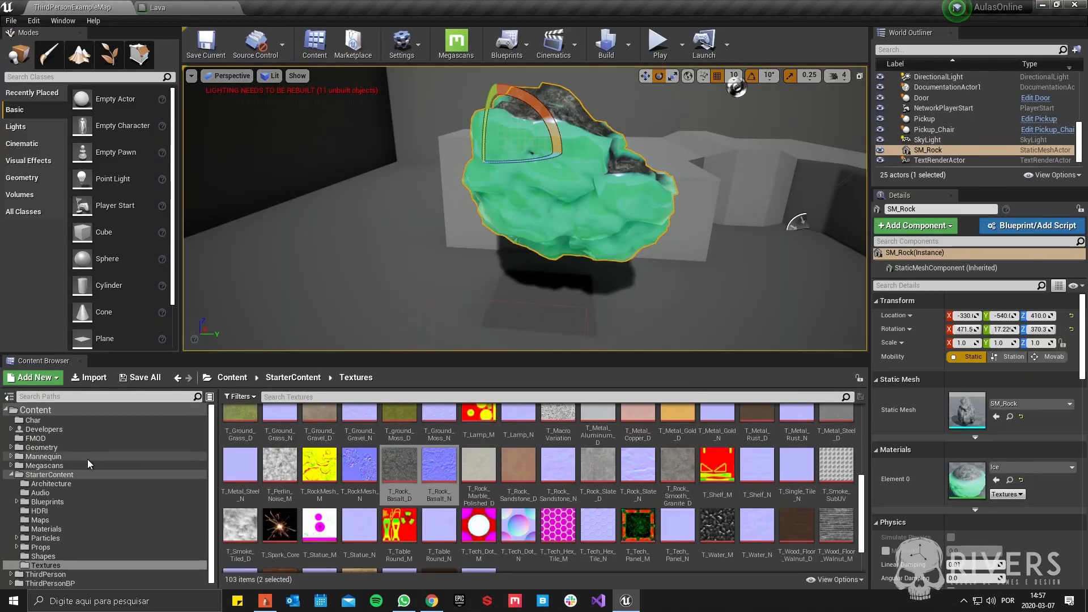
click(50, 582)
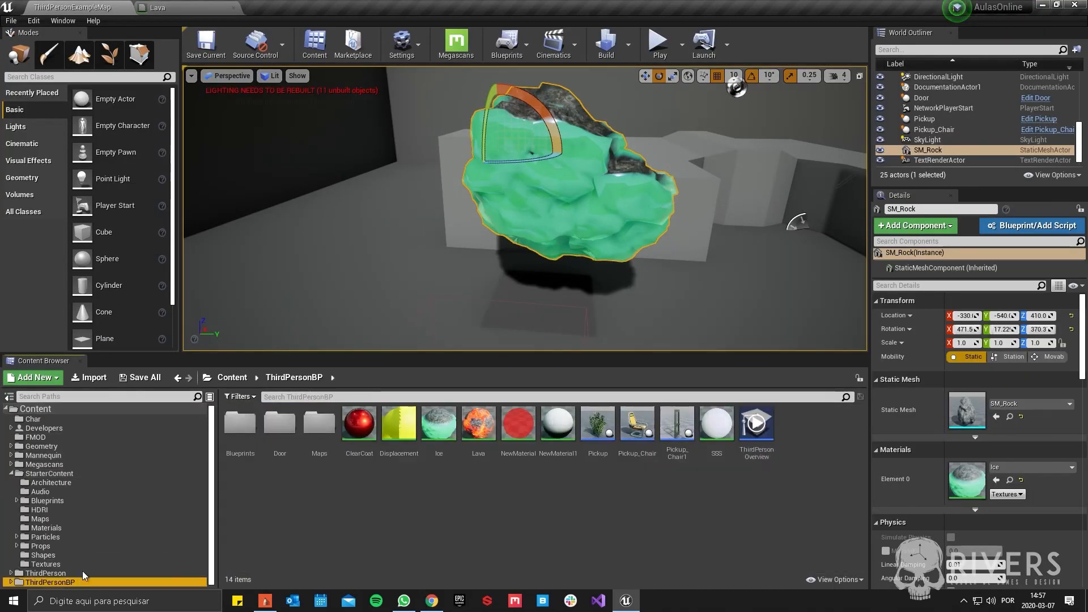
drag(479, 426, 558, 220)
Step: Fly around the lava-covered rock in the level to examine how the material looks on it
right_drag(558, 220, 754, 224)
key(w)
key(d)
key(d)
key(a)
key(a)
key(a)
key(a)
key(a)
key(a)
key(w)
key(d)
key(s)
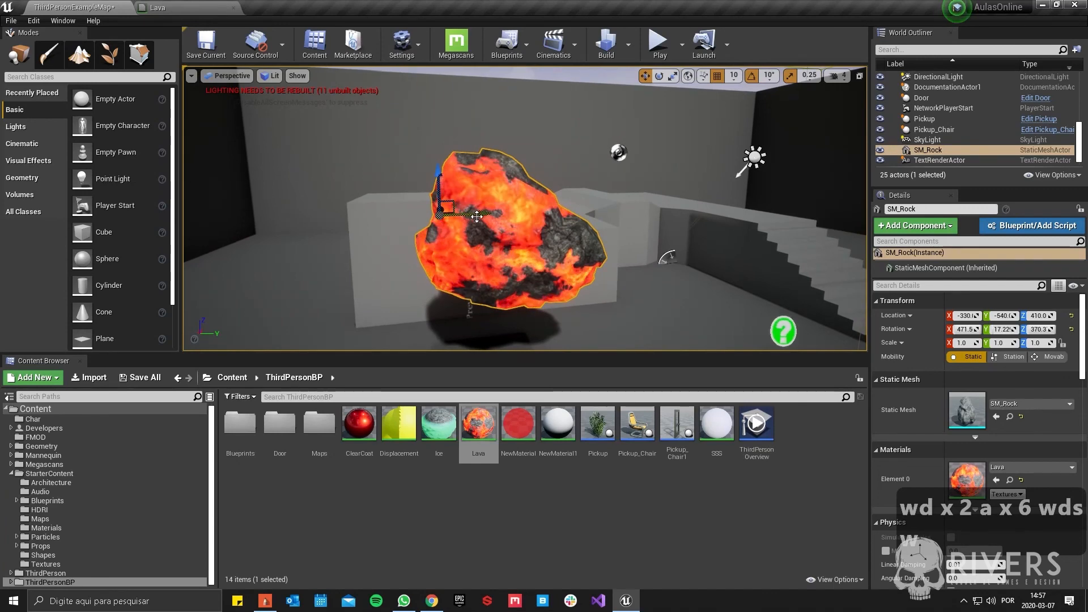
Step: Scale the lava rock to 2.25 × 1.0 × 1.5, reposition it at a Z location of 270, and duplicate it alongside
drag(434, 216, 342, 236)
key(s)
right_drag(342, 237, 300, 232)
key(e)
key(r)
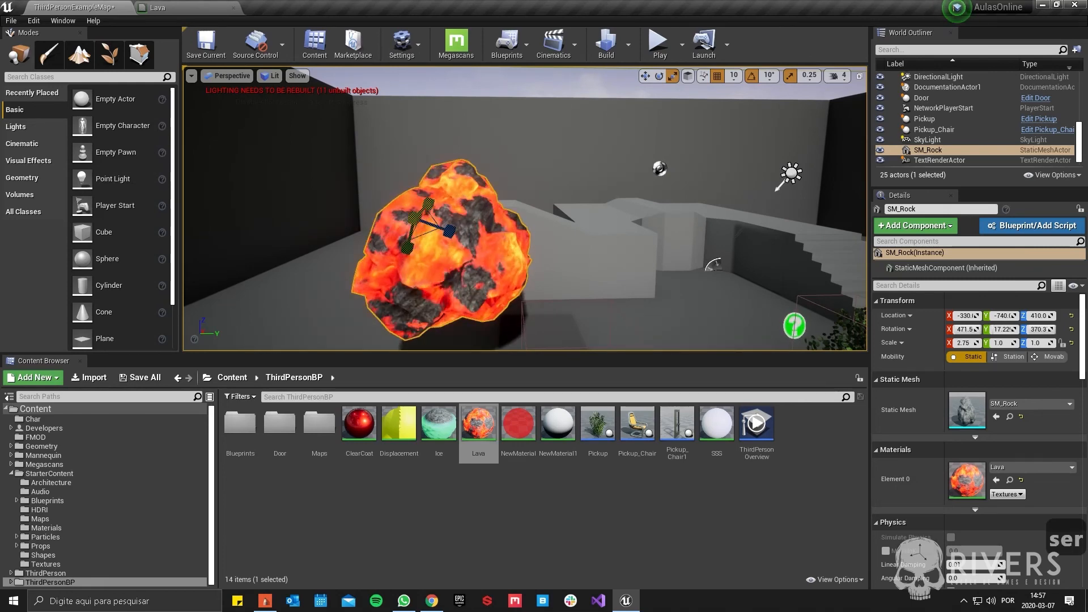
drag(449, 231, 480, 242)
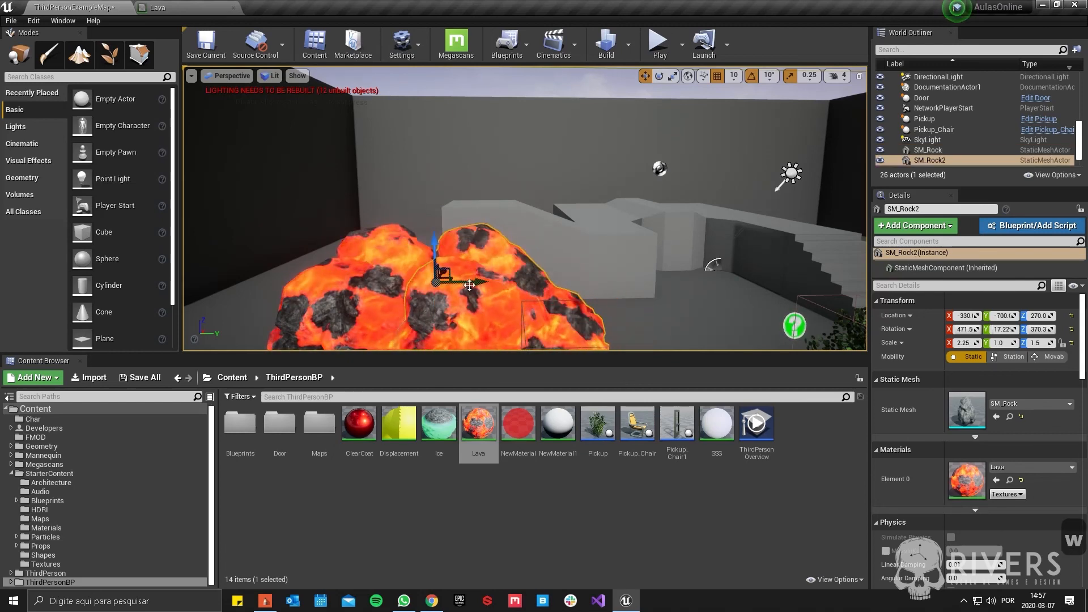
Step: Rotate the duplicated rock 110° around its vertical axis and move it beside the original rock
right_drag(469, 285, 487, 197)
key(e)
key(a)
key(w)
key(s)
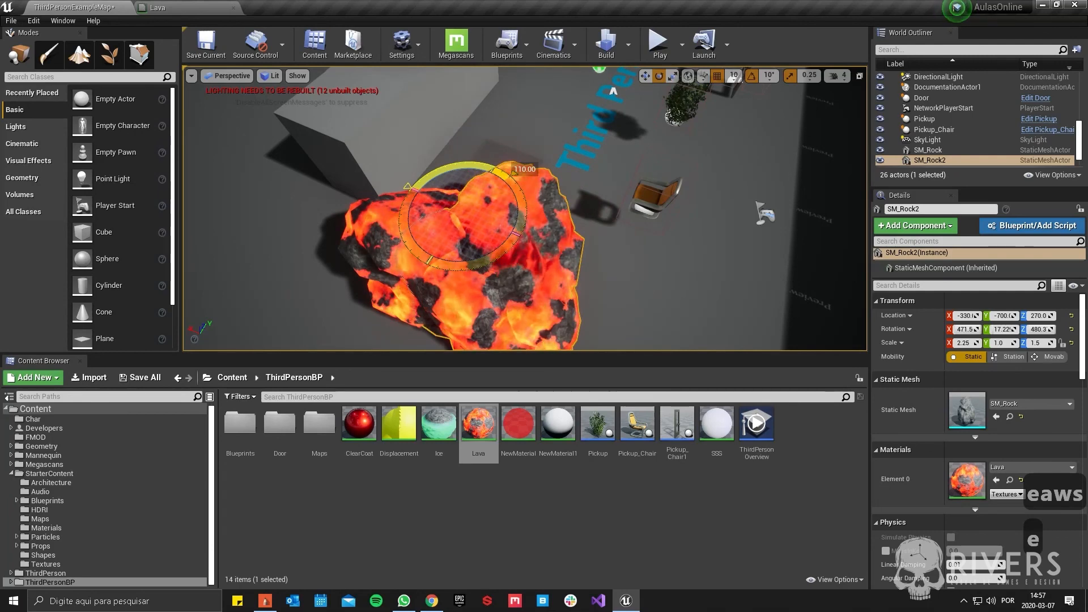
key(w)
drag(429, 201, 477, 123)
Step: Select both lava rocks and duplicate the pair next to the originals to form a larger cluster
right_drag(465, 205, 436, 205)
key(d)
key(s)
key(a)
ctrl+click(441, 226)
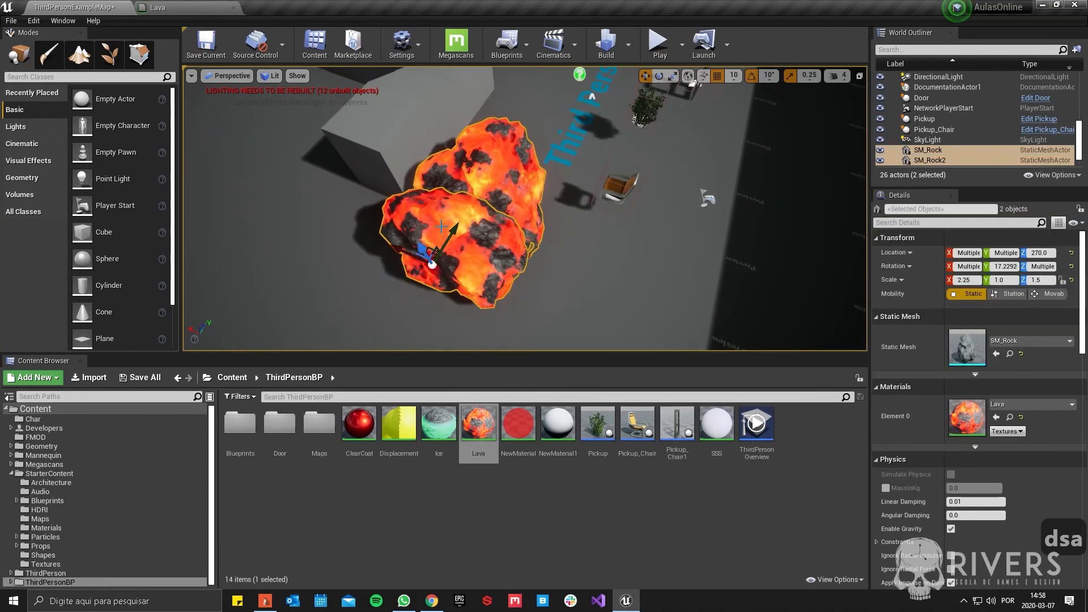
alt+drag(402, 250, 430, 260)
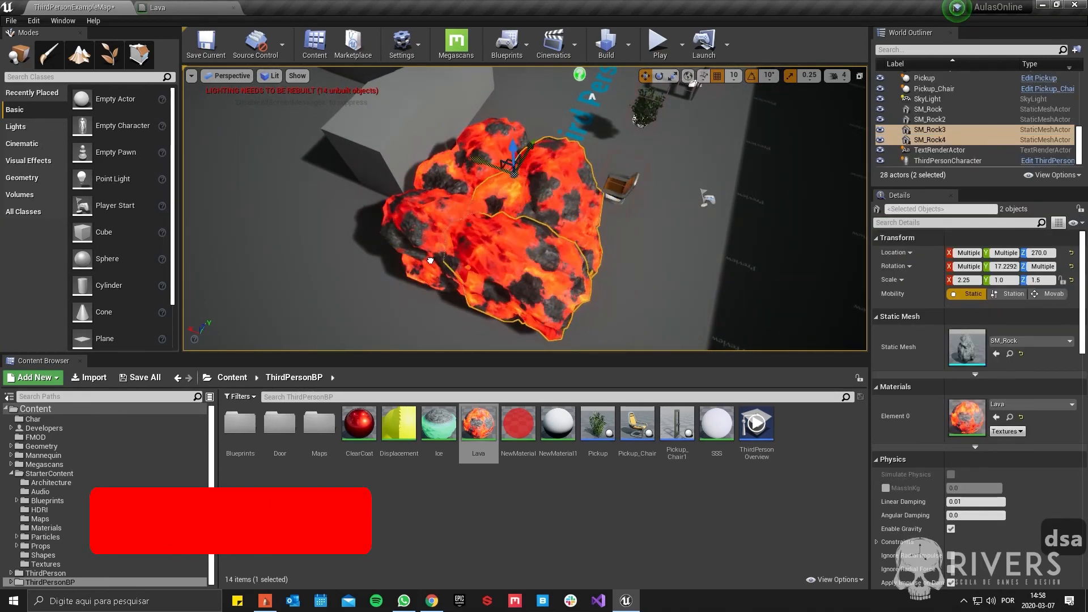
Step: Examine the lava pattern across the cluster of rocks from several angles
key(d)
key(w)
right_drag(512, 214, 306, 221)
key(q)
key(w)
key(e)
key(w)
key(d)
key(s)
key(a)
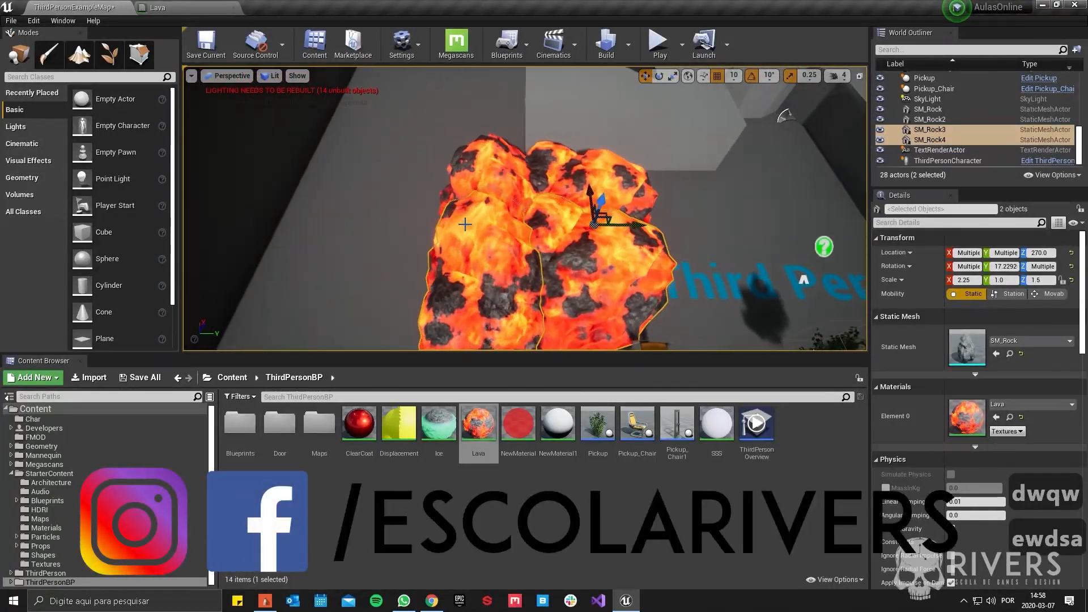
Step: Return to the Lava material, set the Noise node's Scale to 0.005 and save the material
click(182, 4)
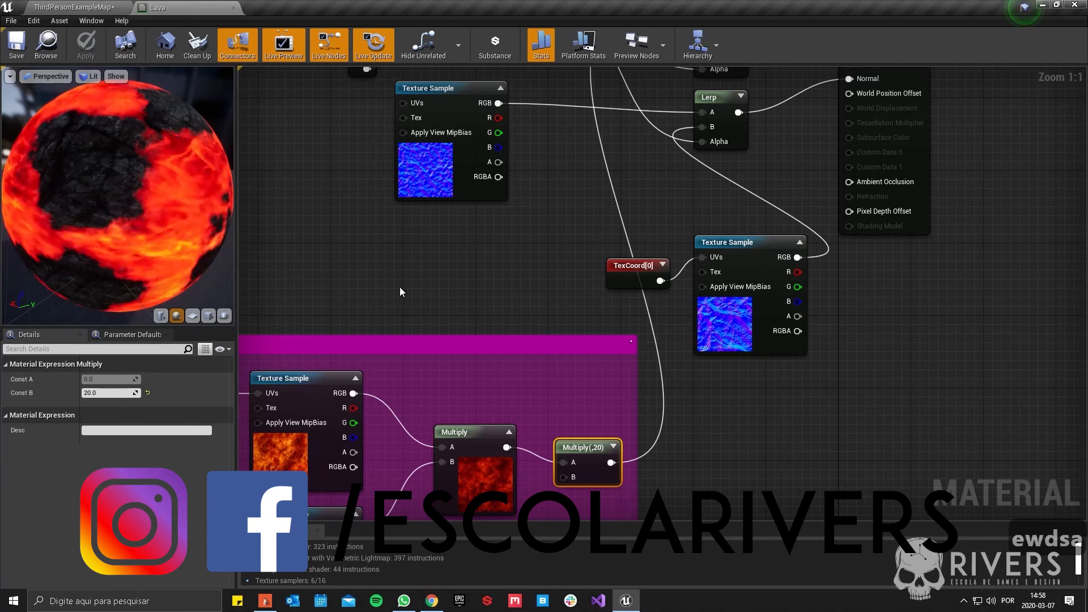
right_drag(400, 287, 491, 367)
click(363, 93)
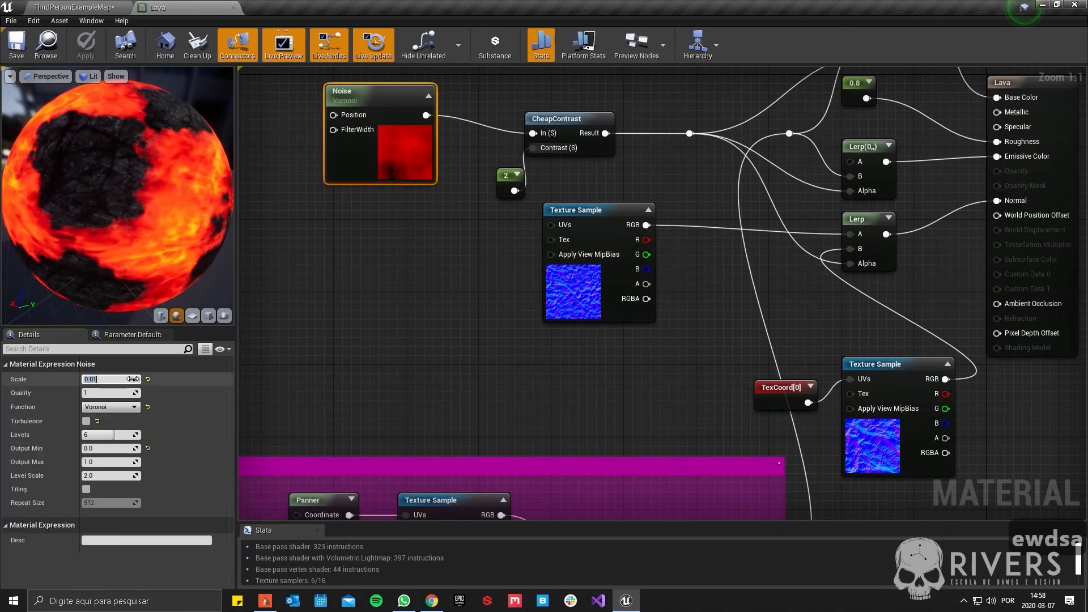
key(BackSpace)
text(05)
key(Return)
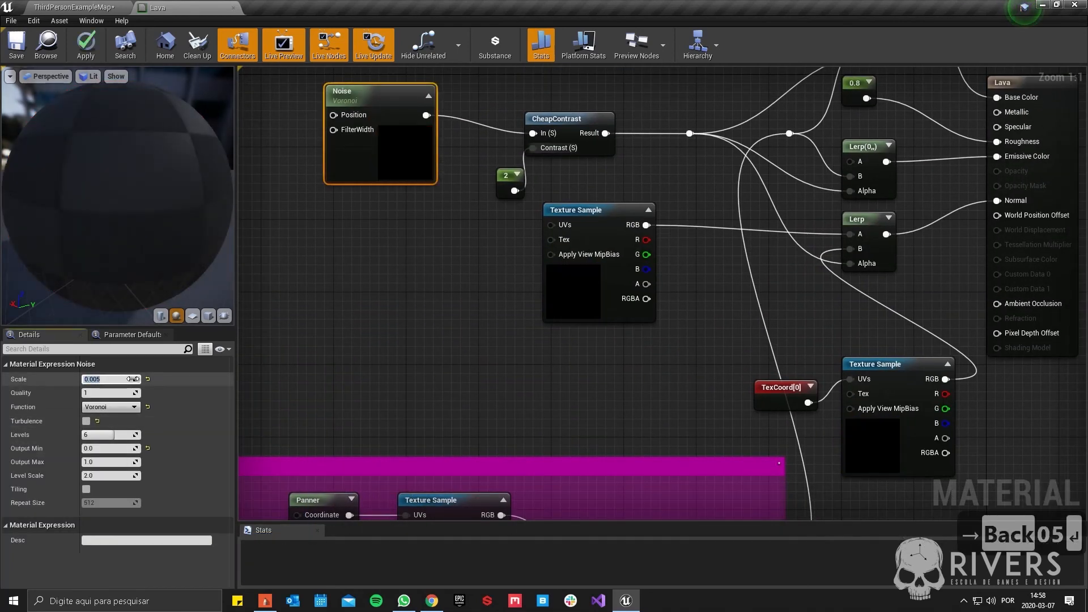
click(18, 56)
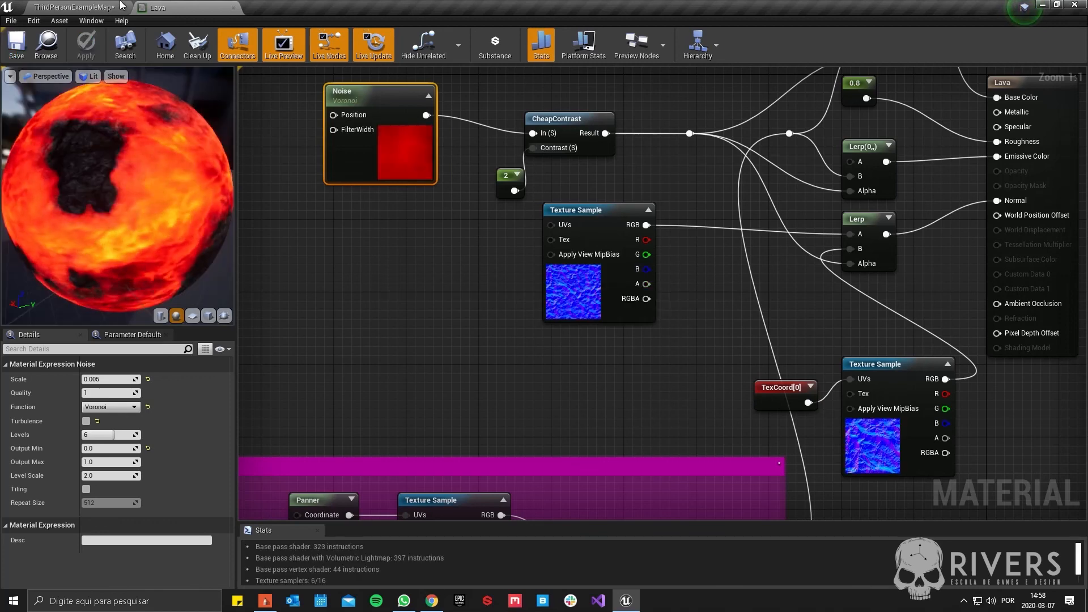
Step: Switch back to the level and examine the updated lava blend on the rock cluster from different sides
click(119, 4)
key(a)
key(w)
right_drag(524, 208, 694, 213)
key(a)
key(a)
key(a)
key(w)
key(s)
key(a)
right_drag(553, 219, 688, 178)
key(a)
key(w)
key(q)
key(e)
key(d)
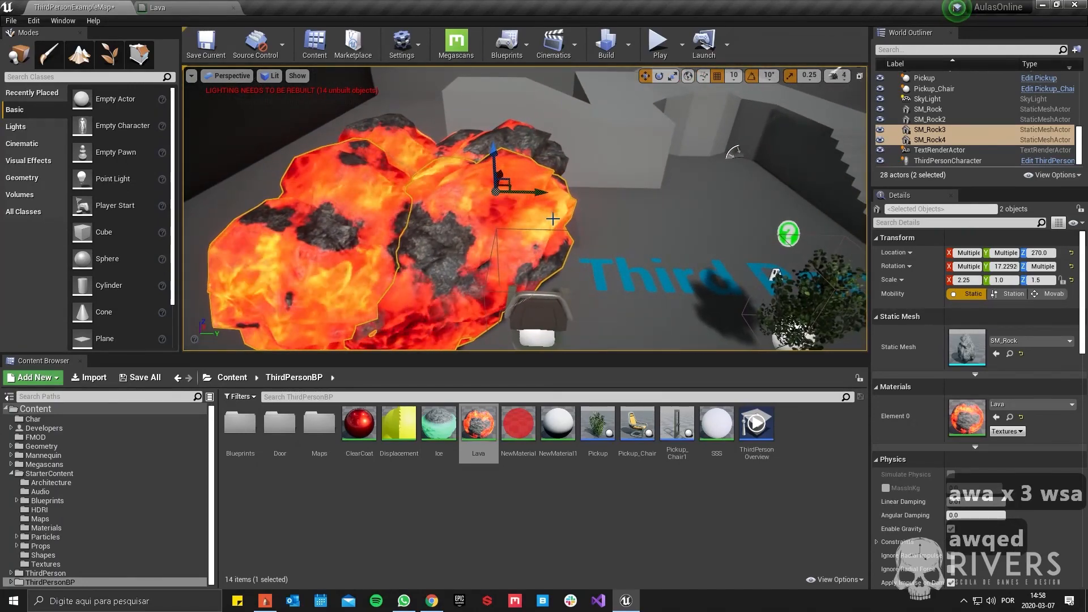